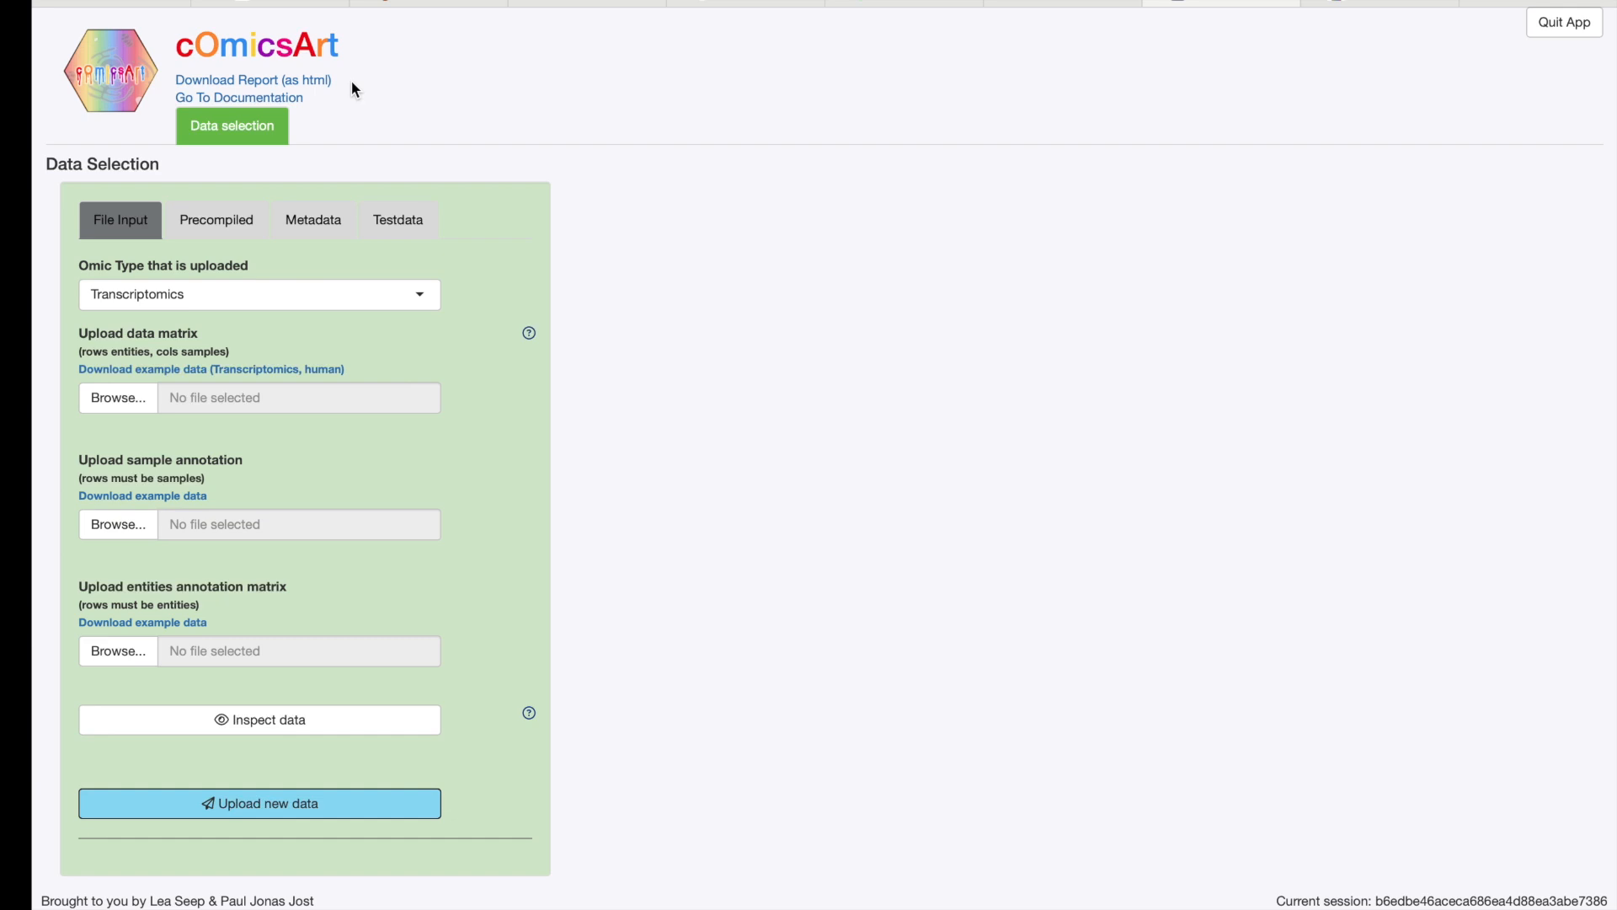
Look at the documentation site, return to the app and read the help on the required data upload file format
{"action": "left_click", "coordinate": [270, 98]}
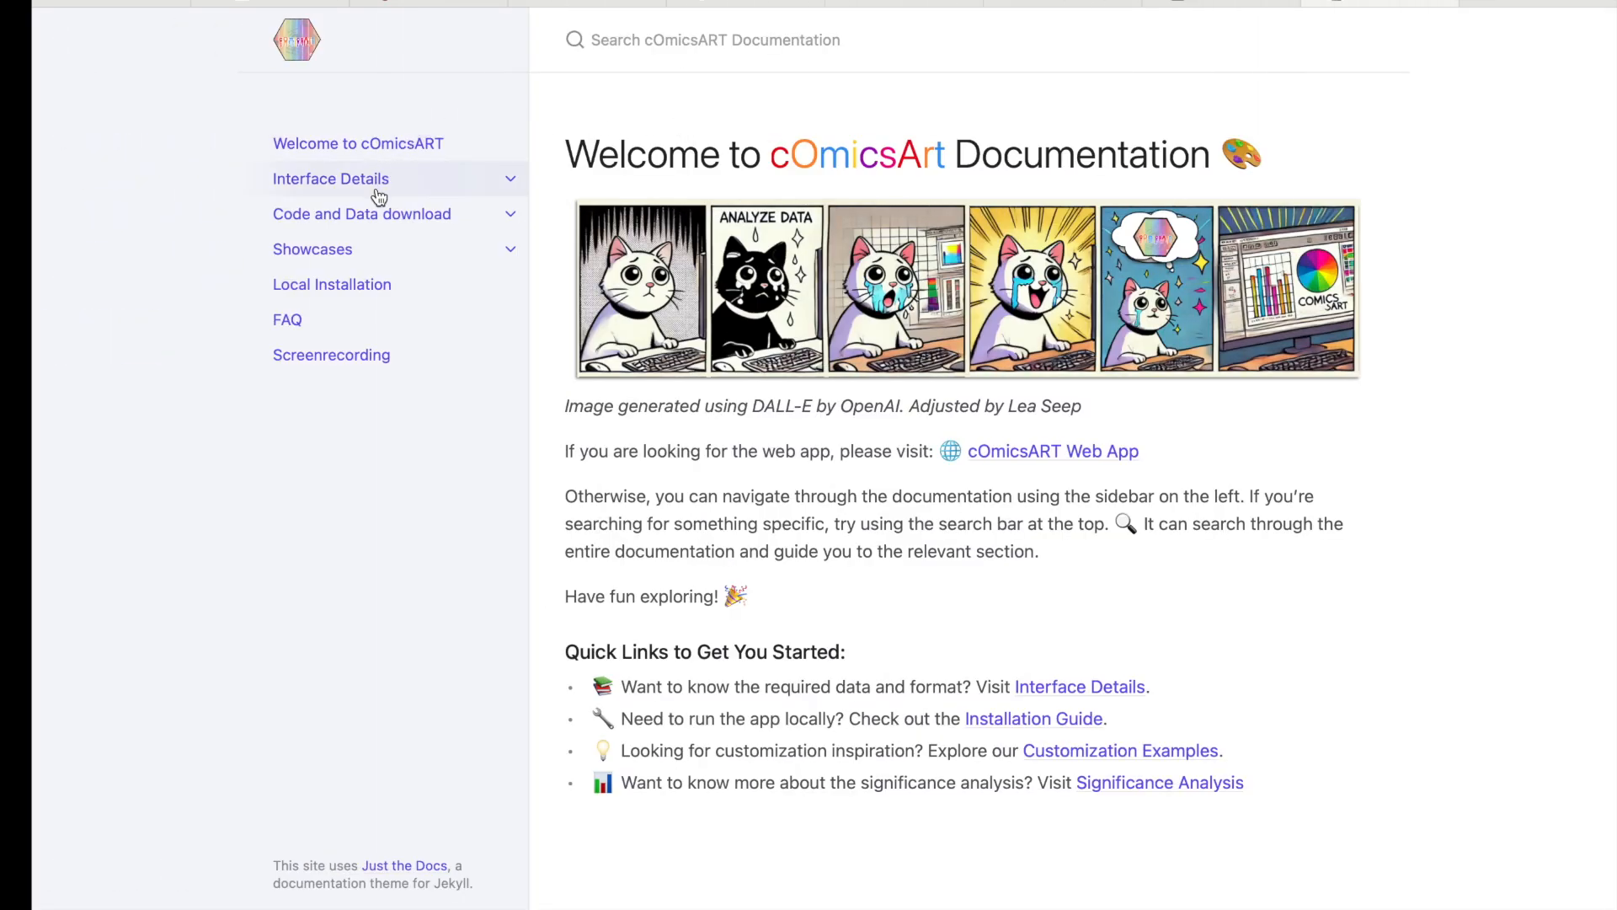
{"action": "left_click", "coordinate": [379, 196]}
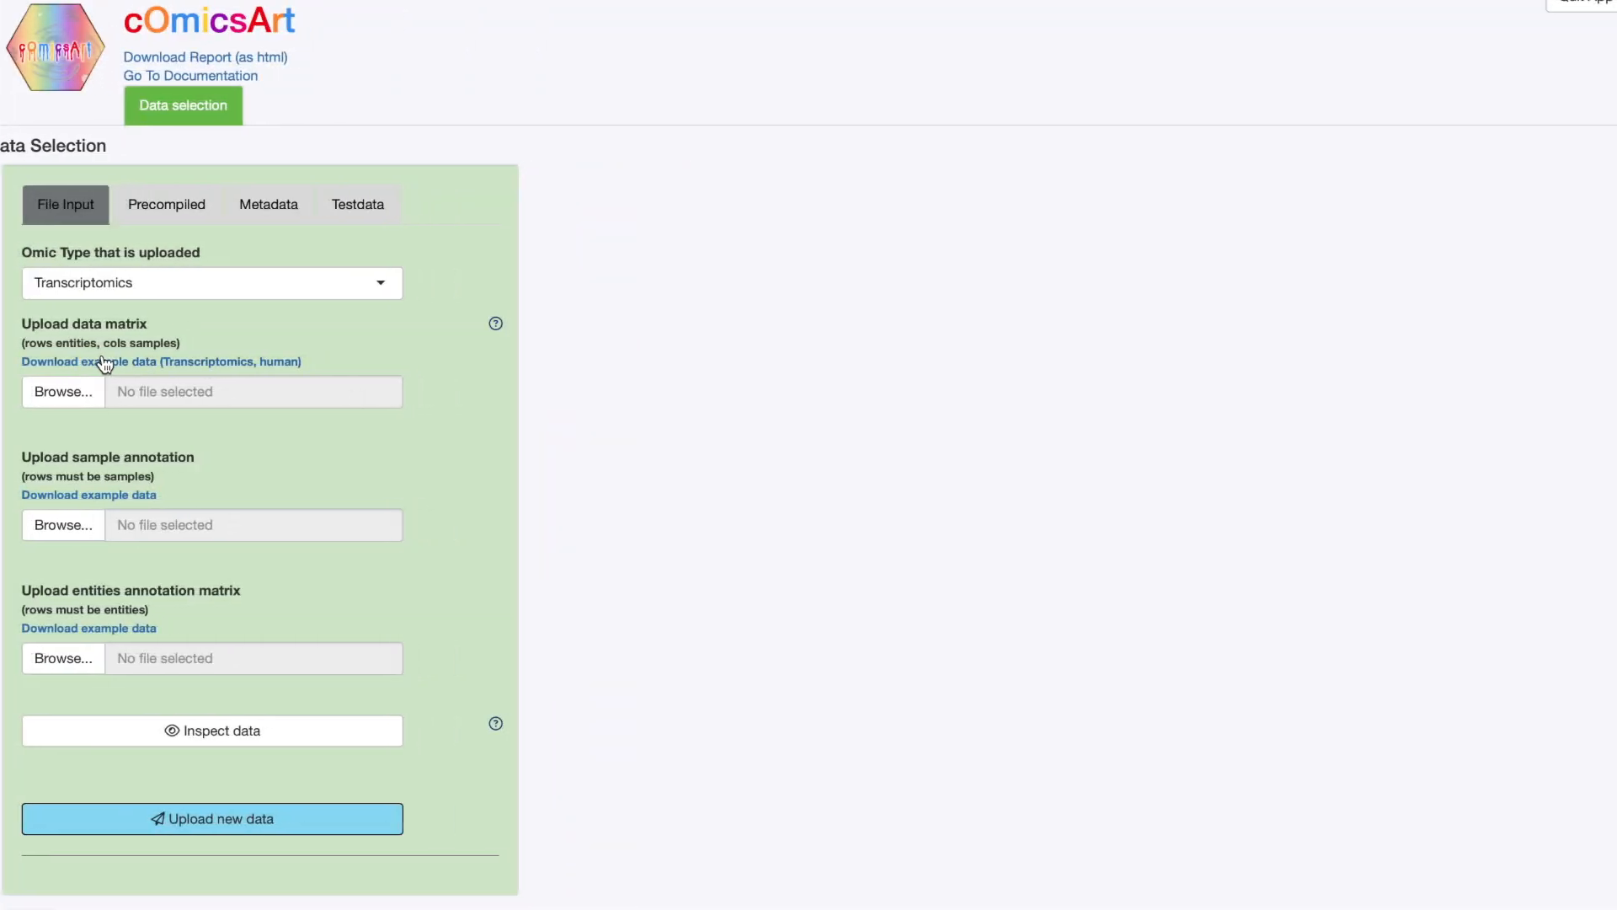
{"action": "left_click", "coordinate": [496, 324]}
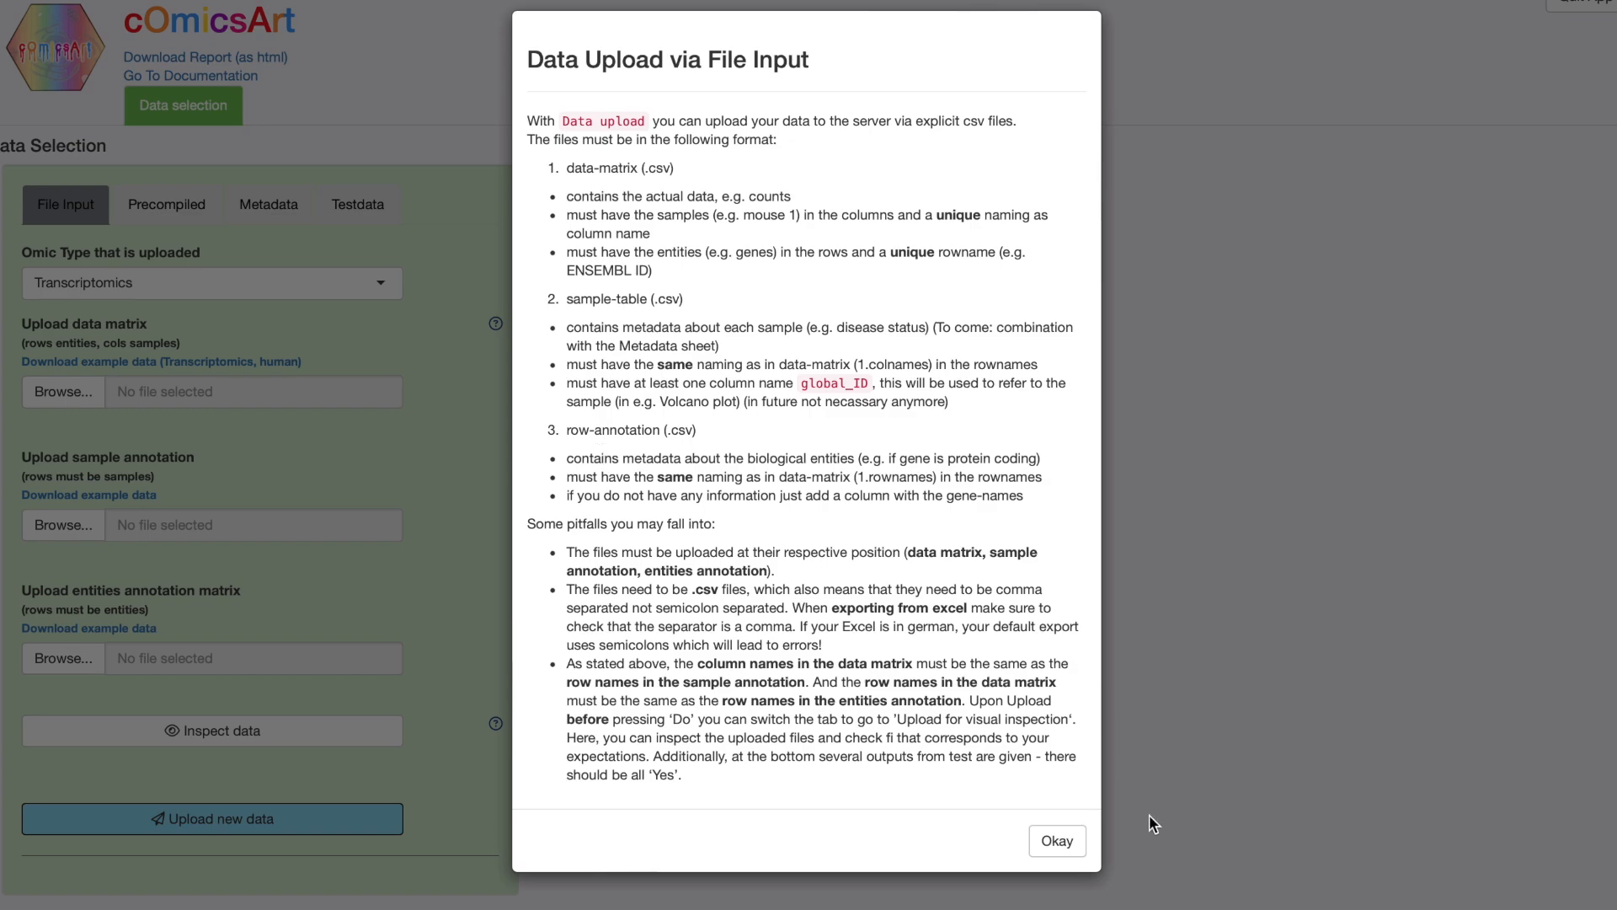
{"action": "left_click", "coordinate": [1058, 841]}
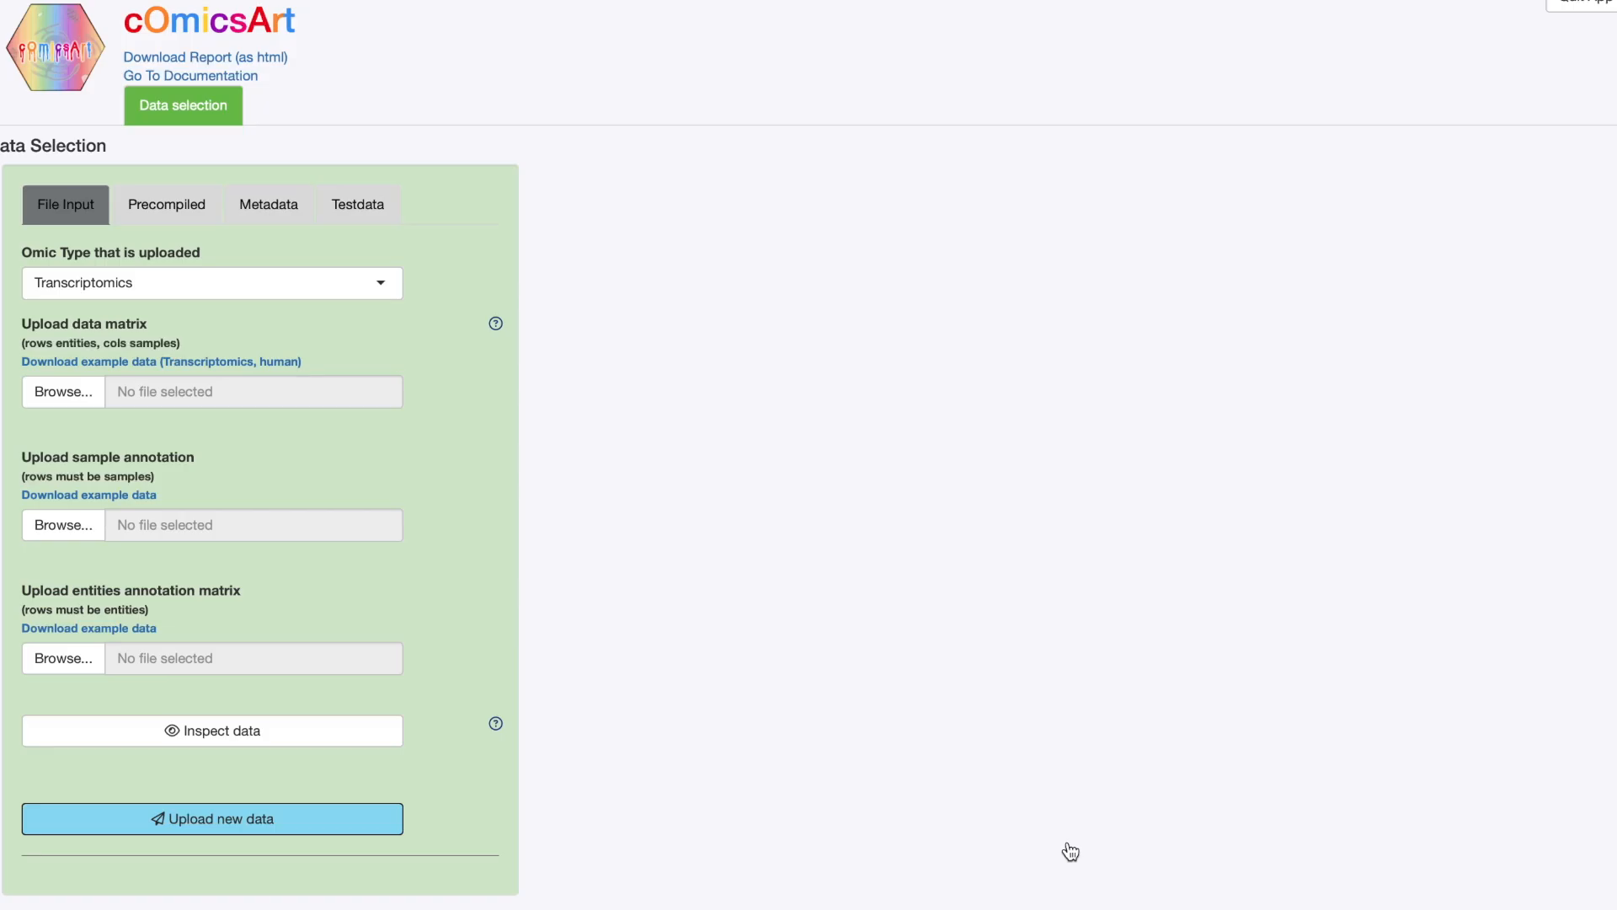
Upload airway-read-counts-LS.csv as the data matrix
{"action": "left_click", "coordinate": [50, 396]}
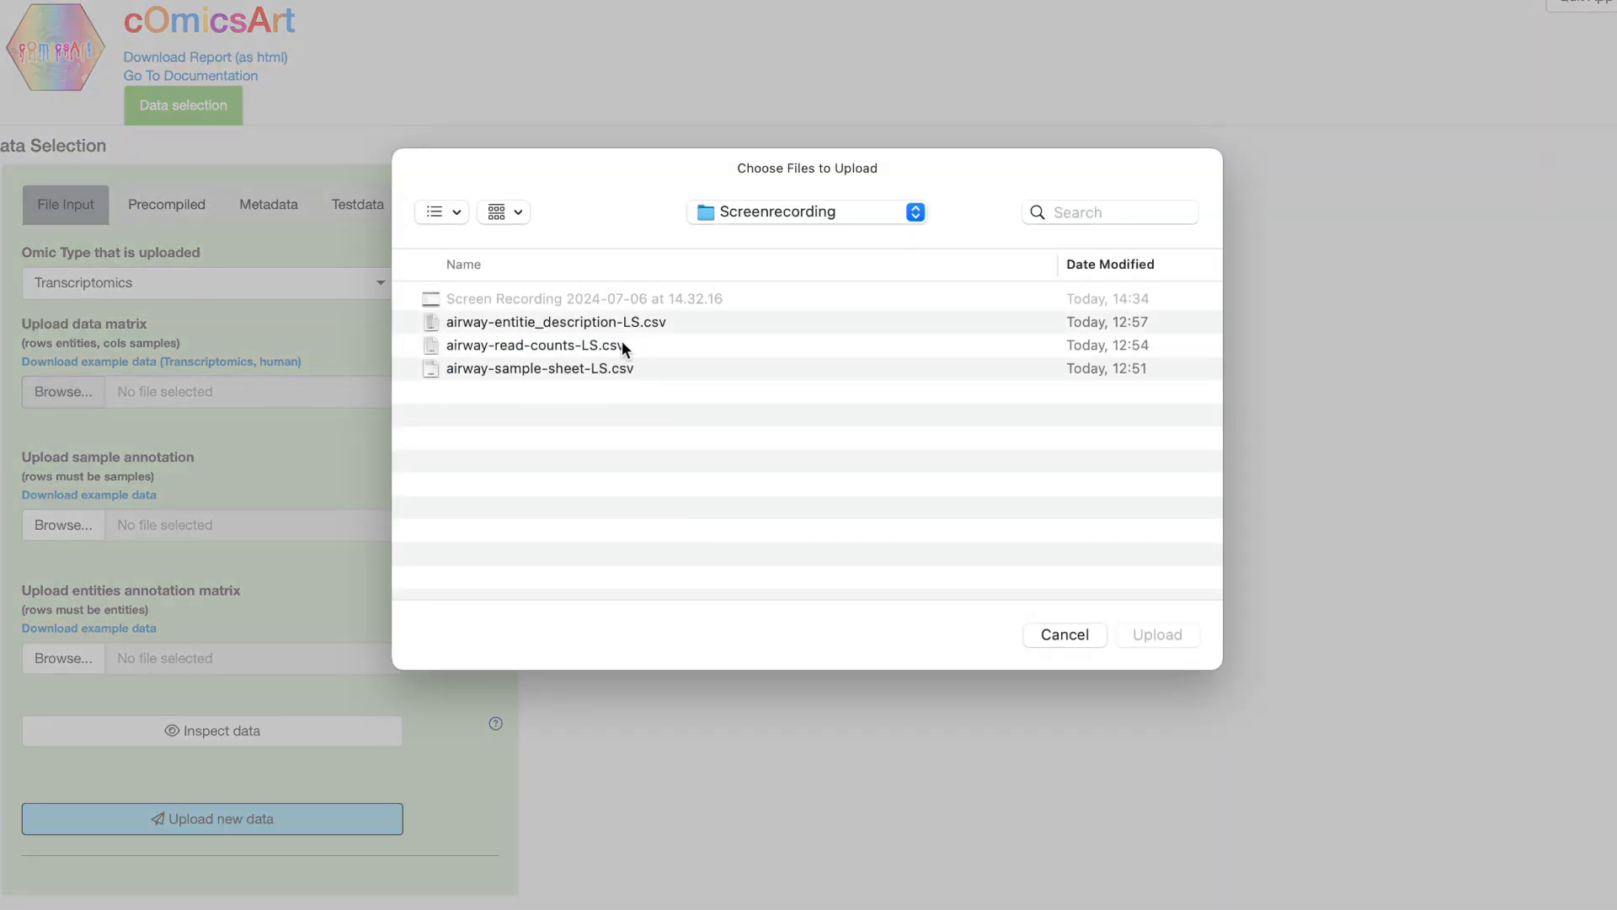
{"action": "left_click", "coordinate": [569, 347]}
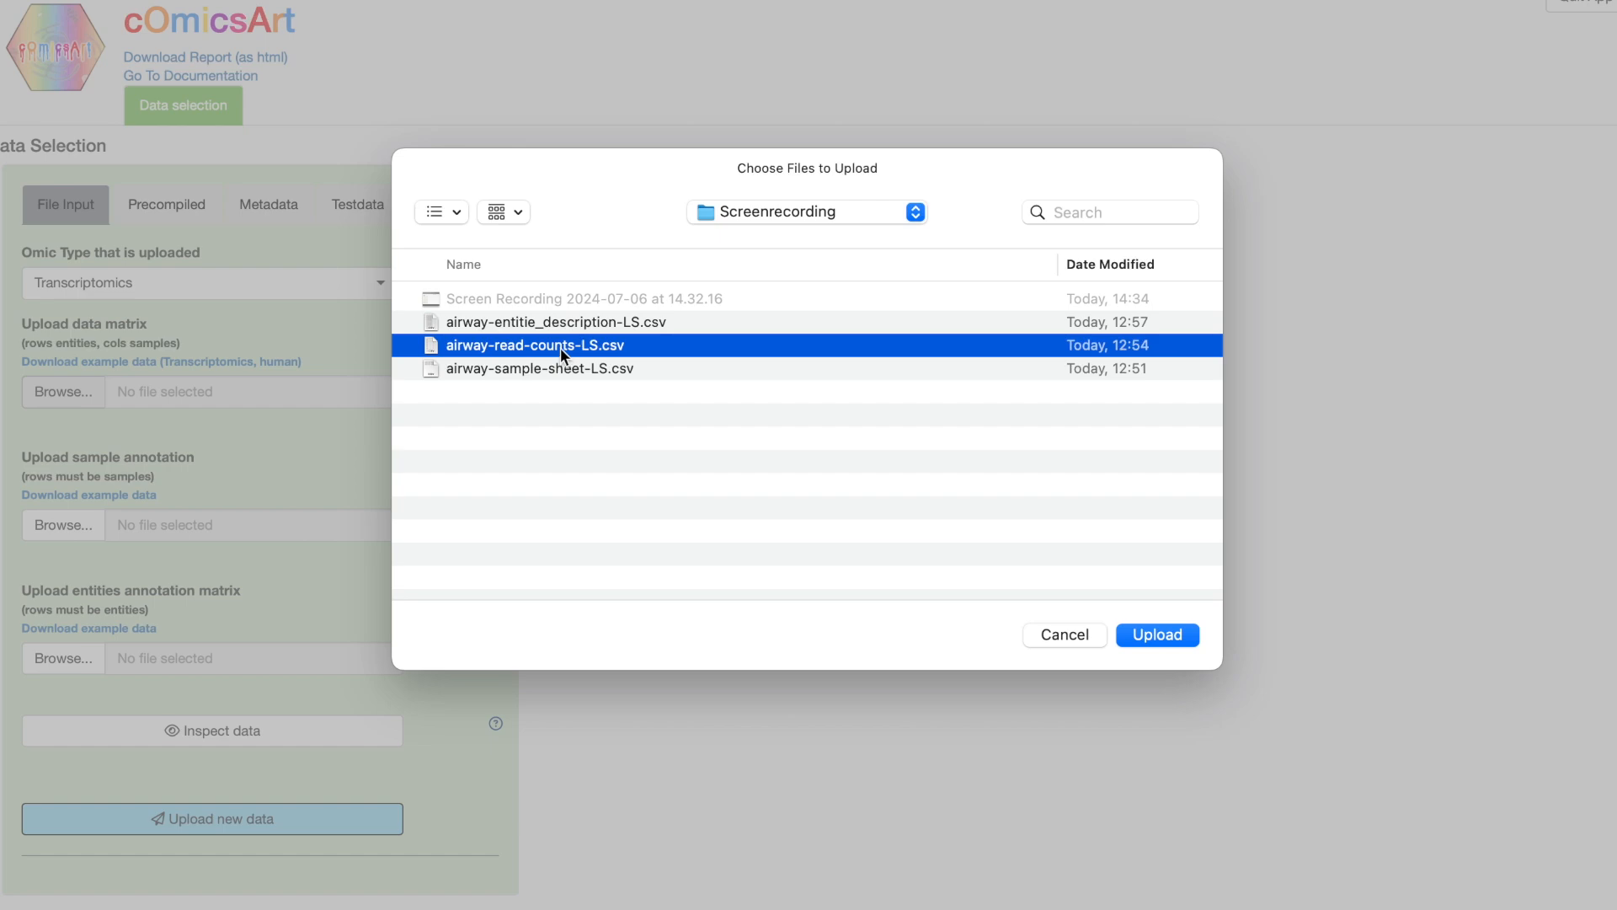
{"action": "double_click", "coordinate": [543, 350]}
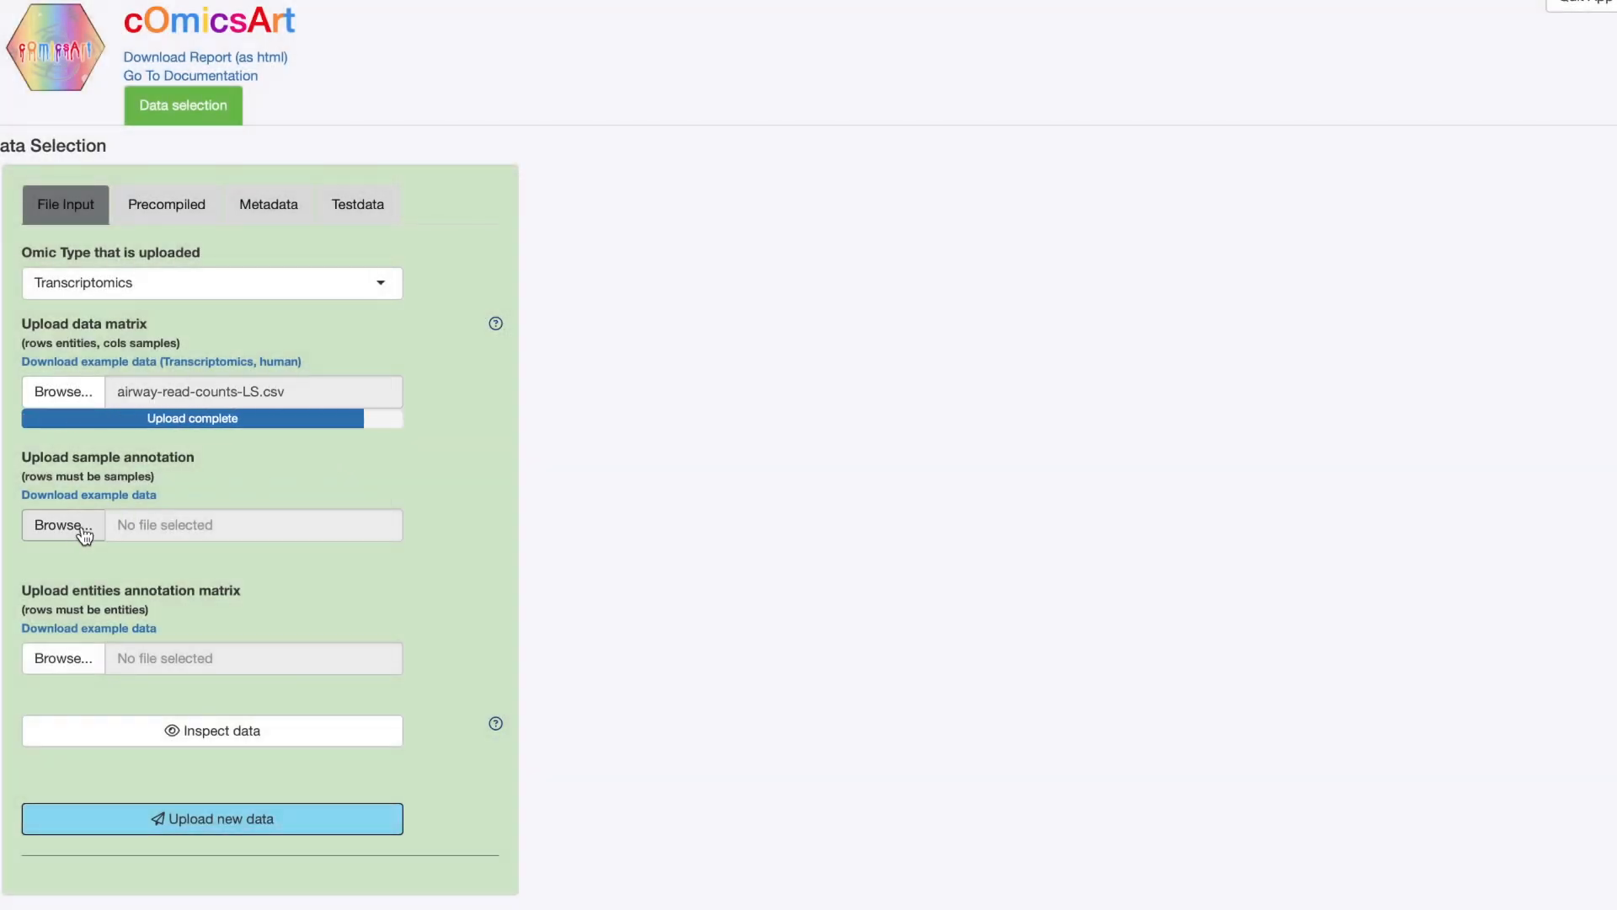
Upload airway-sample-sheet-LS.csv as the sample annotation and airway-entitie_description-LS.csv as the entities annotation matrix
{"action": "left_click", "coordinate": [65, 536]}
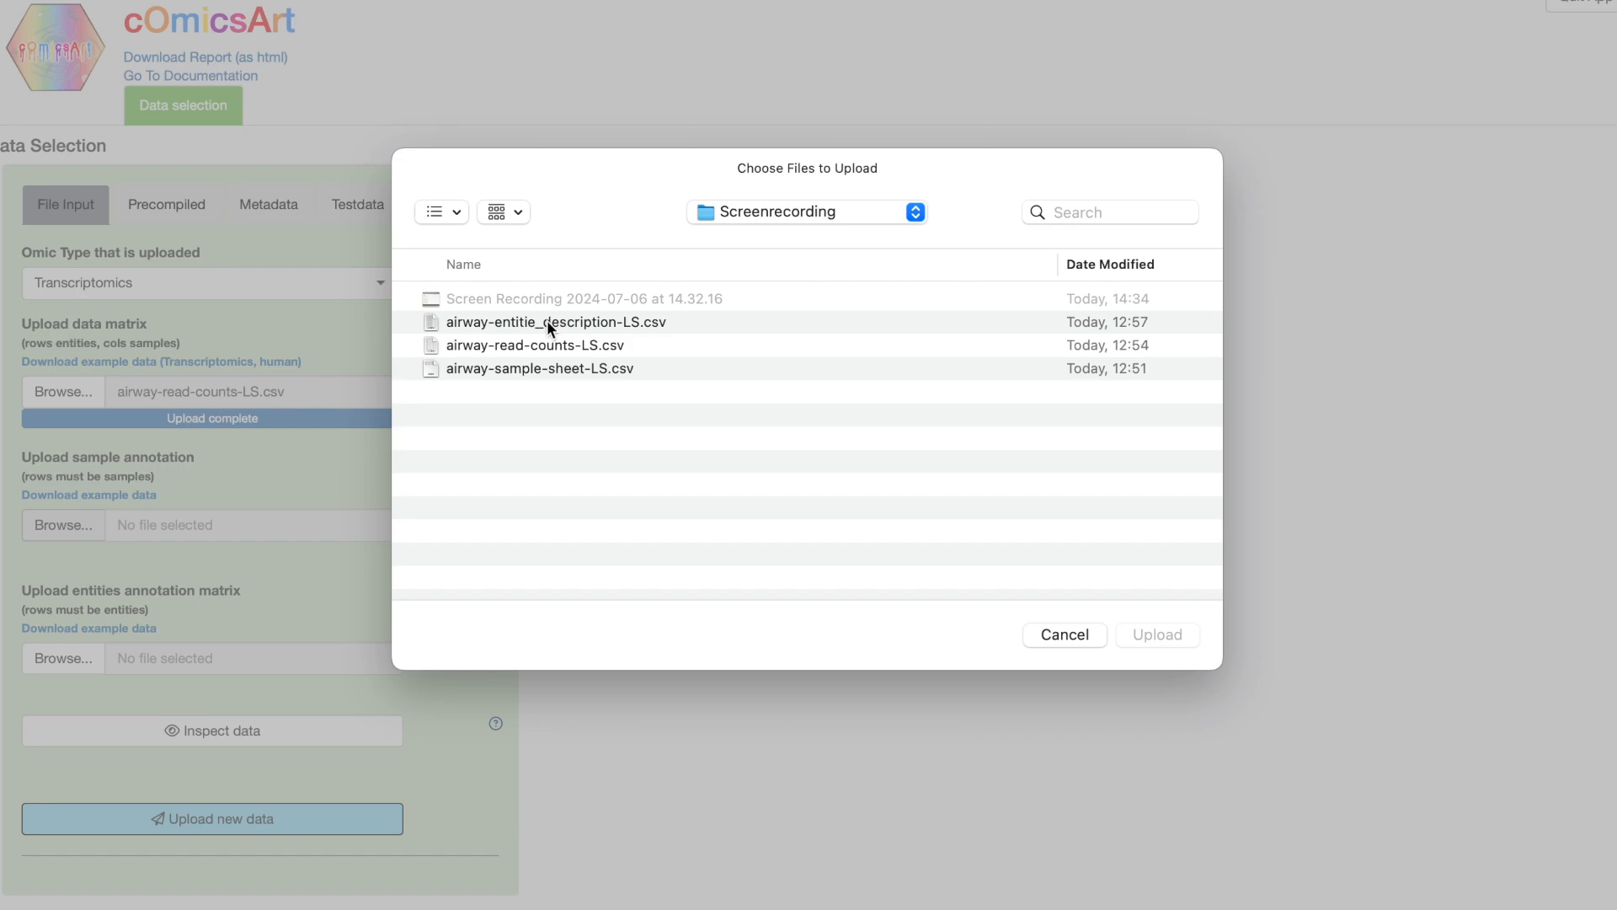
{"action": "double_click", "coordinate": [542, 368]}
{"action": "left_click", "coordinate": [66, 664]}
{"action": "double_click", "coordinate": [587, 326]}
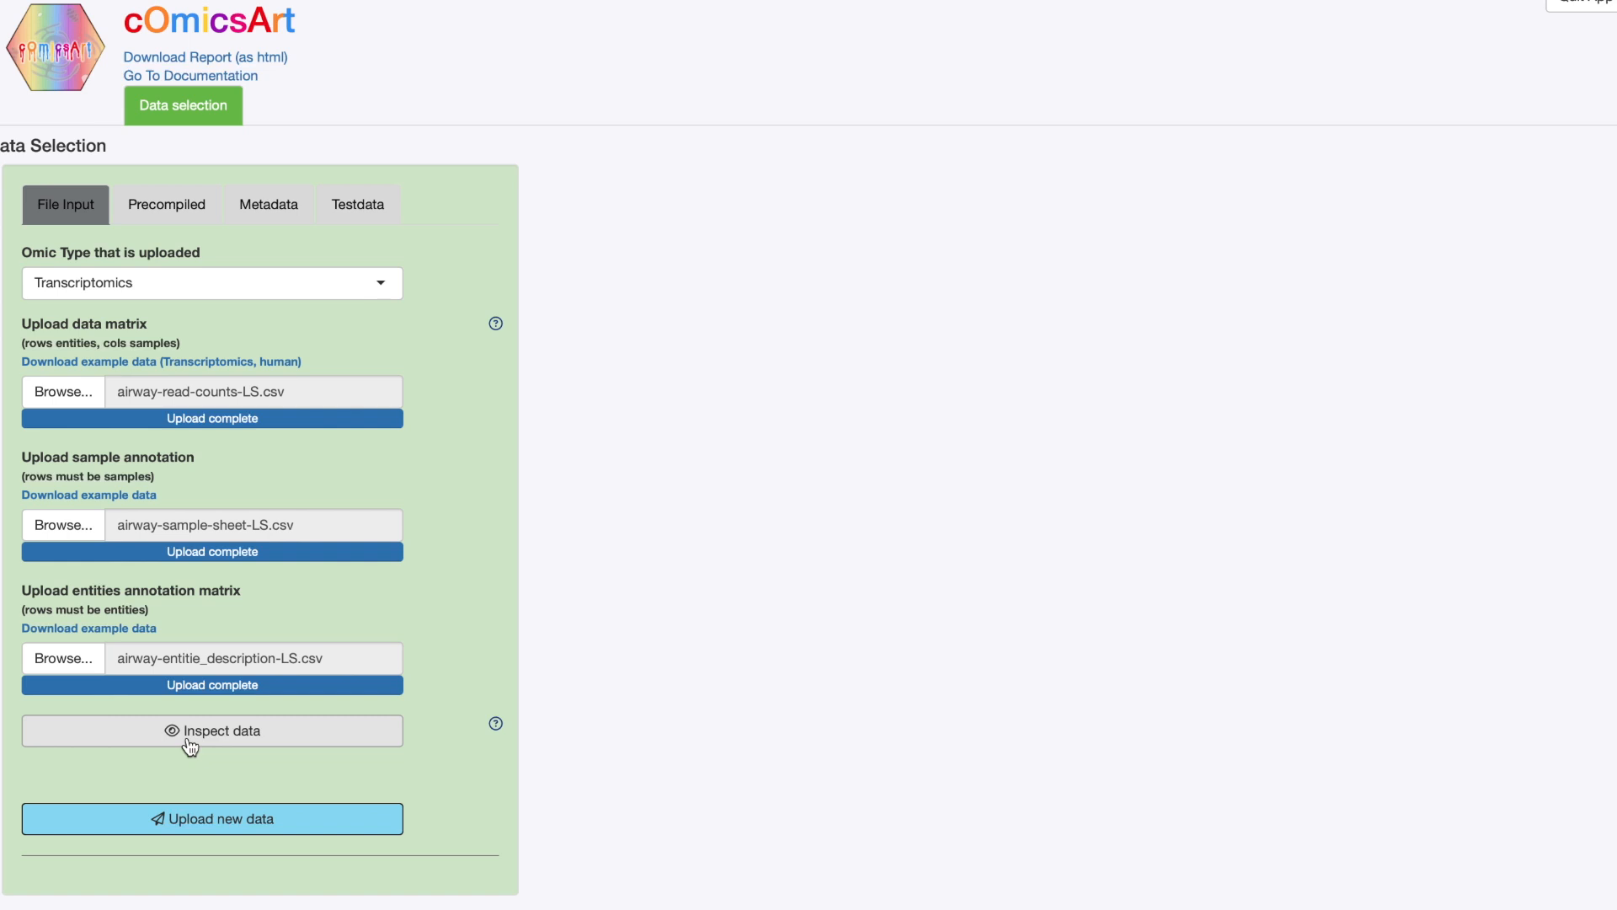
Load the uploaded files for visual inspection and examine the three tables and the overall format checks
{"action": "left_click", "coordinate": [303, 741]}
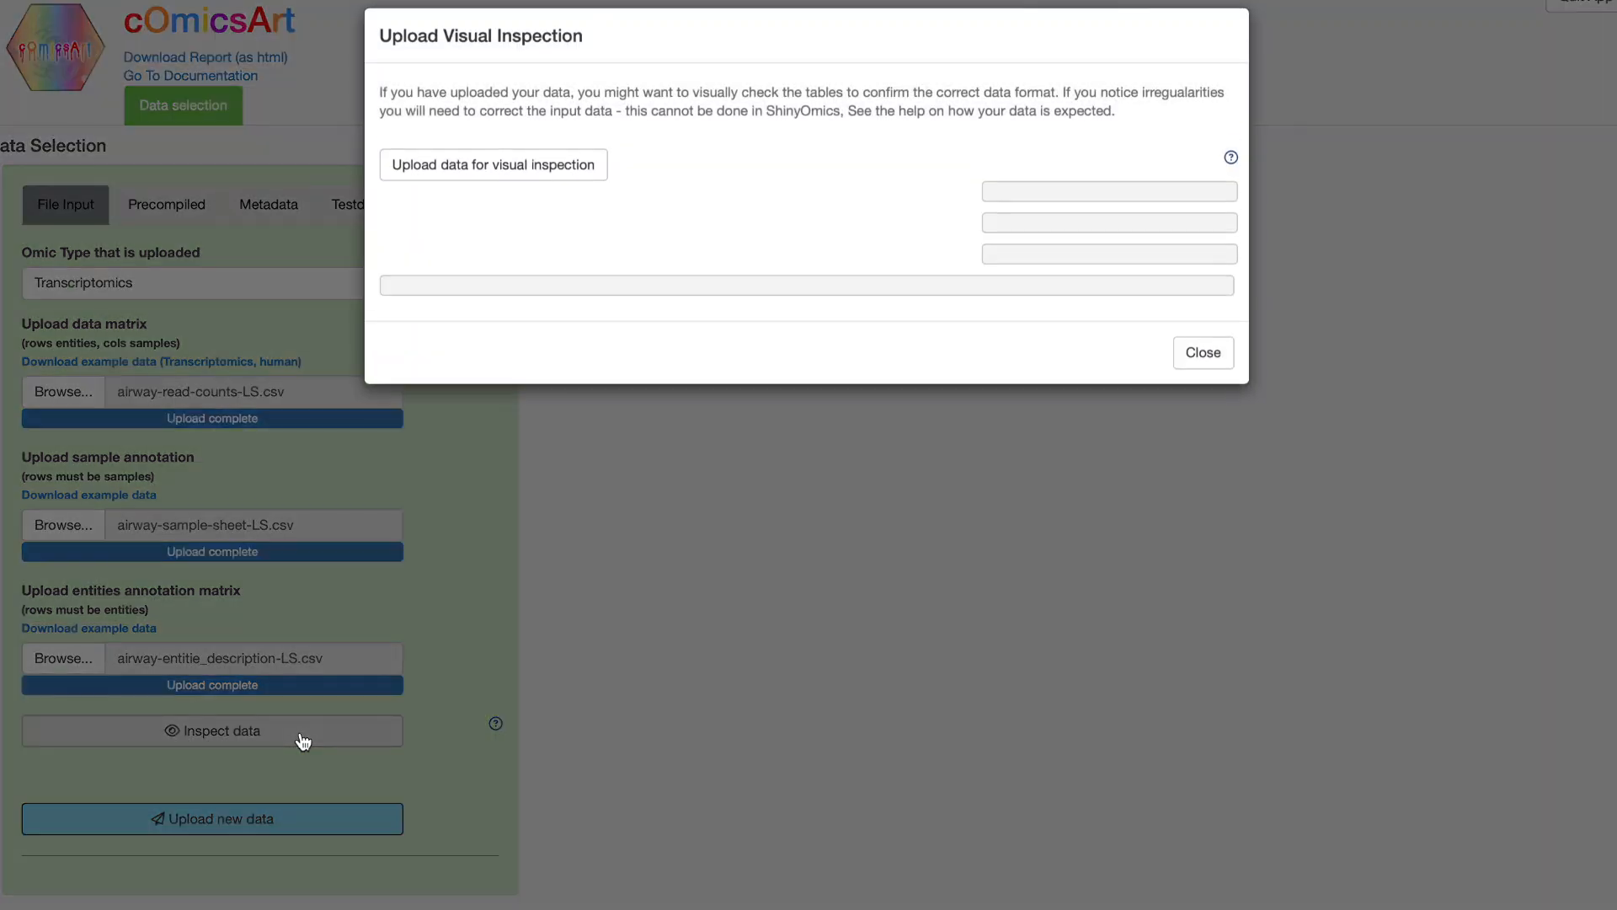
{"action": "left_click", "coordinate": [563, 176]}
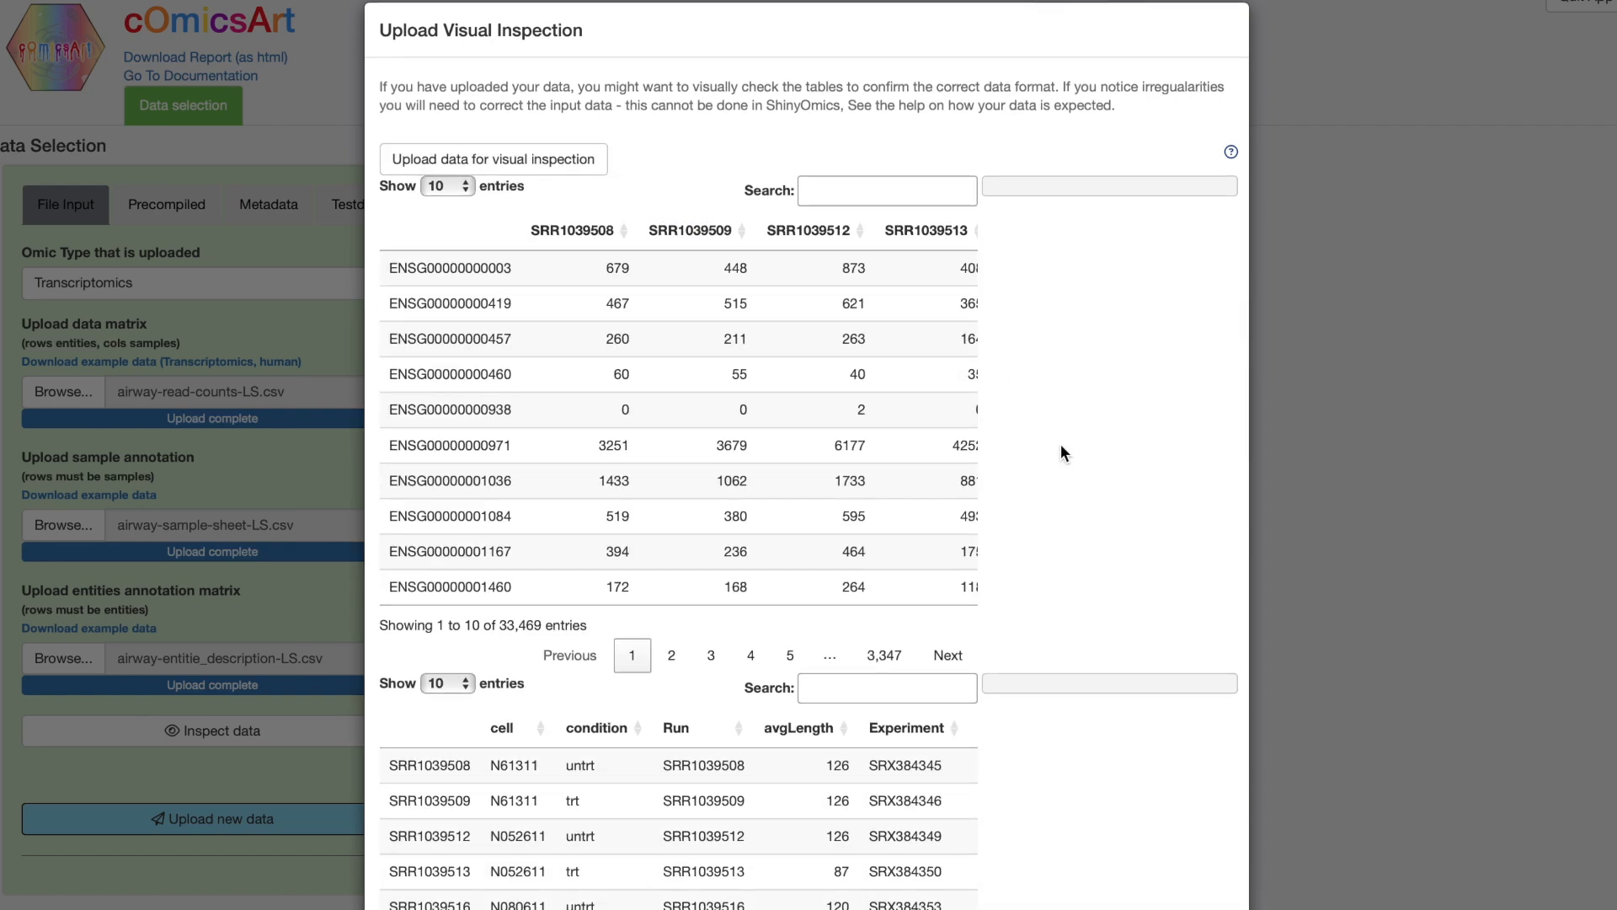
{"action": "scroll", "coordinate": [1061, 451], "scroll_direction": "down", "scroll_amount": 1}
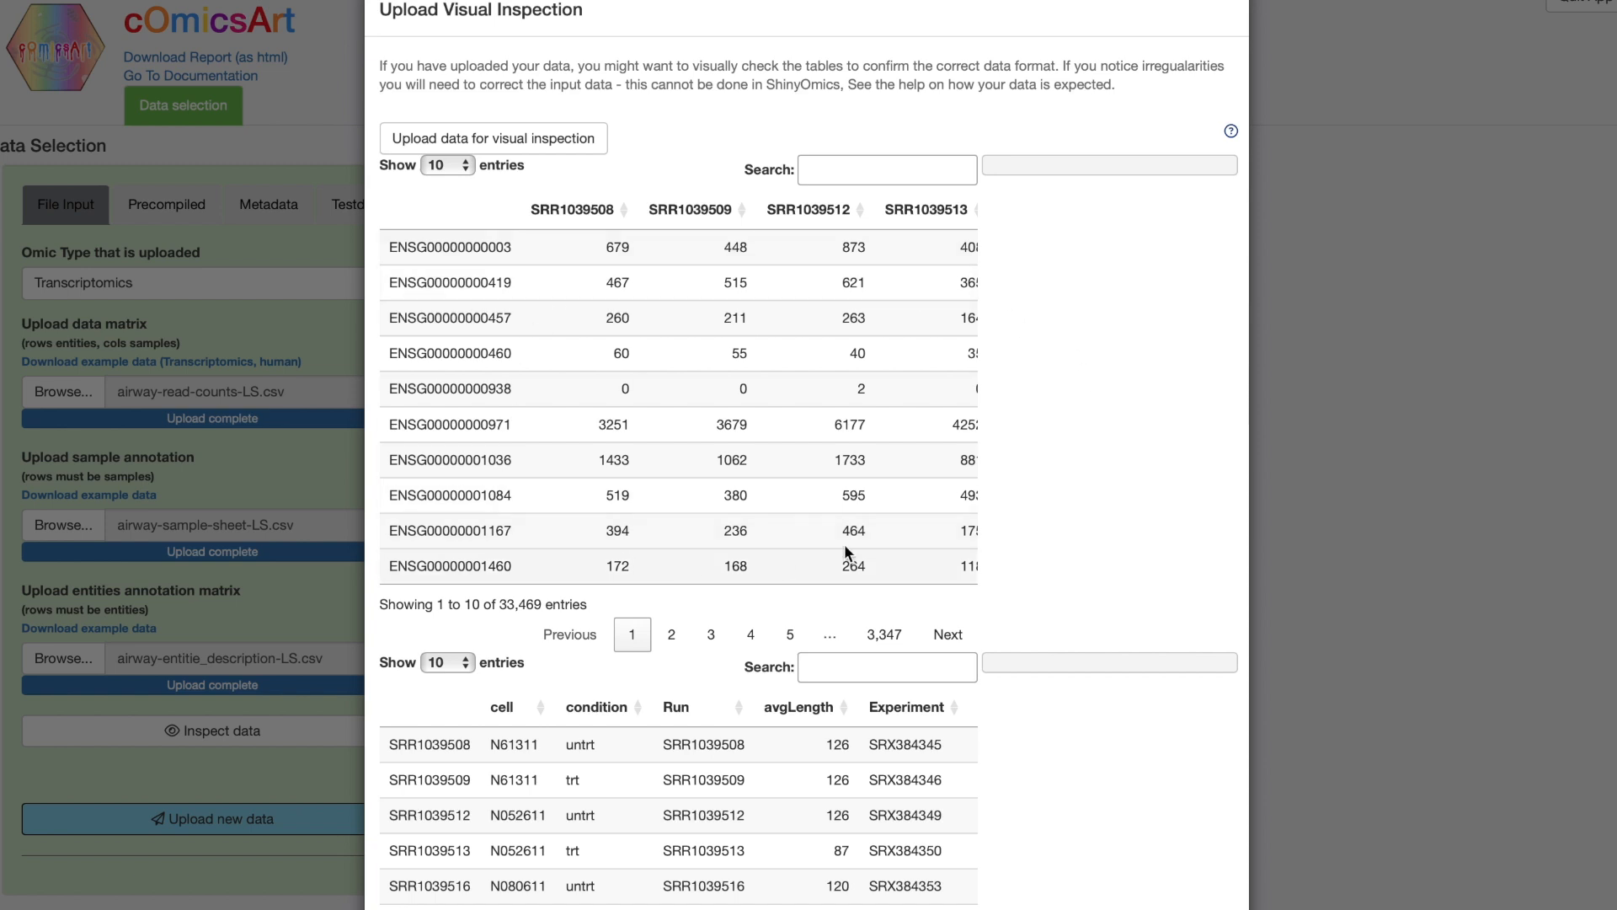
{"action": "scroll", "coordinate": [950, 495], "scroll_direction": "down", "scroll_amount": 1}
{"action": "scroll", "coordinate": [951, 497], "scroll_direction": "down", "scroll_amount": 5}
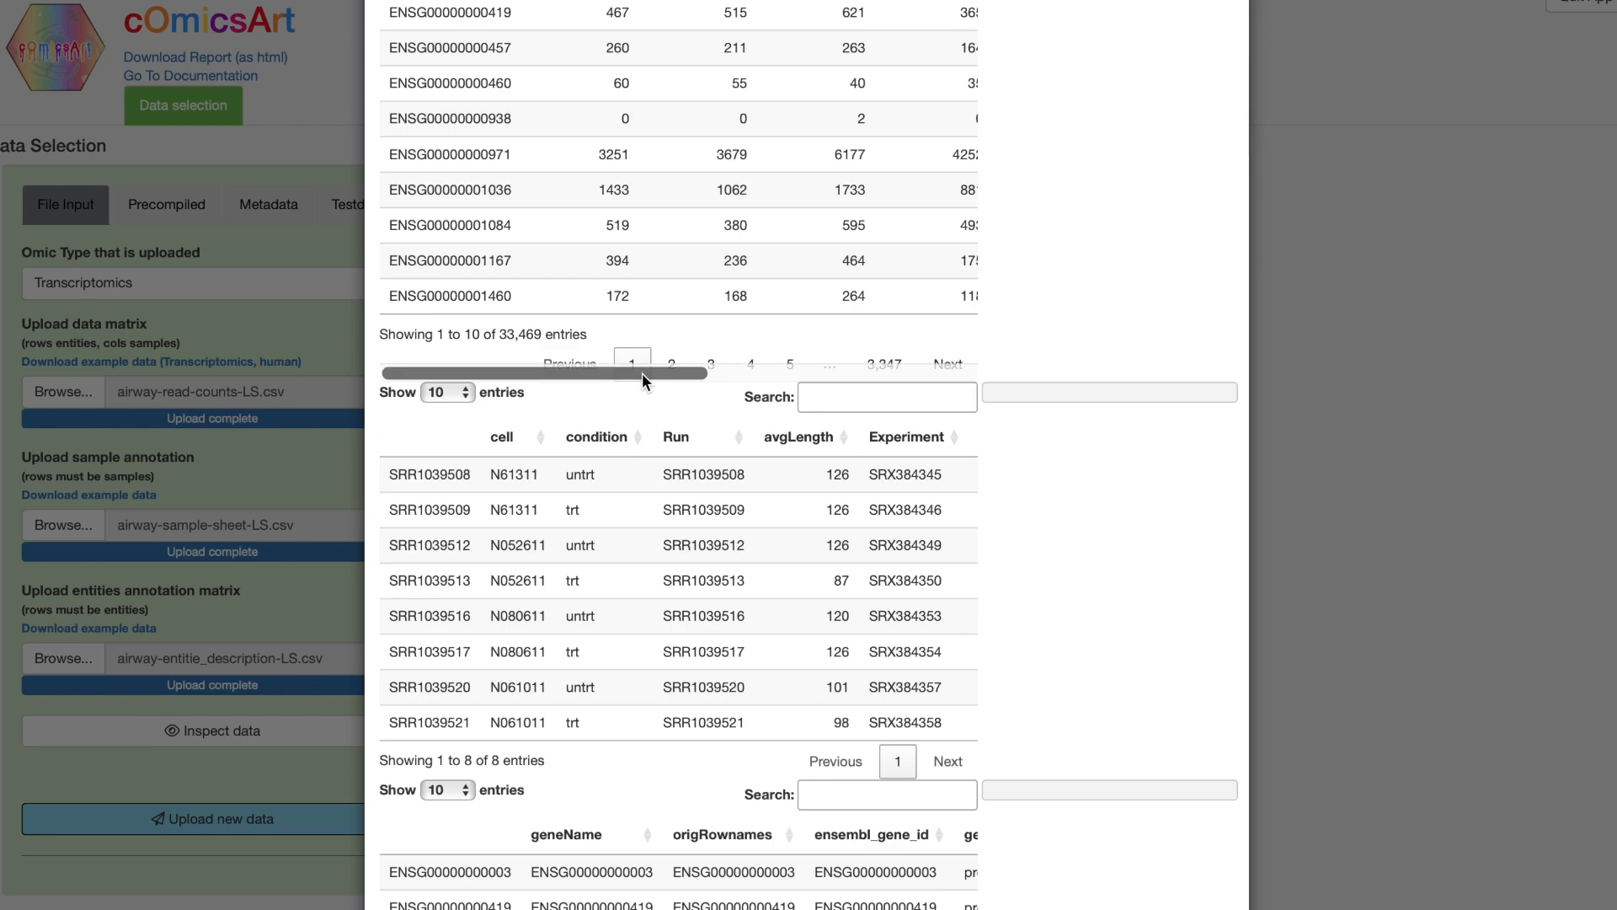
{"action": "scroll", "coordinate": [503, 261], "scroll_direction": "down", "scroll_amount": 2}
{"action": "scroll", "coordinate": [514, 286], "scroll_direction": "up", "scroll_amount": 3}
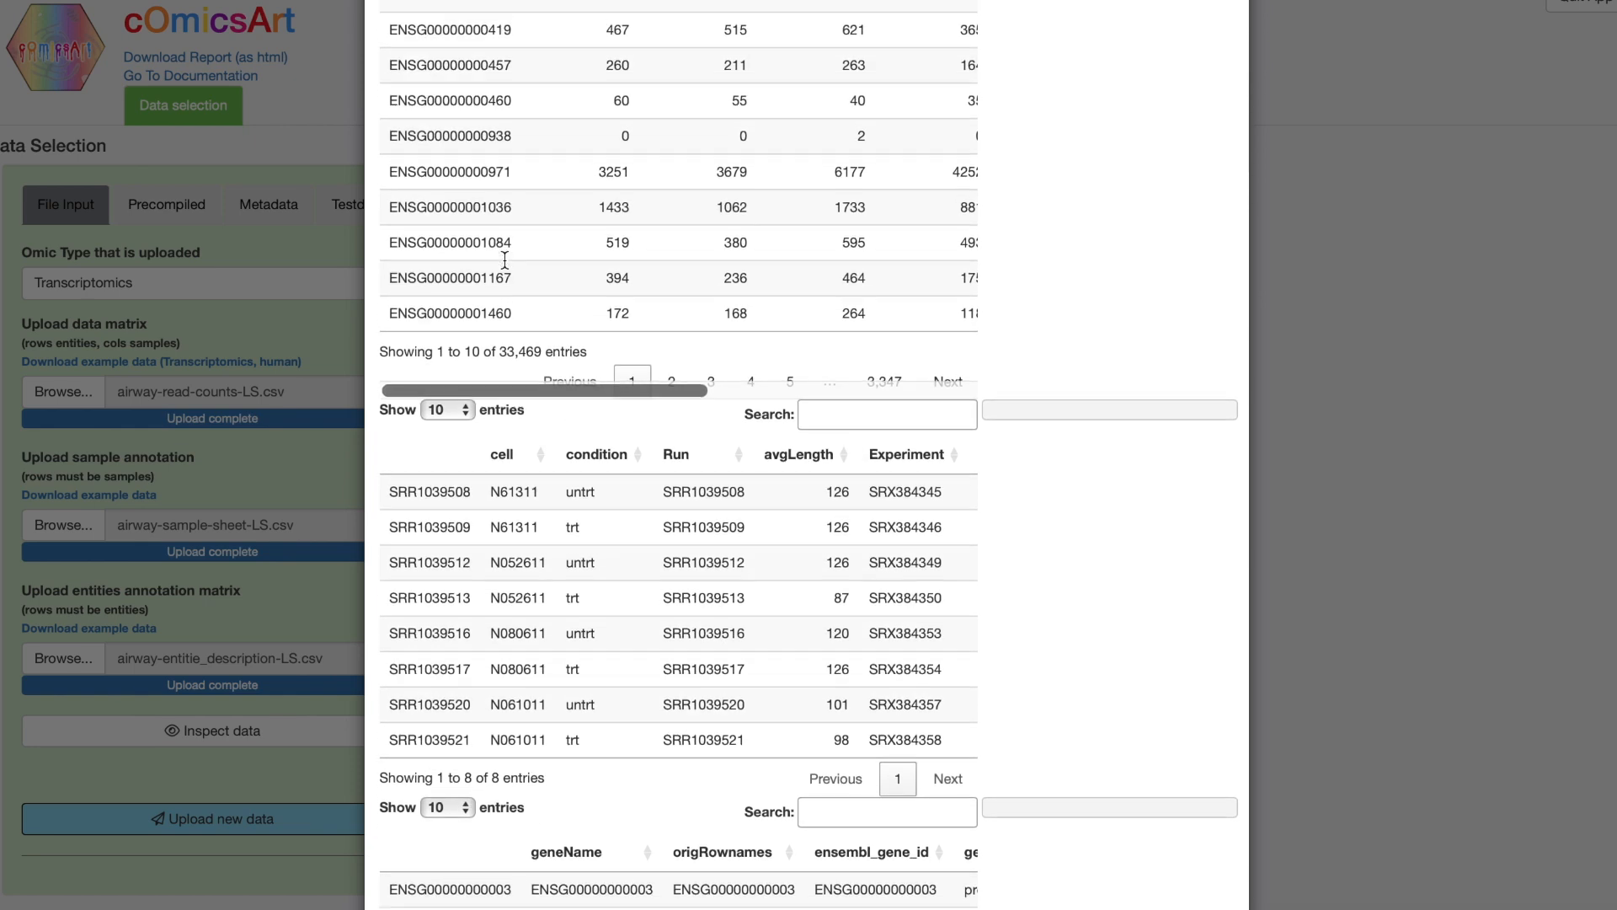
{"action": "scroll", "coordinate": [541, 362], "scroll_direction": "down", "scroll_amount": 7}
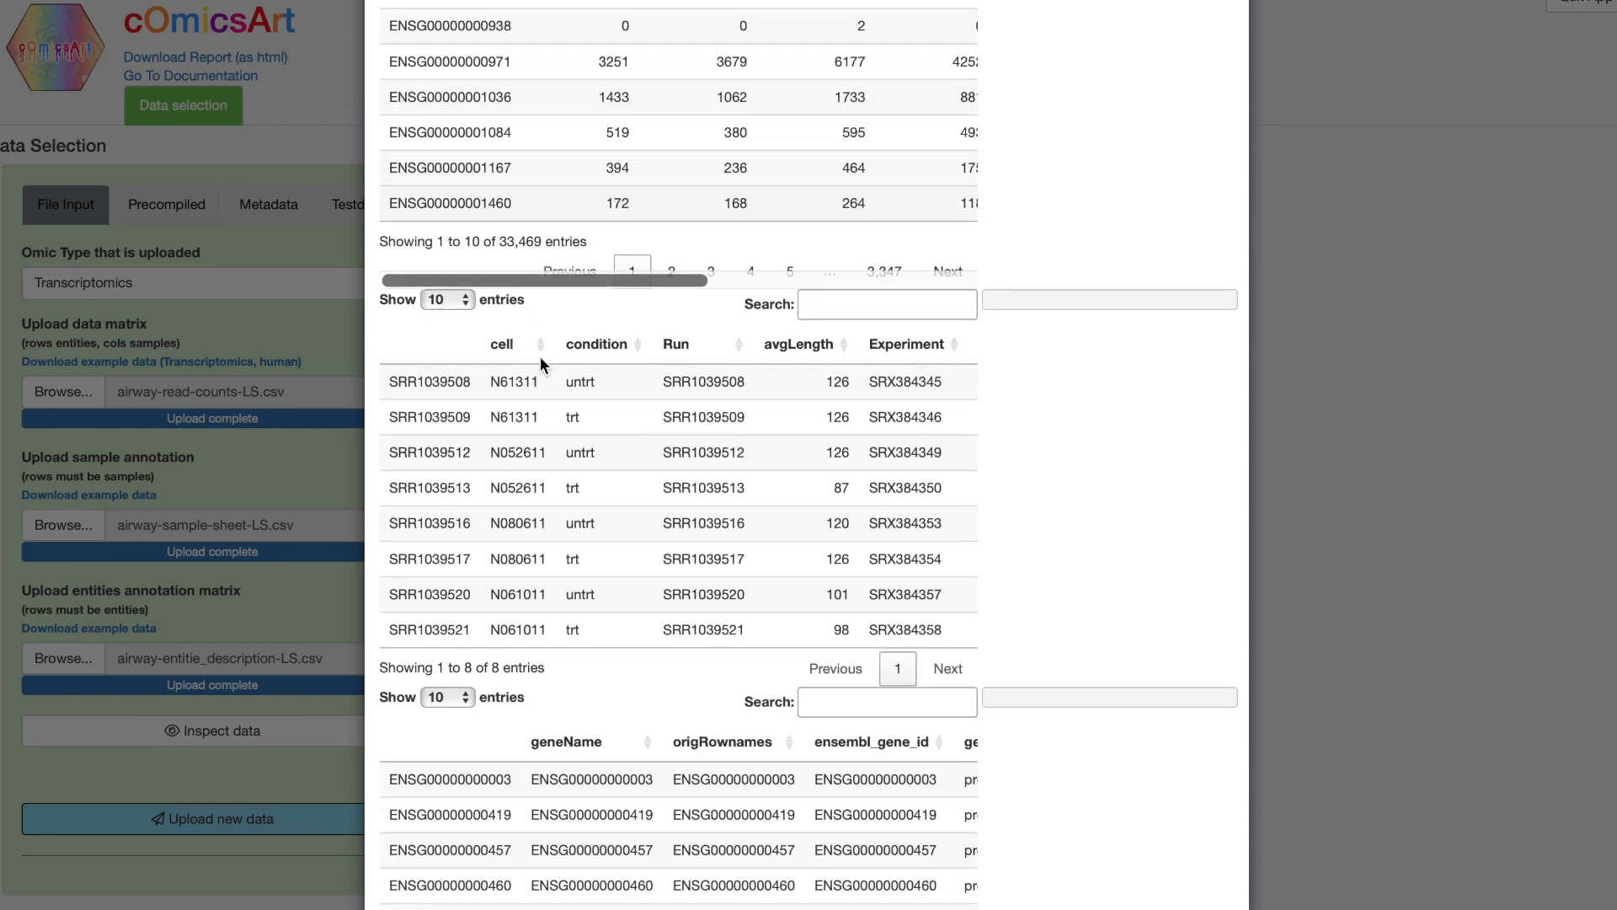
{"action": "scroll", "coordinate": [539, 356], "scroll_direction": "down", "scroll_amount": 1}
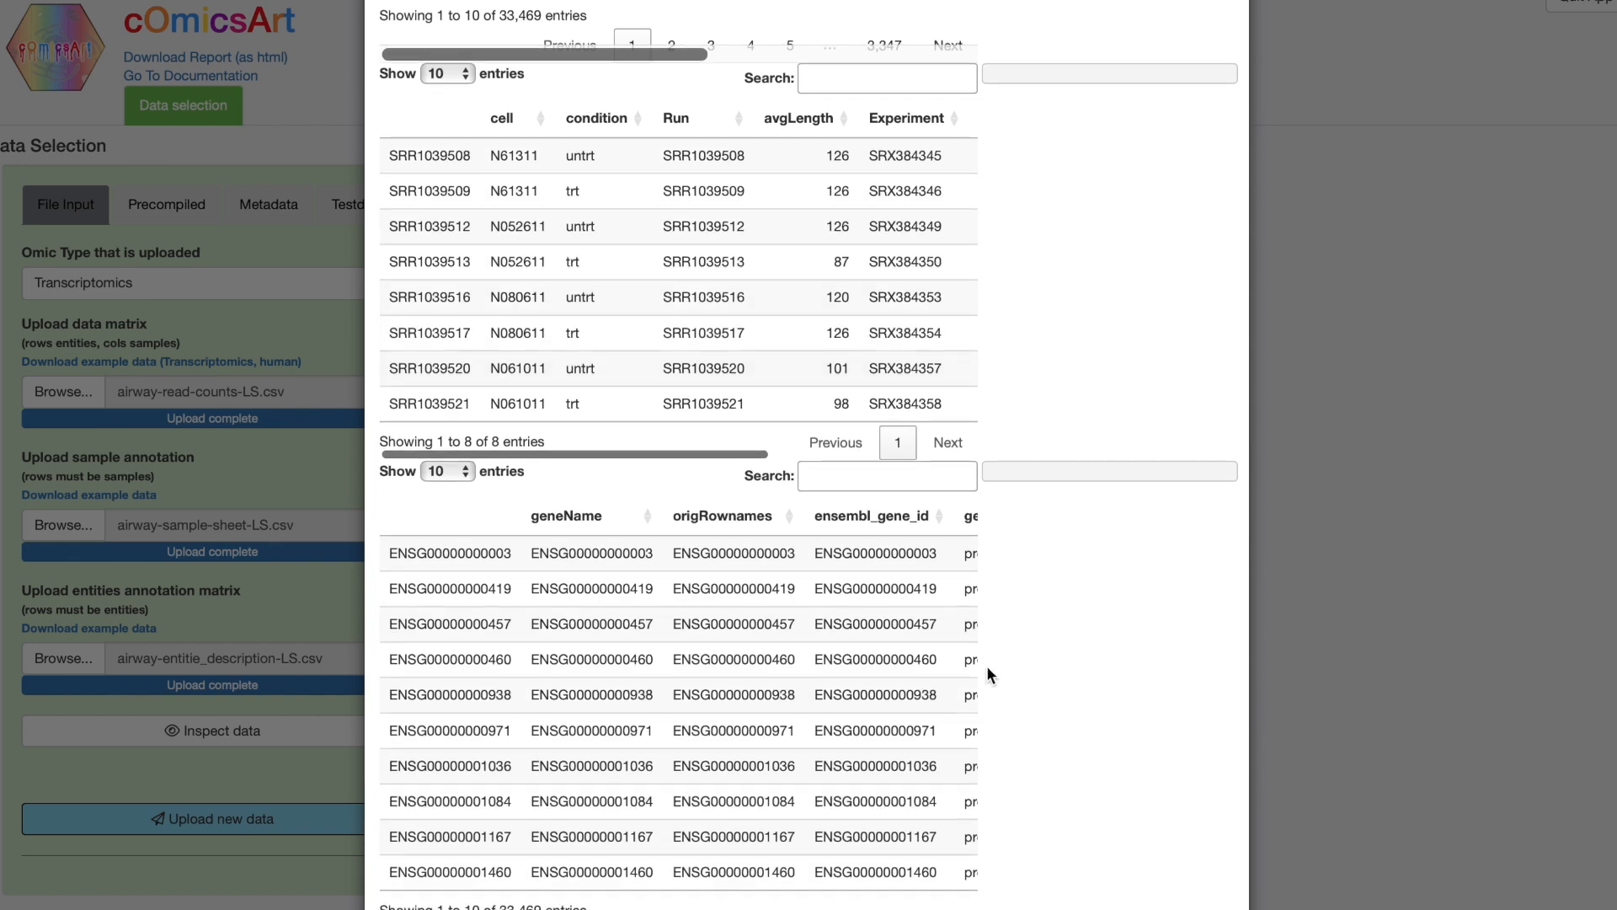
{"action": "scroll", "coordinate": [987, 666], "scroll_direction": "down", "scroll_amount": 7}
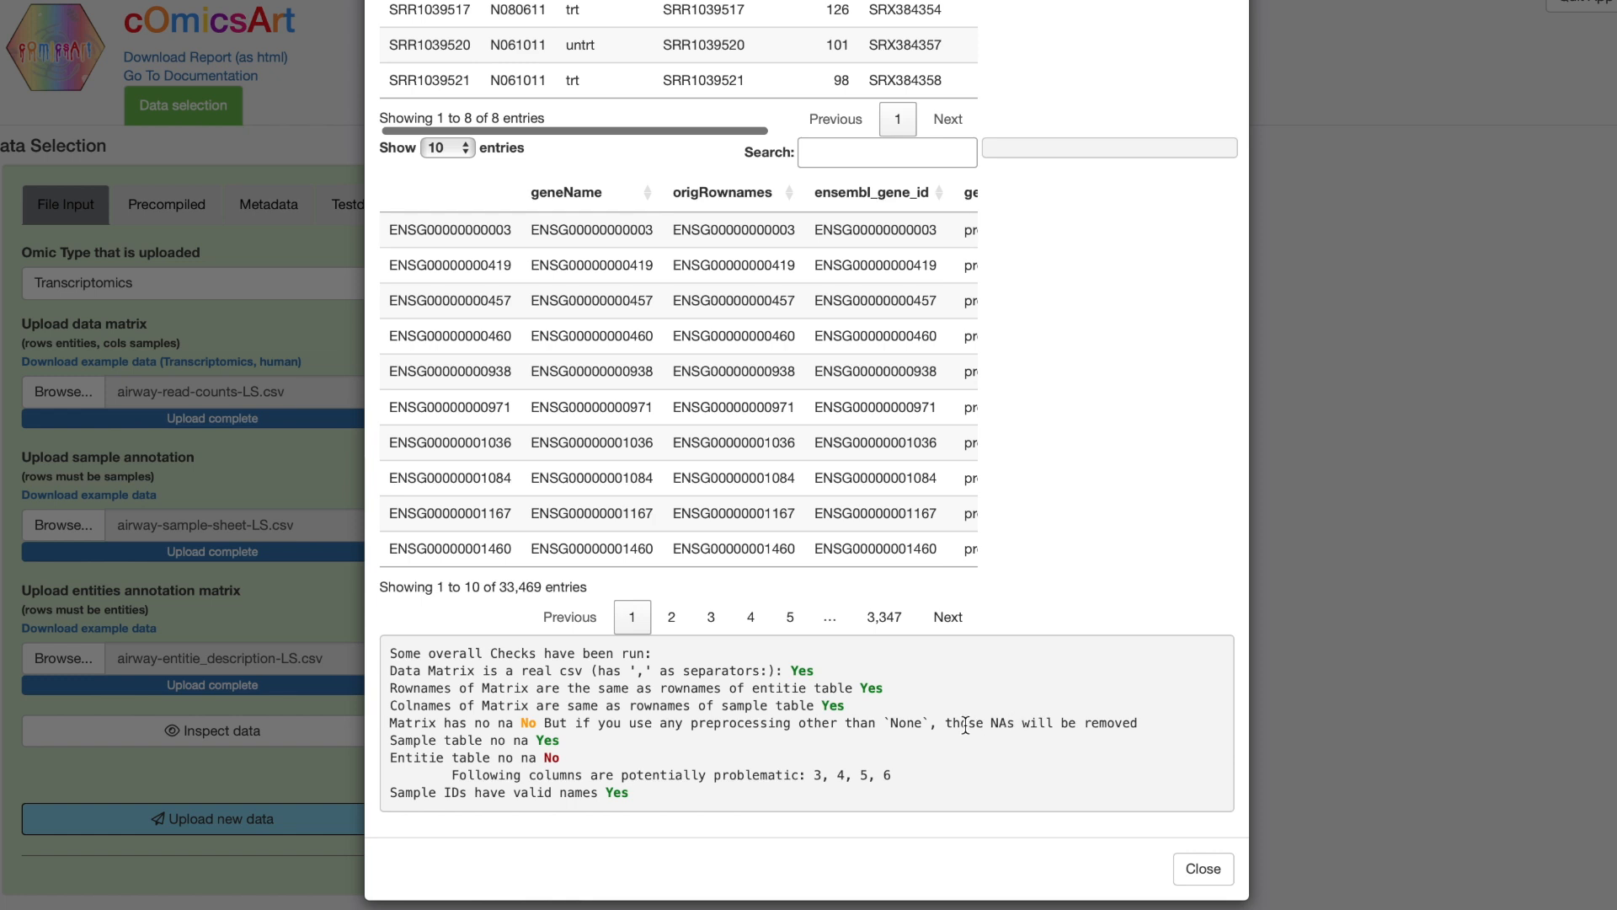
{"action": "left_click", "coordinate": [1209, 881]}
Submit the three files as the new data set and view the organism options for gene annotation
{"action": "left_click", "coordinate": [250, 830]}
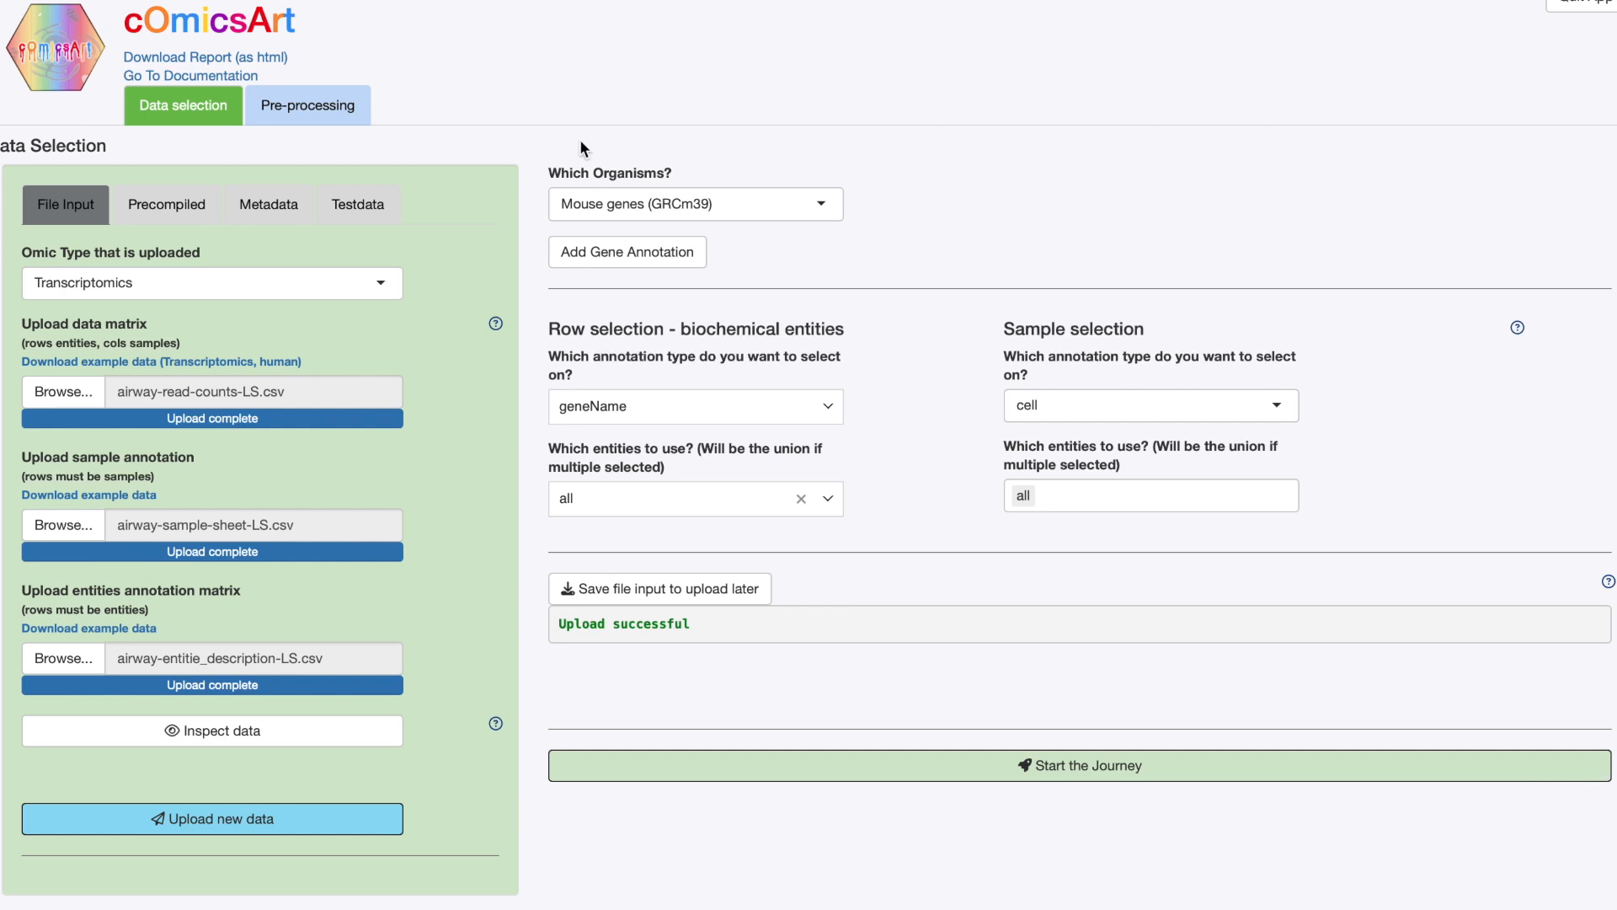
{"action": "left_click", "coordinate": [818, 205]}
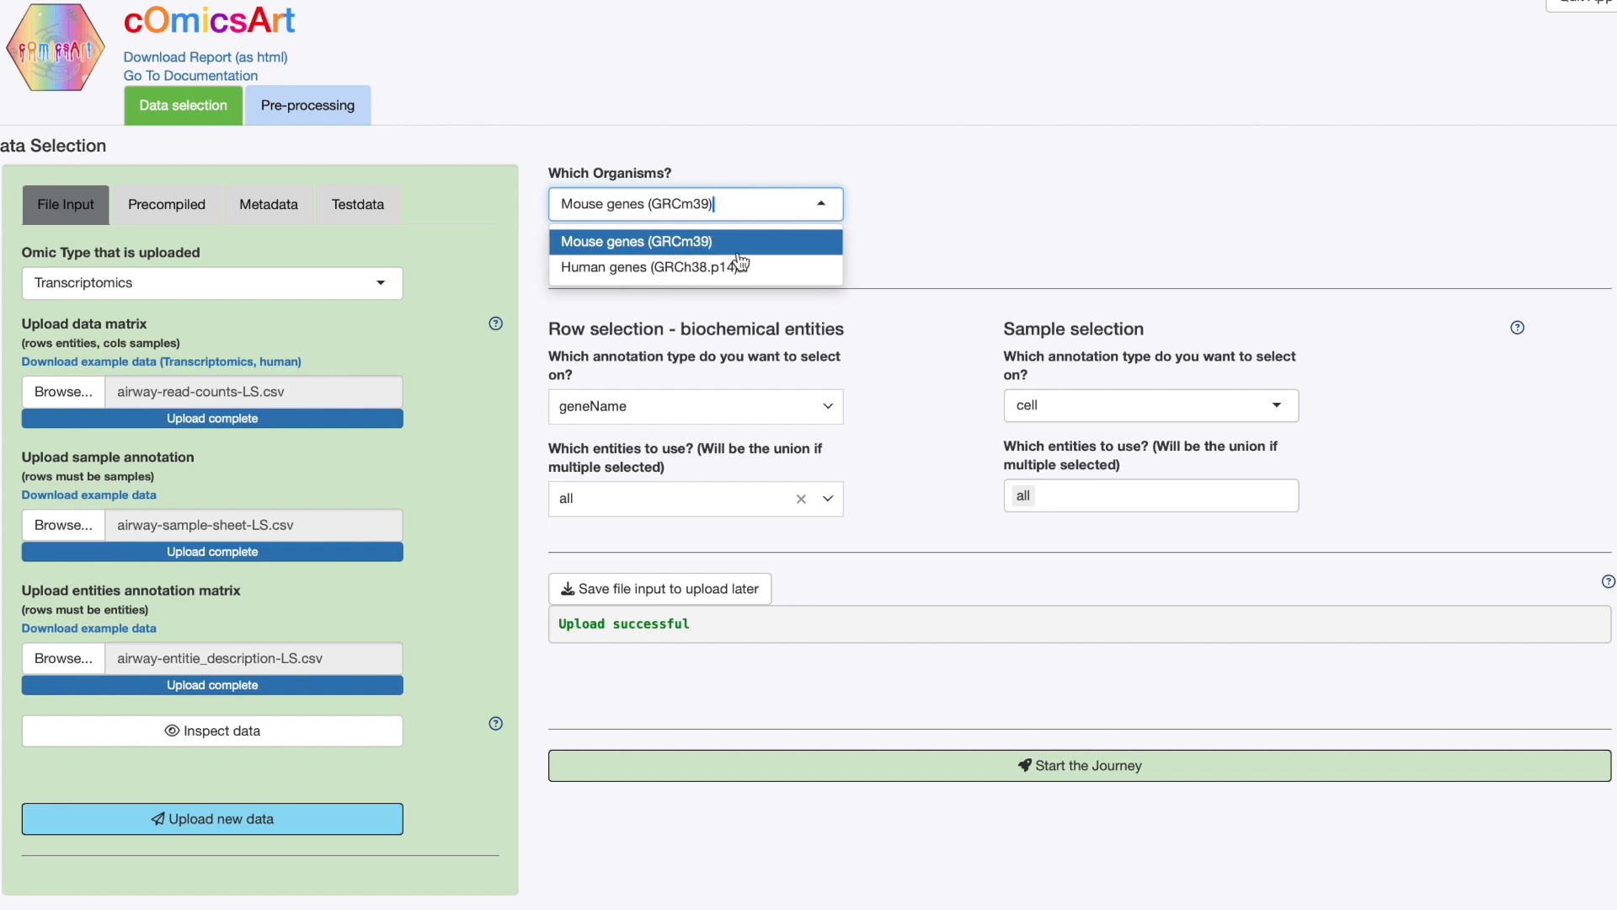
{"action": "left_click", "coordinate": [852, 144]}
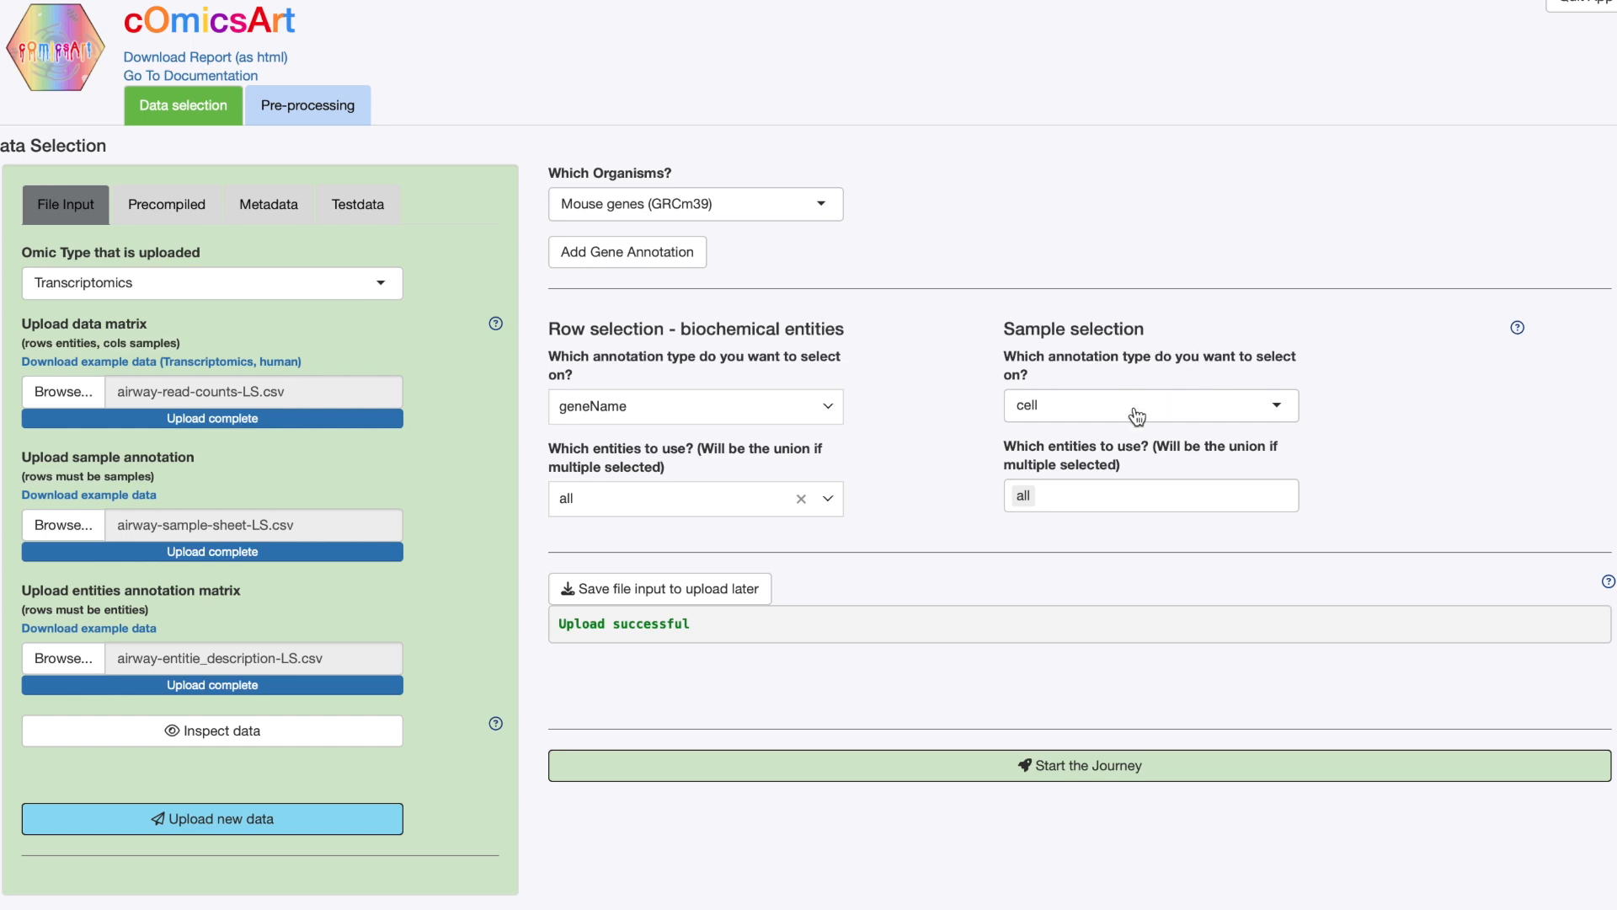
Try condition, Experiment and Sample as the annotation type for sample selection and browse the entities offered for Sample
{"action": "left_click", "coordinate": [1202, 405]}
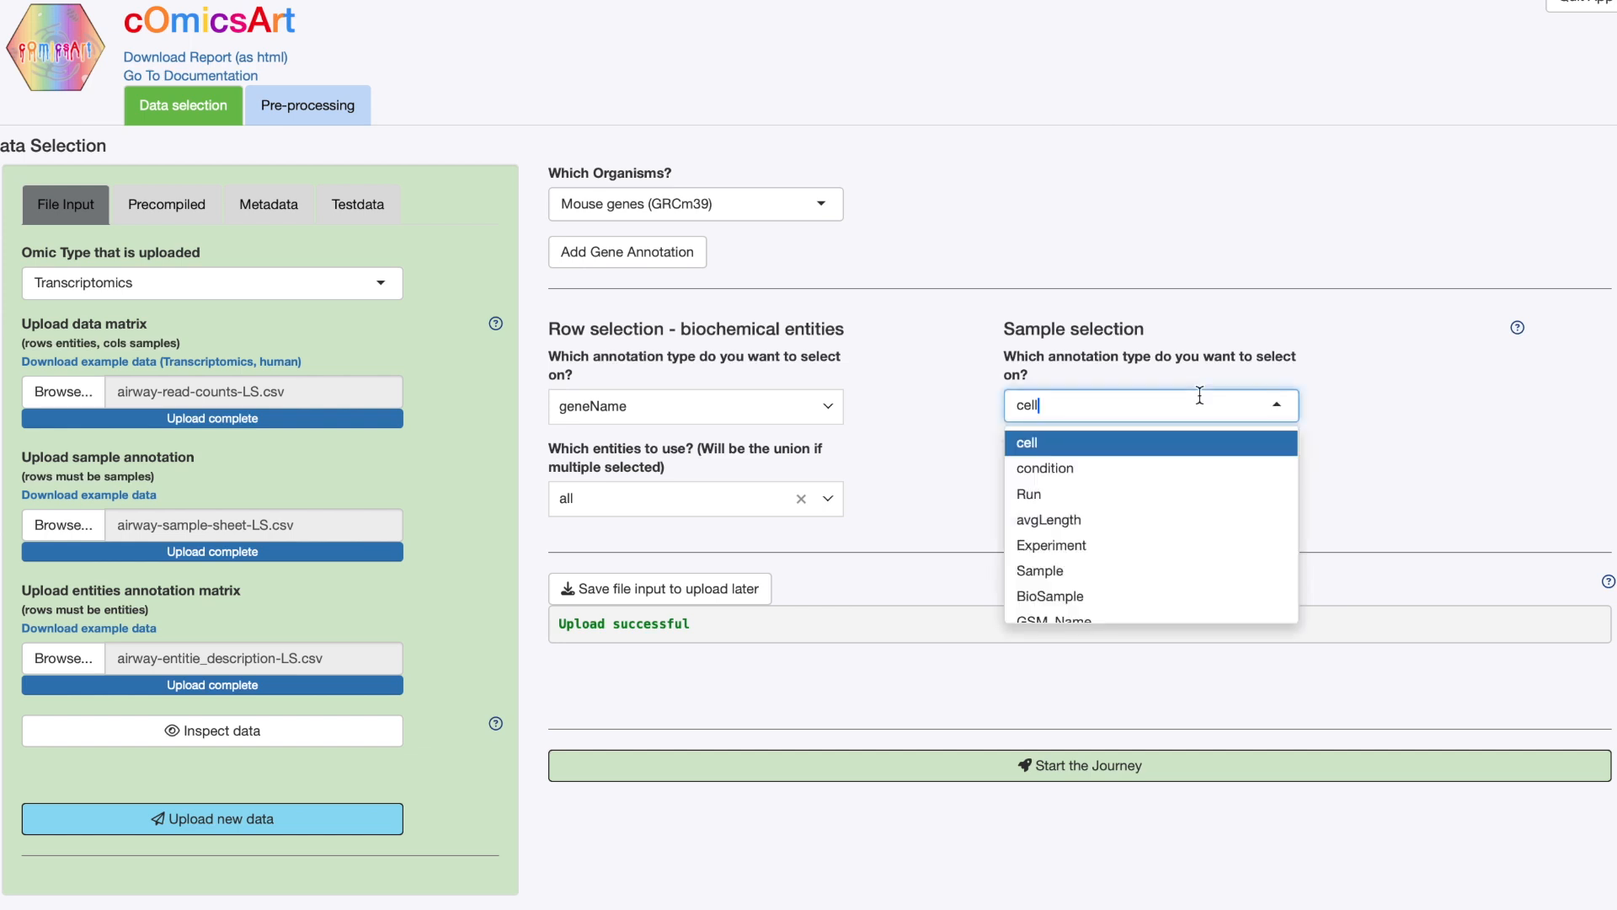
{"action": "left_click", "coordinate": [1110, 468]}
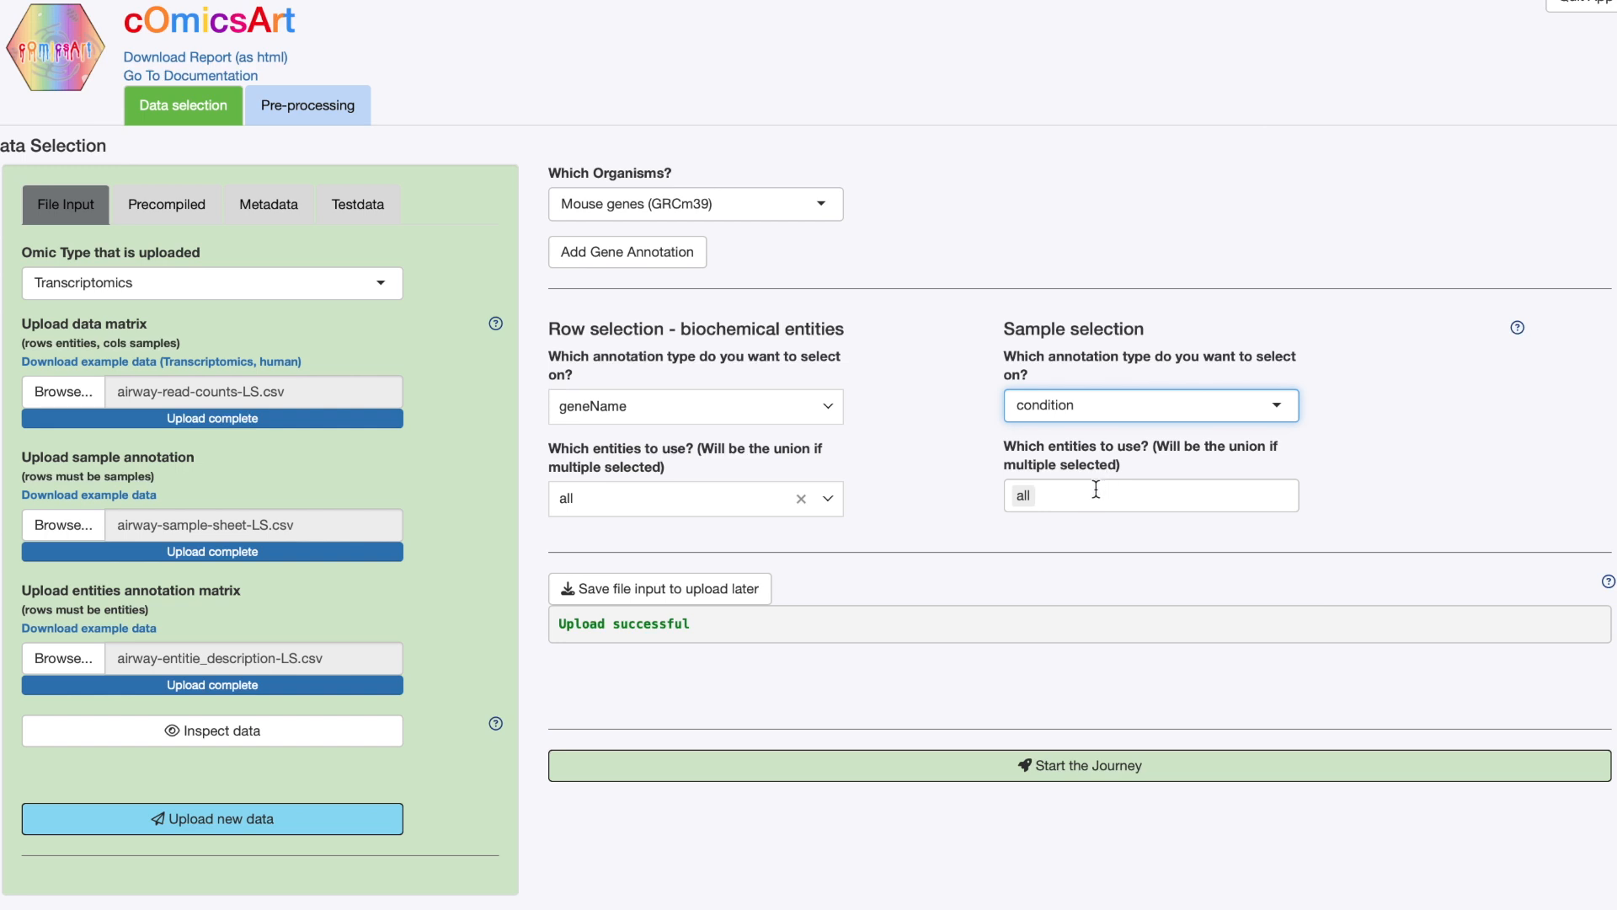
{"action": "left_click", "coordinate": [1097, 413]}
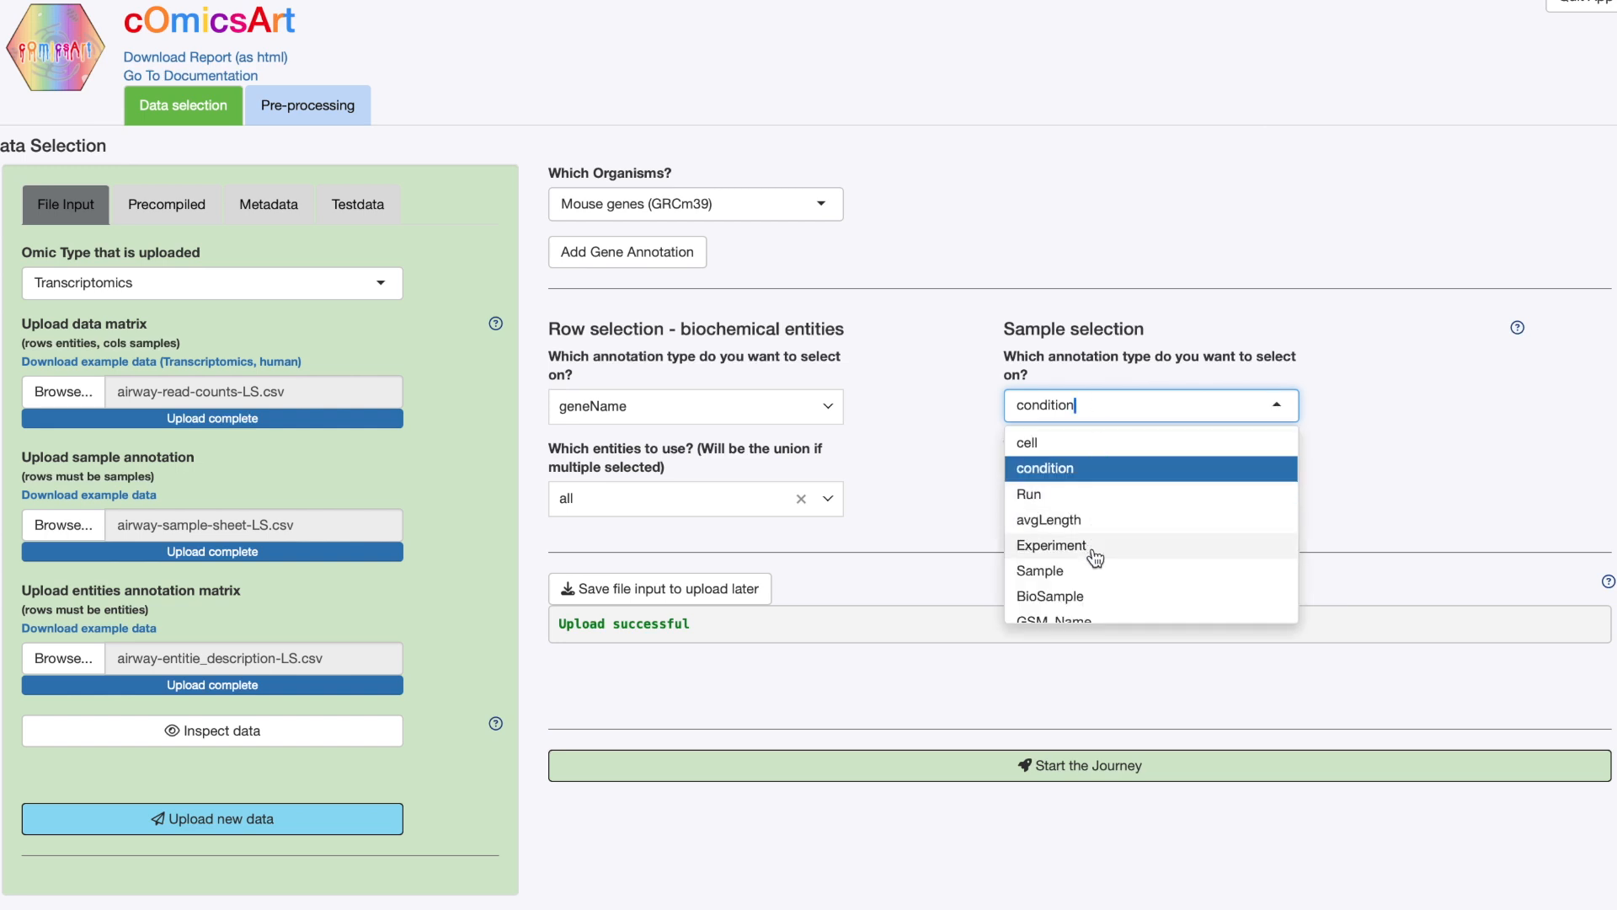
{"action": "left_click", "coordinate": [1093, 554]}
{"action": "left_click", "coordinate": [1122, 416]}
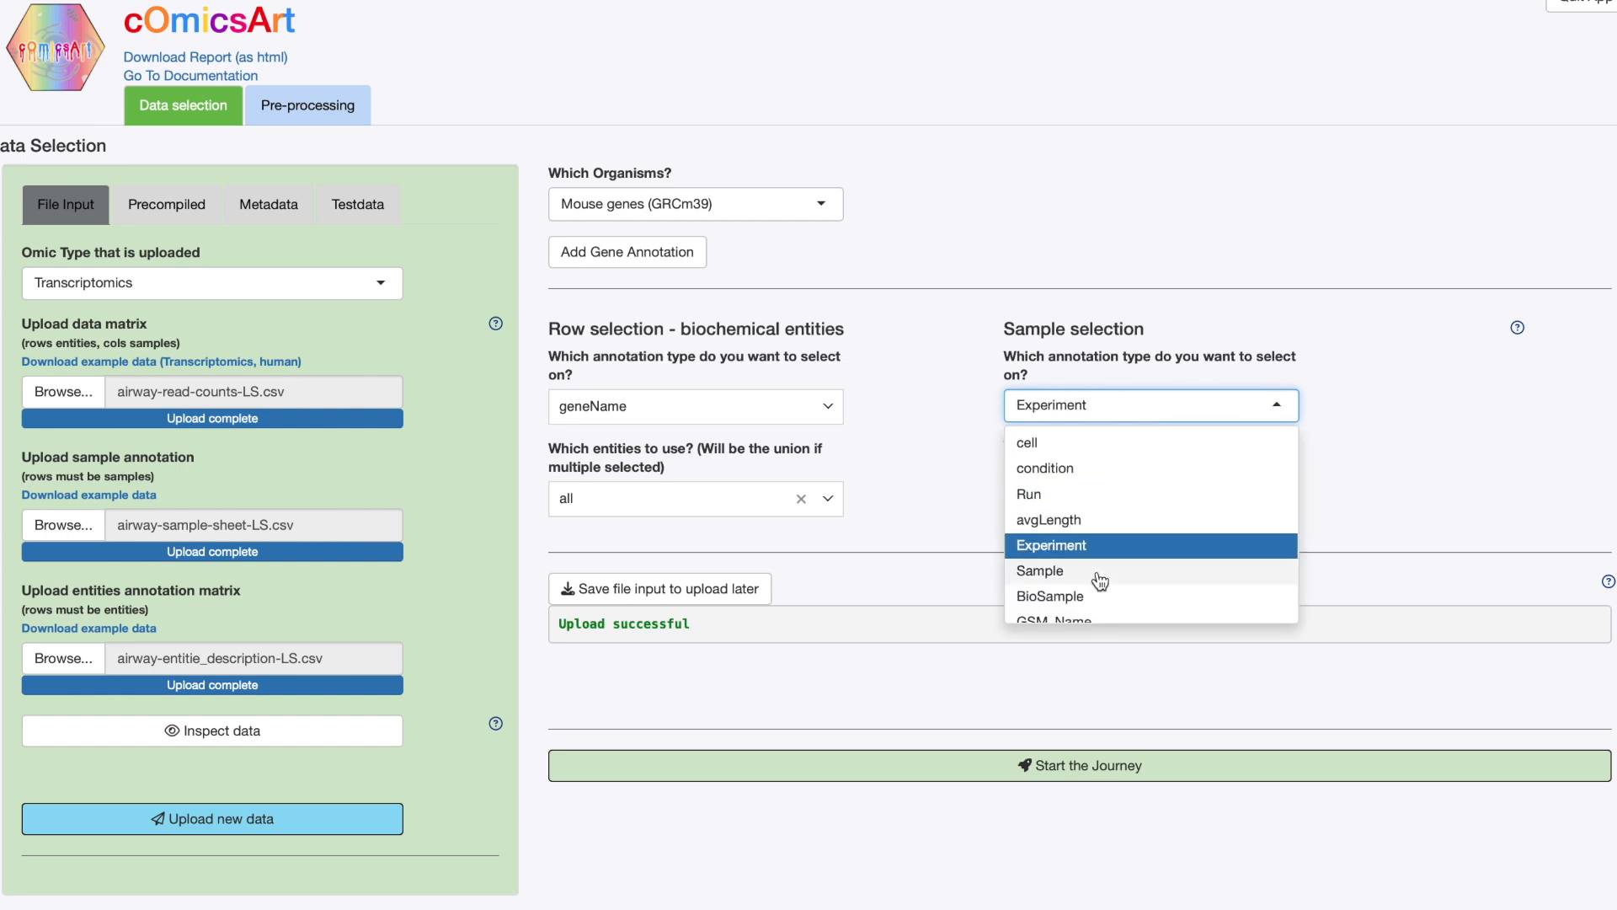
{"action": "left_click", "coordinate": [1100, 574]}
{"action": "left_click", "coordinate": [1091, 505]}
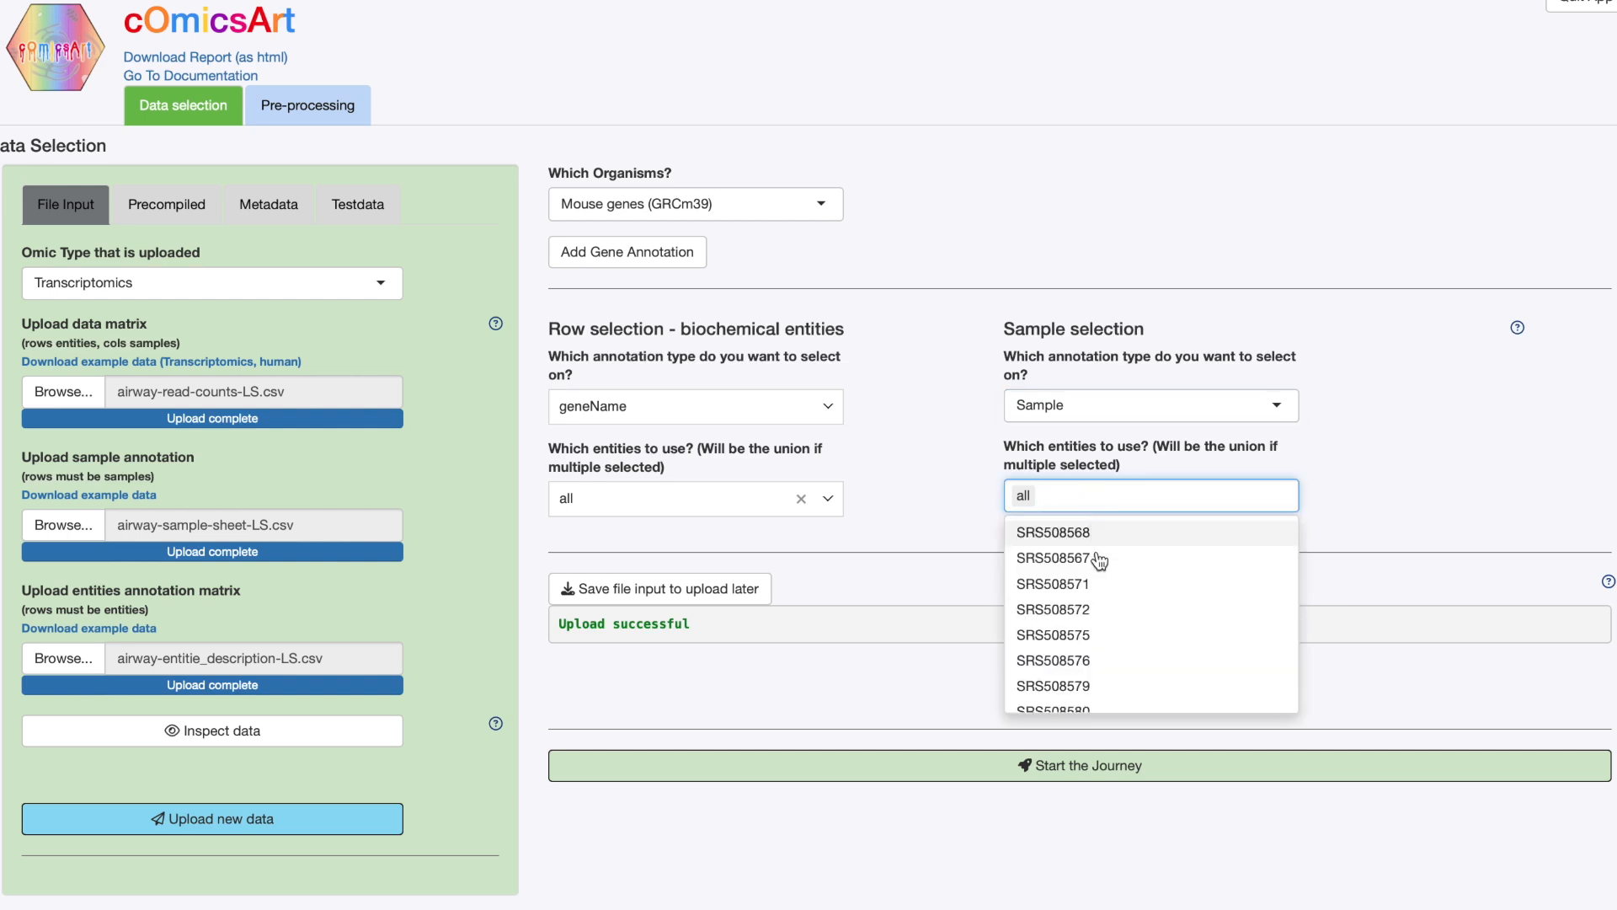
{"action": "scroll", "coordinate": [1095, 556], "scroll_direction": "down", "scroll_amount": 1}
{"action": "scroll", "coordinate": [1099, 571], "scroll_direction": "up", "scroll_amount": 1}
{"action": "left_click", "coordinate": [1368, 483]}
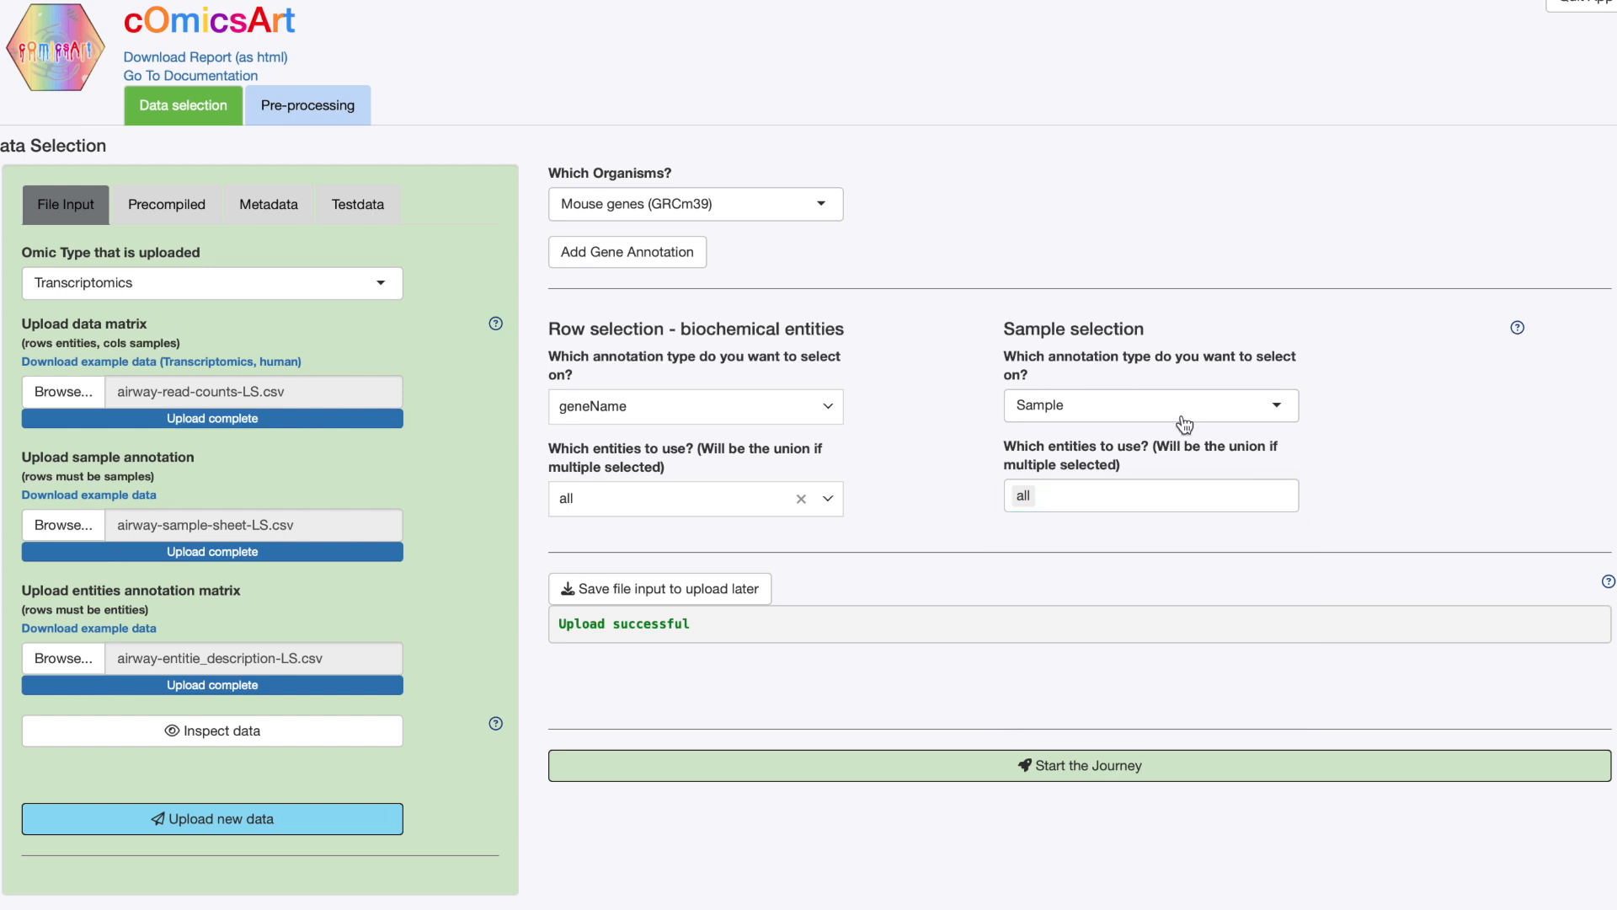
Set the sample selection's annotation type to condition and view its selectable entities
{"action": "left_click", "coordinate": [1173, 408]}
{"action": "left_click", "coordinate": [1095, 470]}
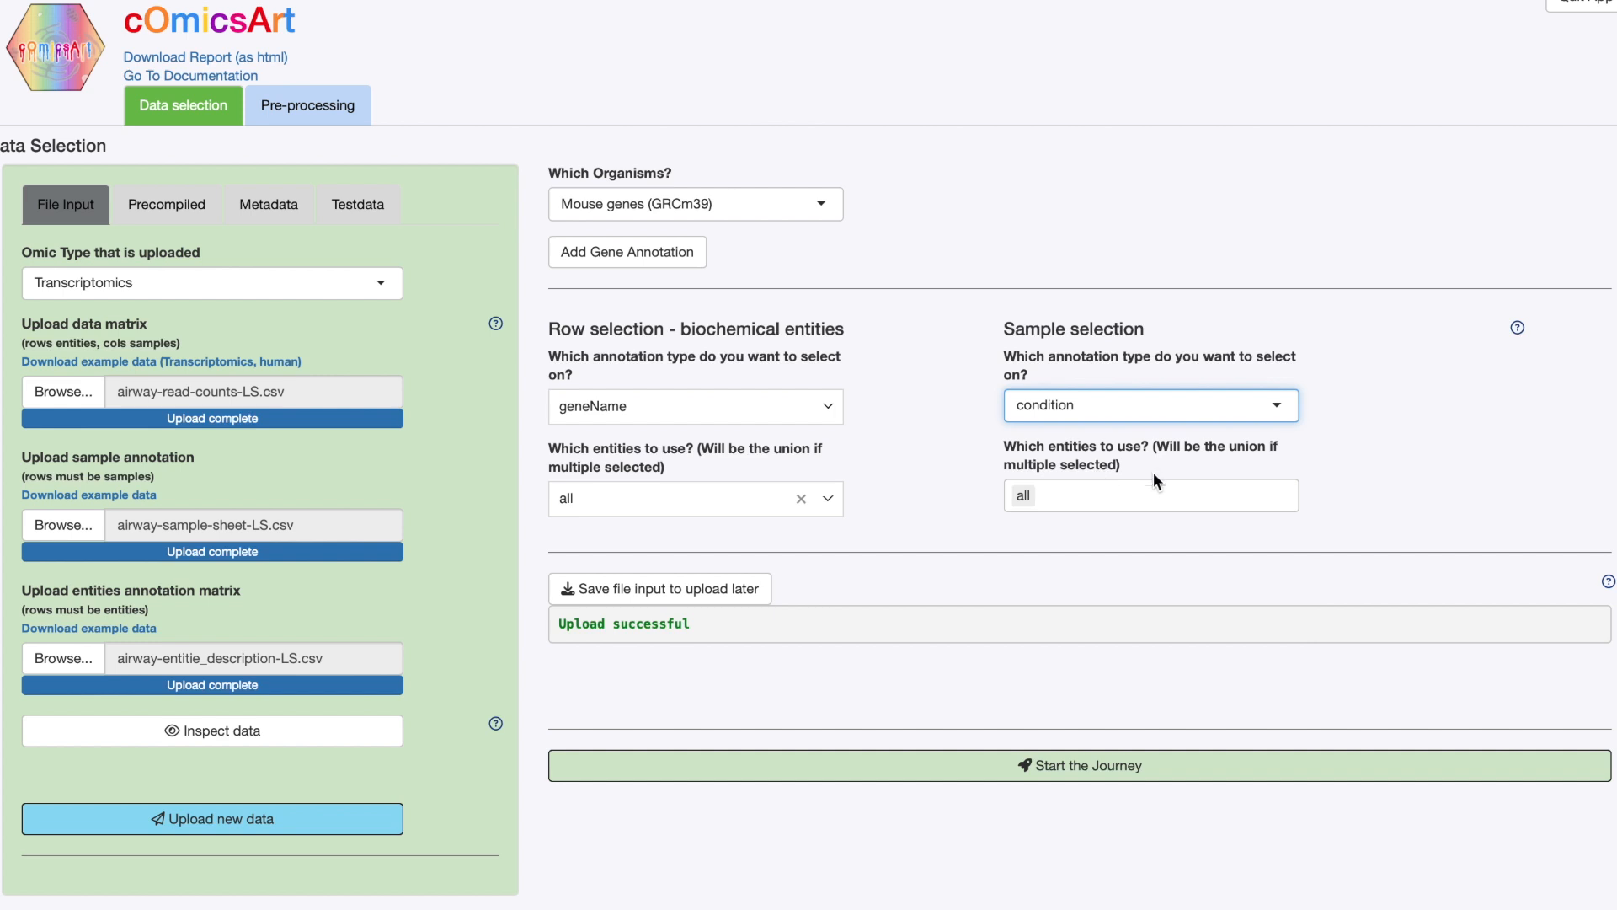
{"action": "left_click", "coordinate": [1151, 496]}
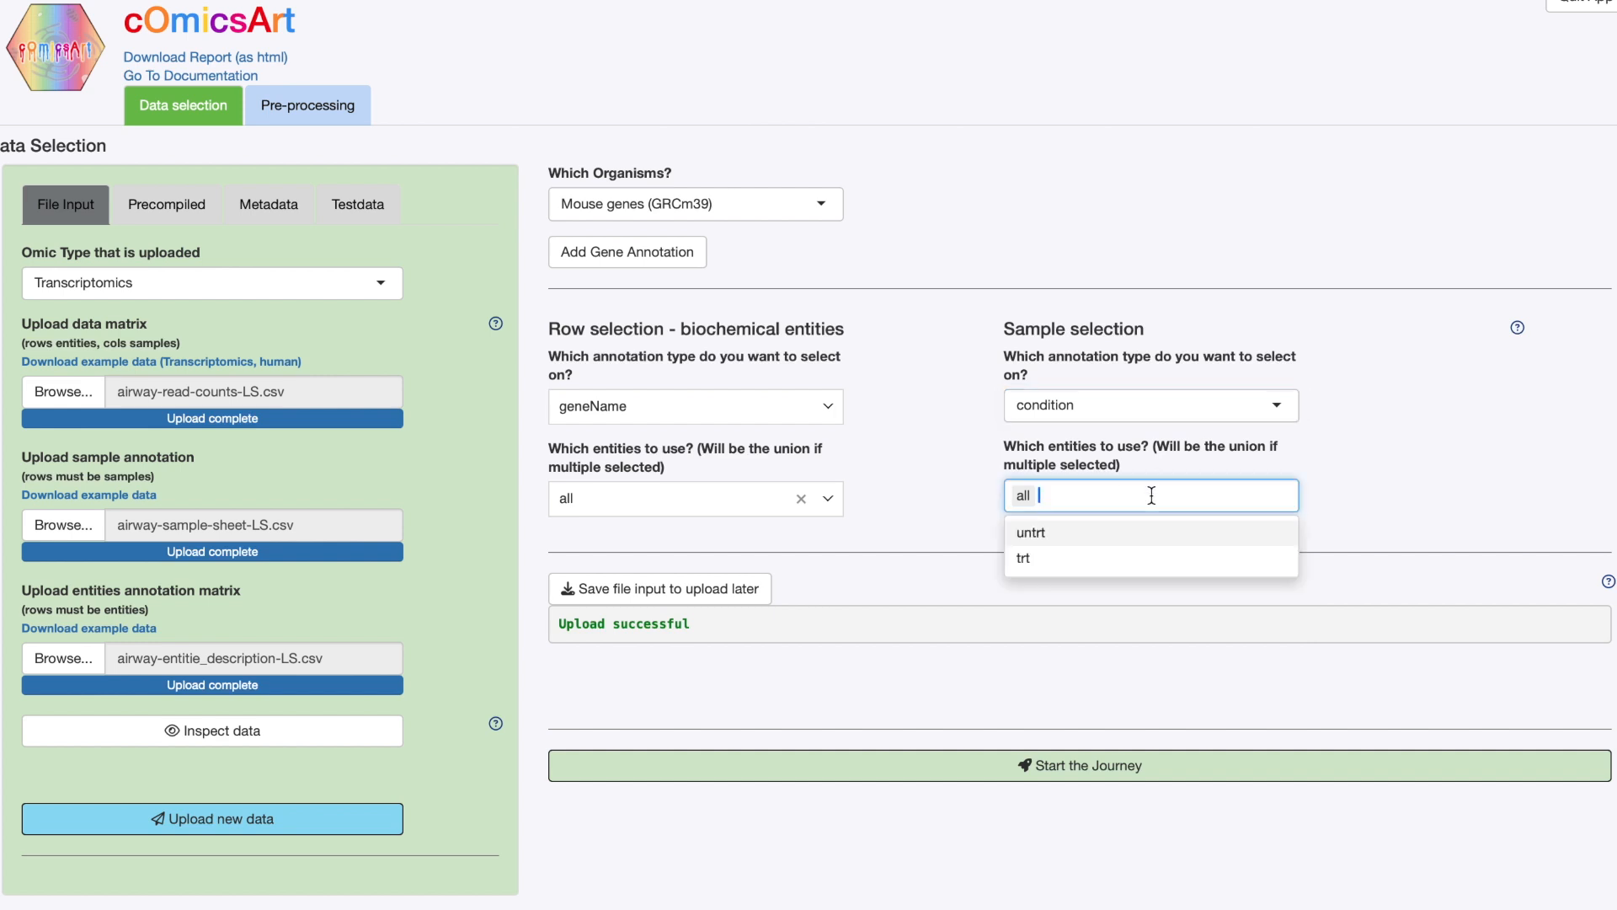
{"action": "left_click", "coordinate": [916, 457]}
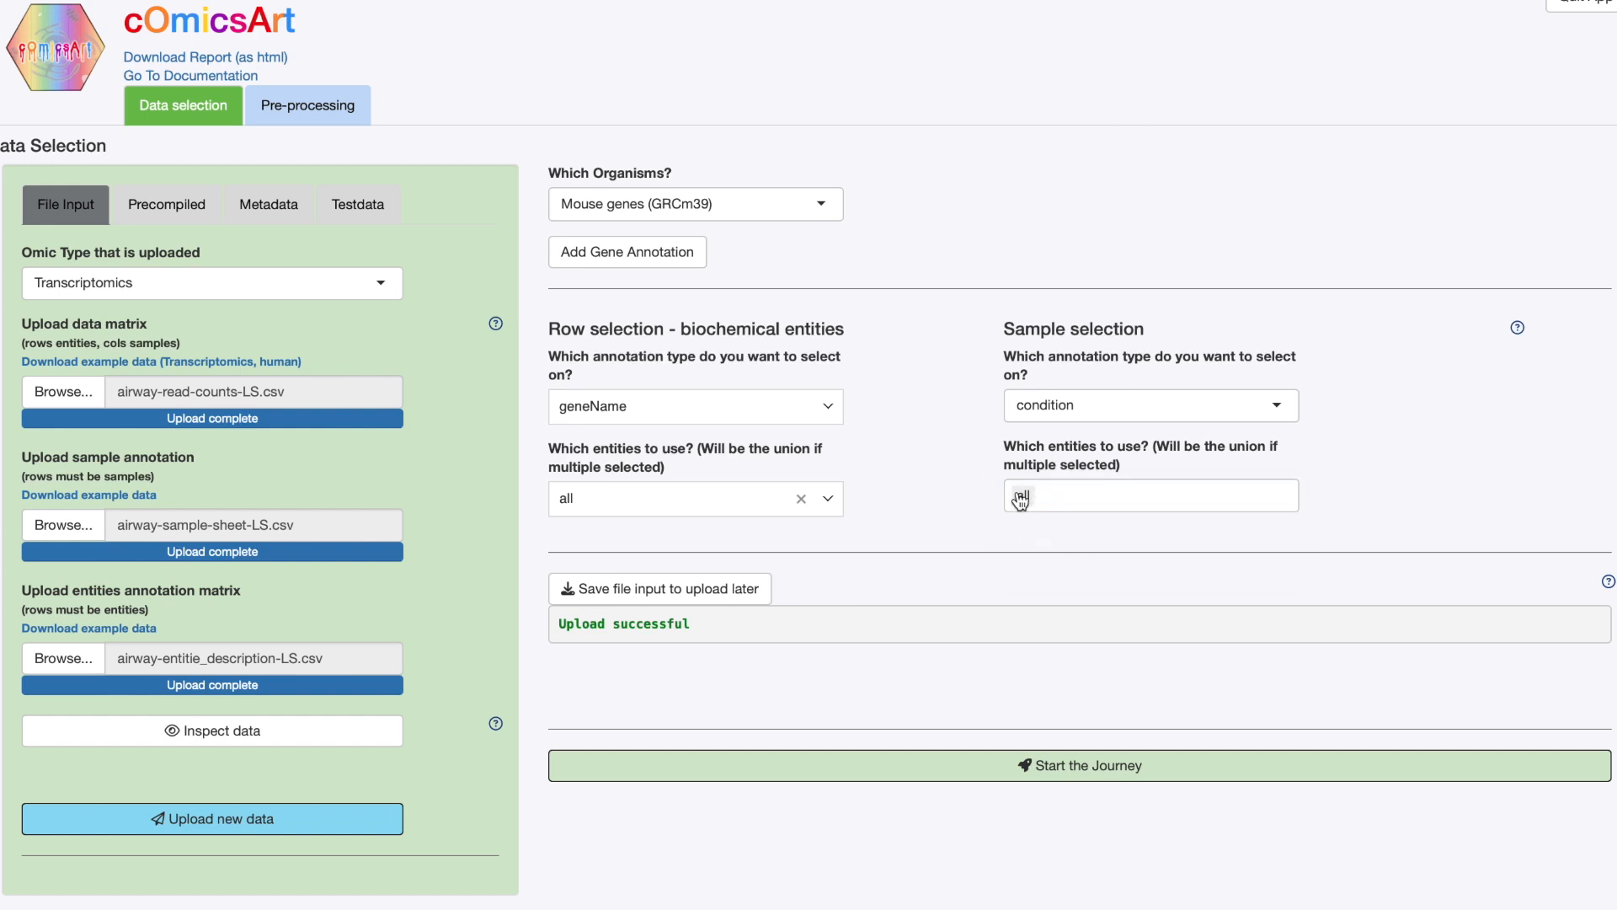
Examine the annotation types available for row selection and the entities offered for geneName
{"action": "left_click", "coordinate": [712, 419]}
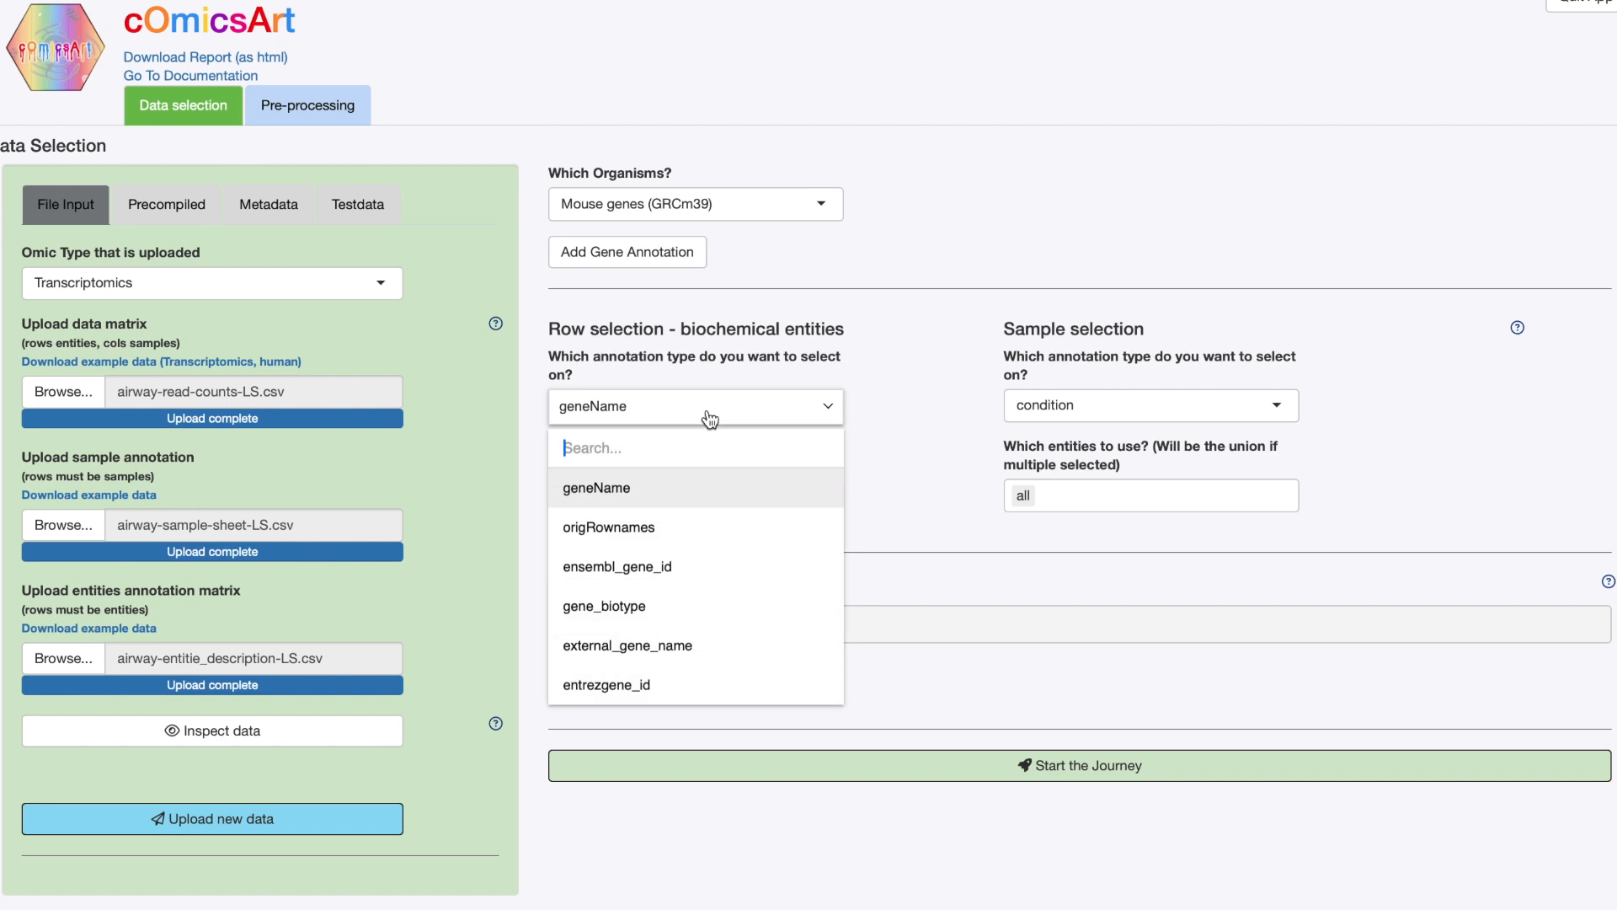
{"action": "left_click", "coordinate": [801, 396]}
{"action": "left_click", "coordinate": [682, 498]}
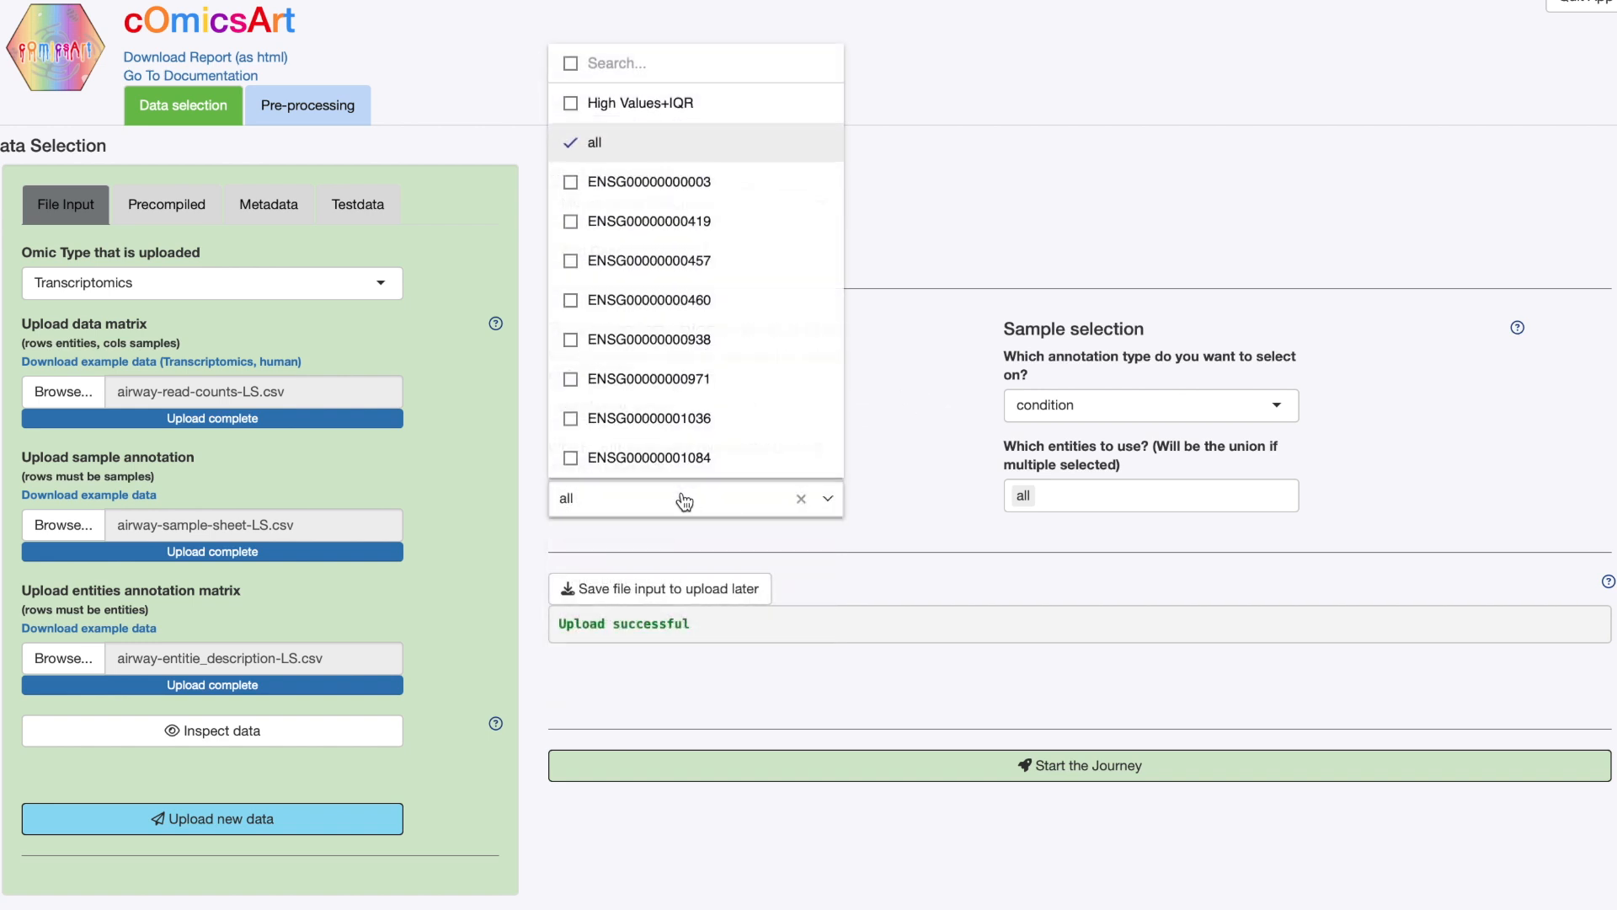
{"action": "left_click", "coordinate": [897, 393]}
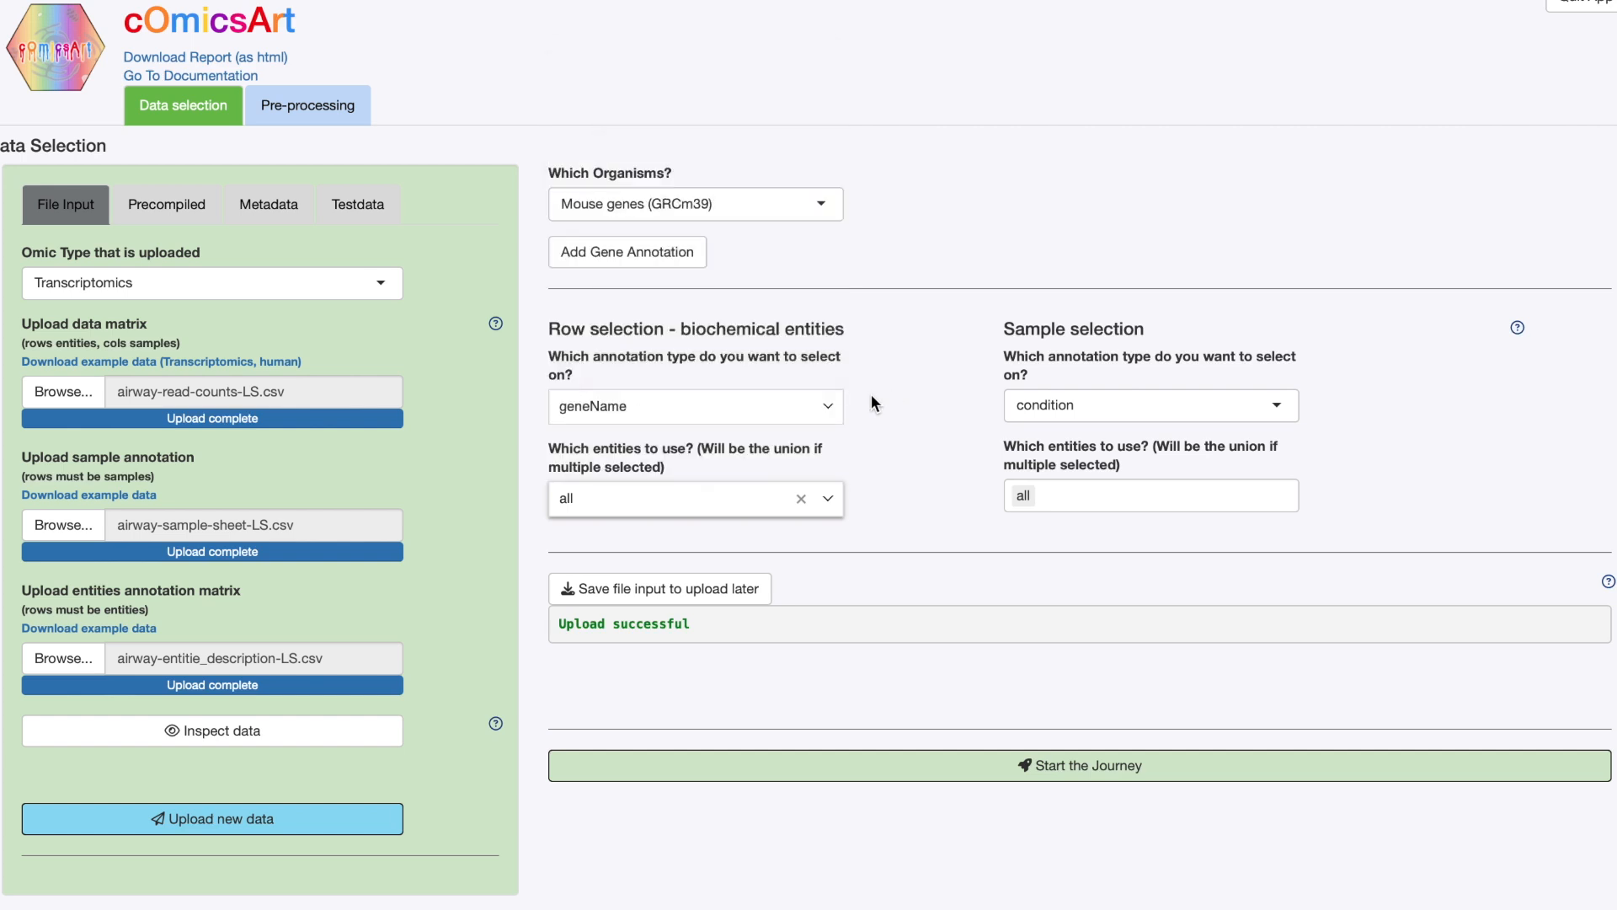
Try external_gene_name as the annotation type for row selection and browse the entities it offers
{"action": "left_click", "coordinate": [710, 418]}
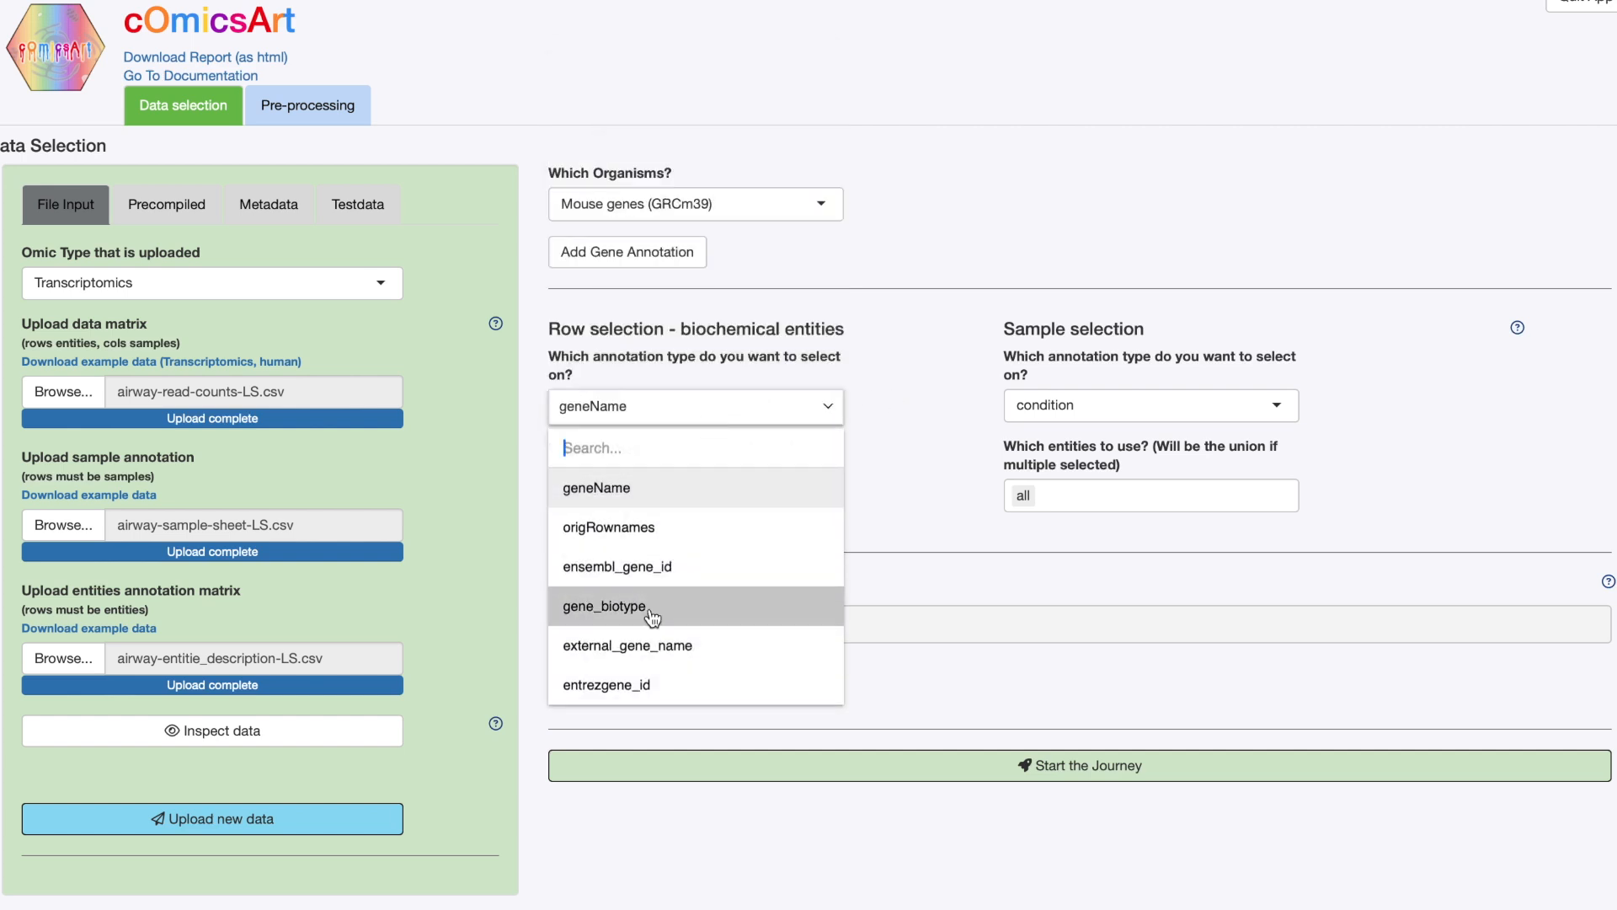
{"action": "left_click", "coordinate": [641, 647]}
{"action": "left_click", "coordinate": [682, 502]}
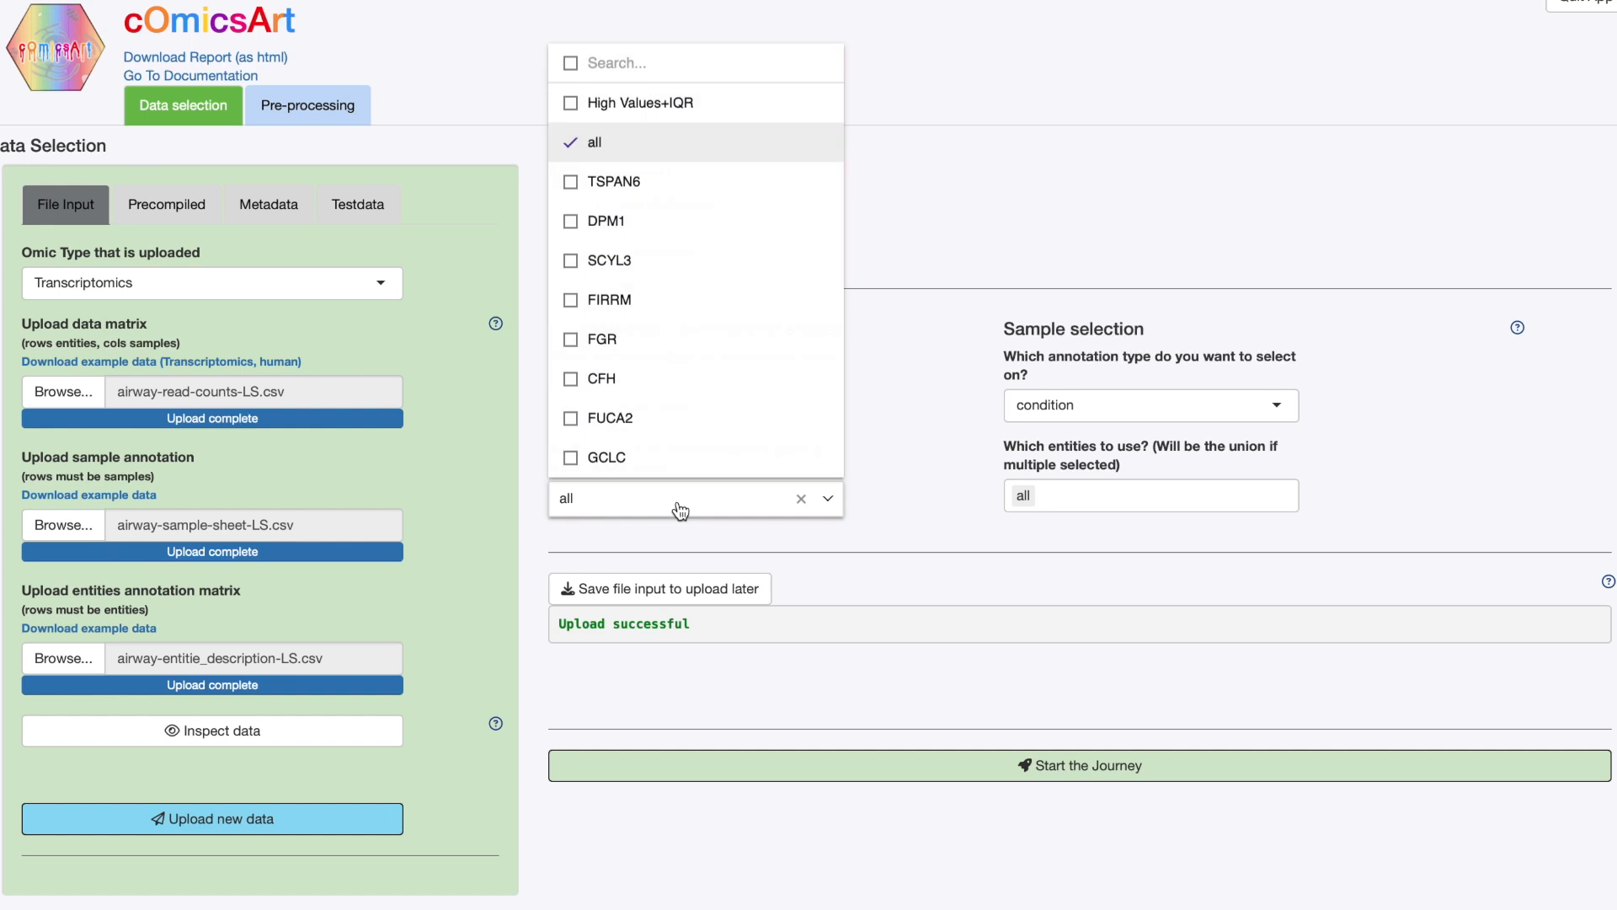
{"action": "scroll", "coordinate": [722, 323], "scroll_direction": "down", "scroll_amount": 5}
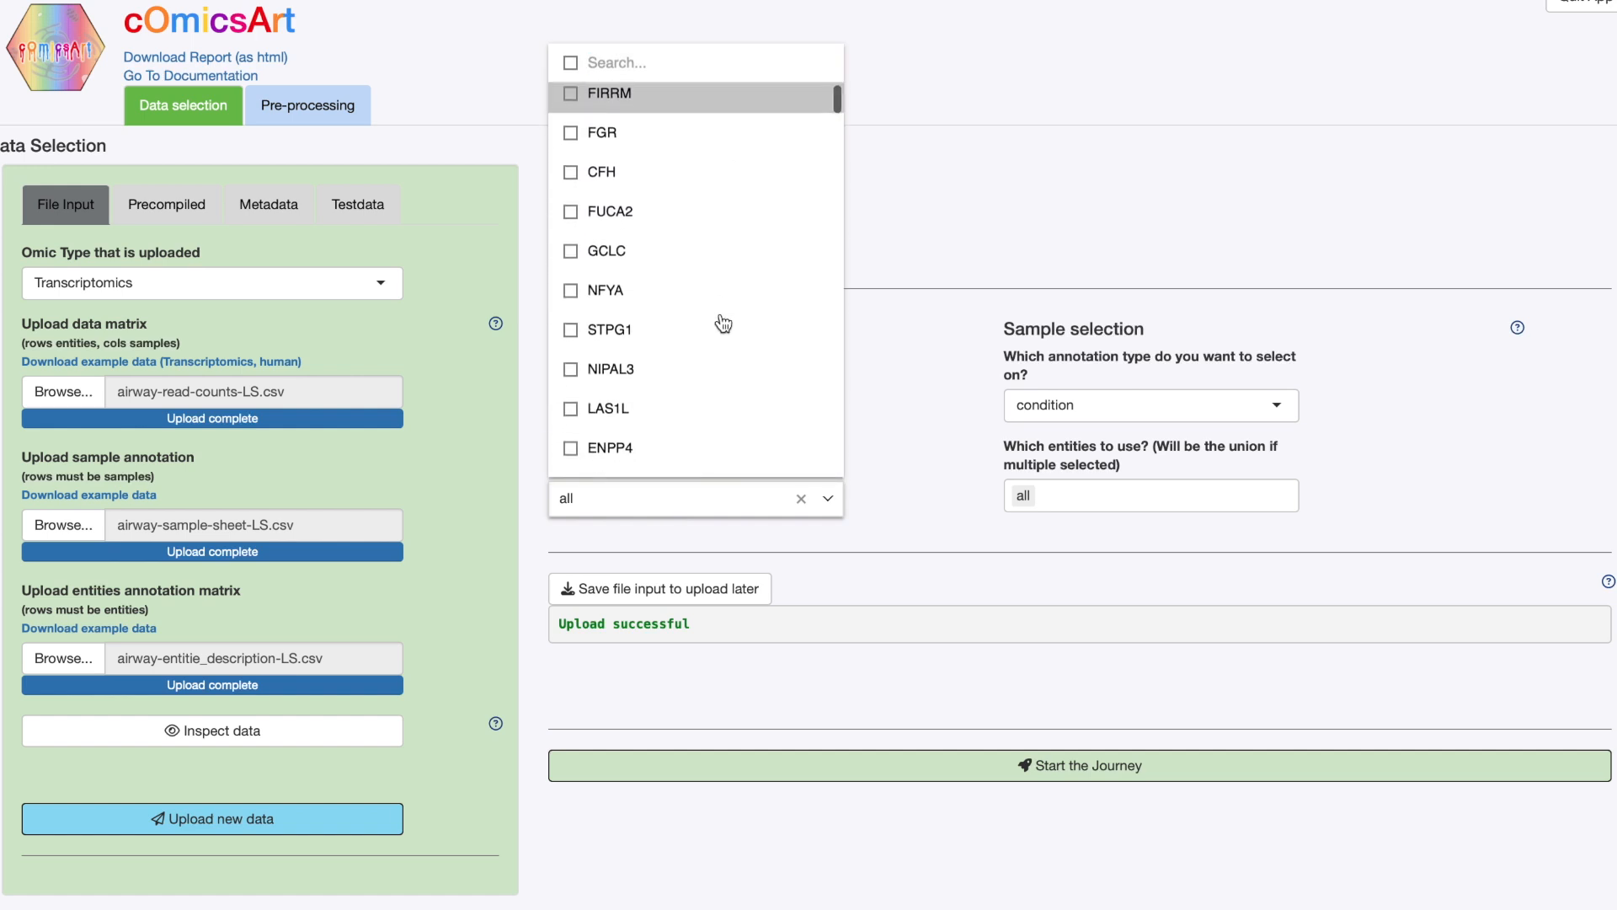
{"action": "left_click", "coordinate": [914, 392]}
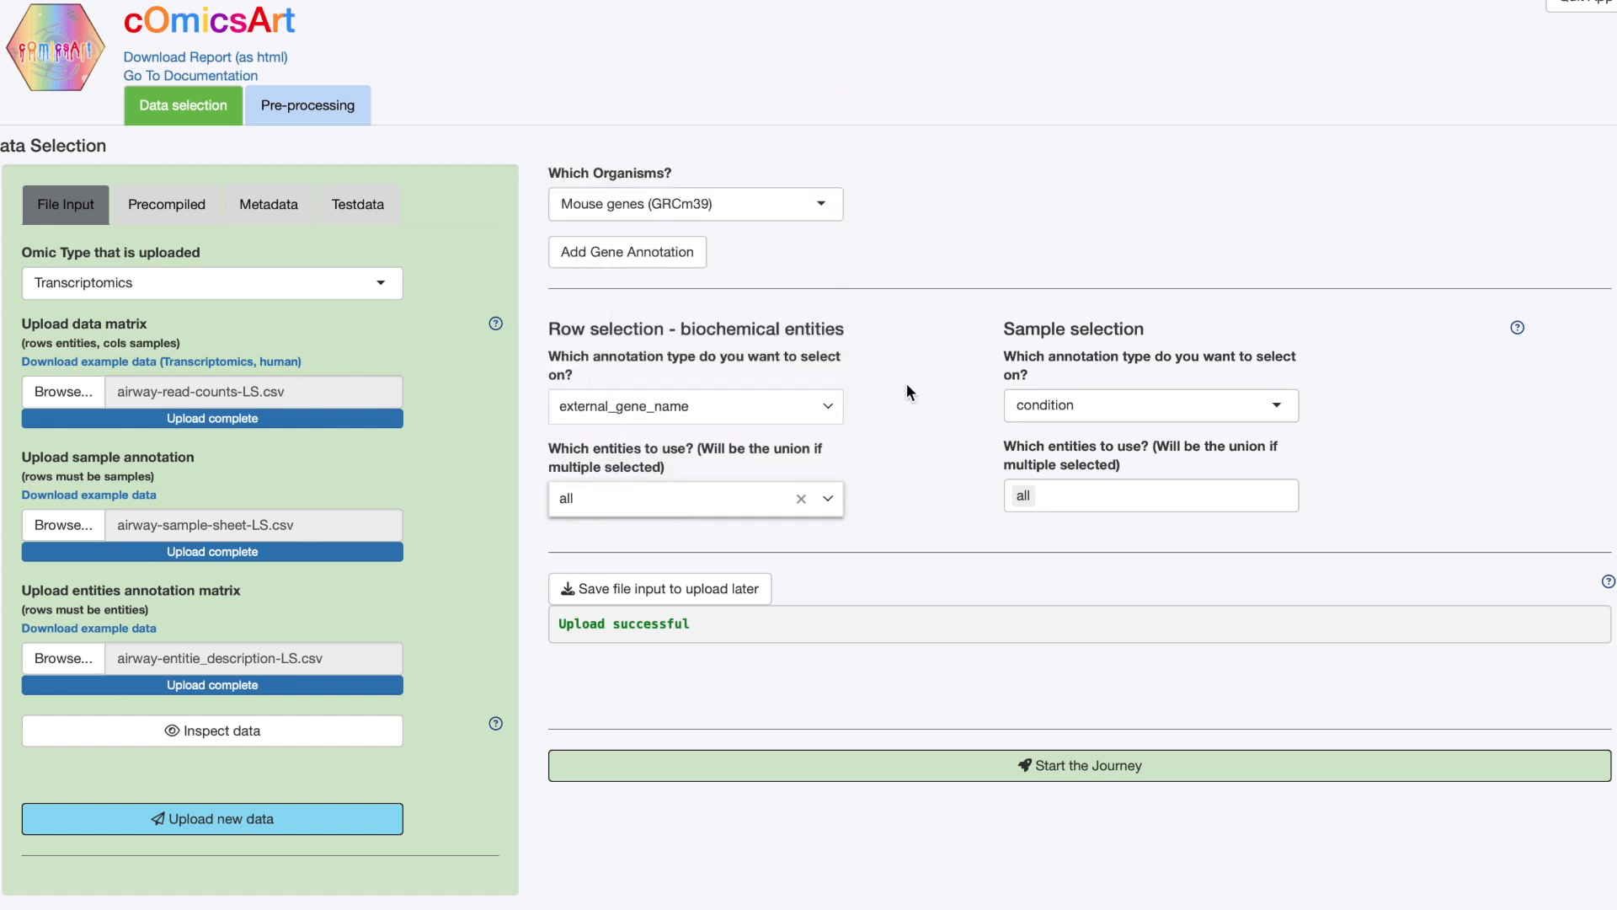
Set the row selection's annotation type to gene_biotype and browse its selectable entities, keeping all selected
{"action": "left_click", "coordinate": [698, 412]}
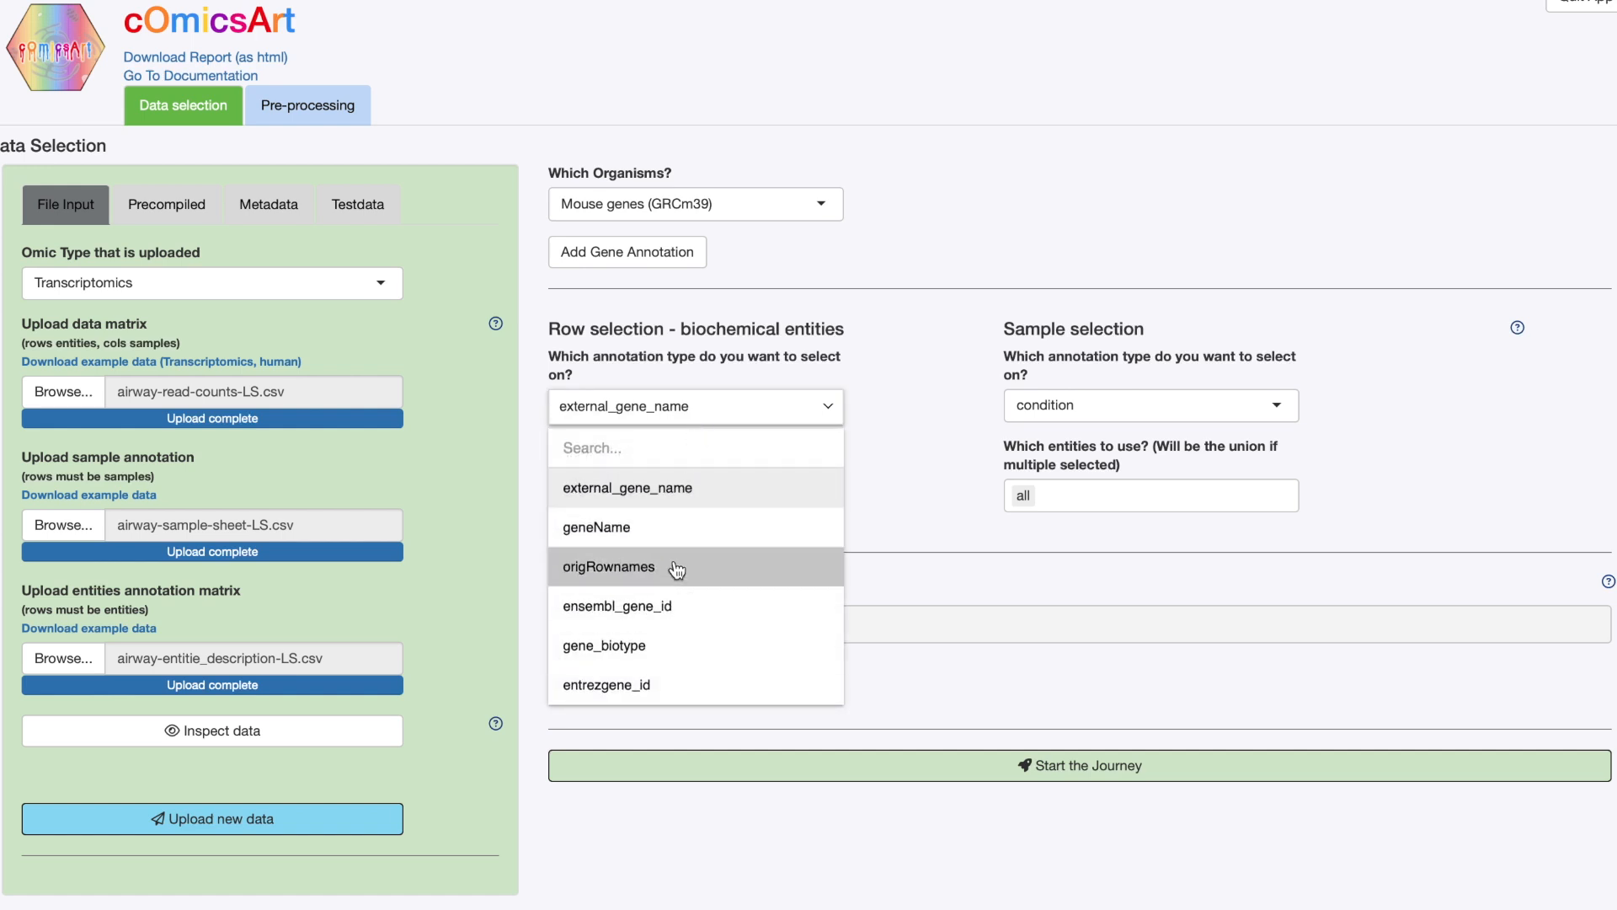
{"action": "left_click", "coordinate": [663, 646]}
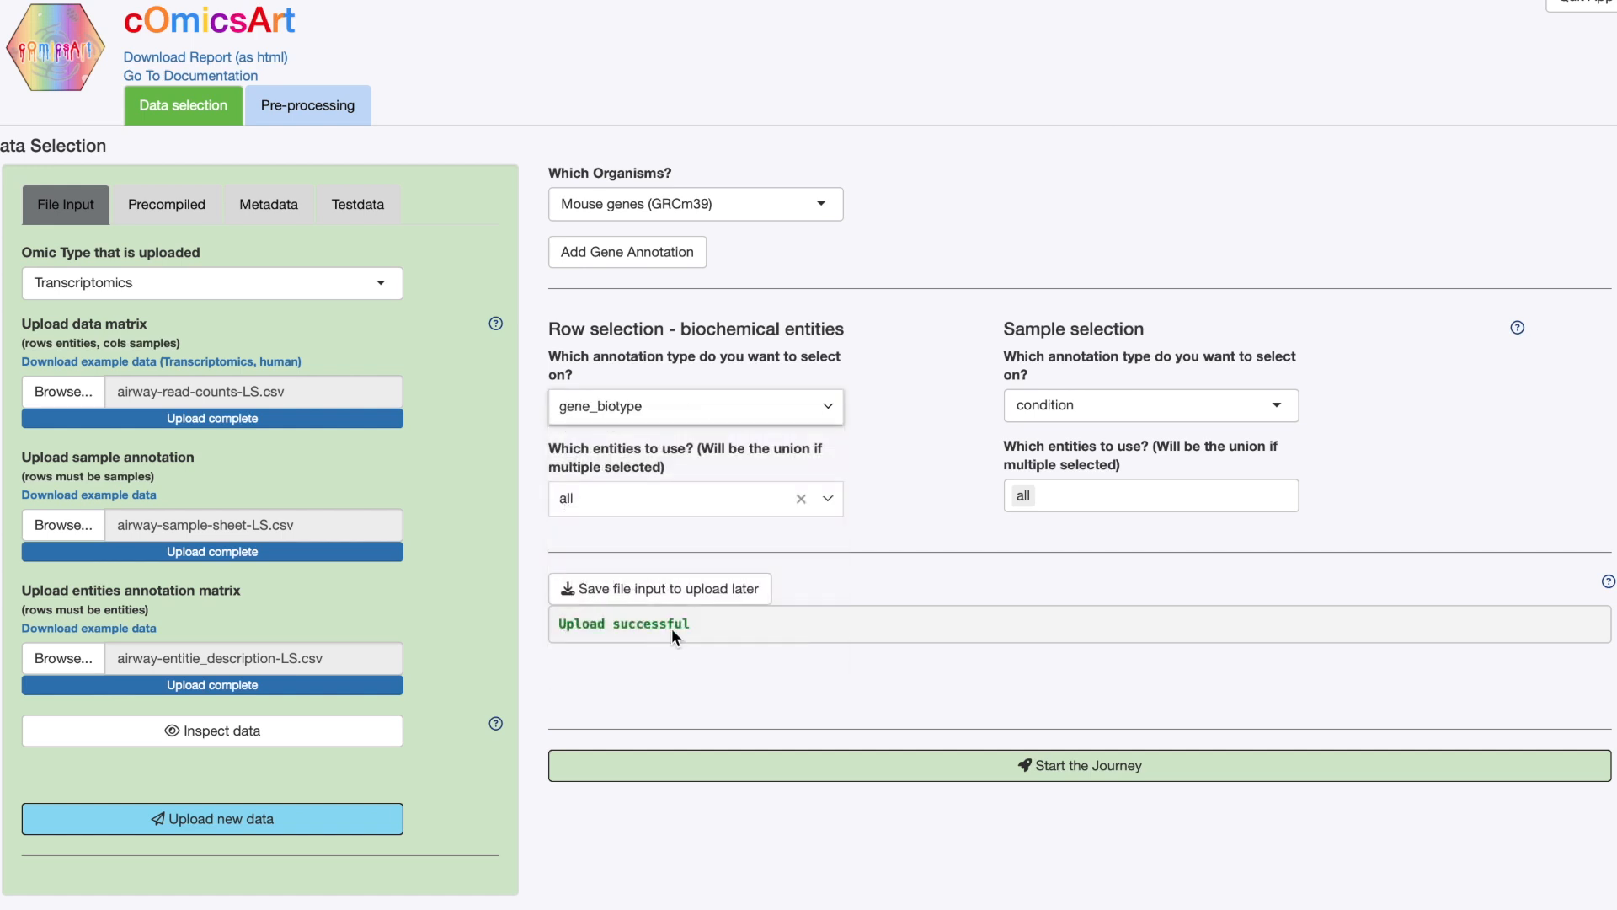
{"action": "left_click", "coordinate": [667, 503]}
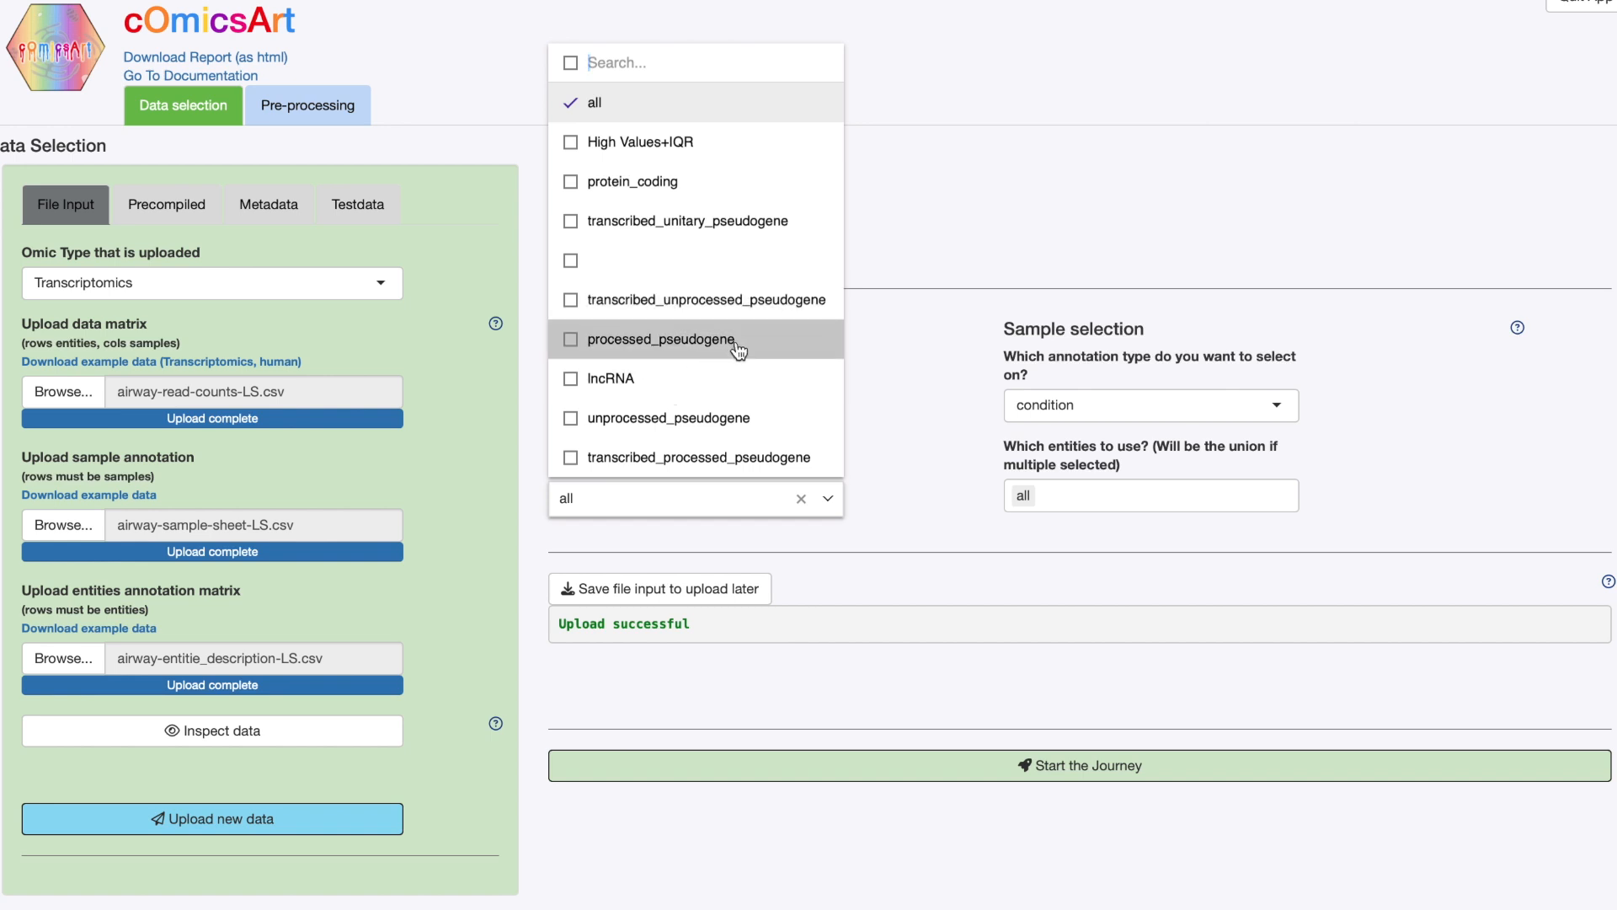
{"action": "scroll", "coordinate": [738, 350], "scroll_direction": "down", "scroll_amount": 5}
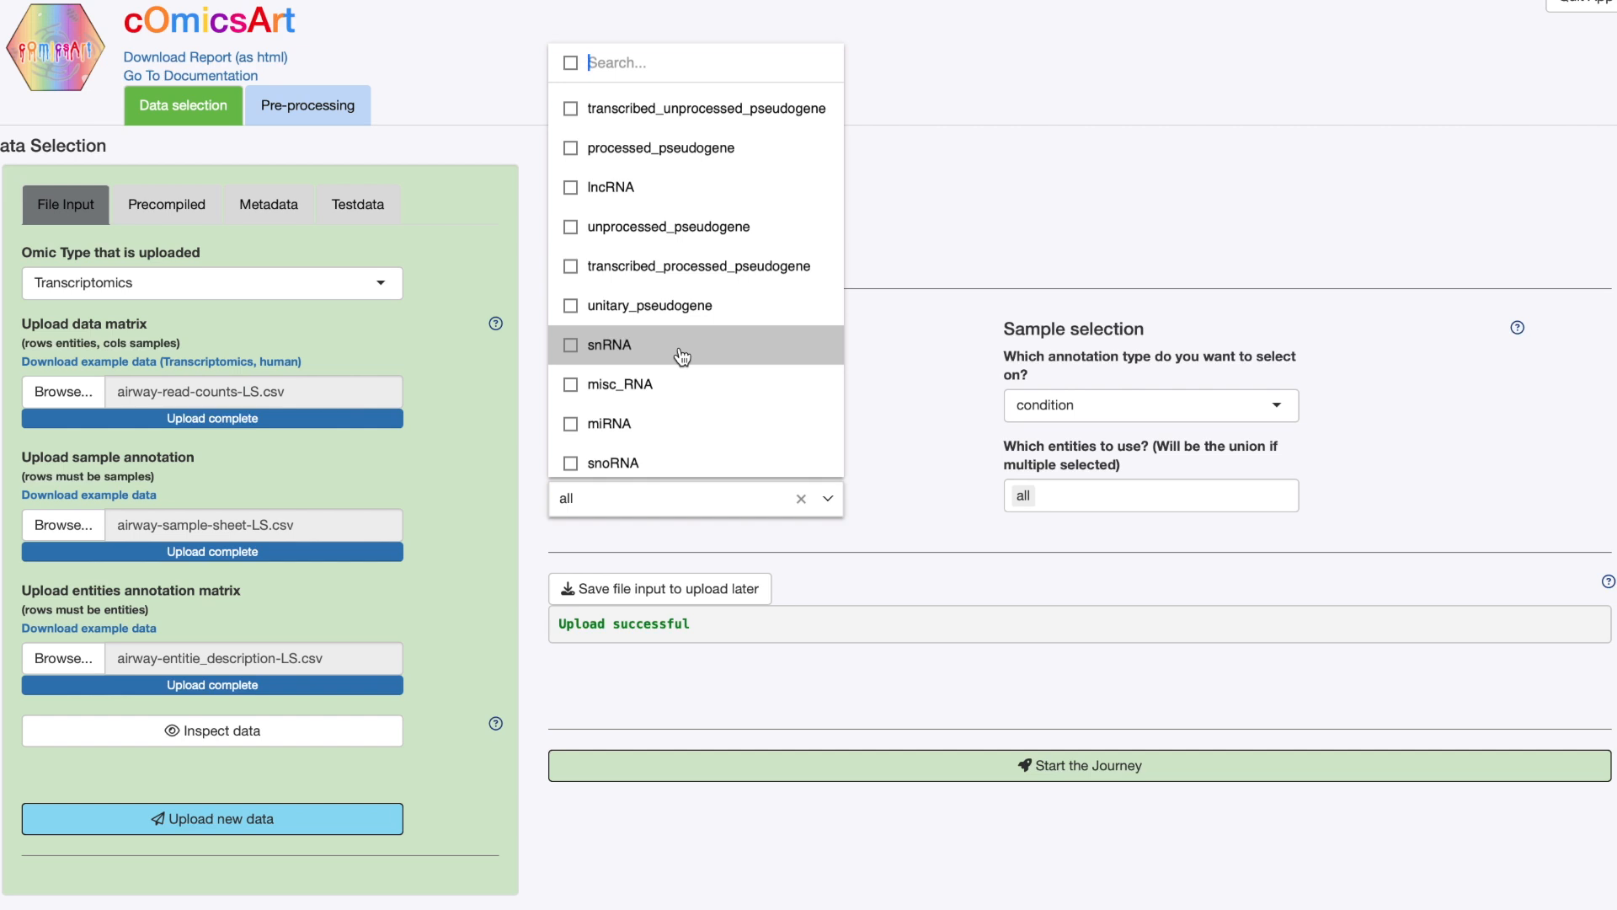
{"action": "left_click", "coordinate": [887, 415]}
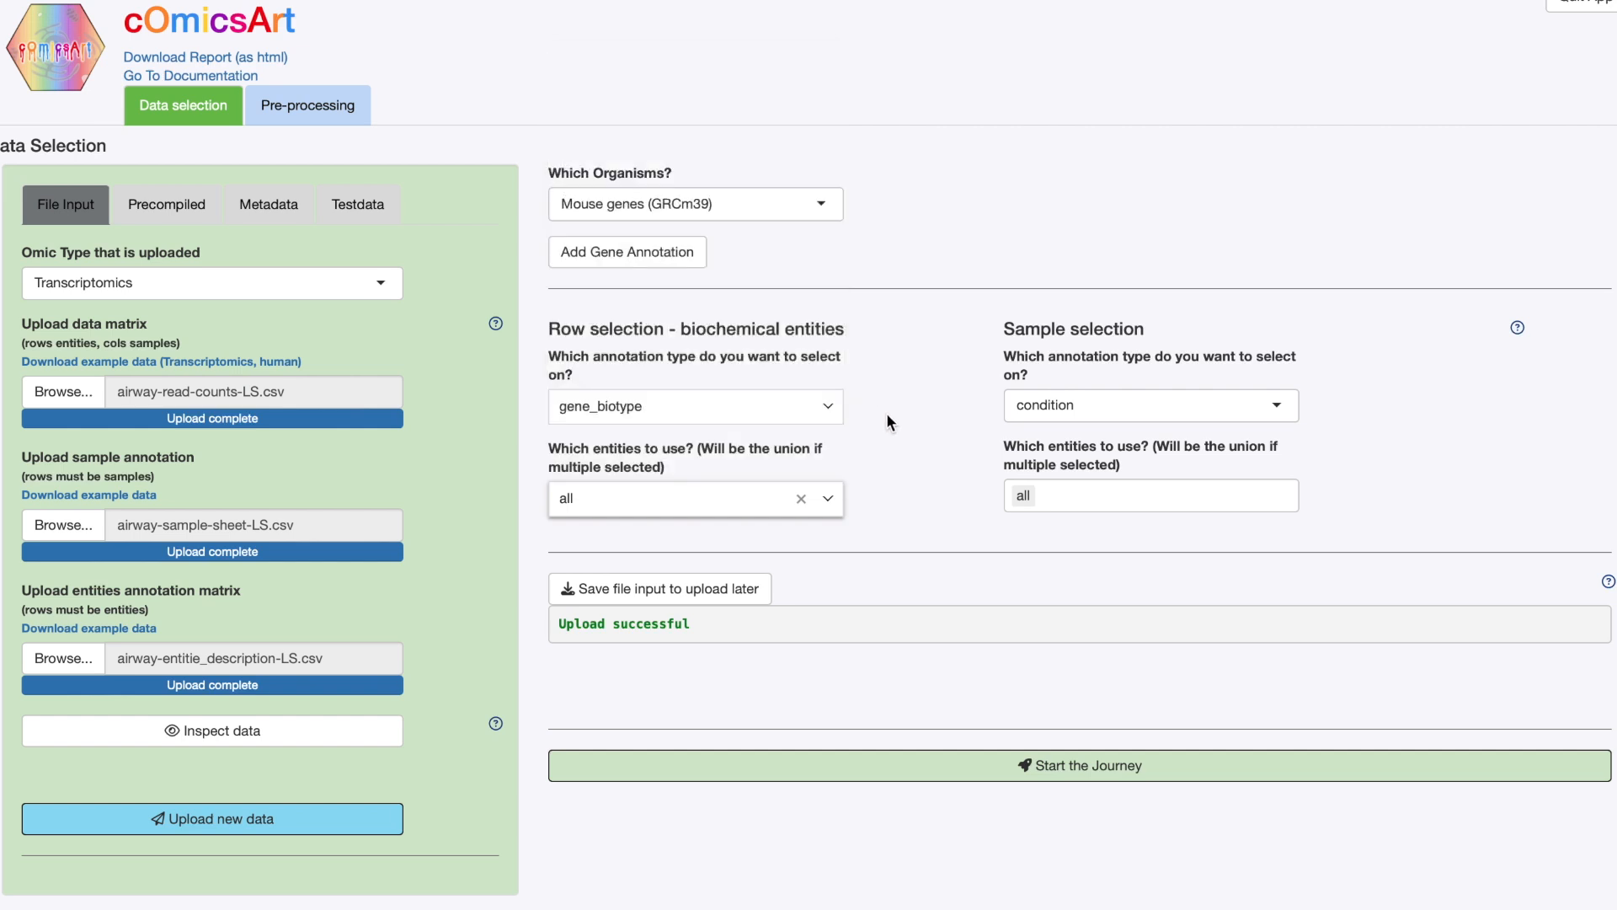
Start the analysis with the selected data and compare the settings of the filterOnly and vst_DESeq pre-processing procedures
{"action": "left_click", "coordinate": [998, 768]}
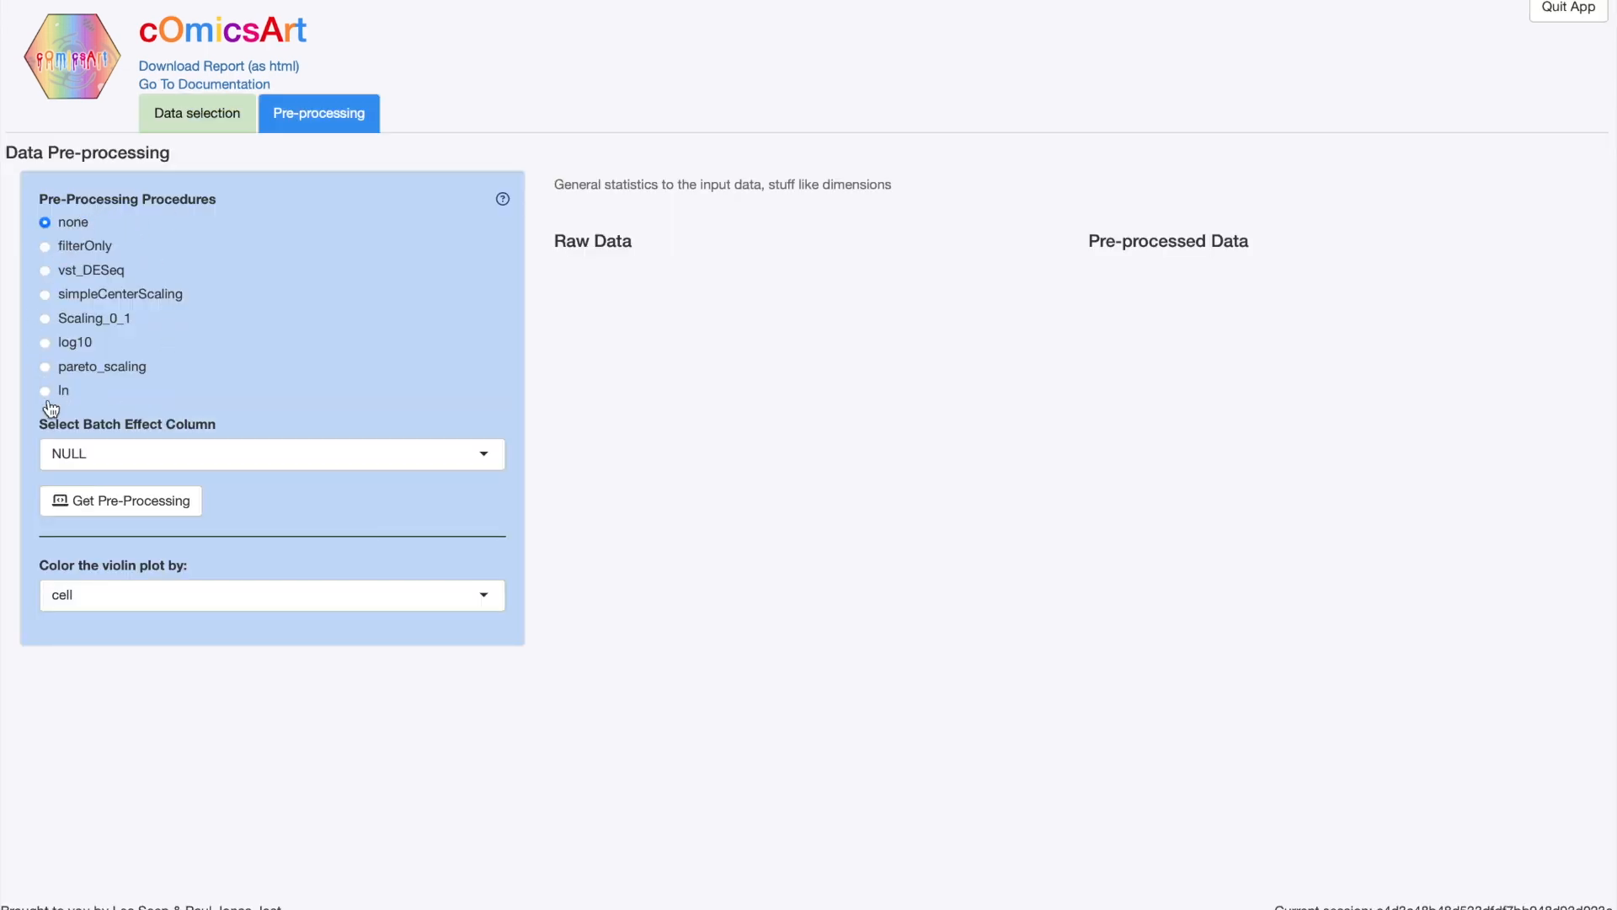
{"action": "left_click", "coordinate": [89, 251]}
{"action": "left_click", "coordinate": [86, 281]}
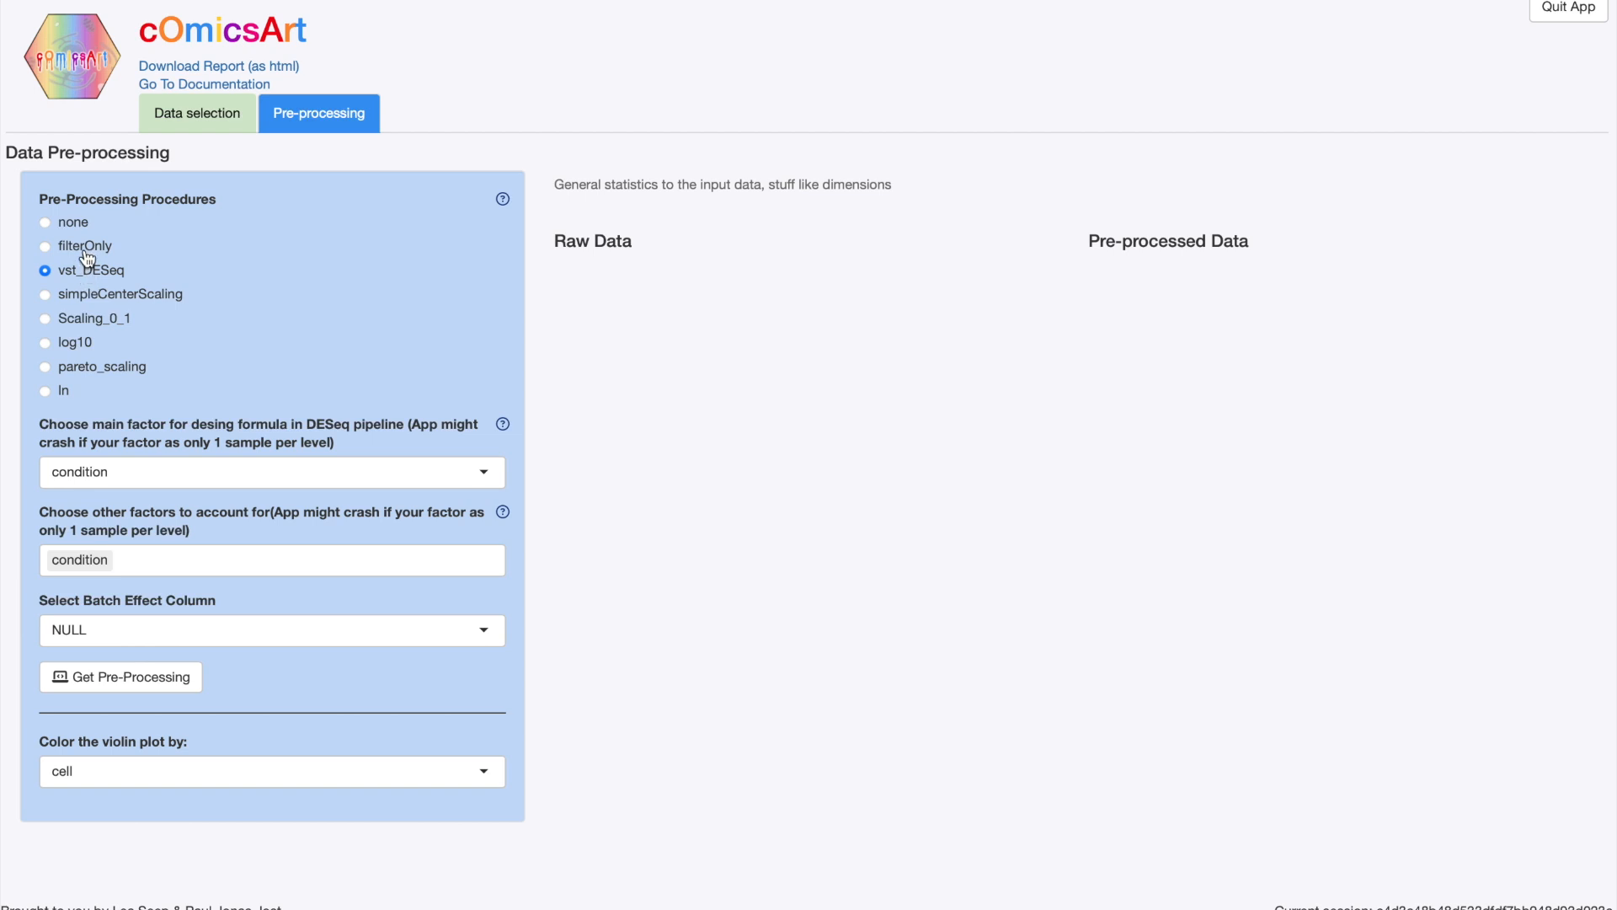
{"action": "left_click", "coordinate": [86, 251]}
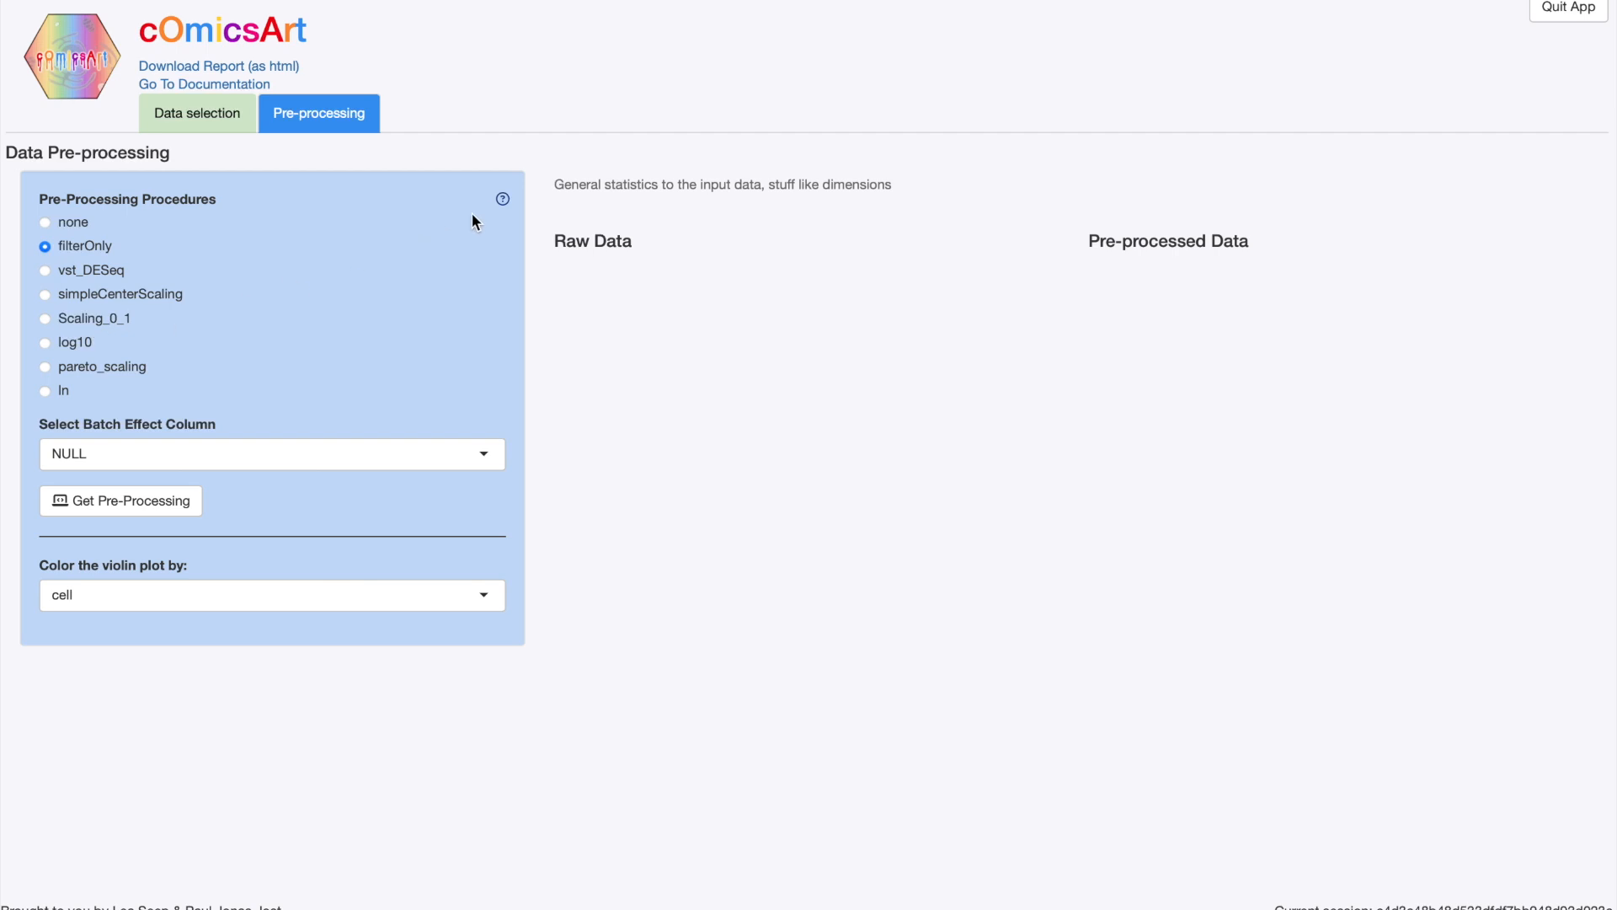
Read through the help on the data pre-processing procedures and close it
{"action": "left_click", "coordinate": [503, 200]}
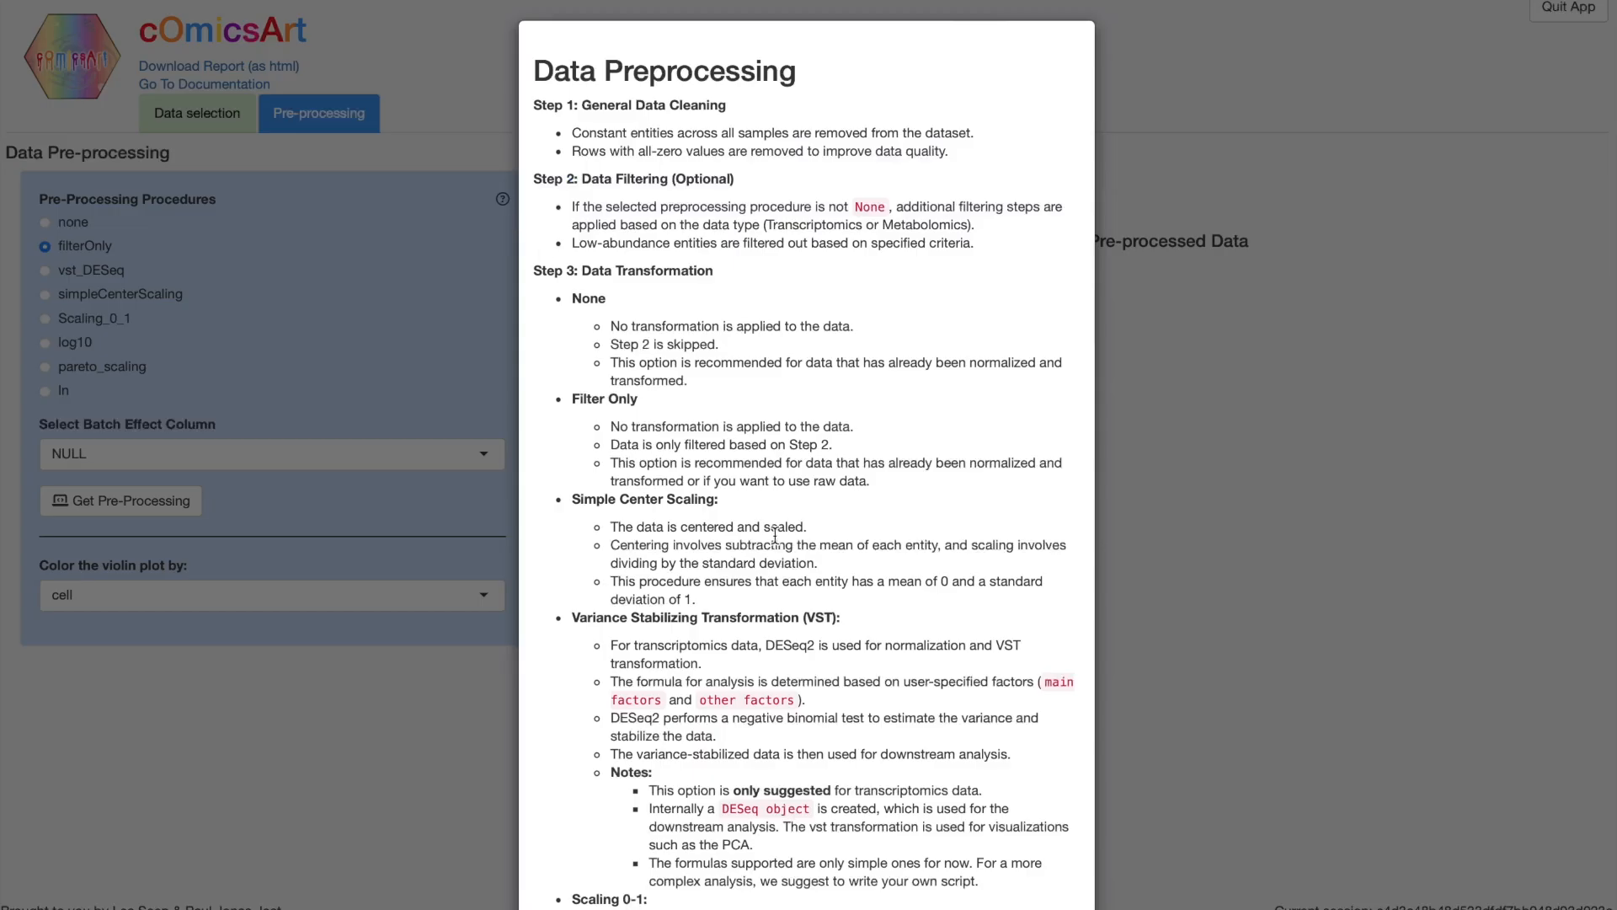
{"action": "scroll", "coordinate": [969, 421], "scroll_direction": "down", "scroll_amount": 10}
{"action": "scroll", "coordinate": [1014, 474], "scroll_direction": "up", "scroll_amount": 10}
{"action": "scroll", "coordinate": [1014, 474], "scroll_direction": "down", "scroll_amount": 10}
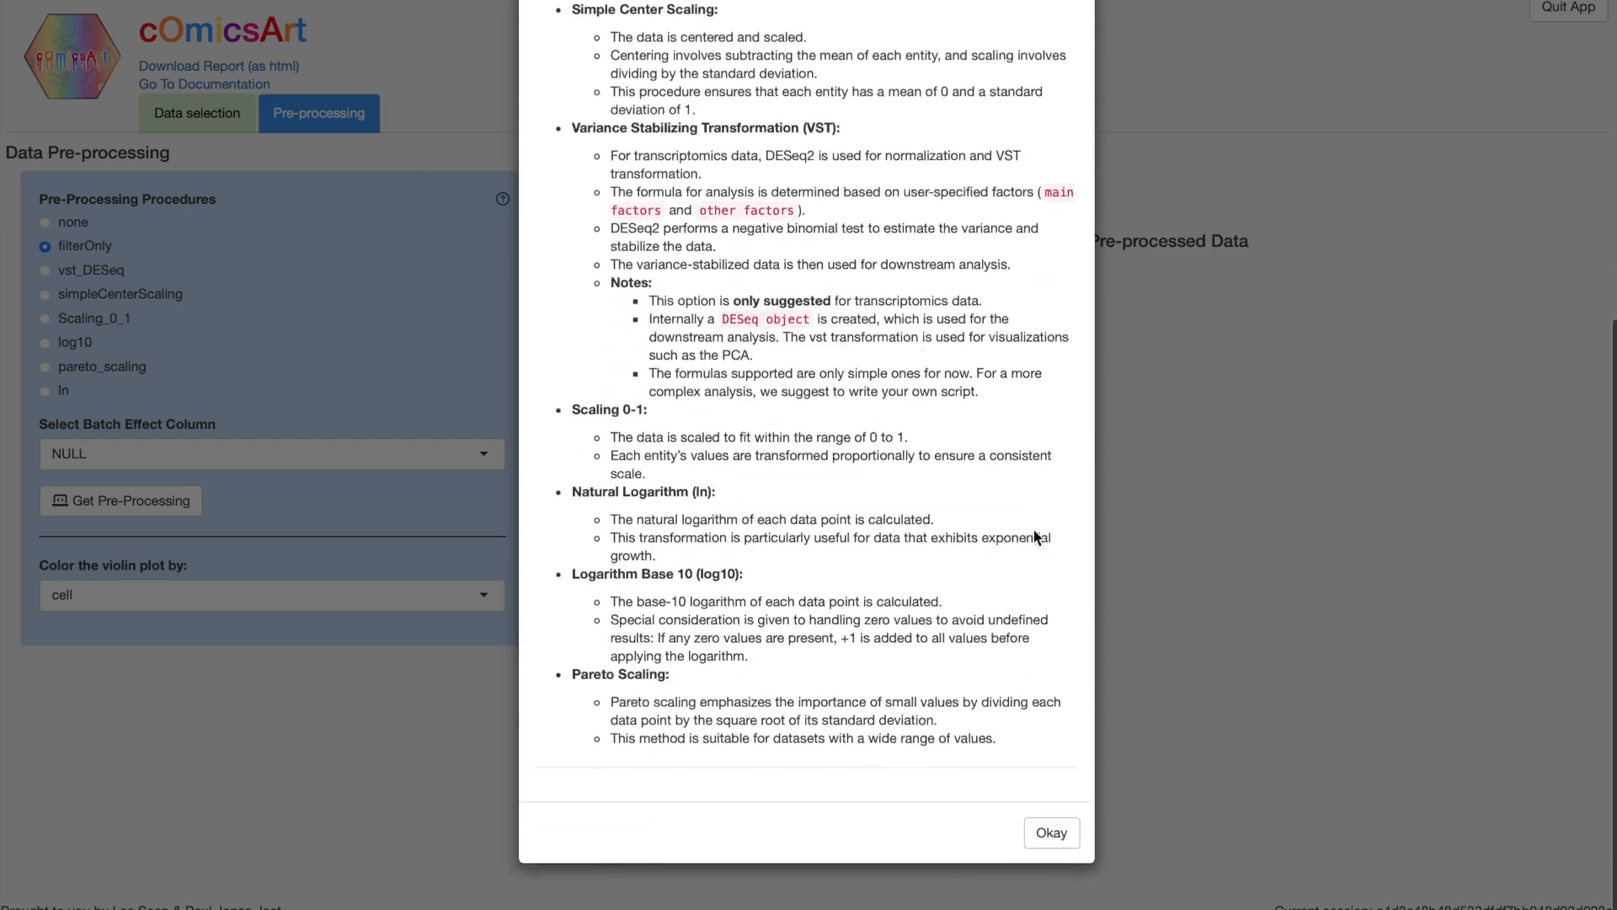
{"action": "left_click", "coordinate": [1044, 840]}
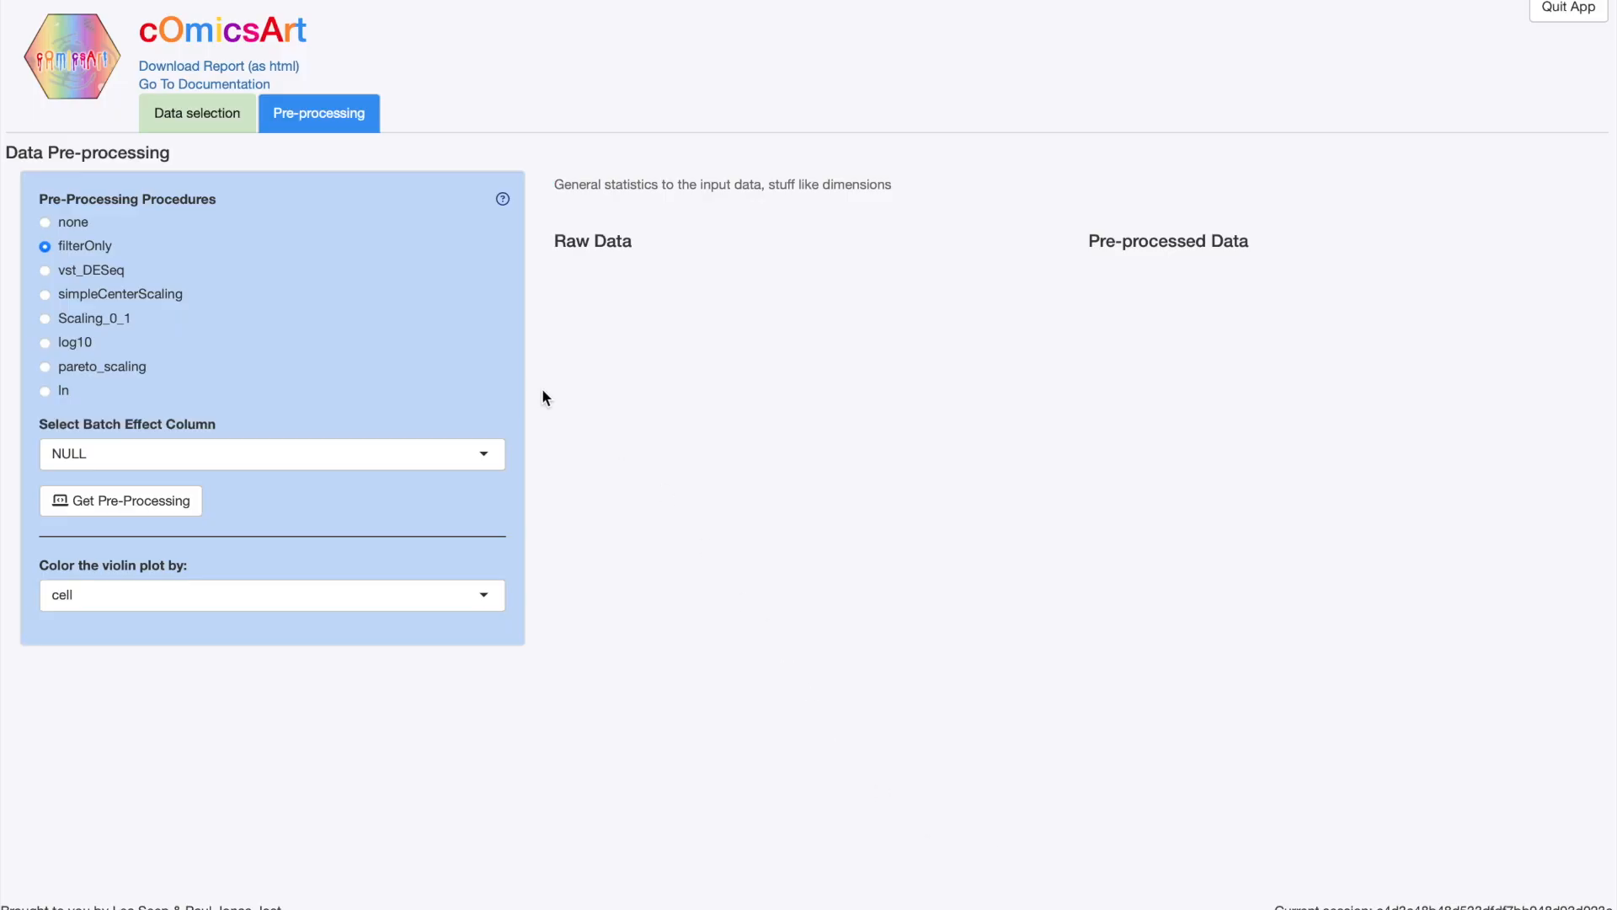
View the batch effect column options, keep NULL, and pre-process the data with log10
{"action": "left_click", "coordinate": [145, 469]}
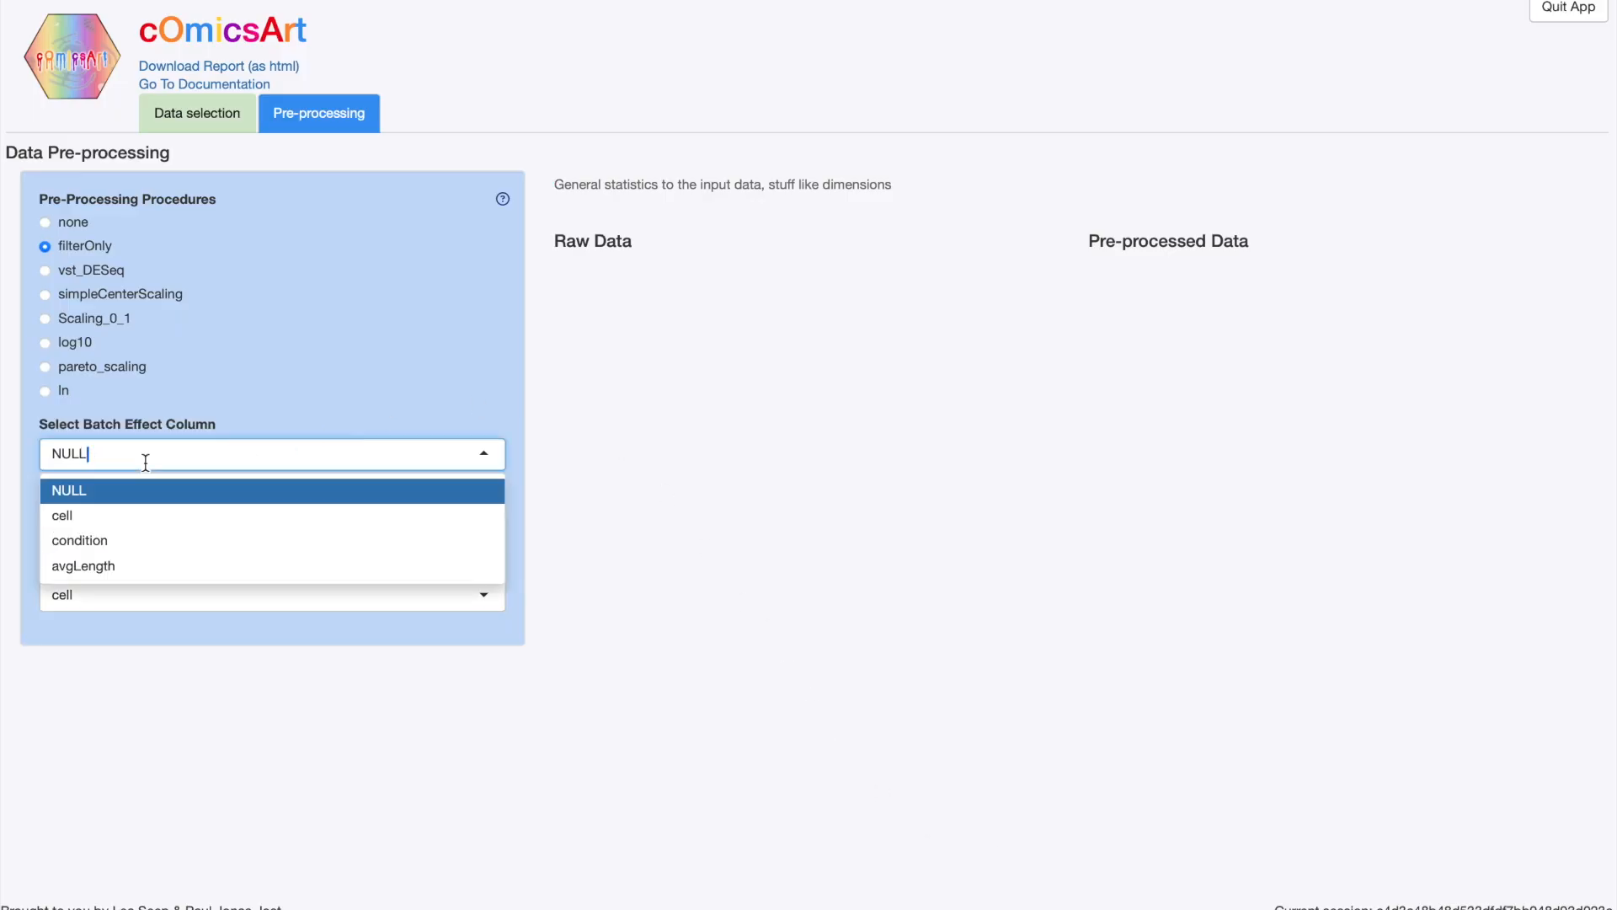
{"action": "left_click", "coordinate": [365, 377]}
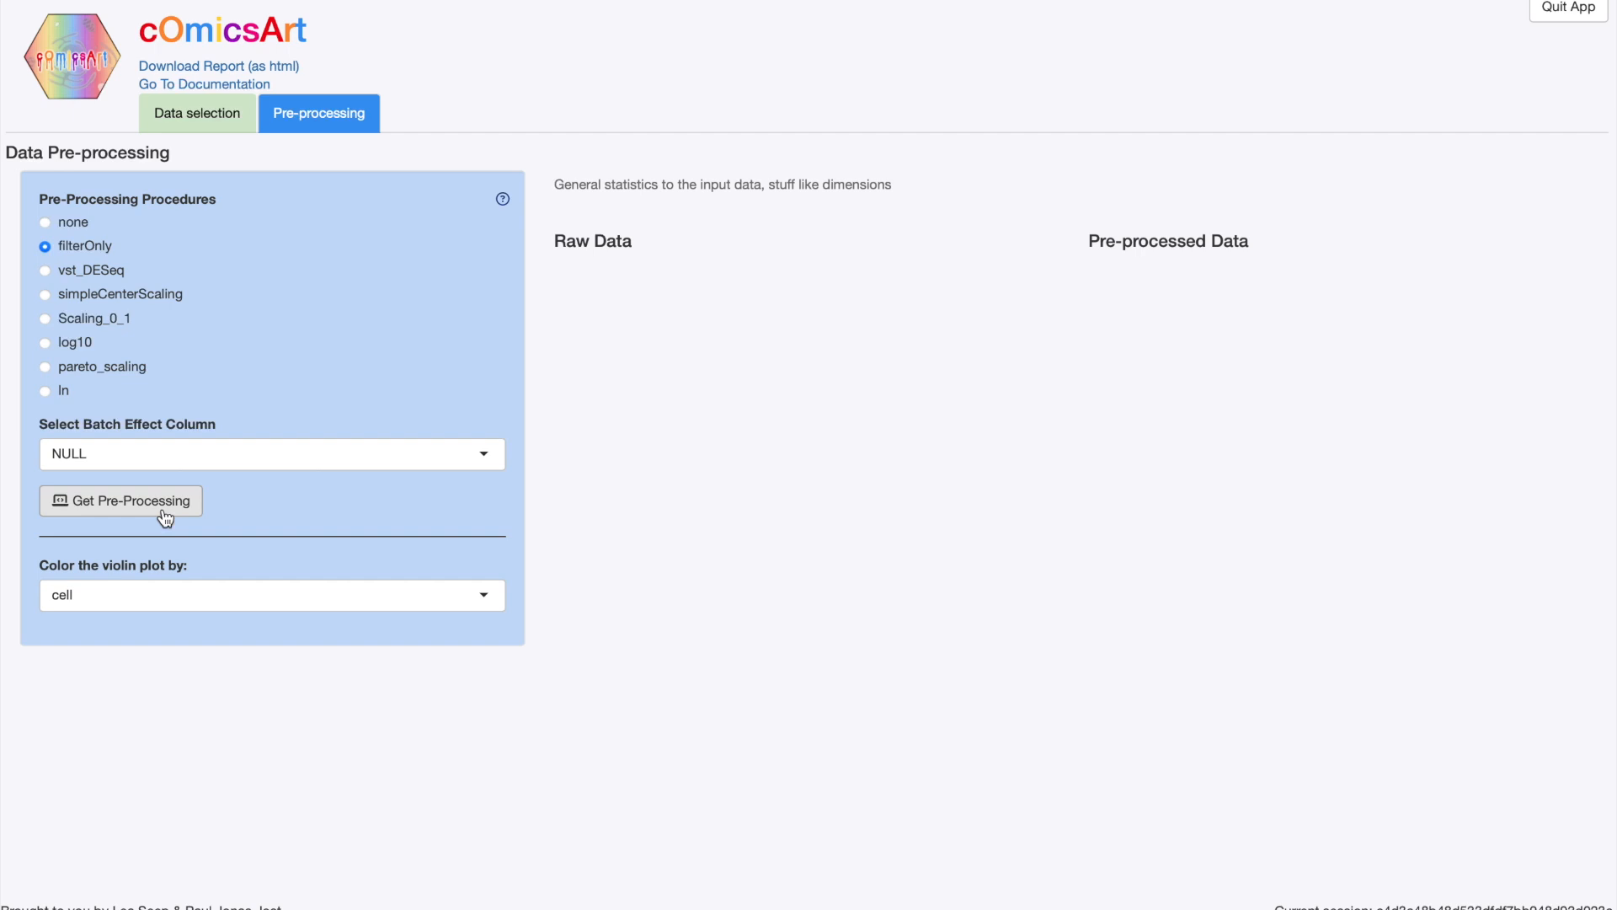
{"action": "left_click", "coordinate": [73, 346]}
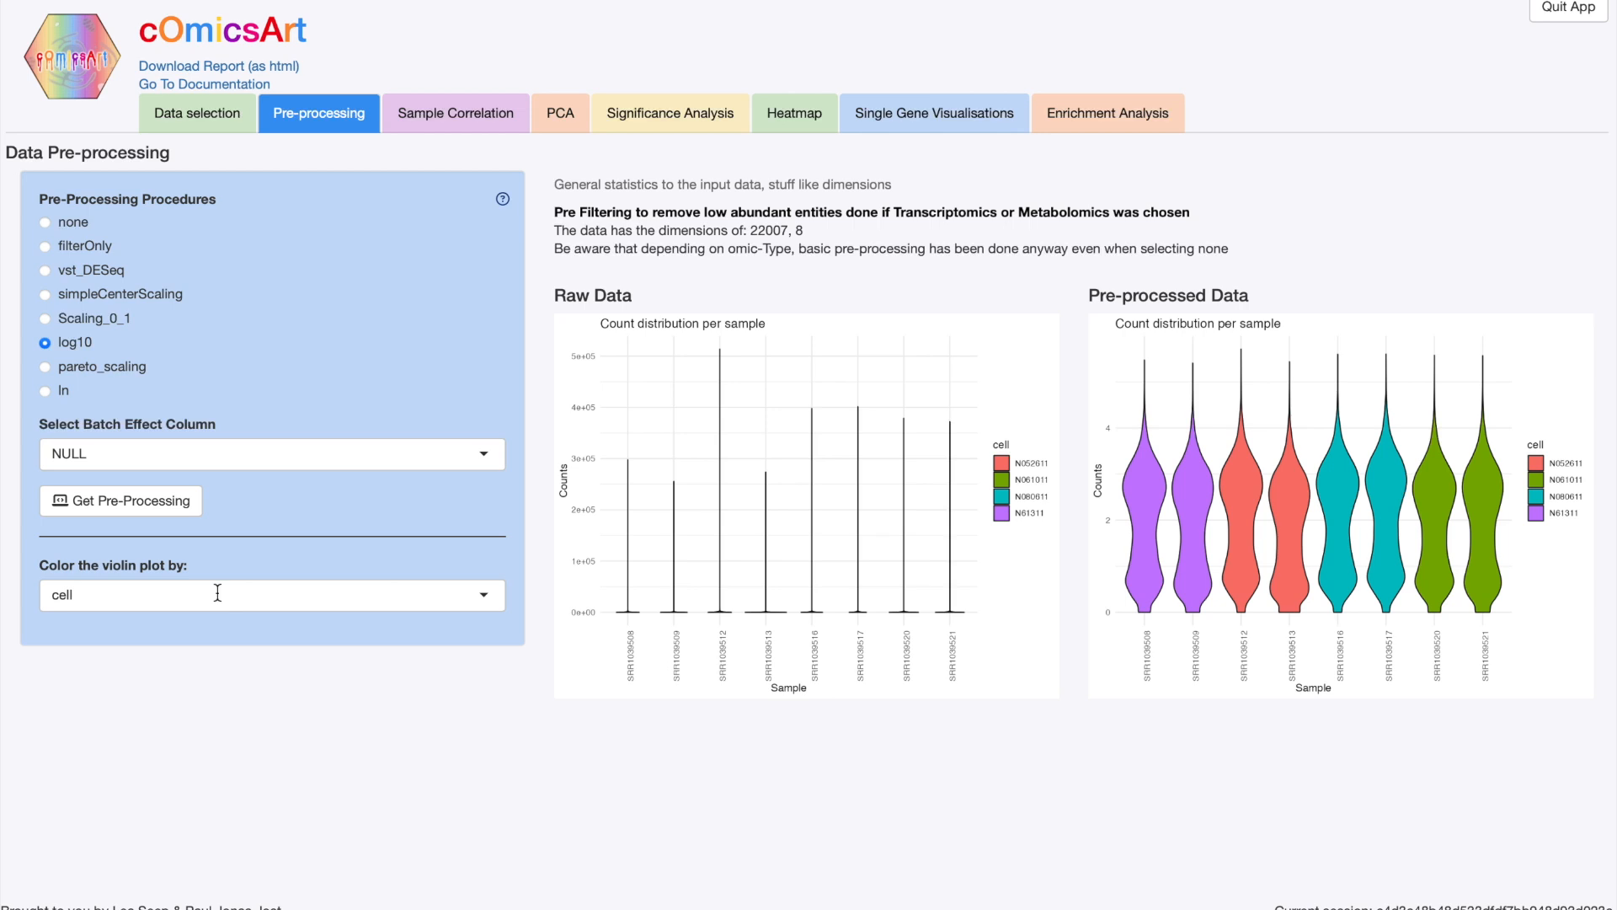
Try coloring the violin plots by condition and set their coloring to Sample
{"action": "left_click", "coordinate": [217, 593]}
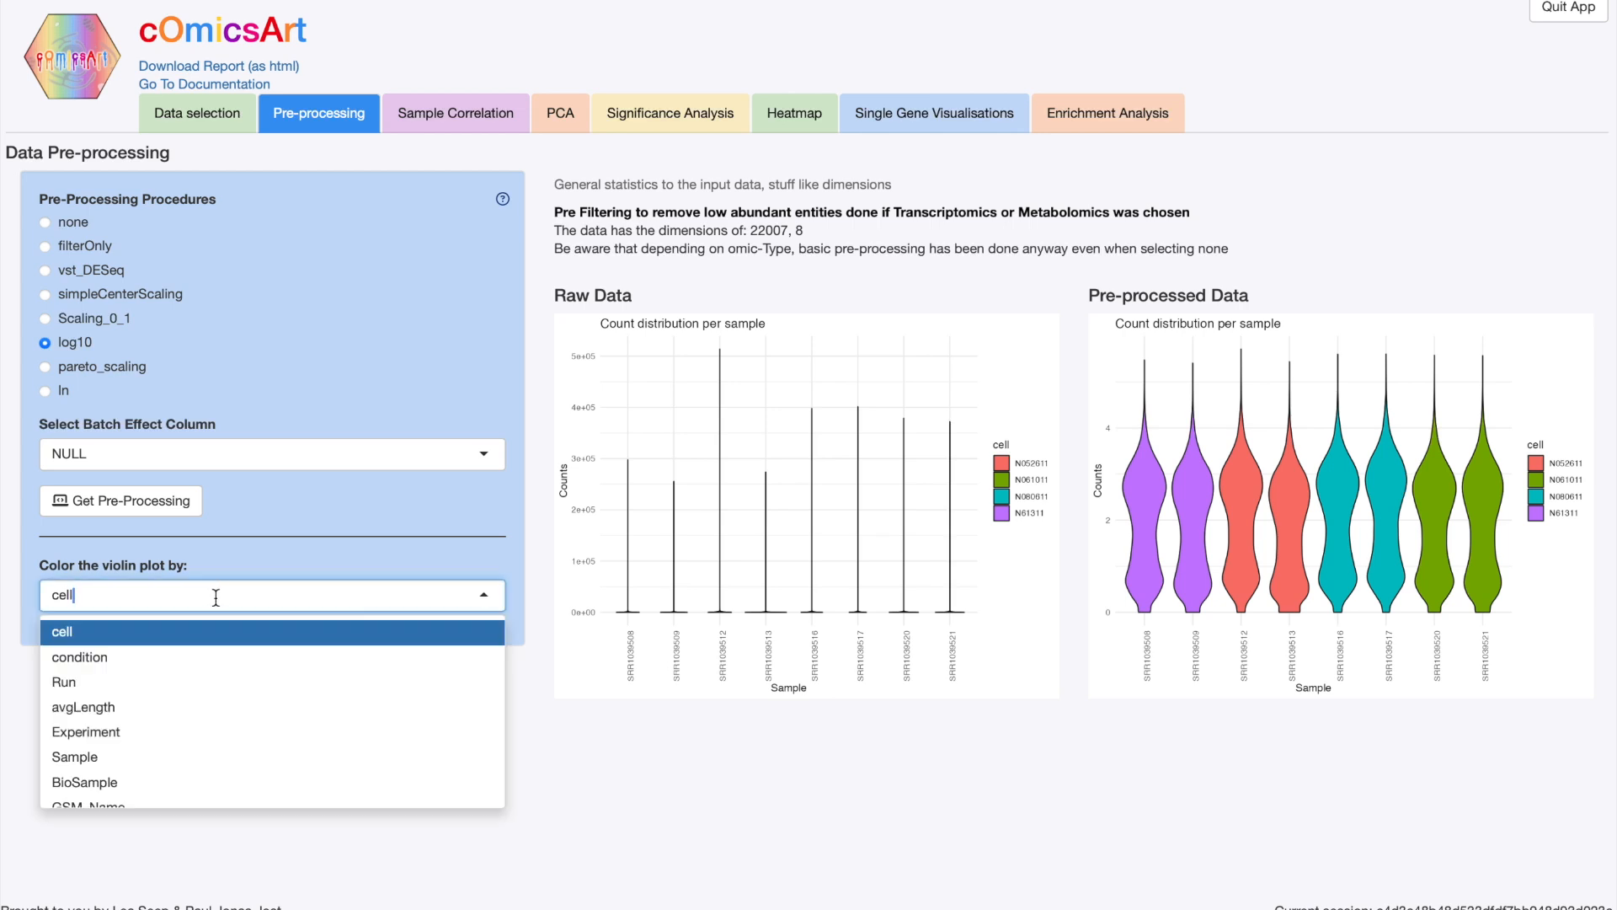
{"action": "left_click", "coordinate": [158, 660]}
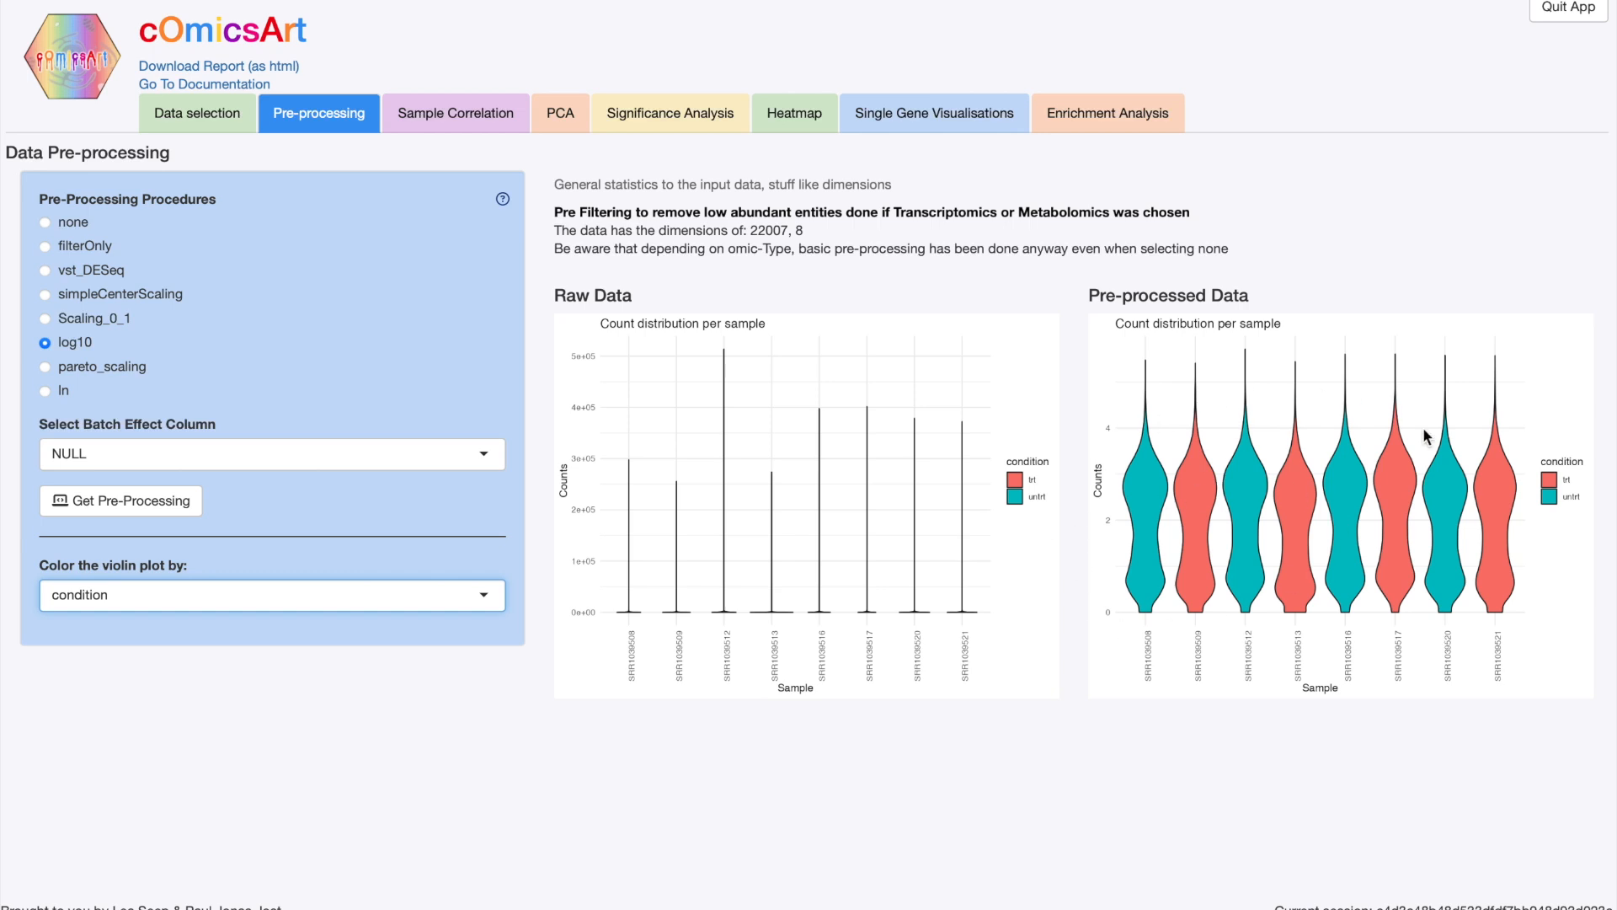
{"action": "left_click", "coordinate": [113, 599]}
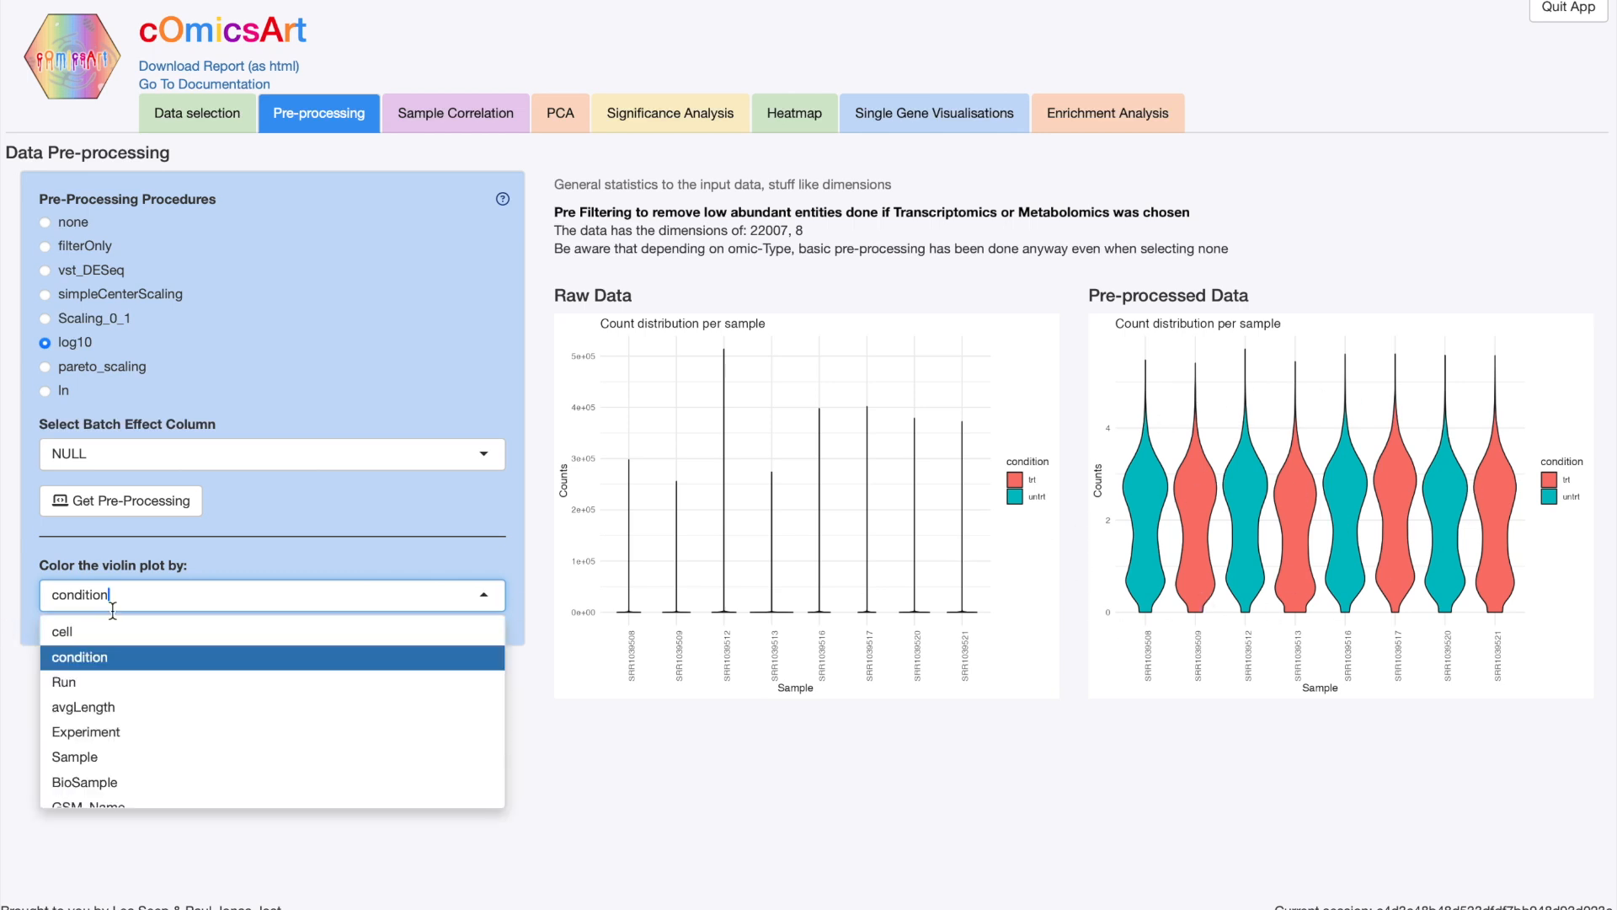
{"action": "left_click", "coordinate": [135, 763]}
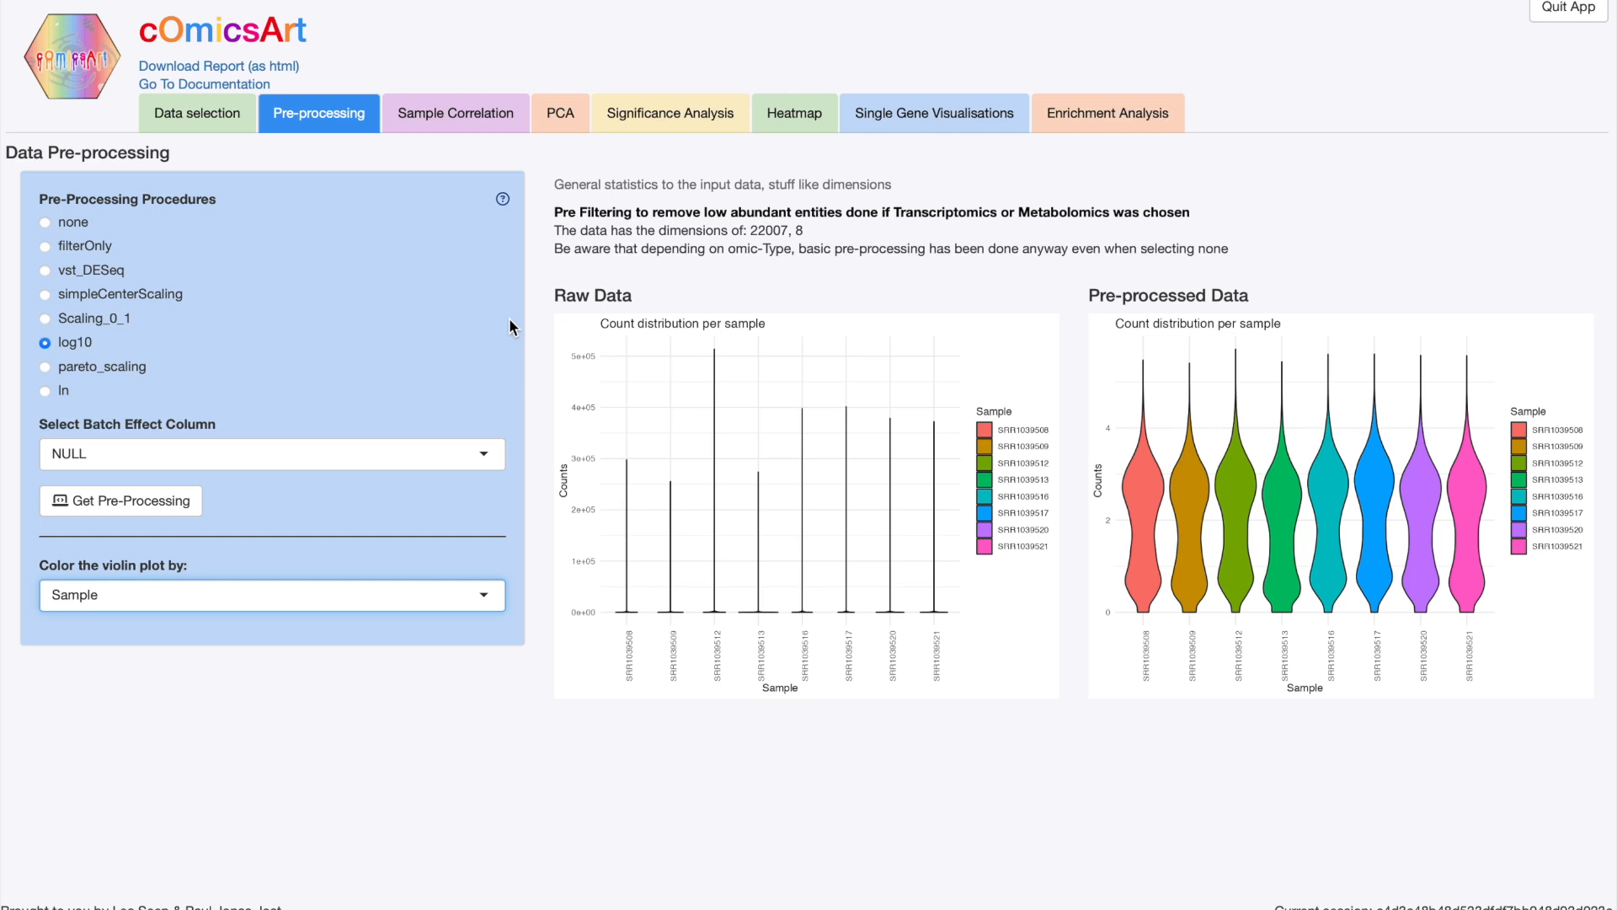
Go to the sample correlation analysis and consult the help on the correlation methods, keeping pearson
{"action": "left_click", "coordinate": [462, 132]}
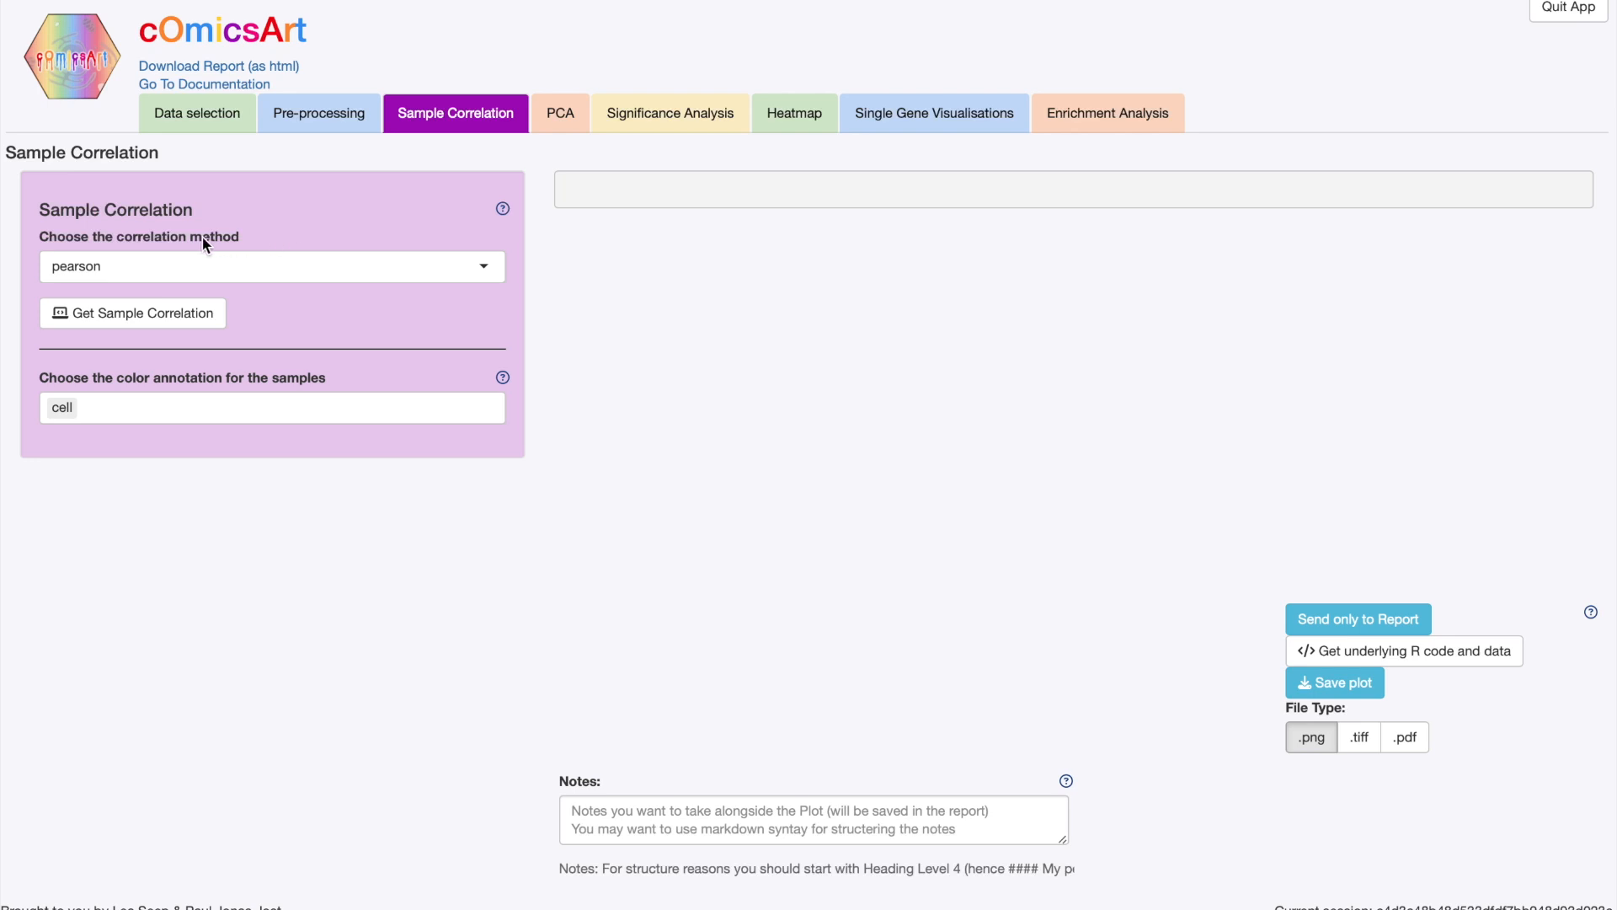
{"action": "left_click", "coordinate": [327, 283]}
{"action": "left_click", "coordinate": [427, 218]}
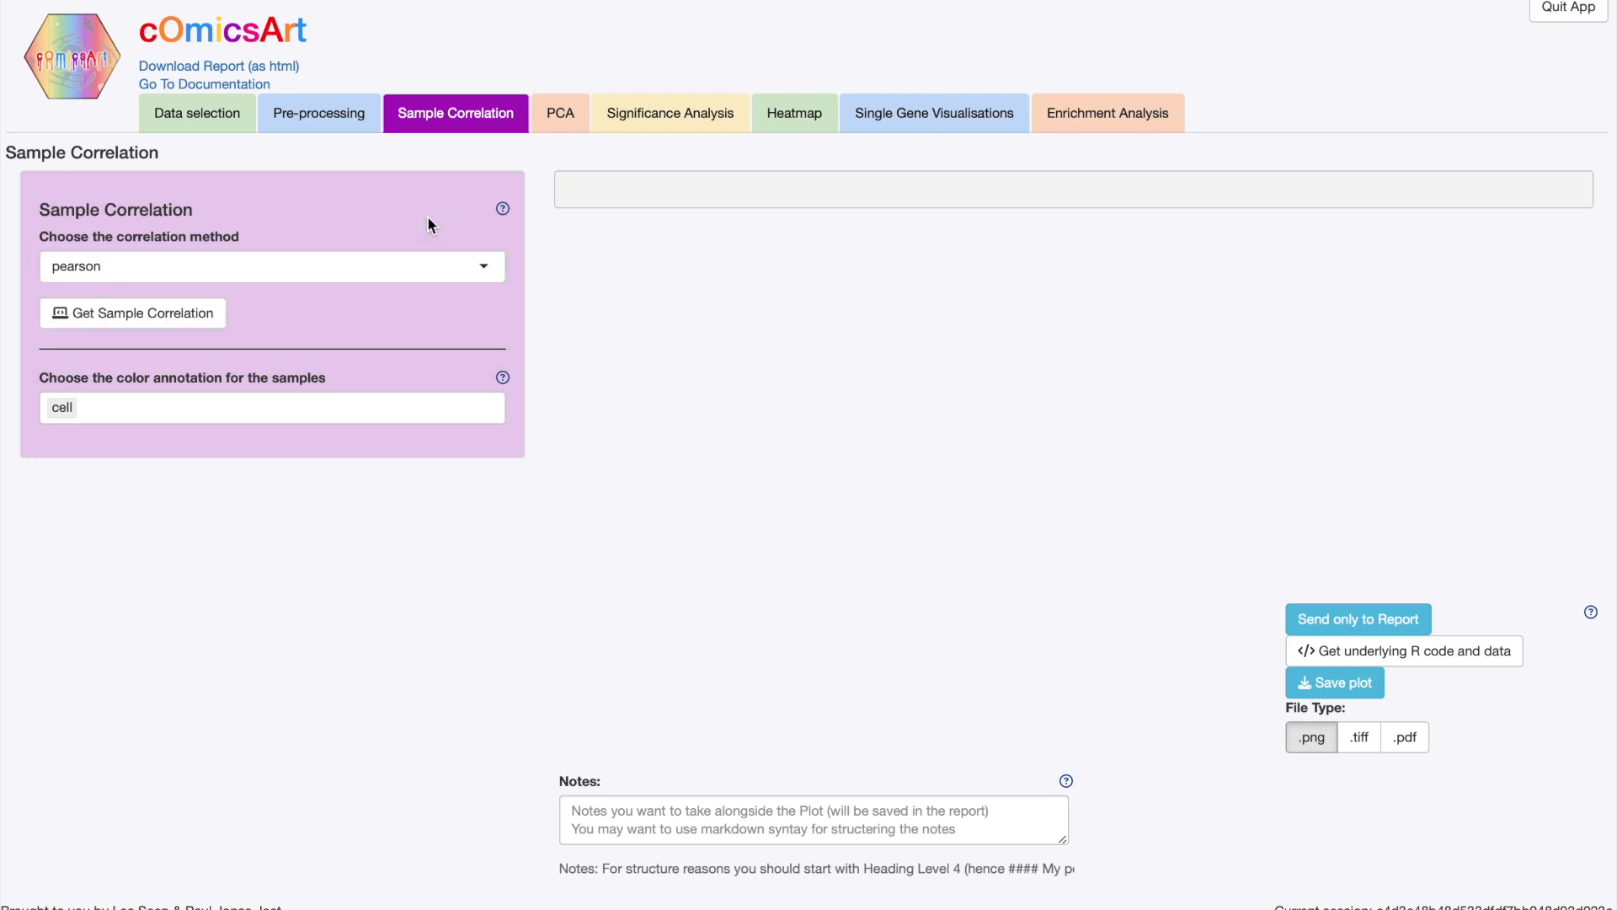
{"action": "left_click", "coordinate": [502, 211]}
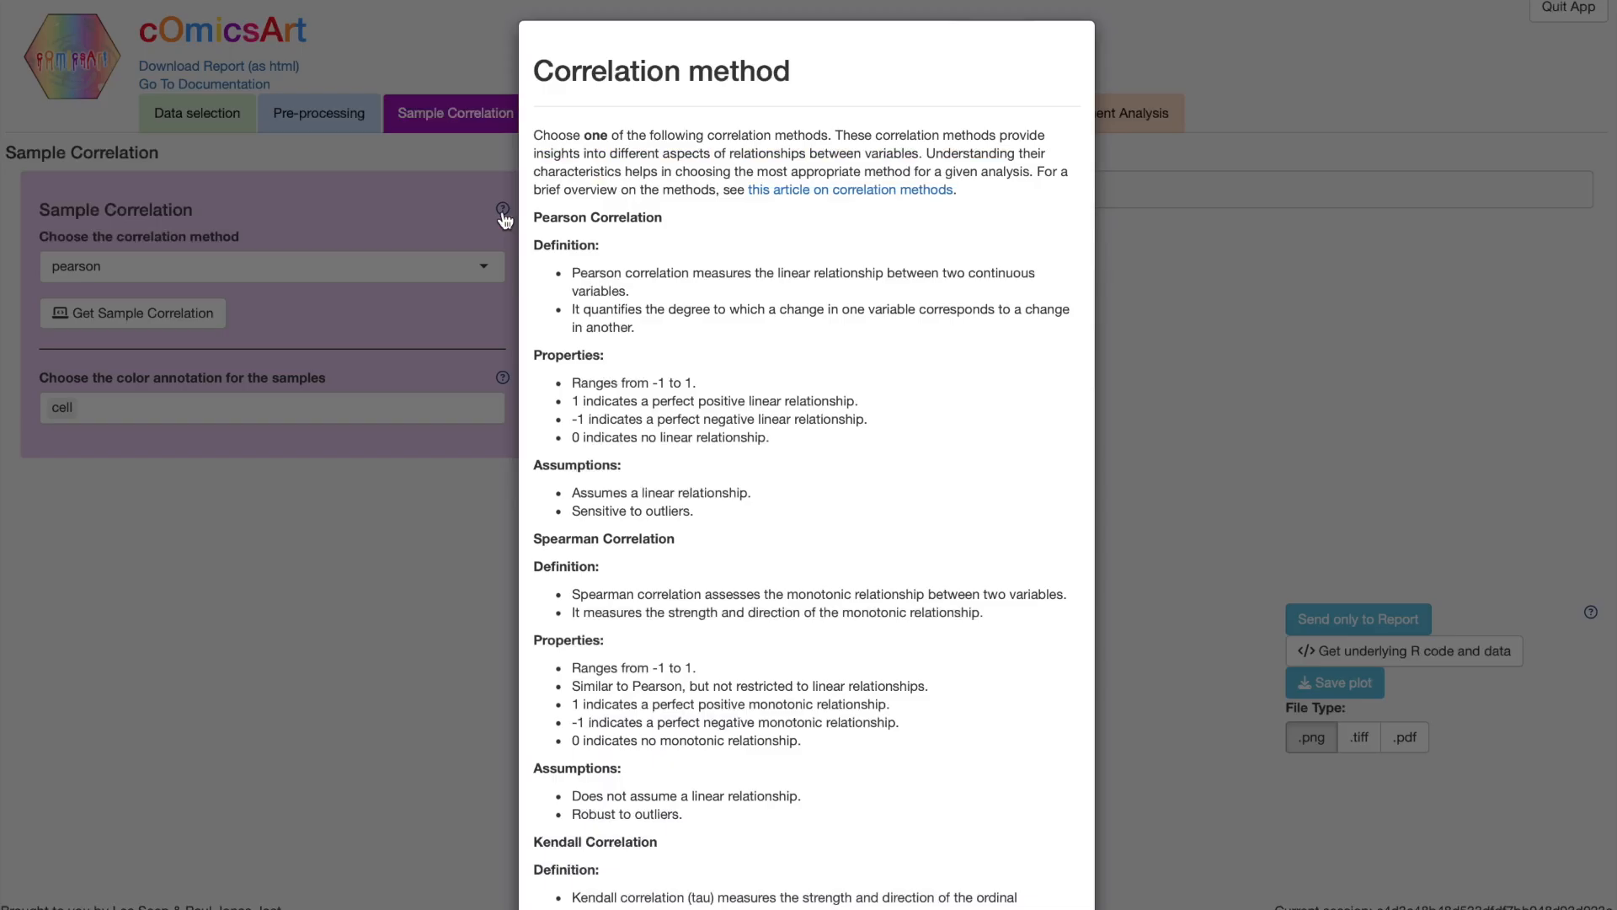
{"action": "left_click", "coordinate": [500, 62]}
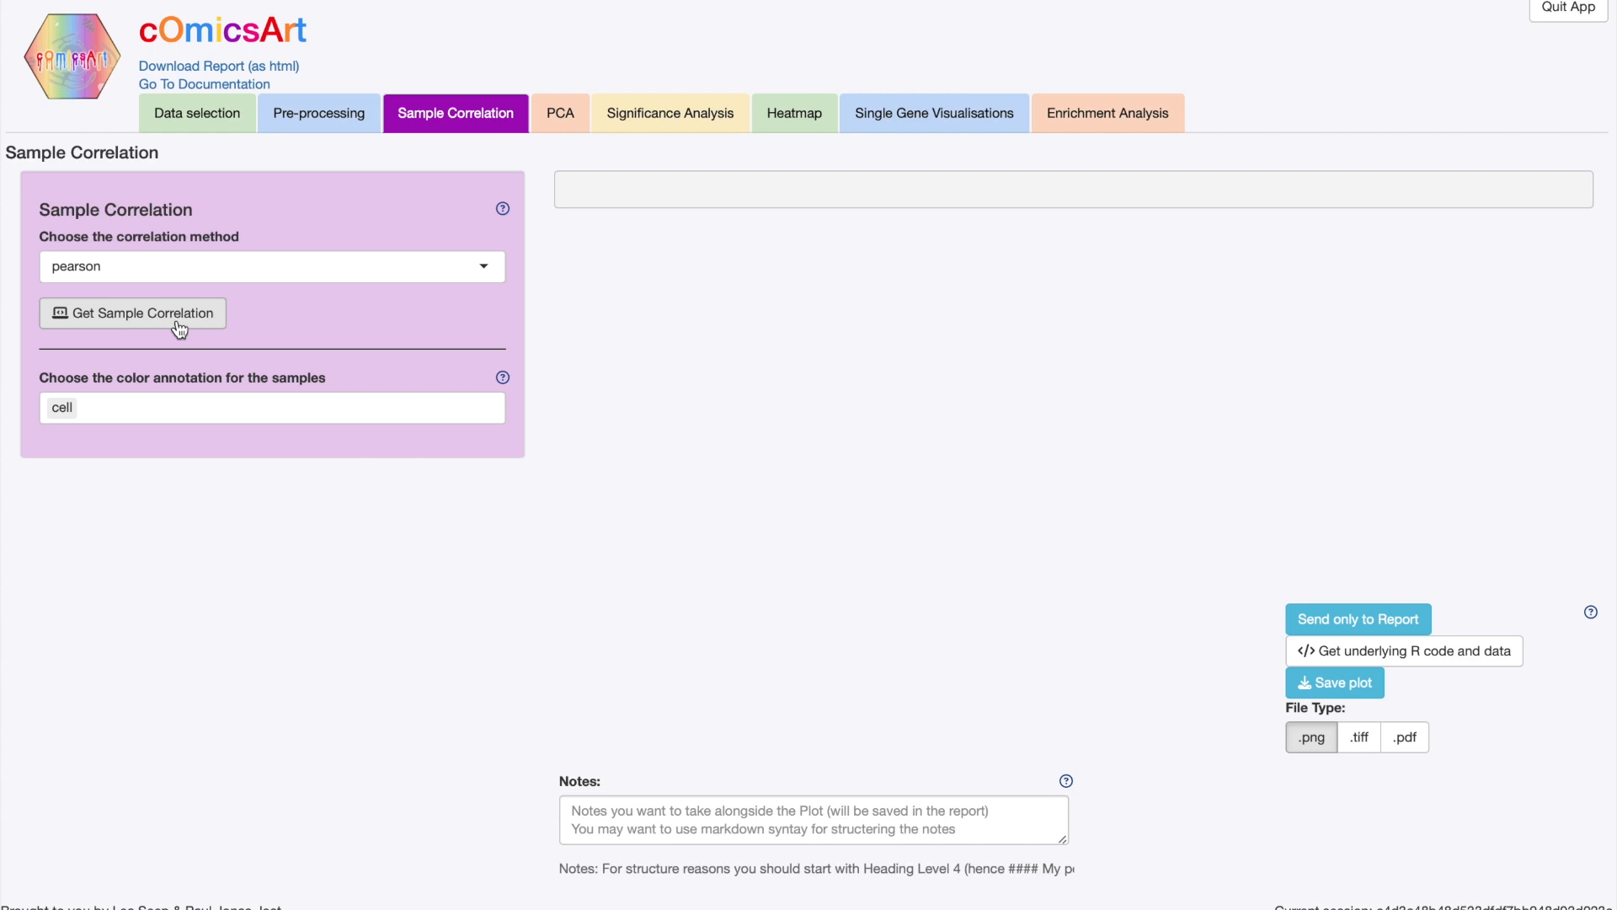
Compute the pearson sample correlation and add condition to the heatmap's color annotation for the samples
{"action": "left_click", "coordinate": [179, 328]}
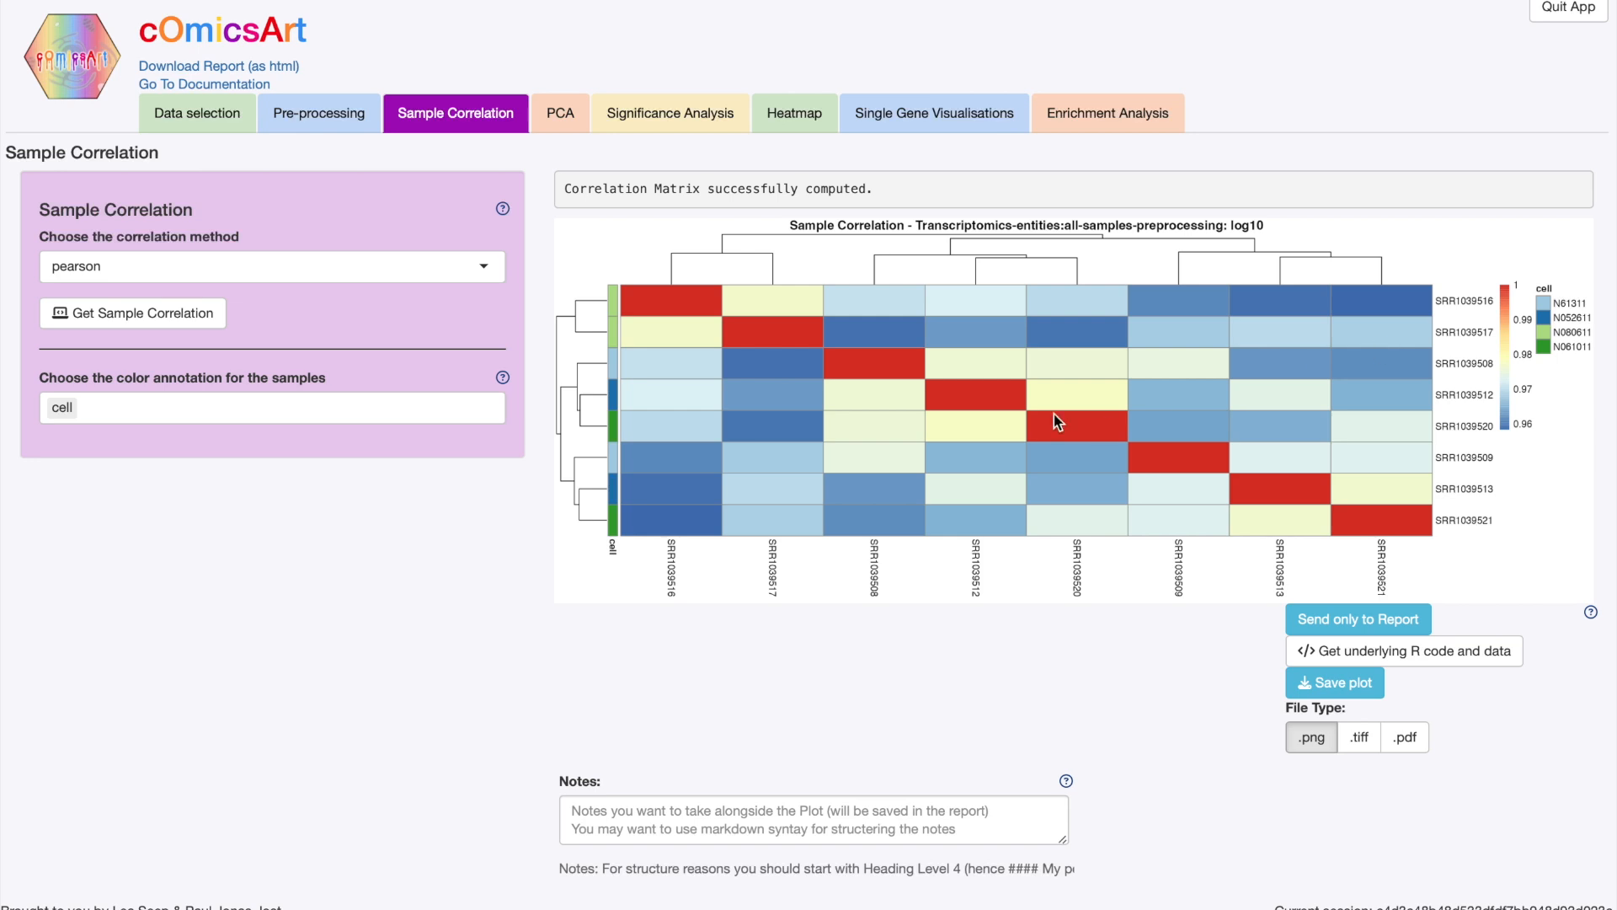
{"action": "left_click", "coordinate": [269, 408]}
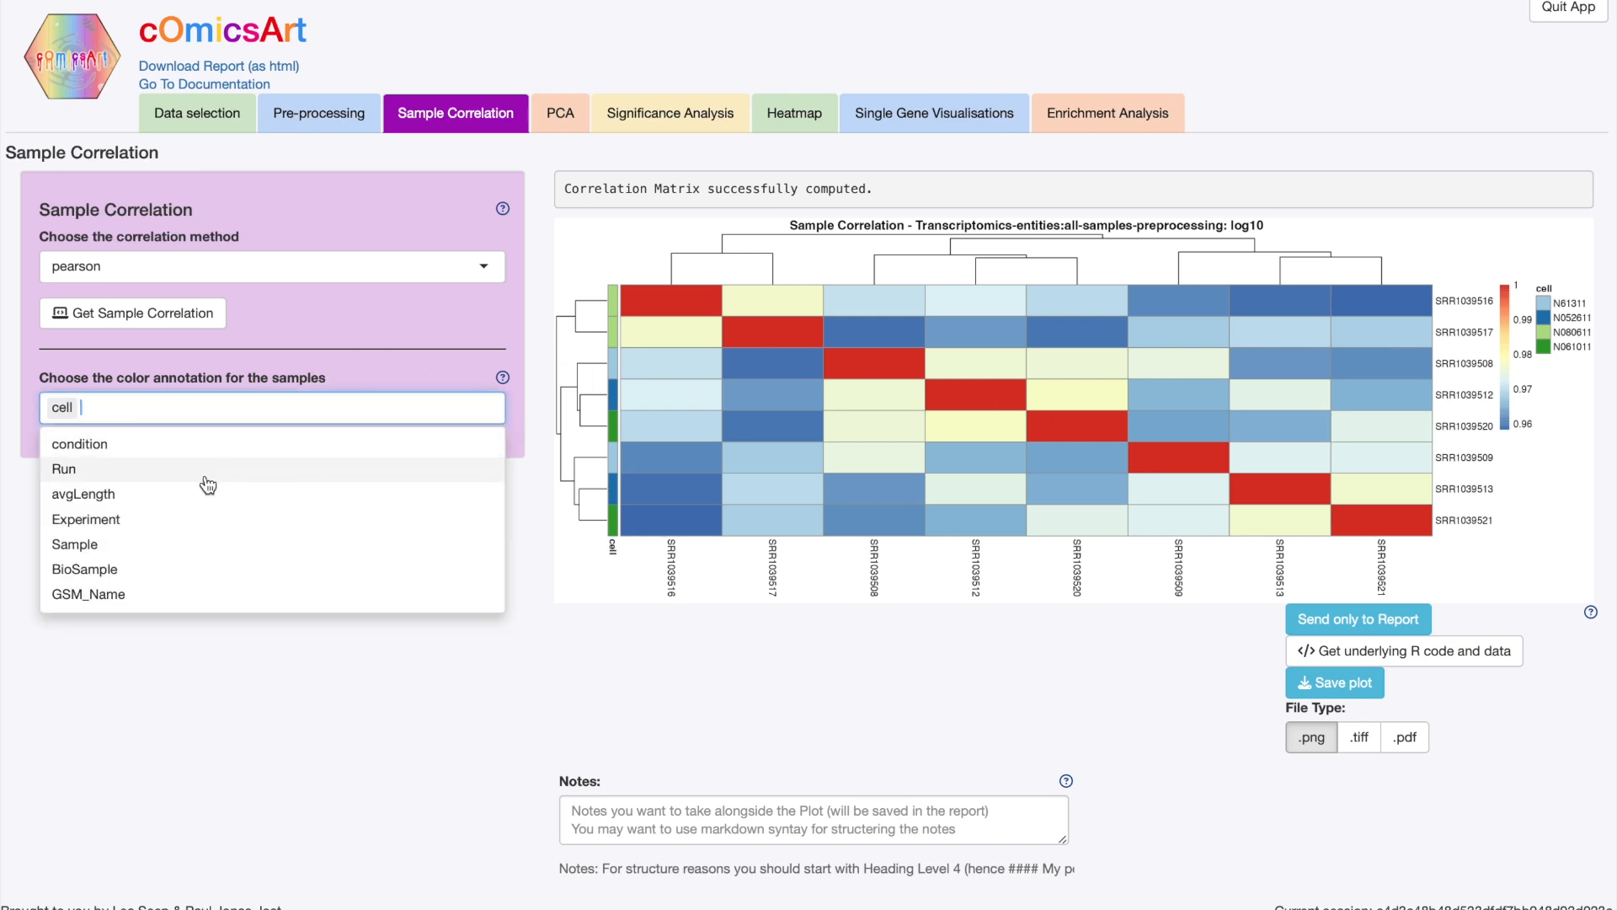
{"action": "left_click", "coordinate": [172, 453]}
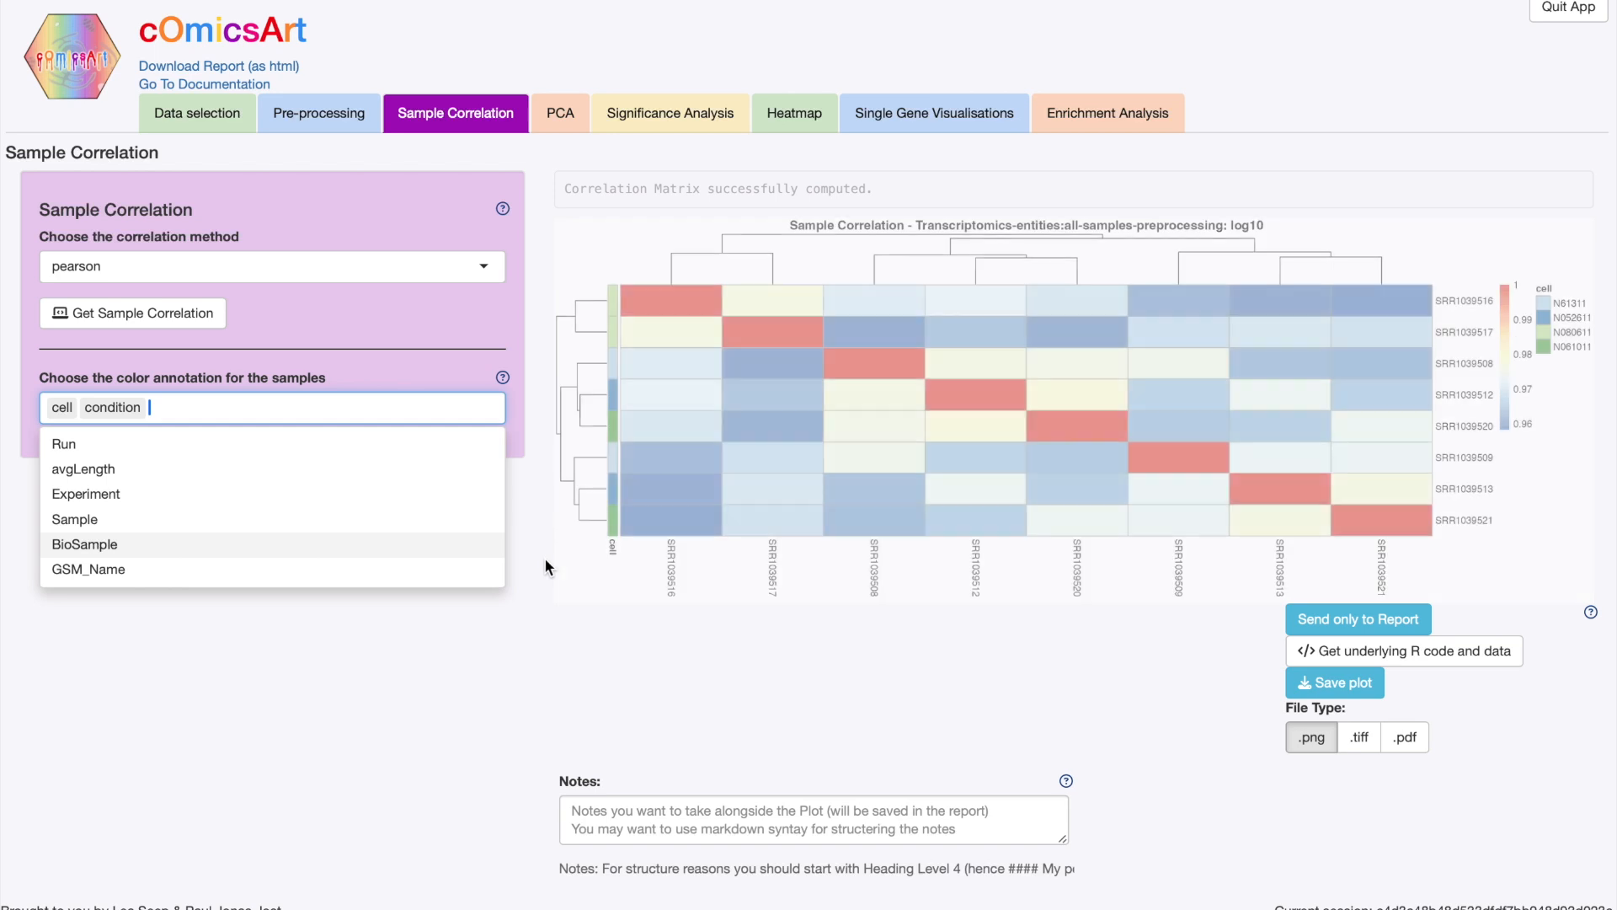
{"action": "left_click", "coordinate": [547, 559]}
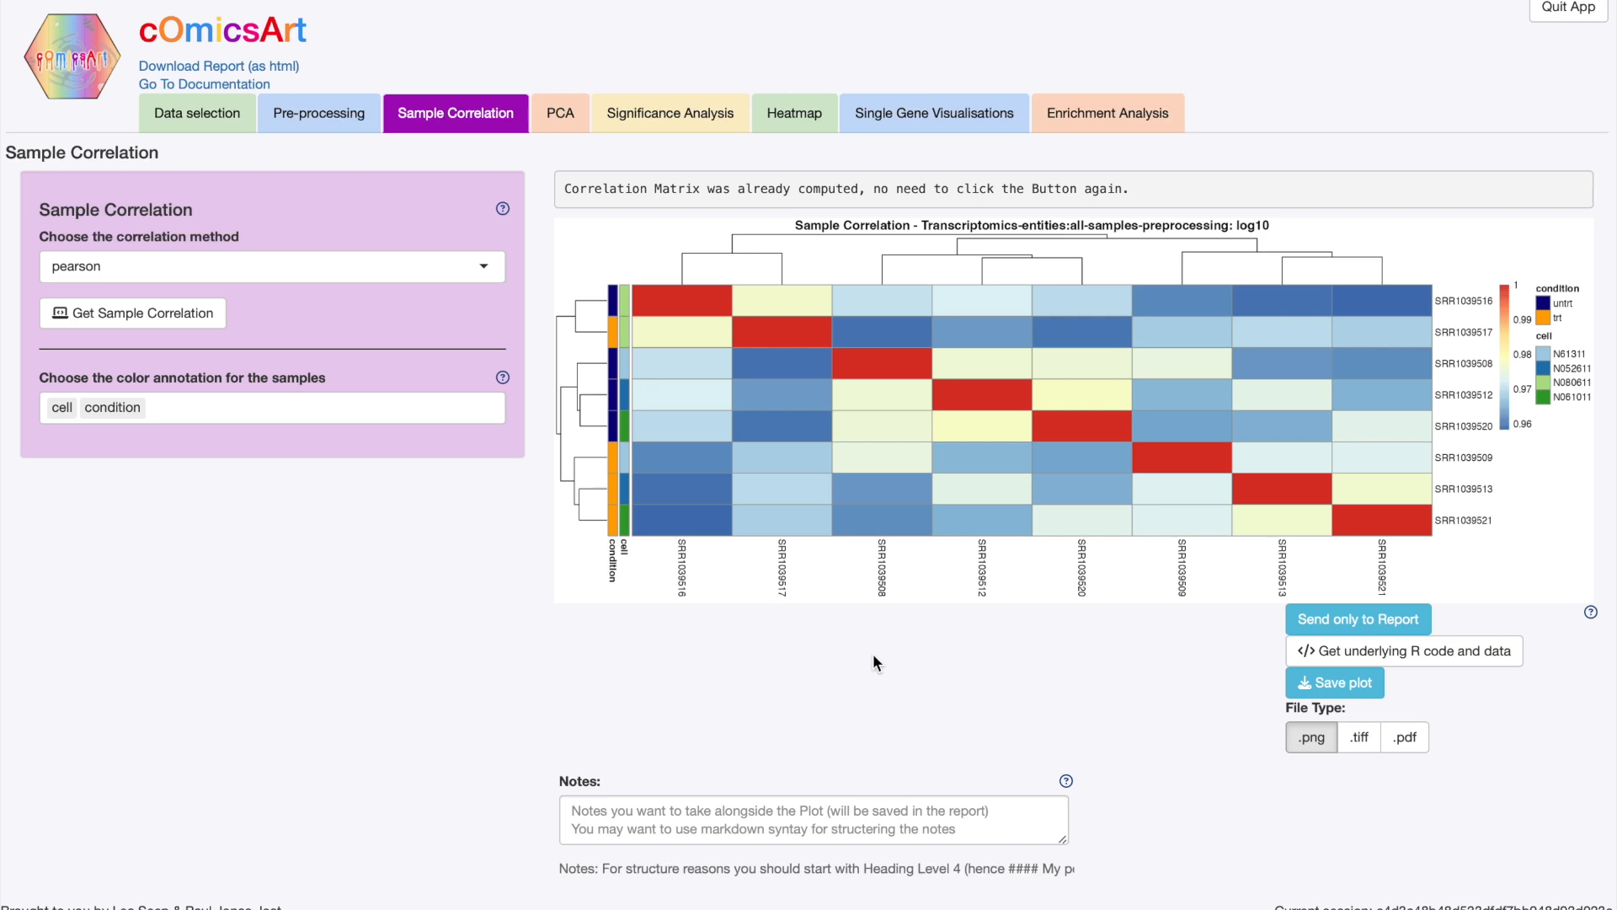
Try saving the correlation plot as .png and downloading its underlying R code and data, cancelling both
{"action": "left_click", "coordinate": [1341, 689]}
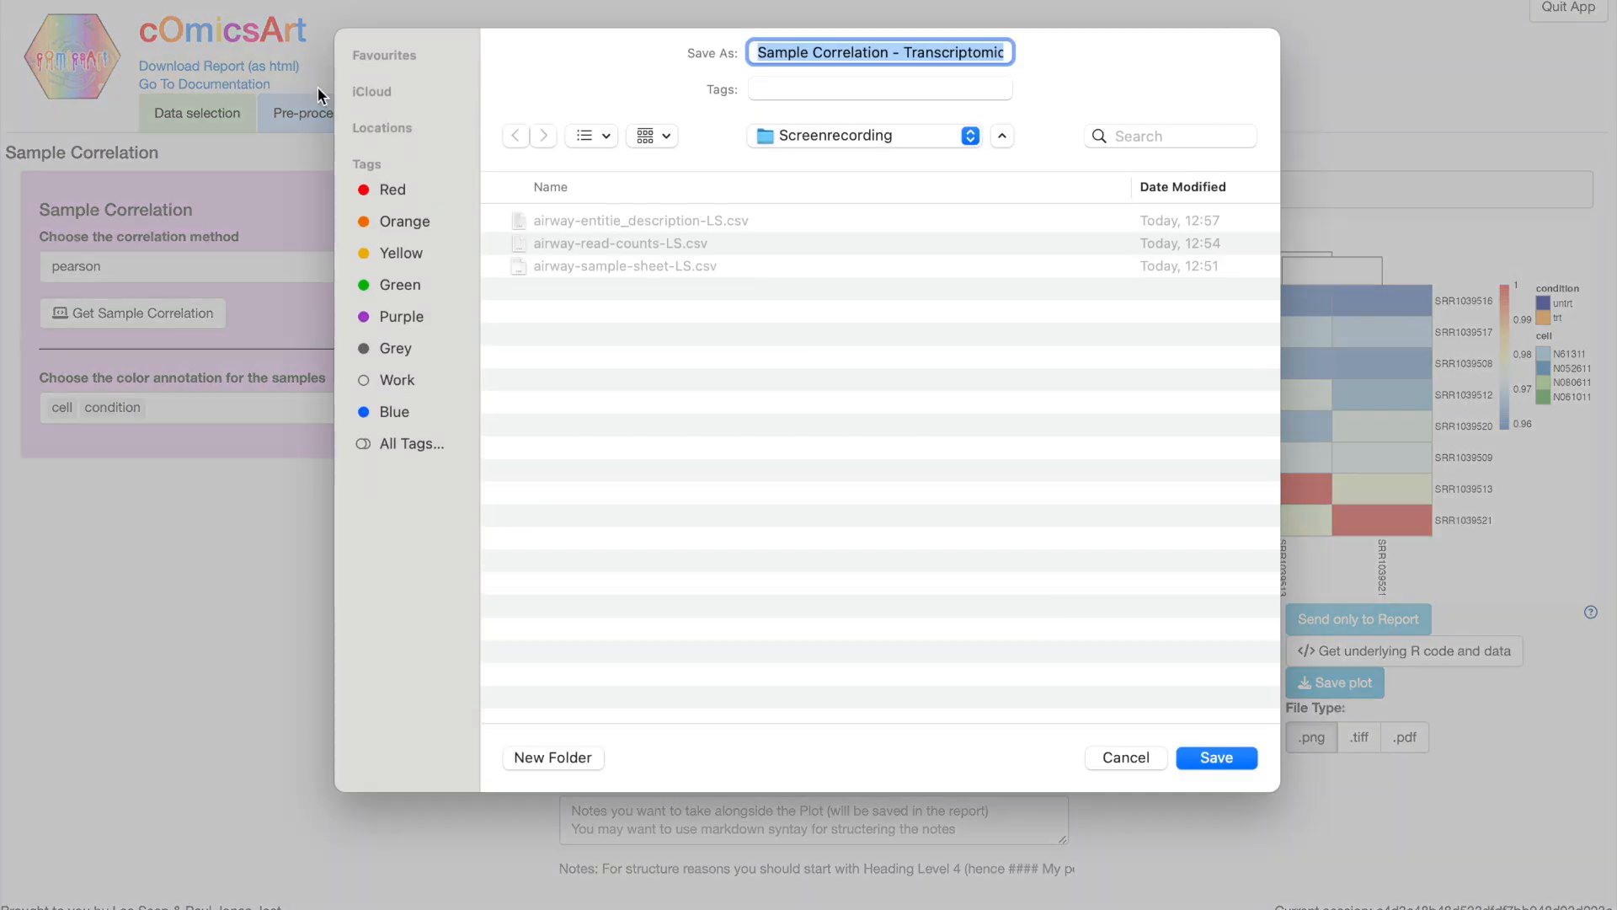
{"action": "left_click", "coordinate": [1106, 758]}
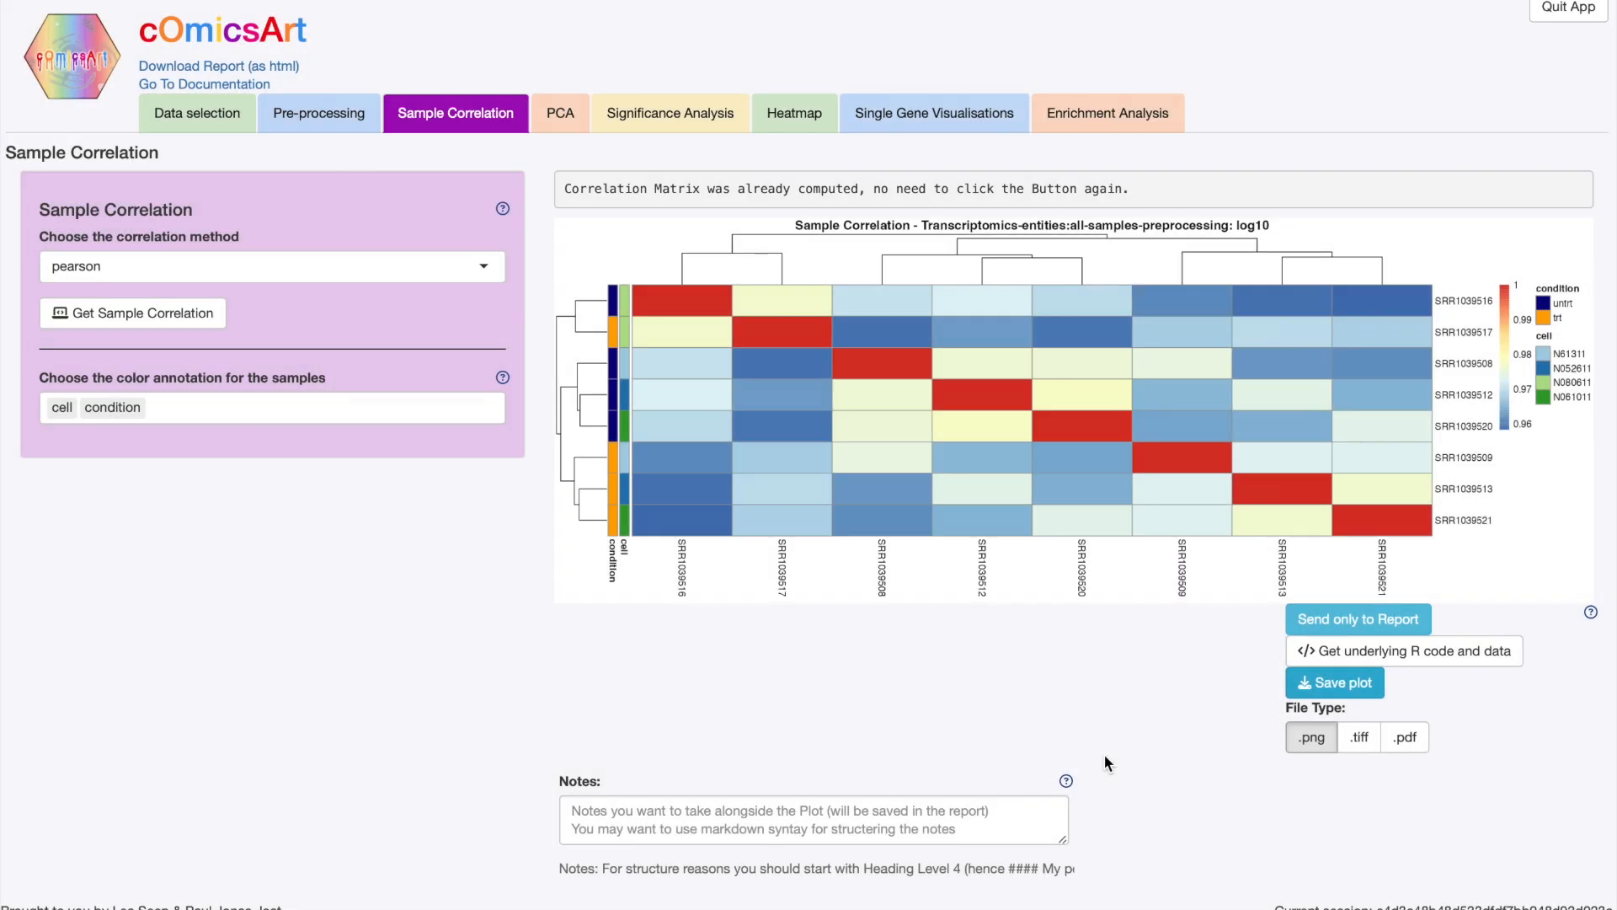
{"action": "left_click", "coordinate": [1472, 651]}
{"action": "key", "text": "Right"}
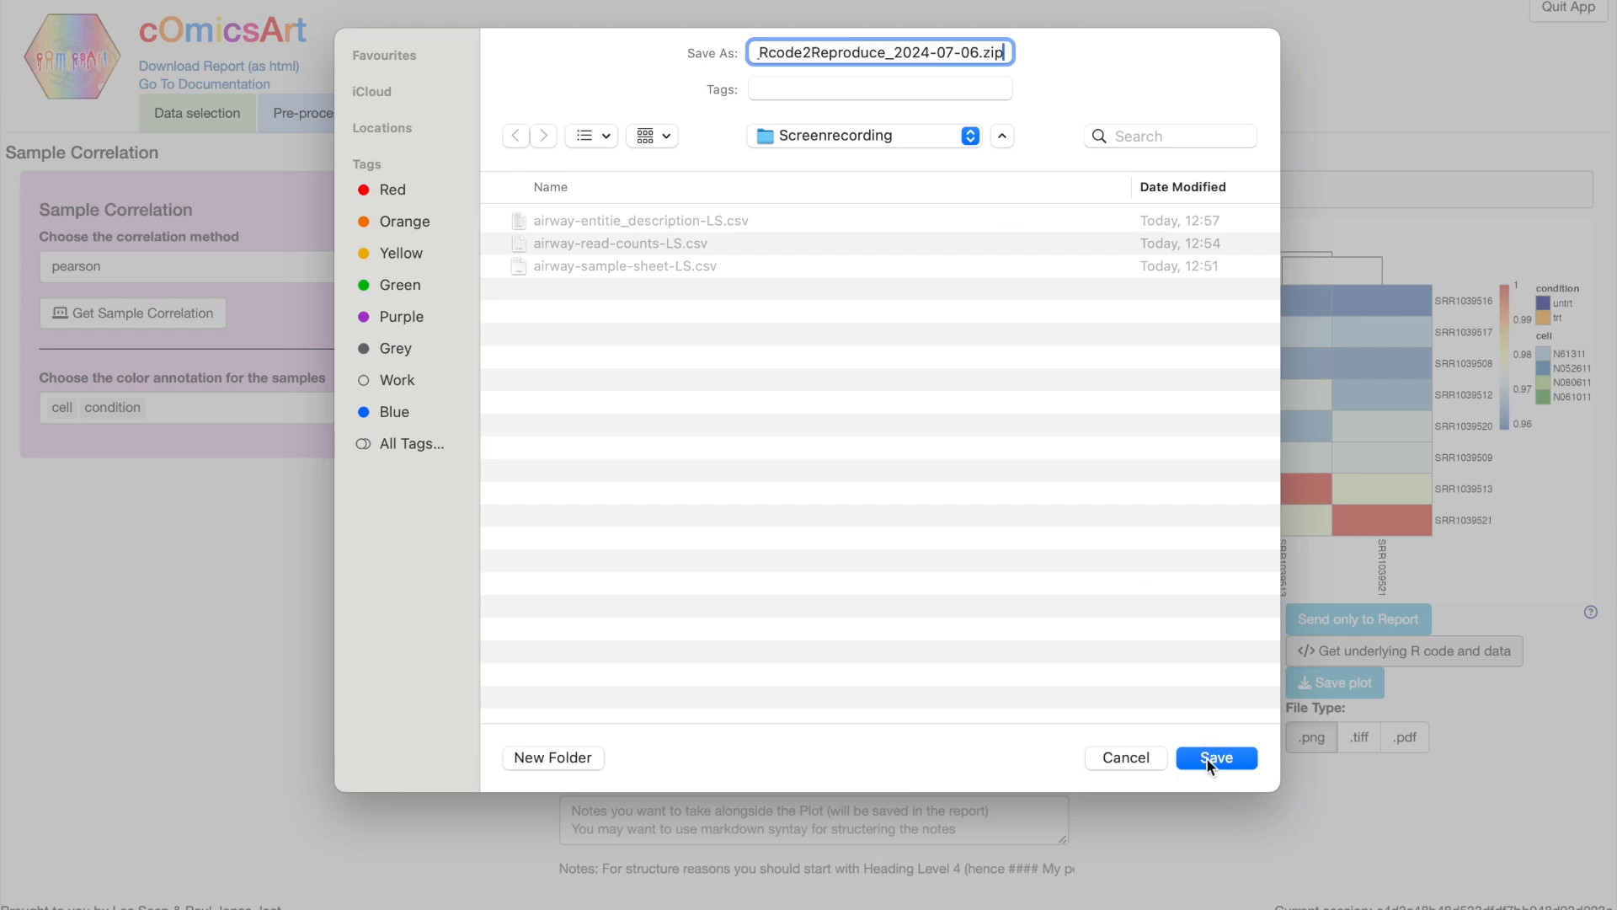
{"action": "left_click", "coordinate": [1119, 758]}
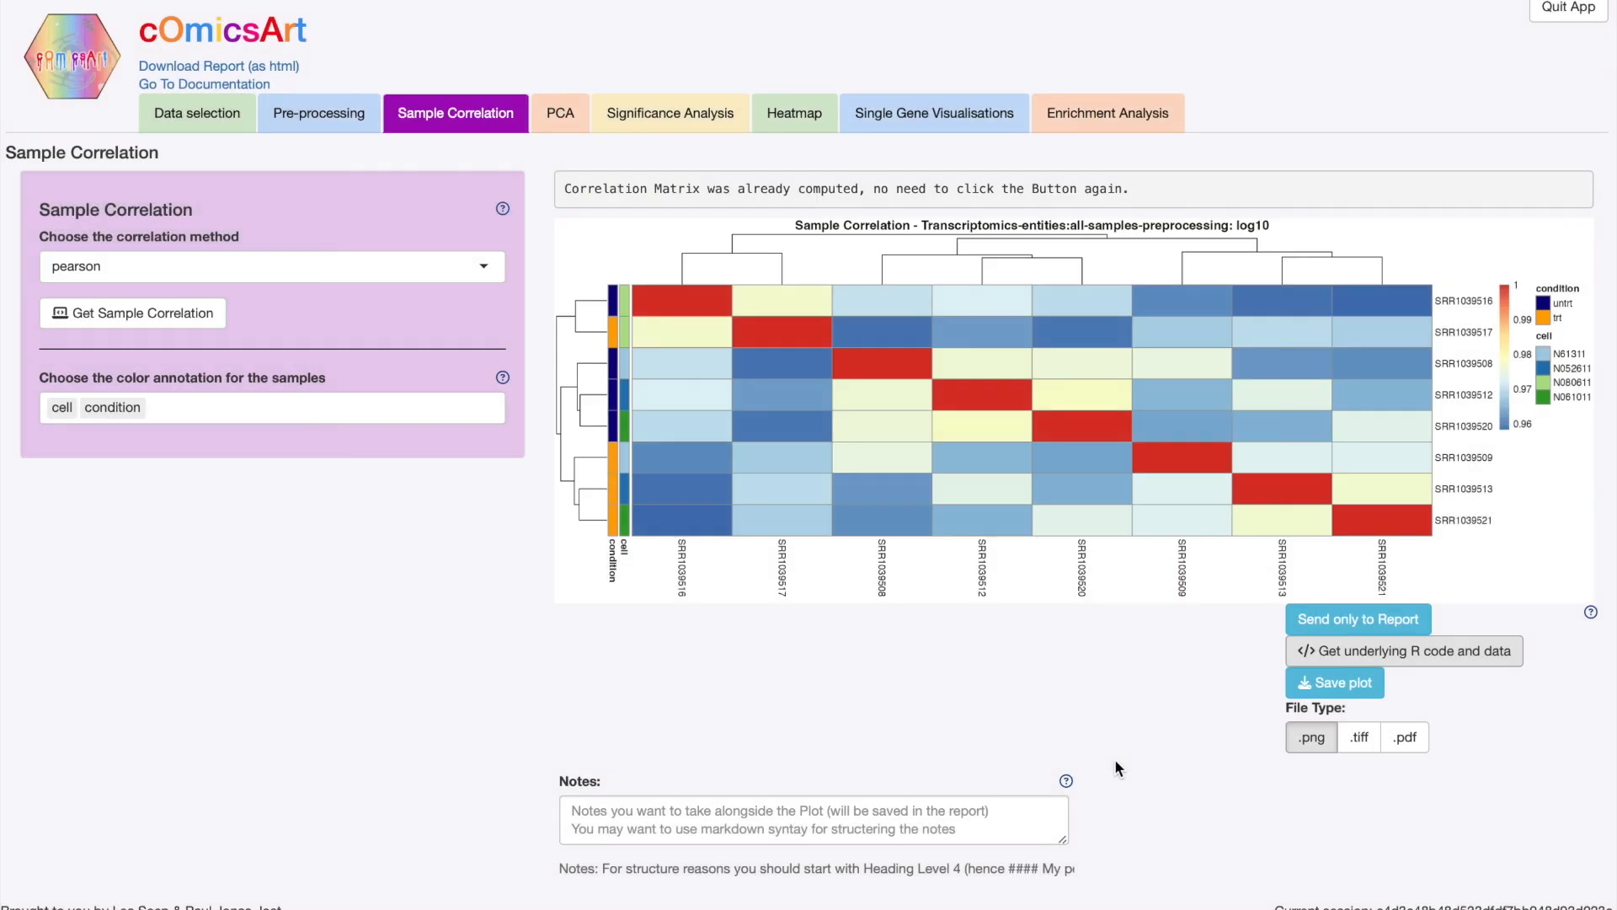
Send the sample correlation heatmap to the report only
{"action": "left_click", "coordinate": [1375, 627]}
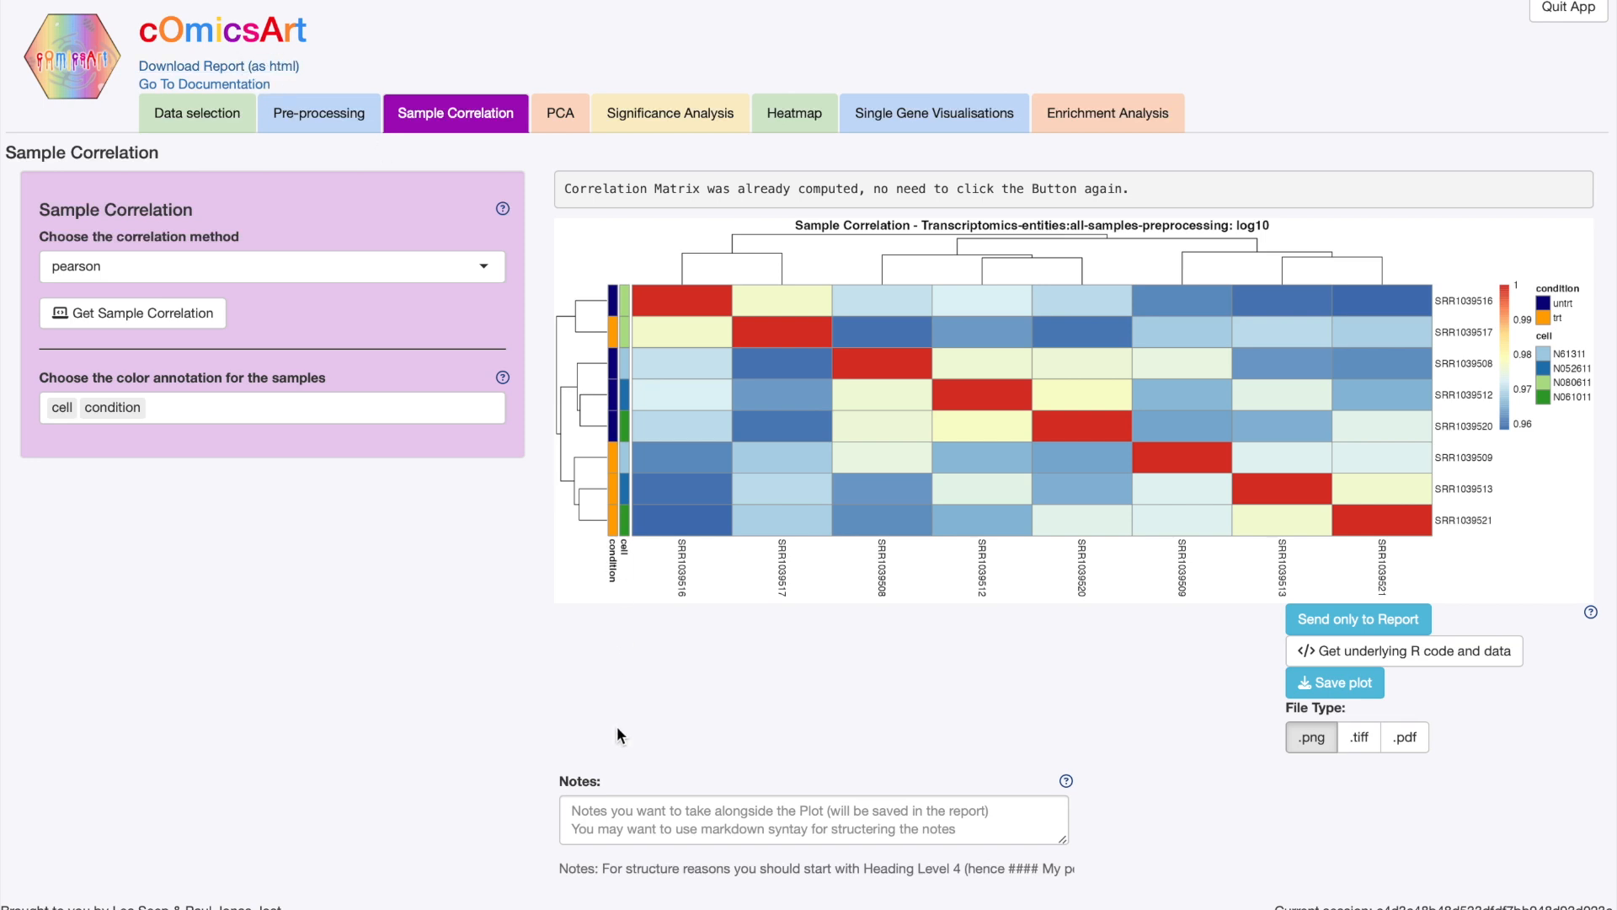
Enter "These Are Notes" as the notes for the correlation plot and send the heatmap only to the report
{"action": "left_click", "coordinate": [599, 809]}
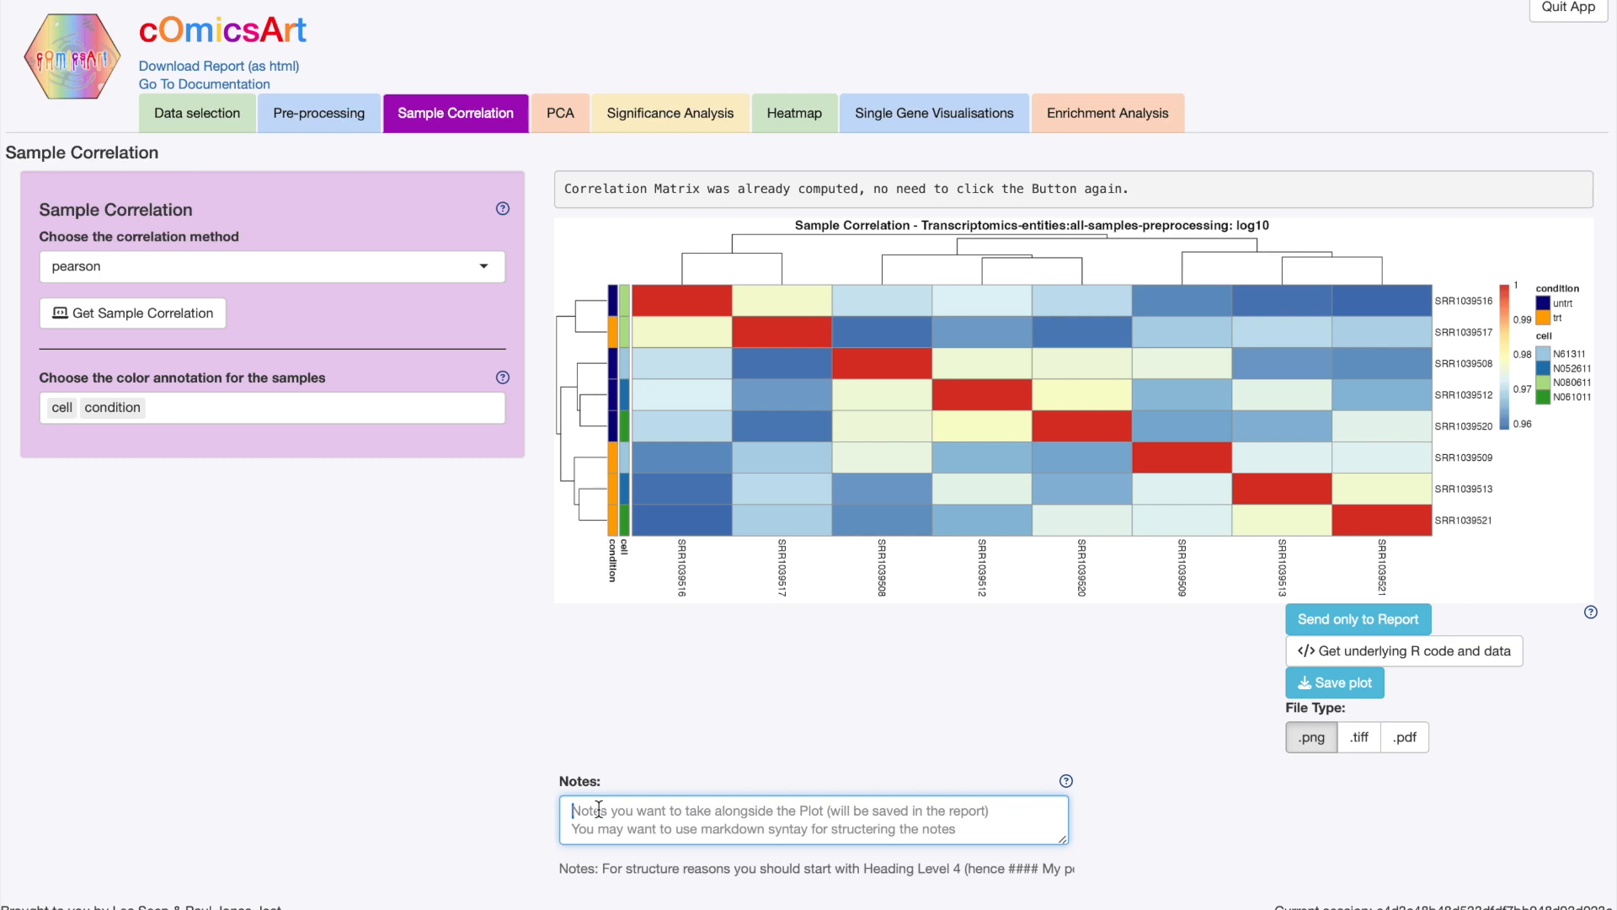
{"action": "type", "text": "These Are Notes"}
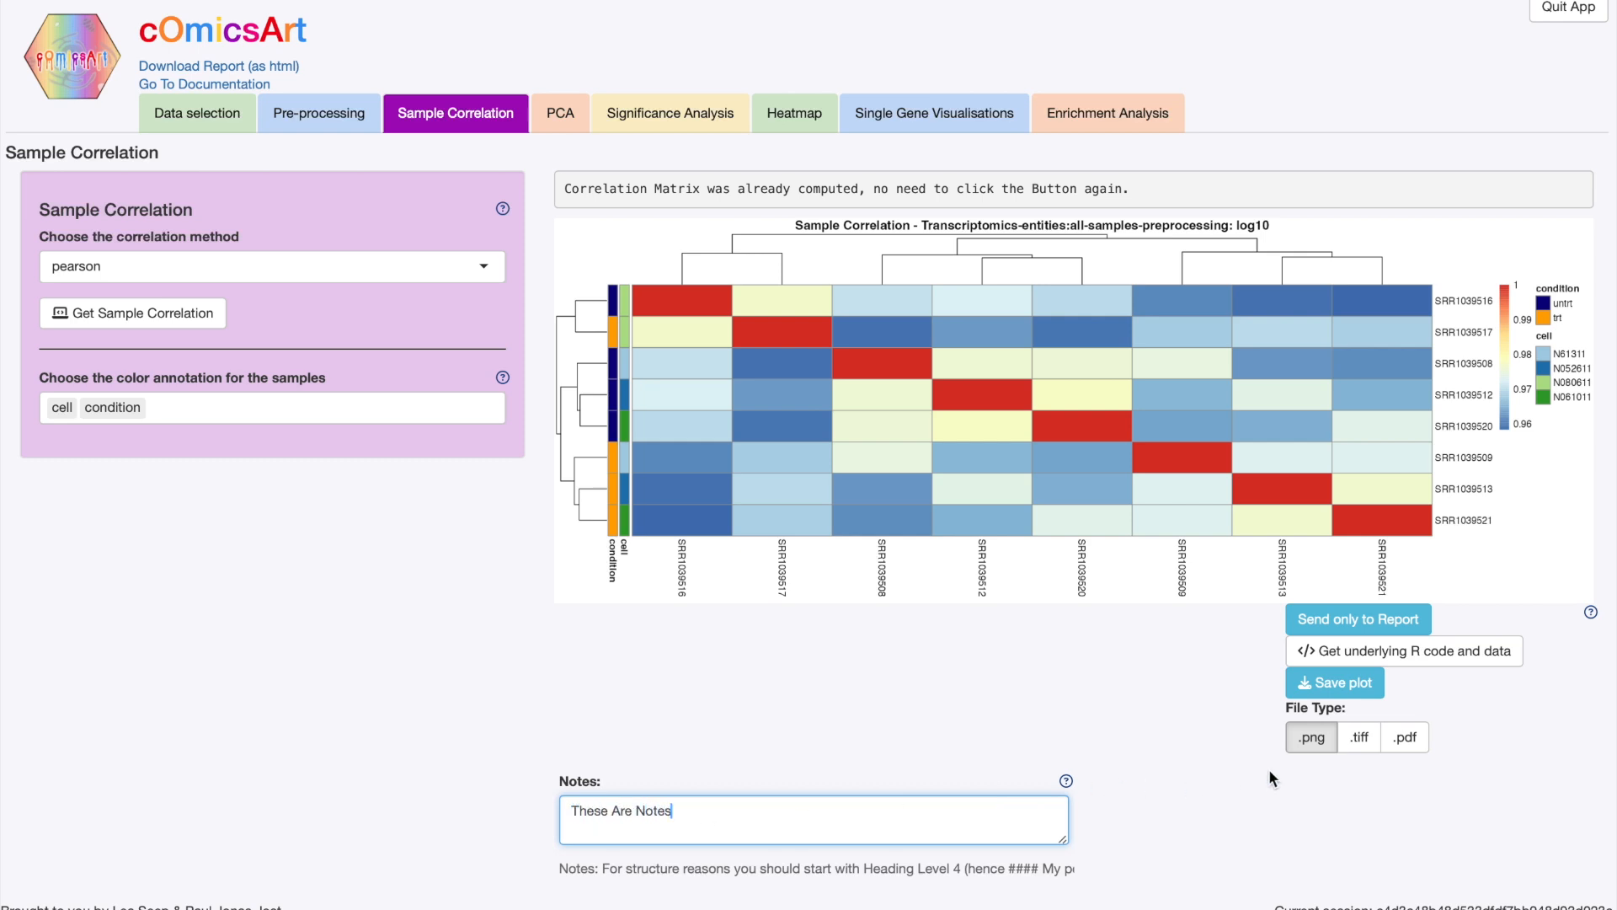
{"action": "left_click", "coordinate": [998, 709]}
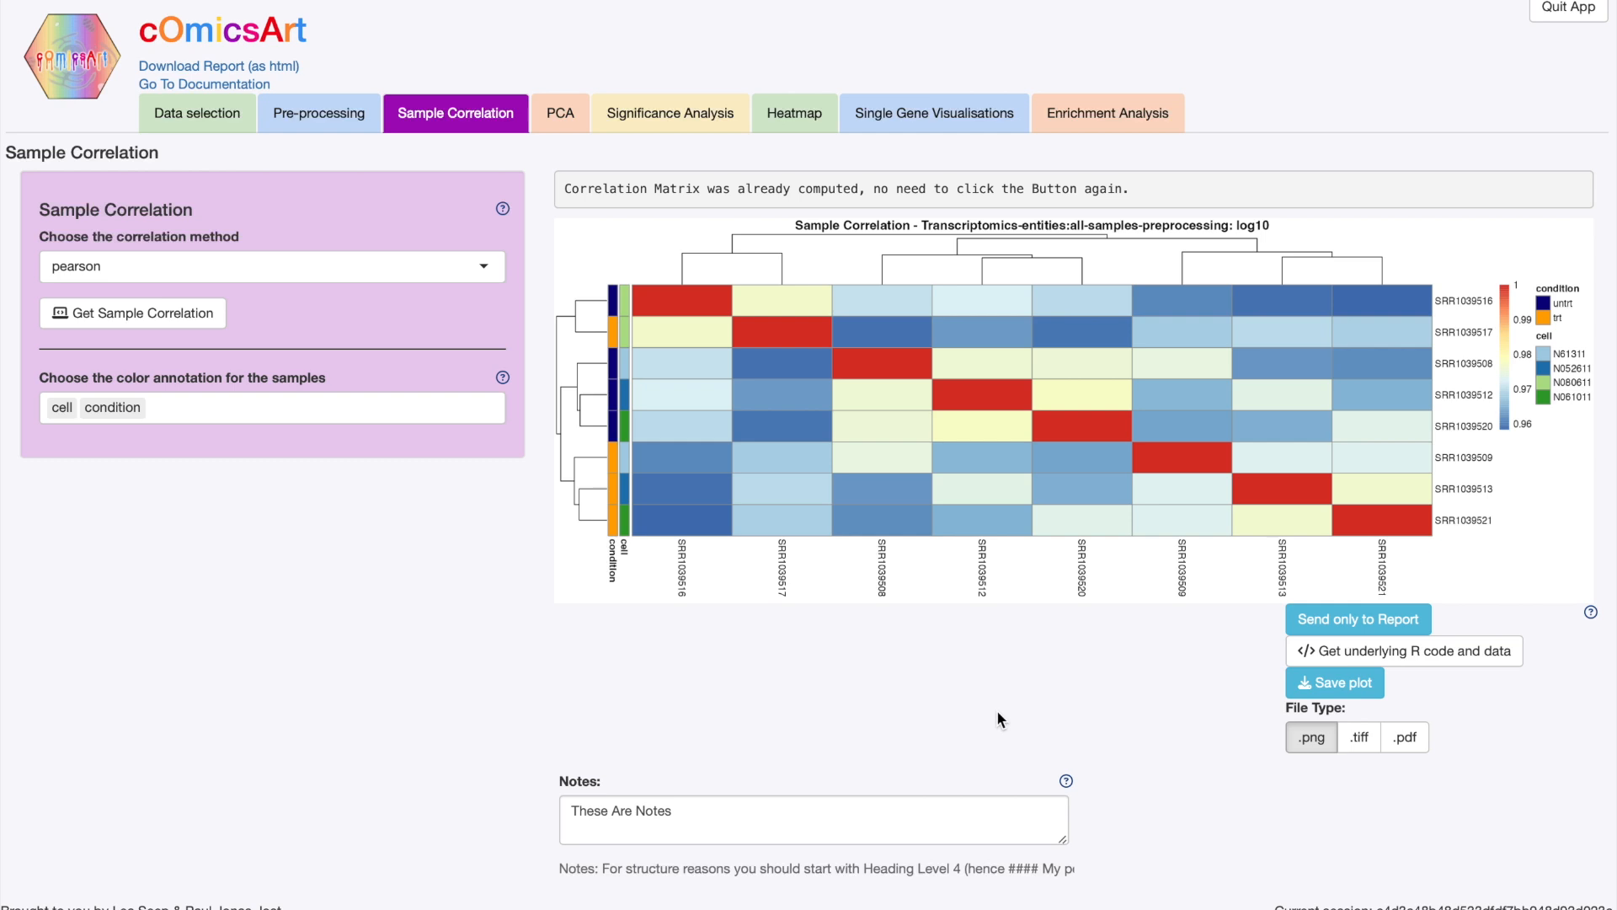
{"action": "left_click", "coordinate": [1319, 633]}
Switch the correlation method to spearman and recompute the sample correlation
{"action": "left_click", "coordinate": [374, 268]}
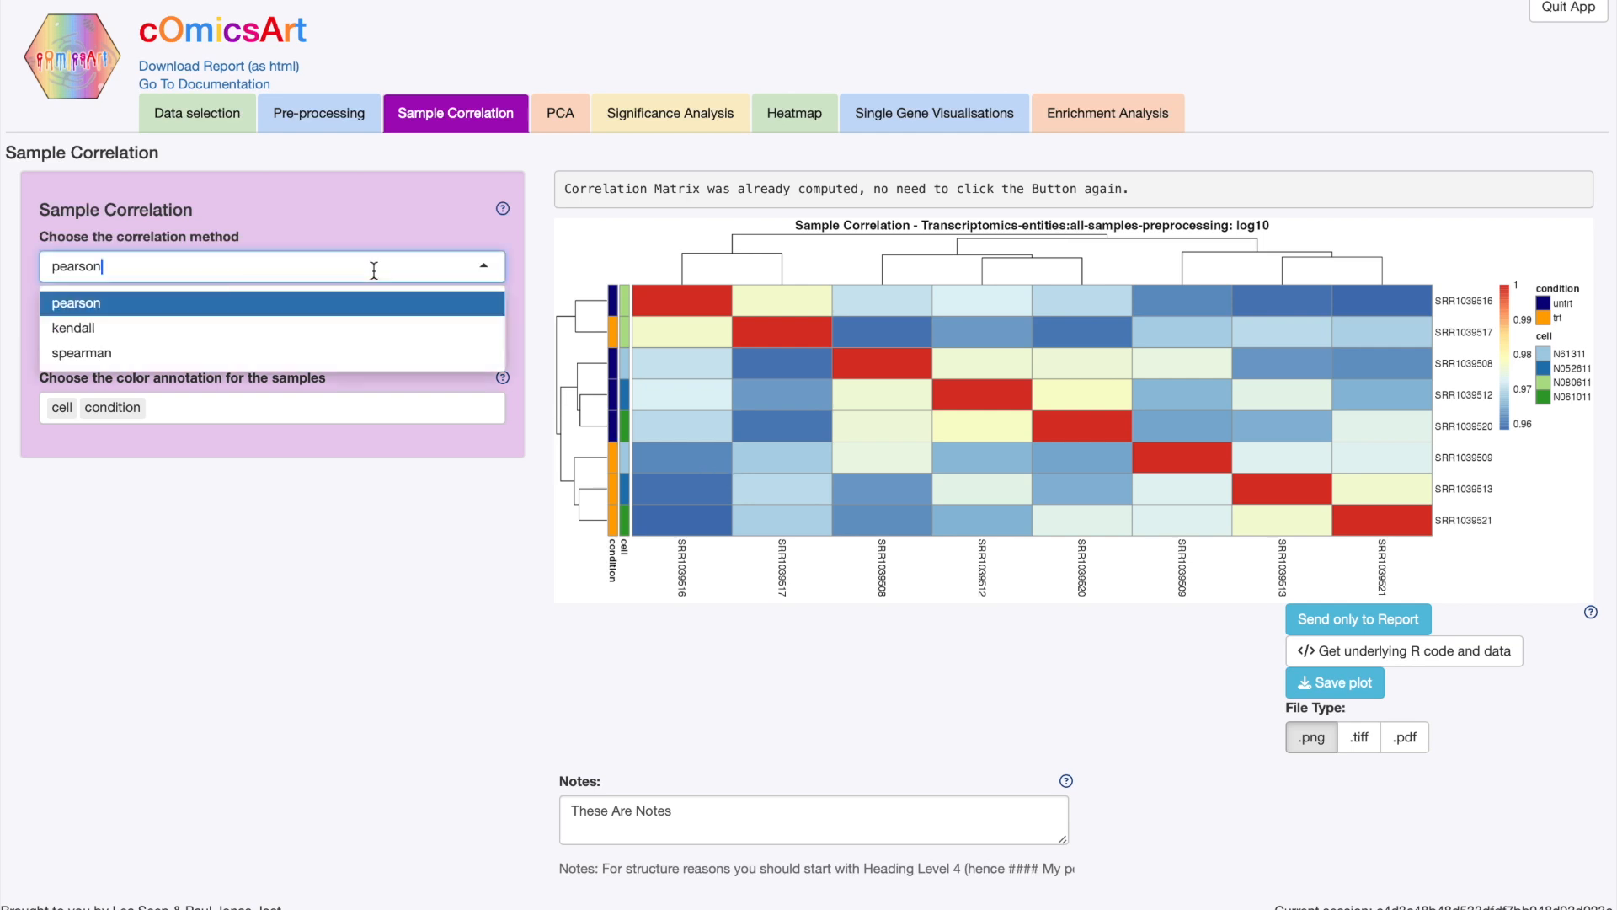
{"action": "left_click", "coordinate": [164, 352]}
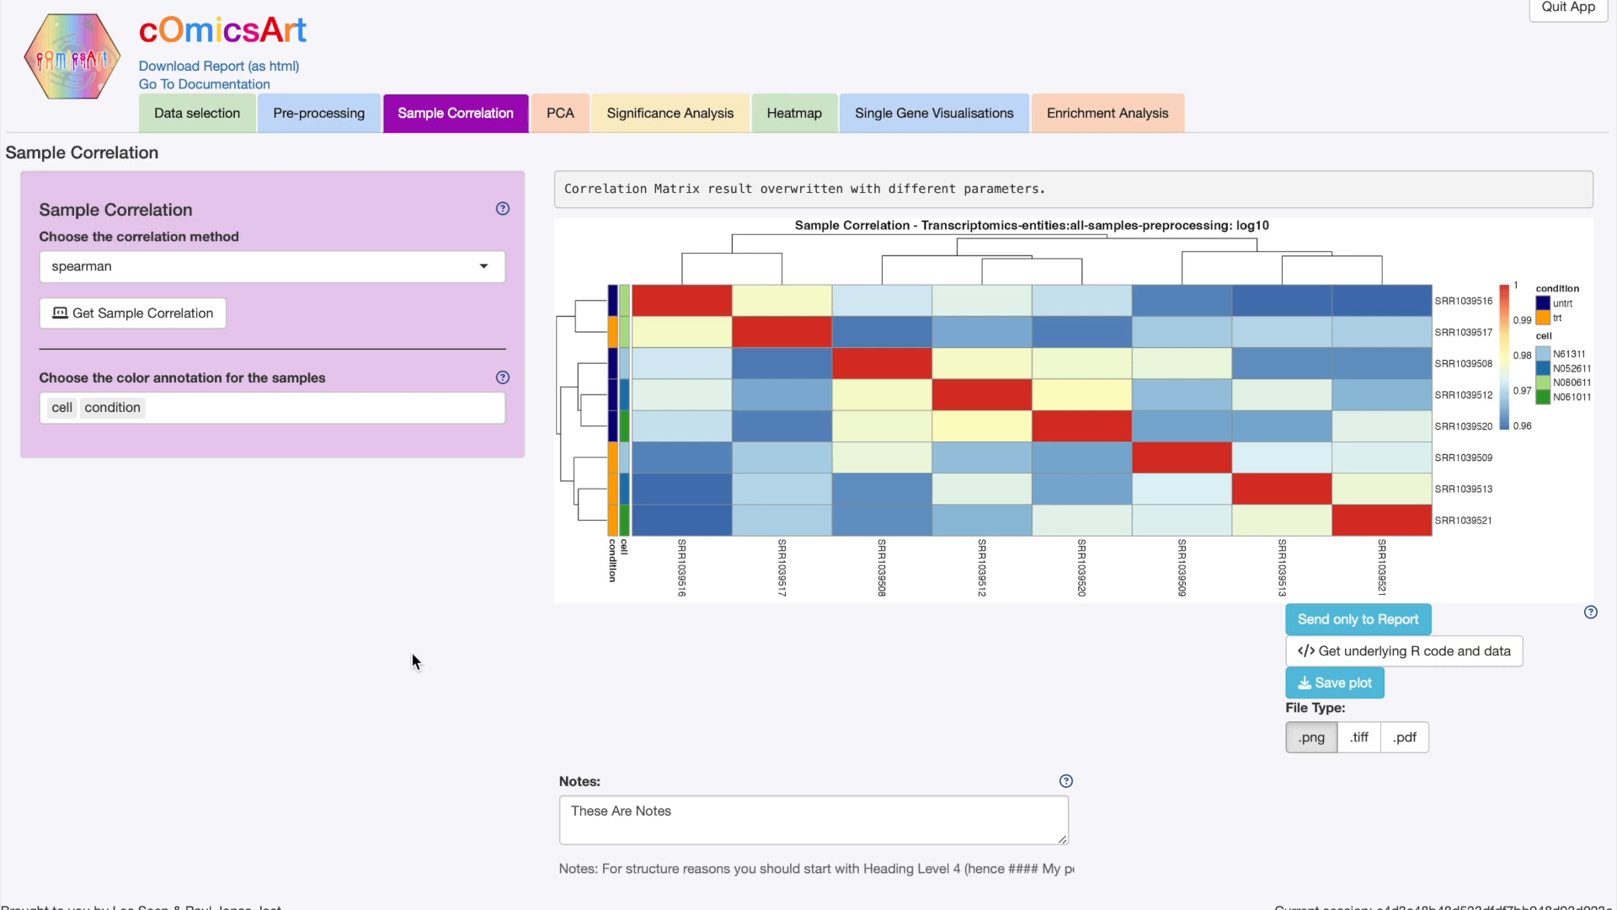
Compute the PCA without restricting the data, and look at the data selection options, switching them back off
{"action": "left_click", "coordinate": [556, 115]}
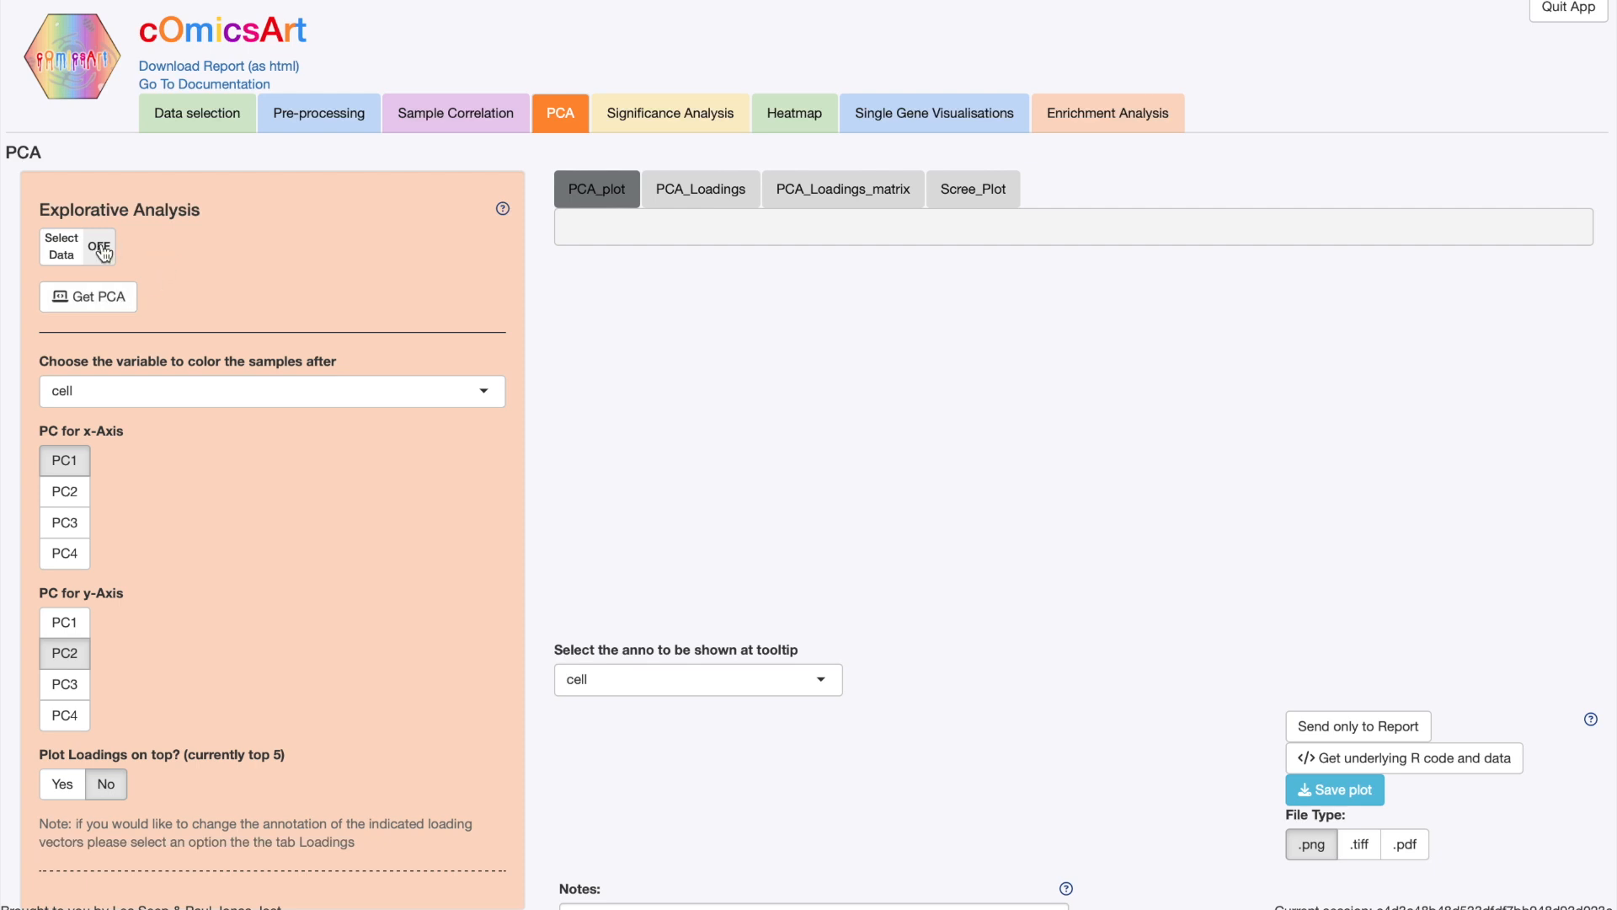
{"action": "left_click", "coordinate": [98, 308]}
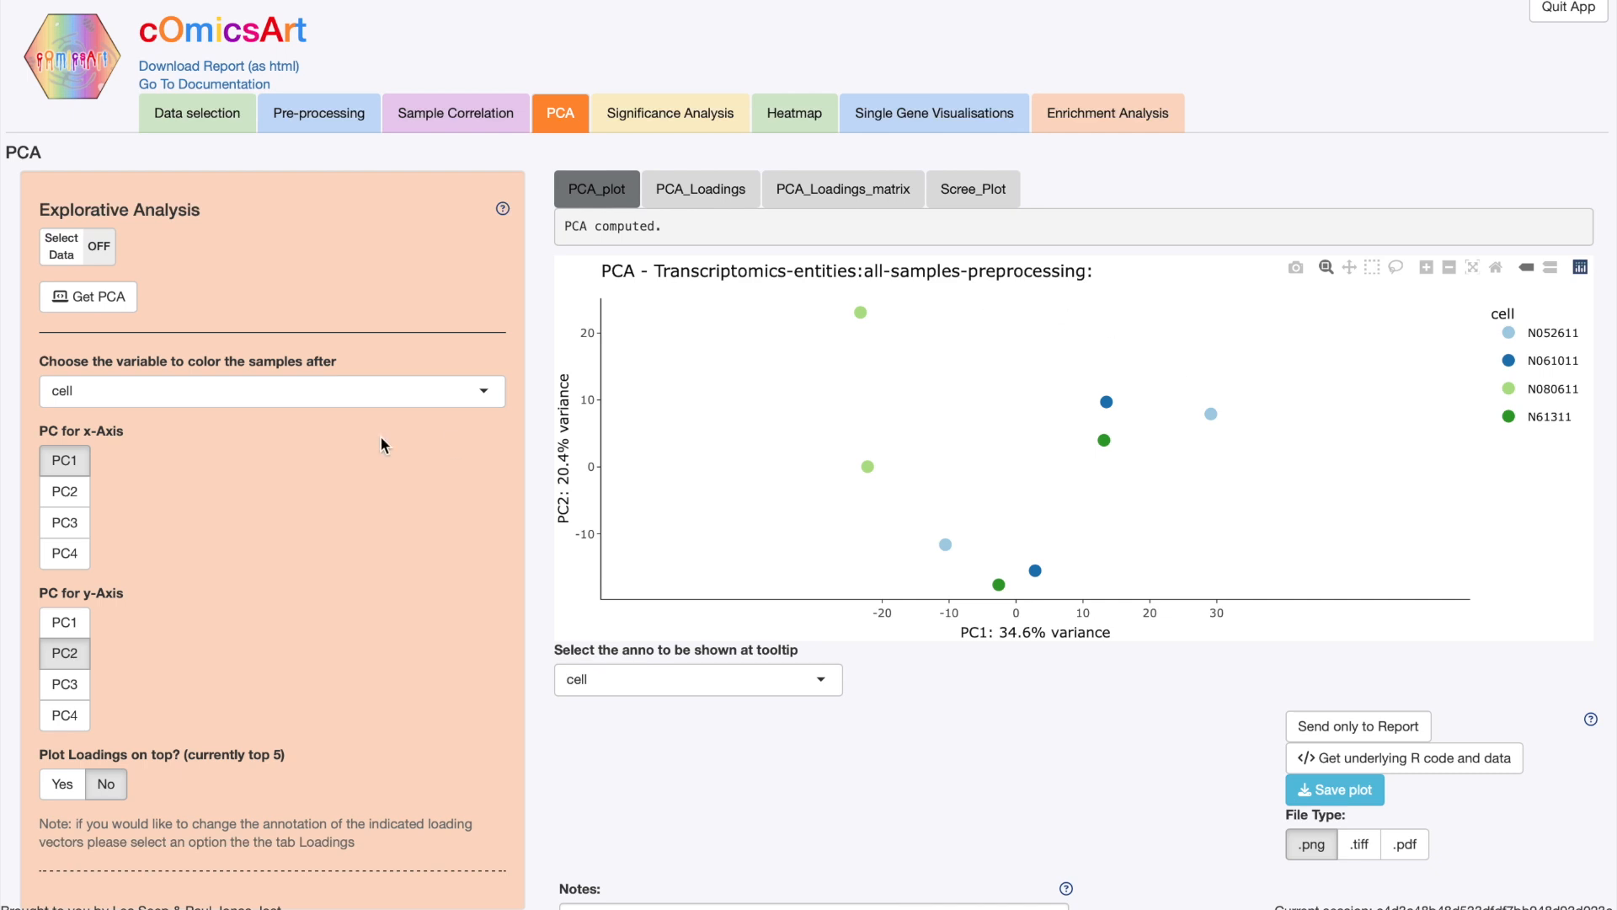
{"action": "left_click", "coordinate": [107, 257]}
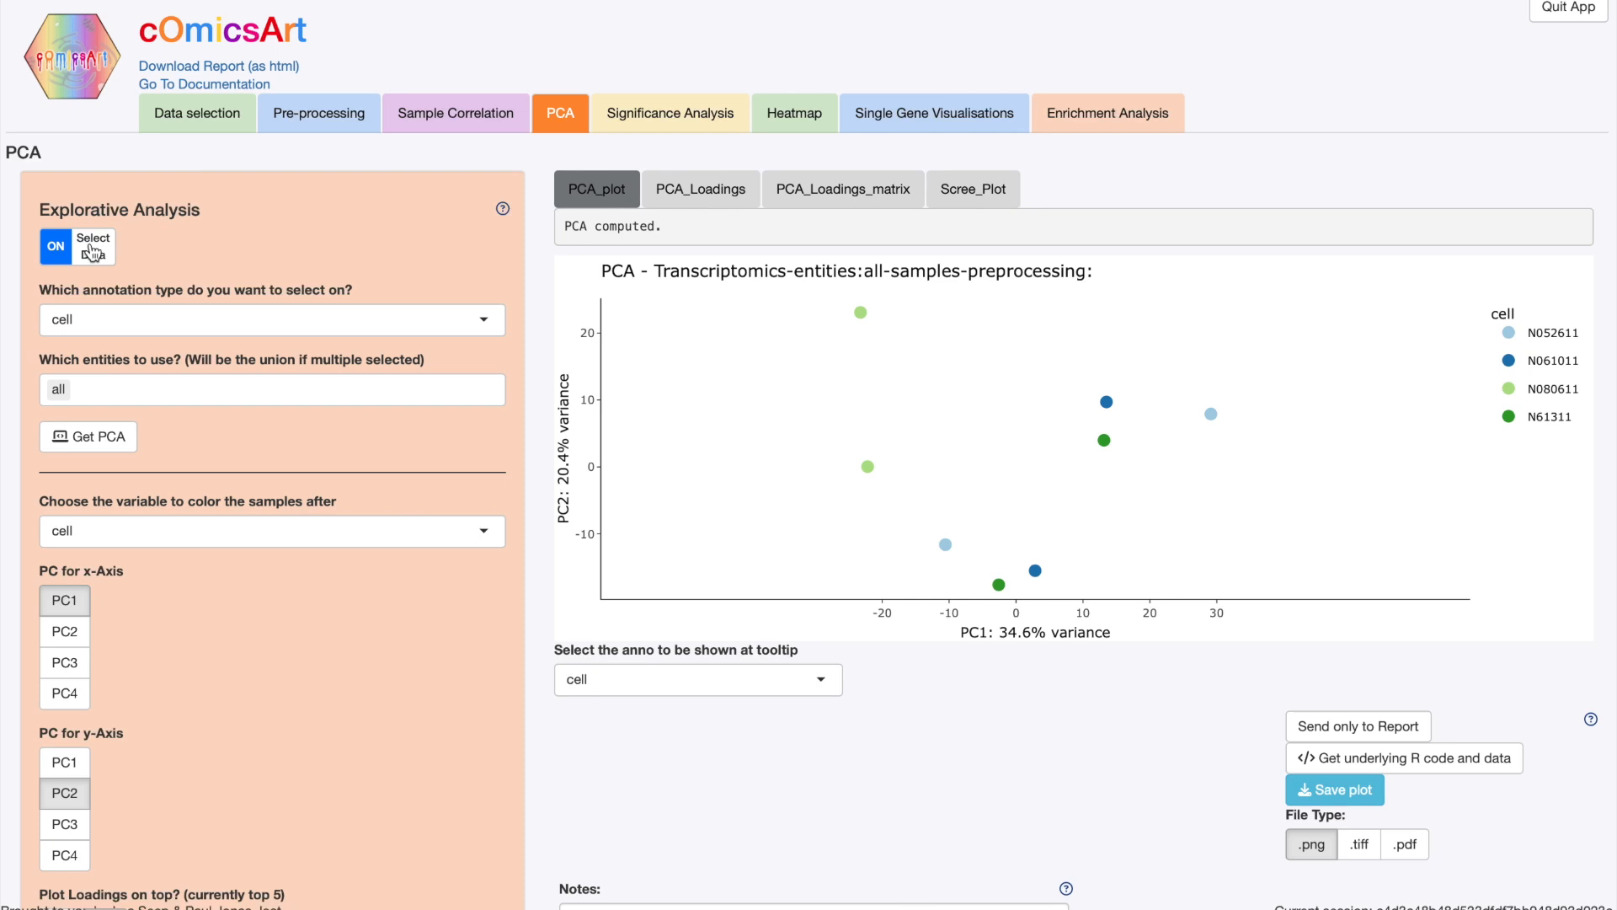
{"action": "left_click", "coordinate": [93, 249]}
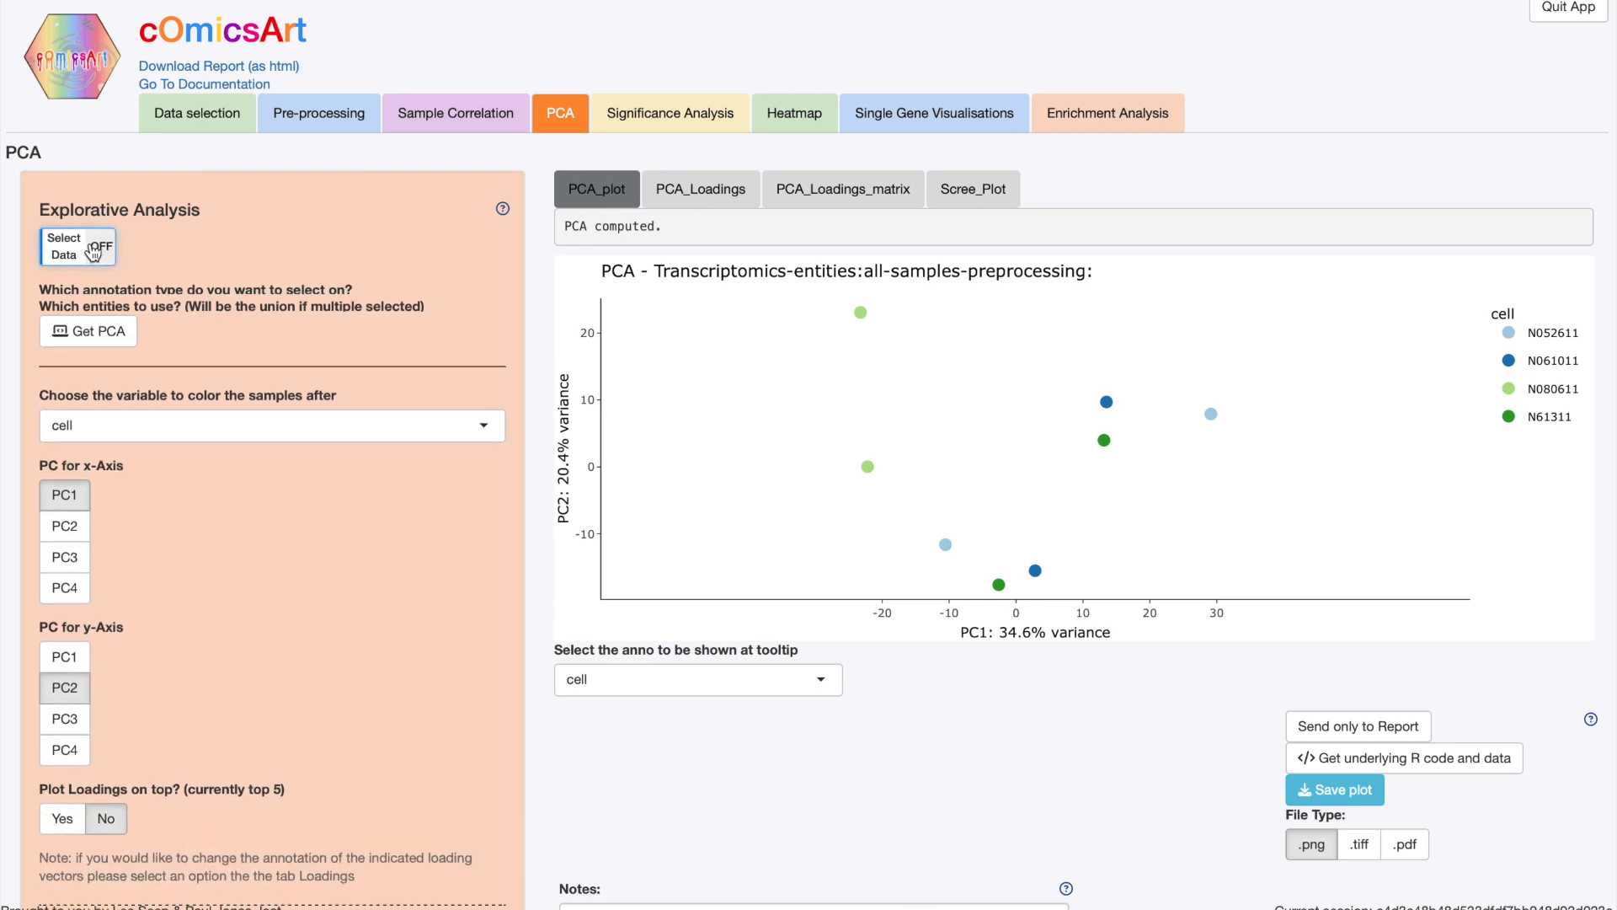
Set the annotation shown in the PCA plot's tooltip to Sample
{"action": "scroll", "coordinate": [266, 281], "scroll_direction": "down", "scroll_amount": 1}
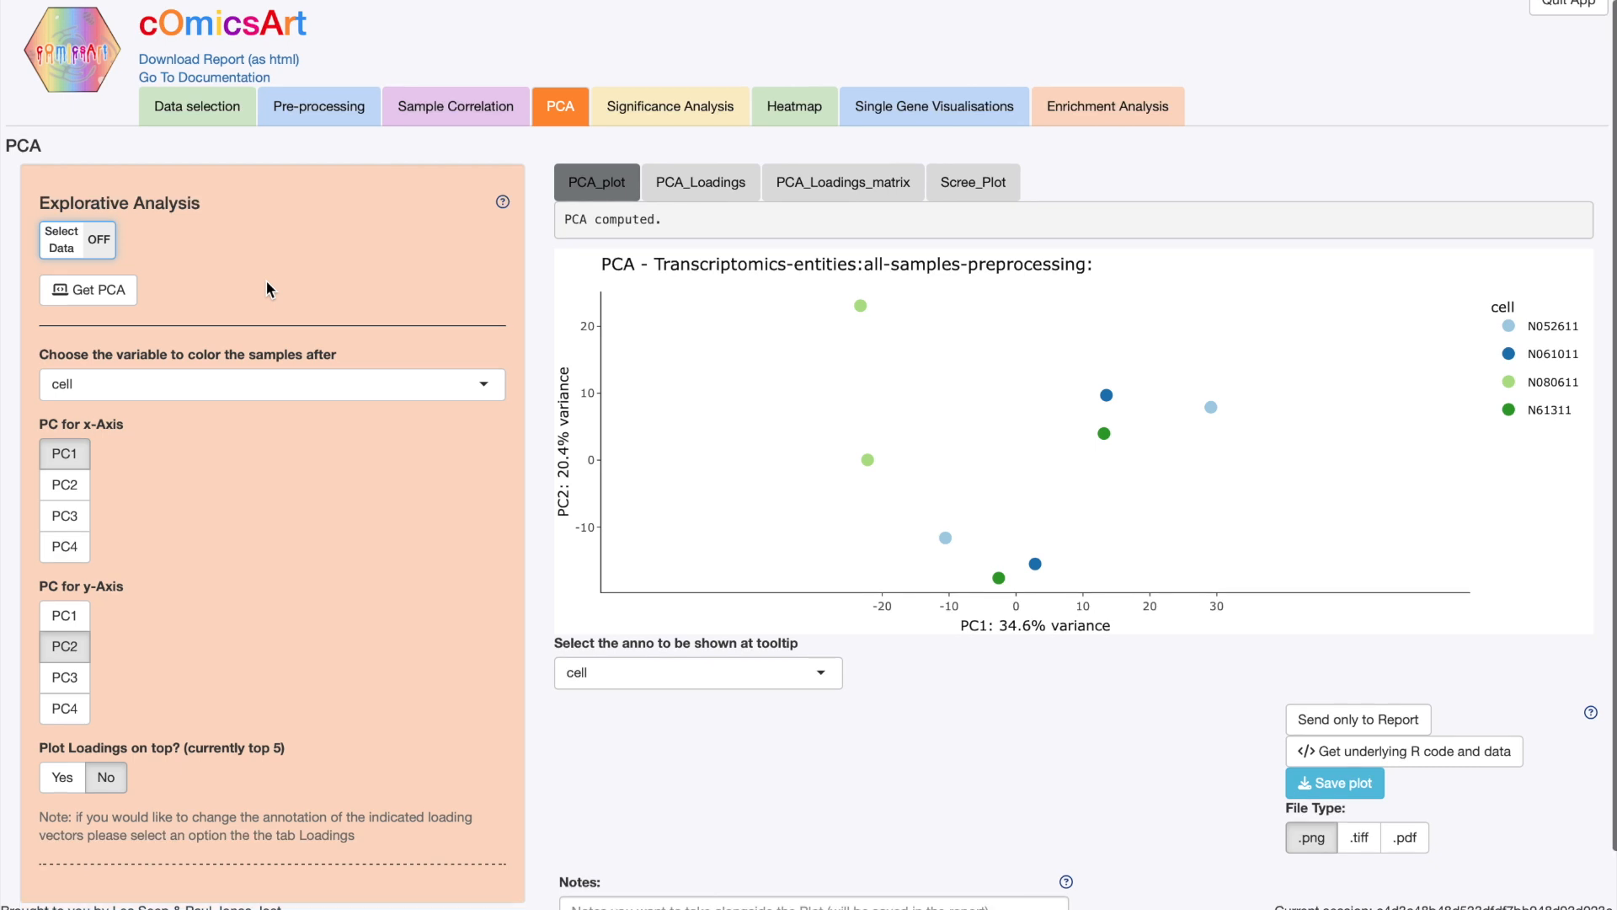
{"action": "scroll", "coordinate": [266, 280], "scroll_direction": "down", "scroll_amount": 1}
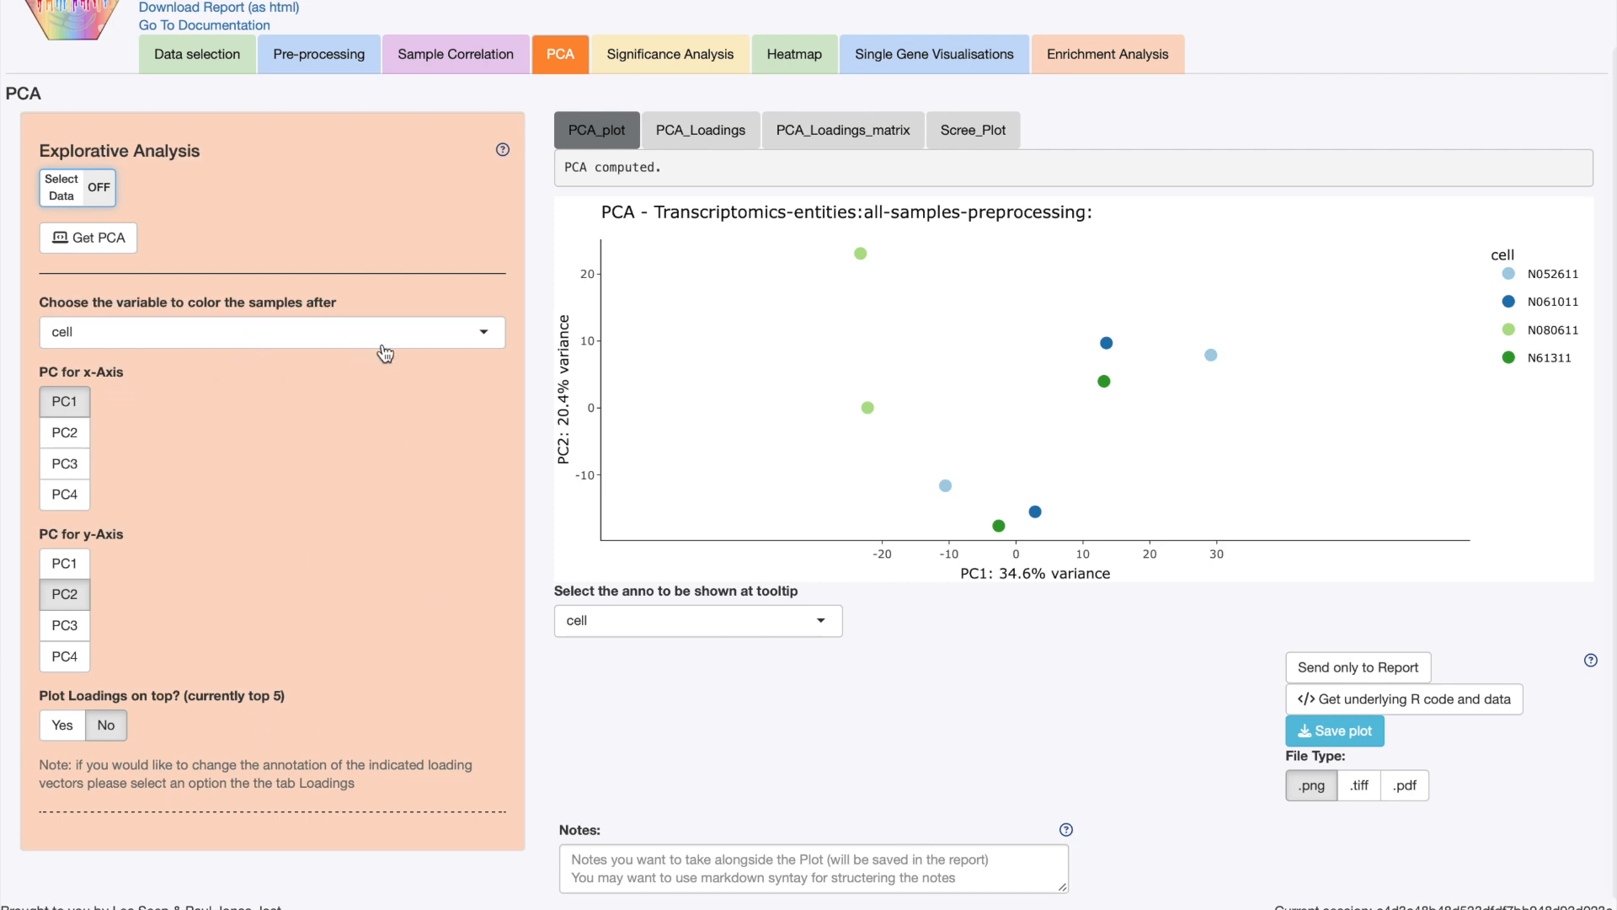
{"action": "mouse_move", "coordinate": [1120, 413]}
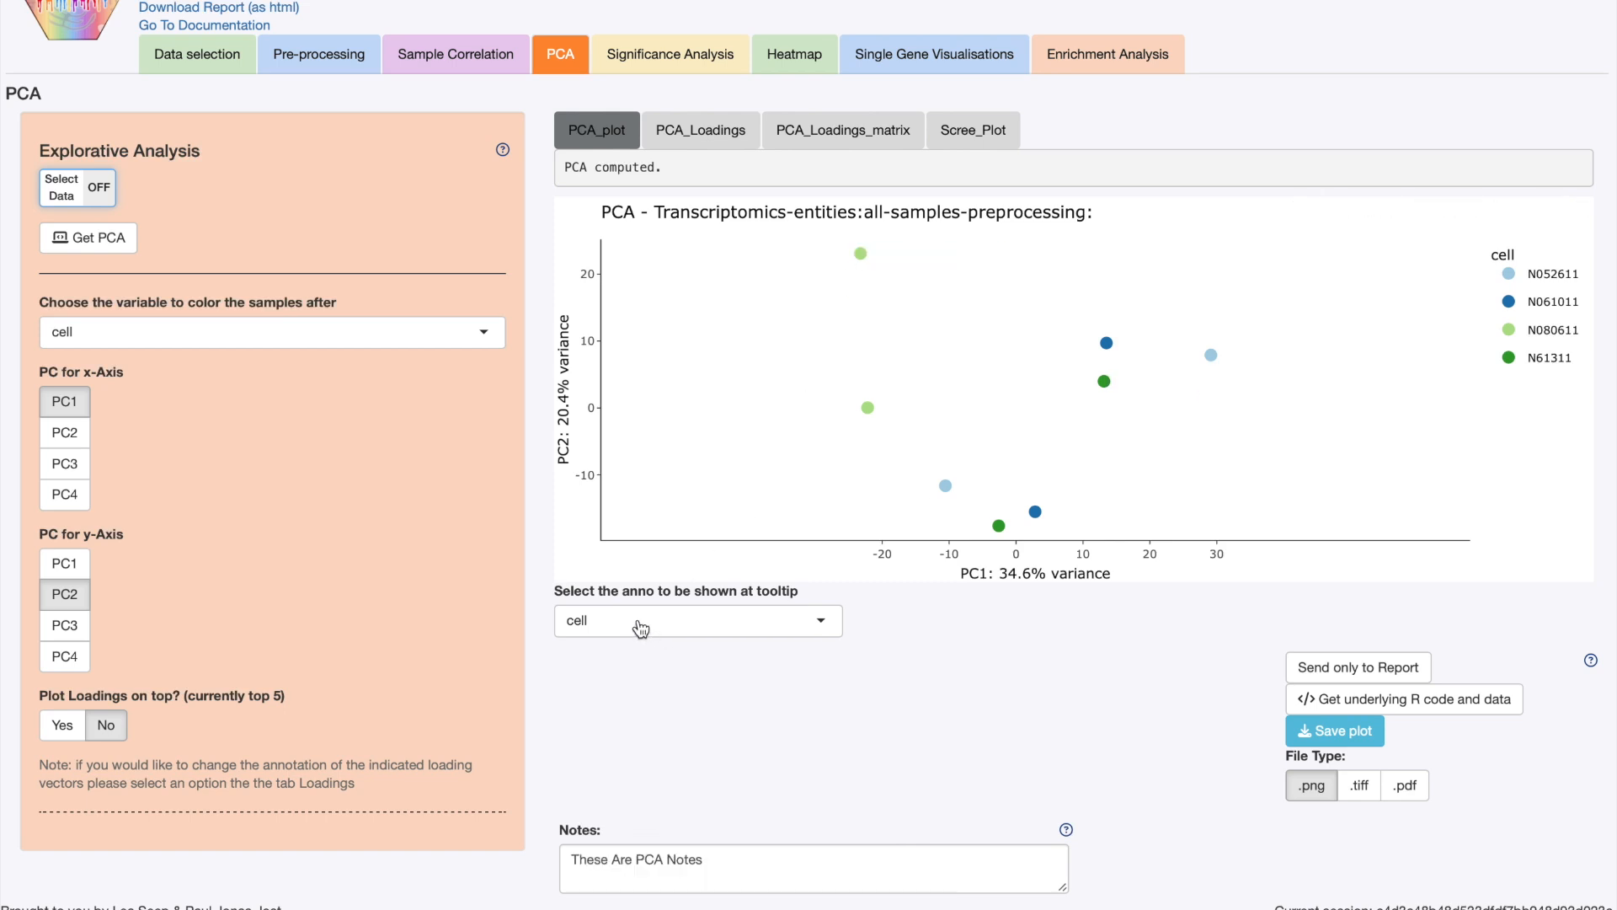
{"action": "left_click", "coordinate": [639, 620]}
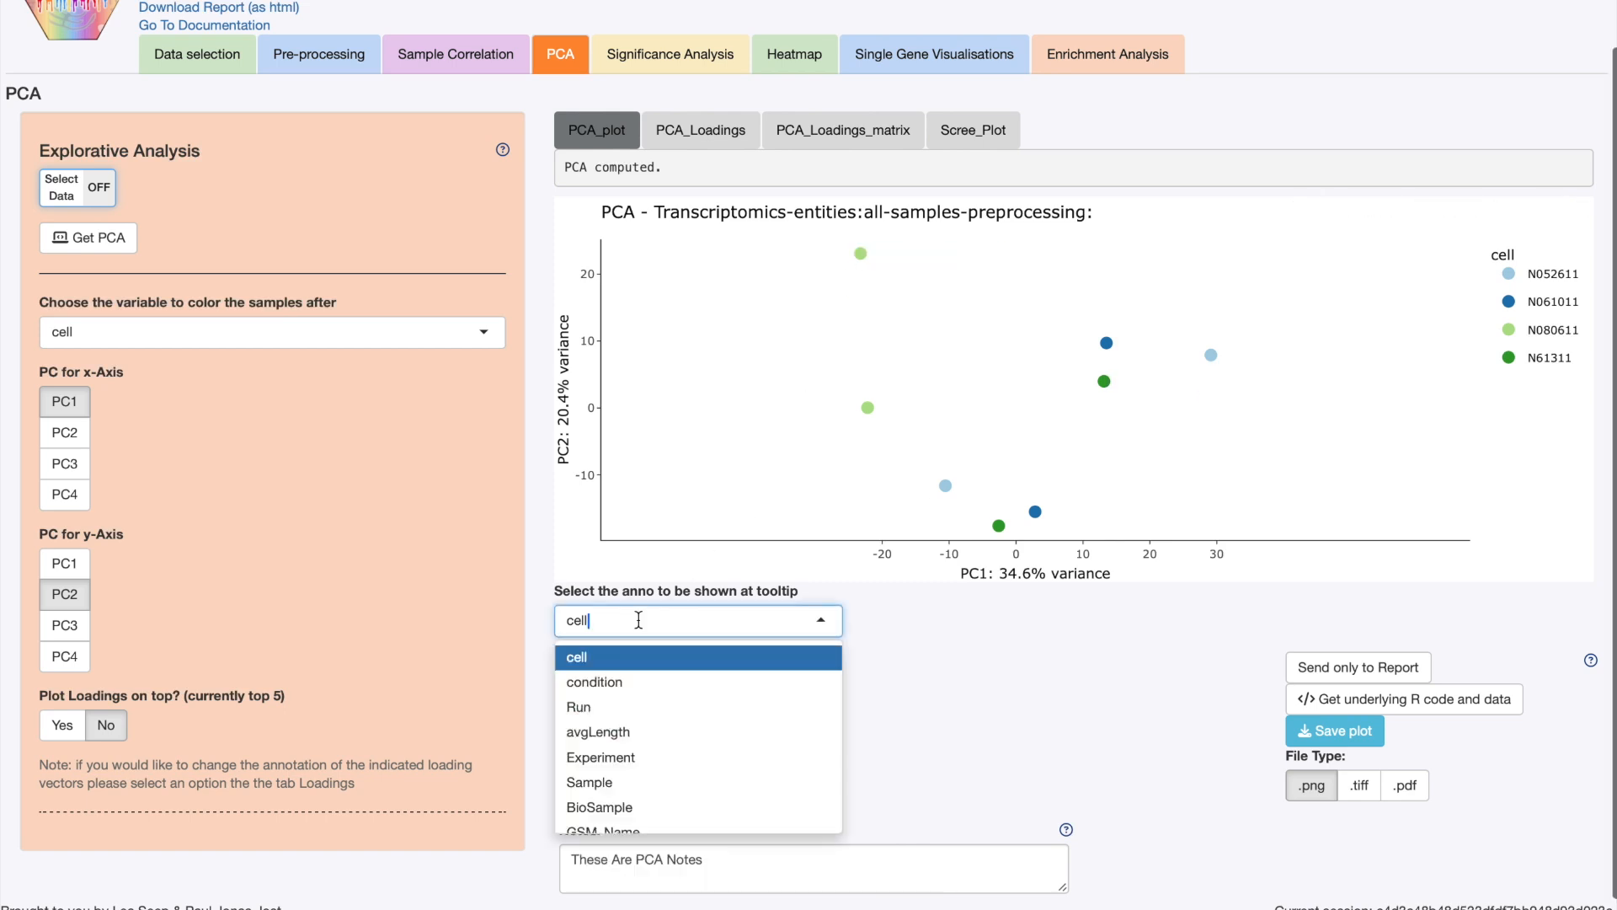
{"action": "left_click", "coordinate": [625, 781]}
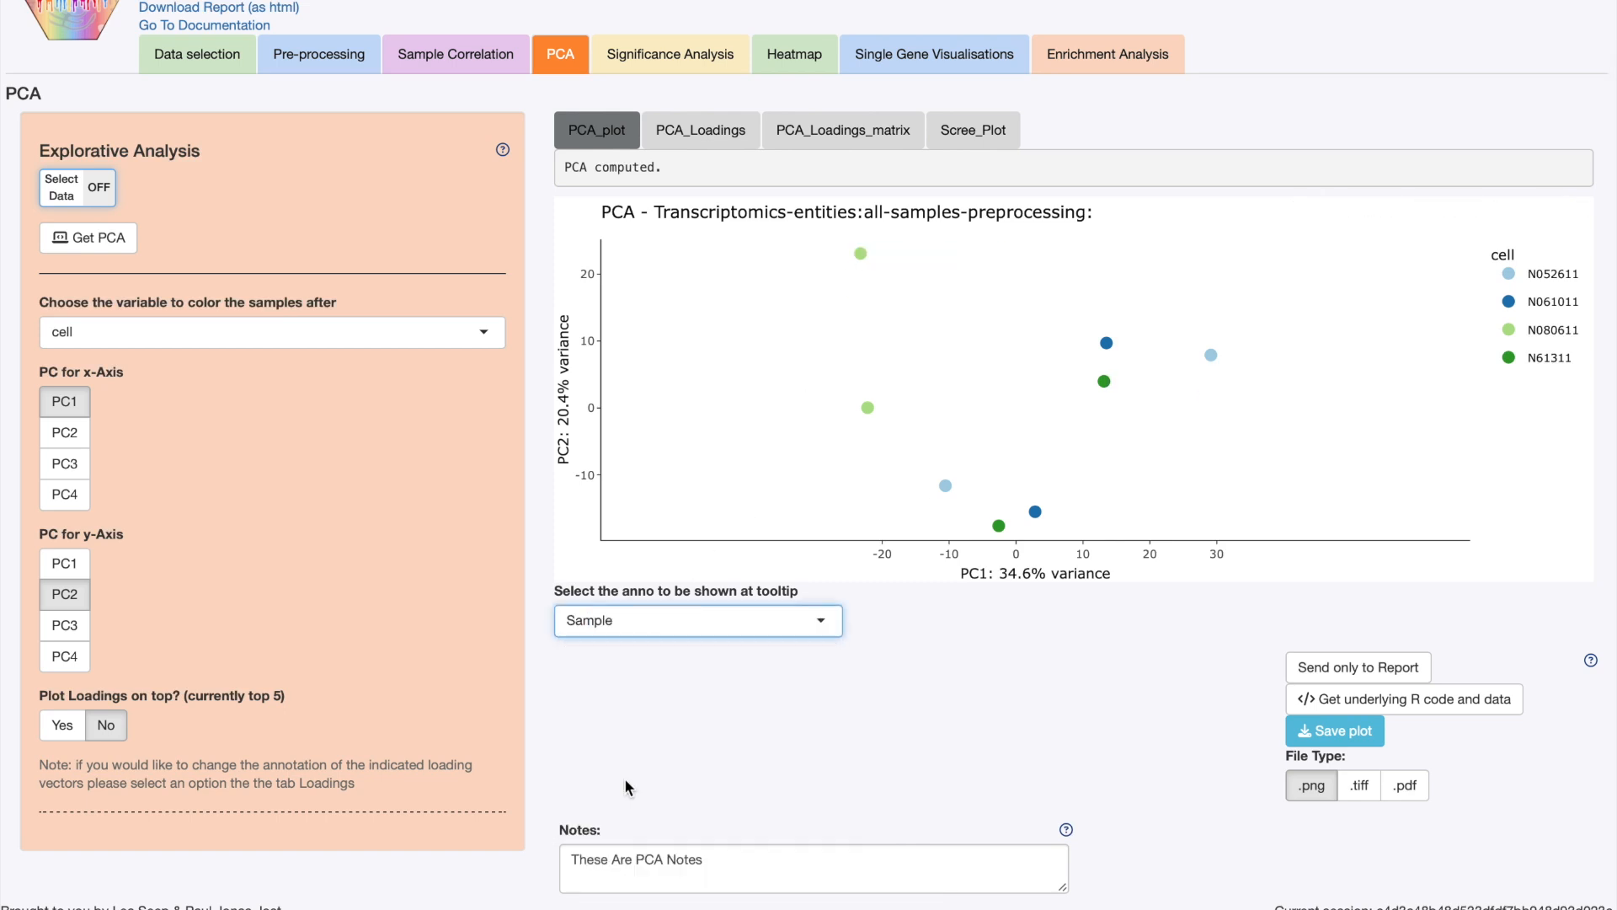
{"action": "mouse_move", "coordinate": [867, 257]}
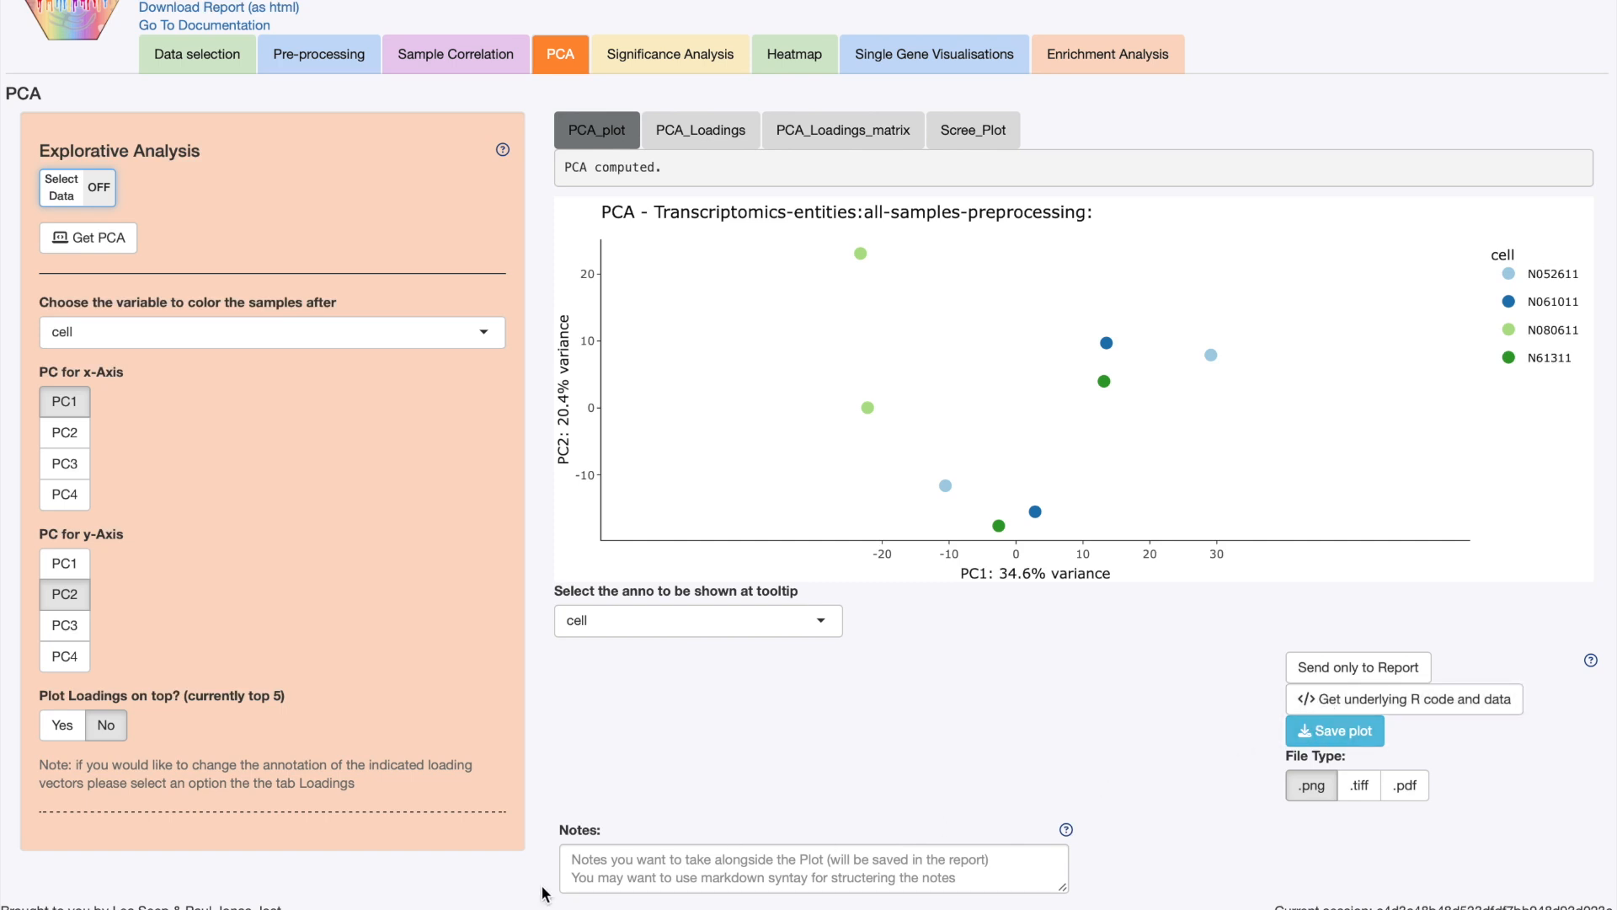
Enter "These Are PCA Notes" as the notes for the PCA plot
{"action": "left_click", "coordinate": [608, 872]}
{"action": "type", "text": "These Are PCA Notes"}
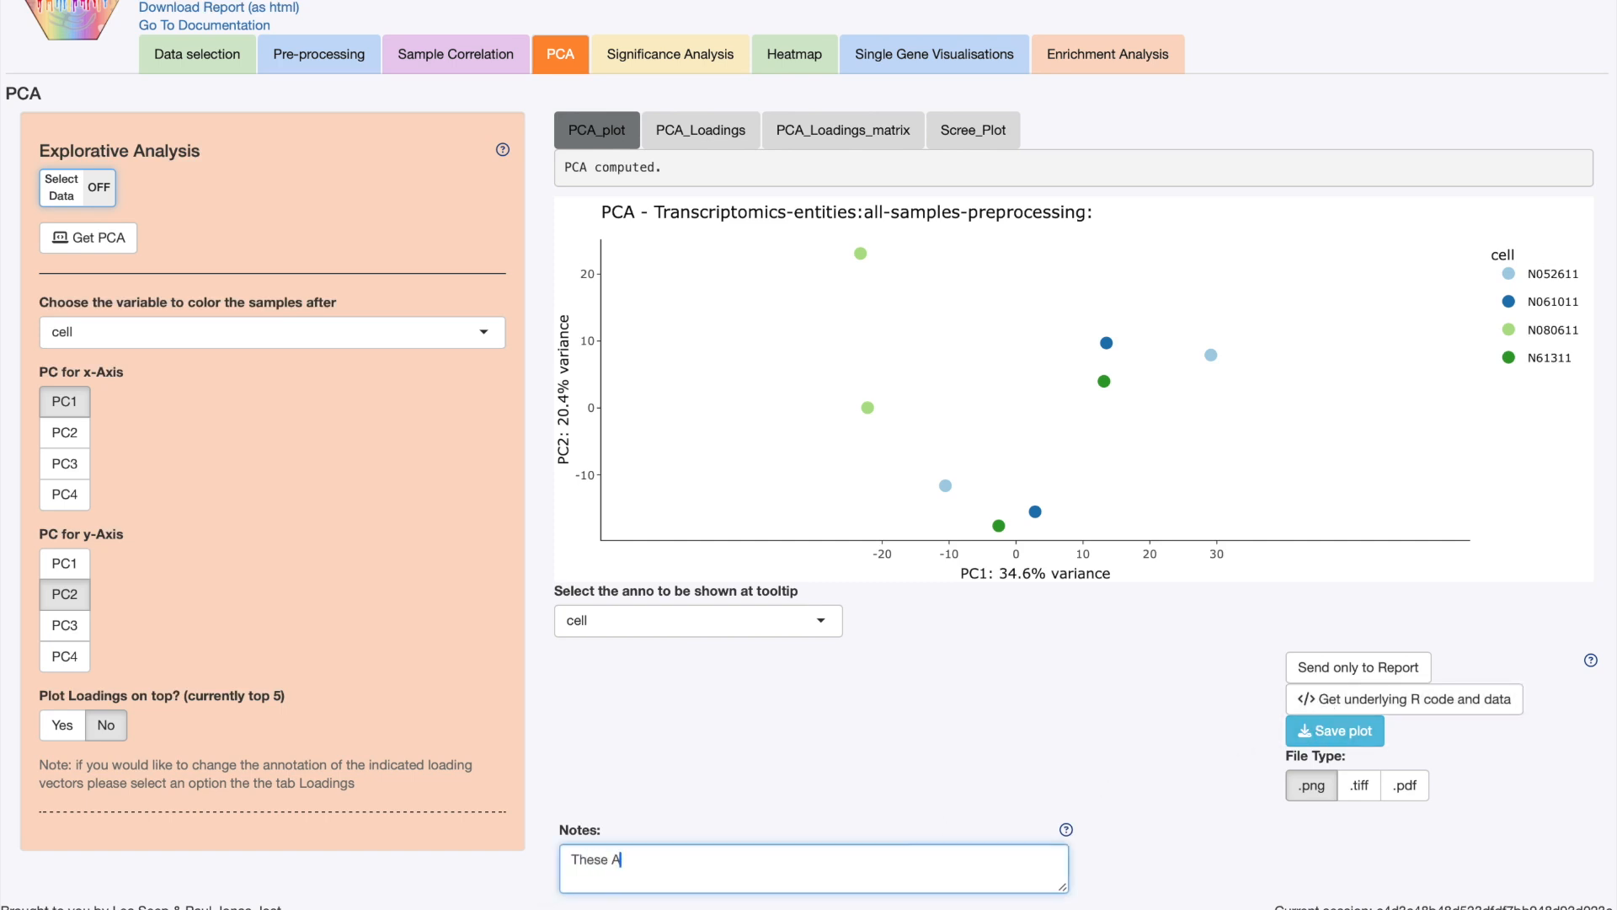
{"action": "left_click", "coordinate": [698, 773]}
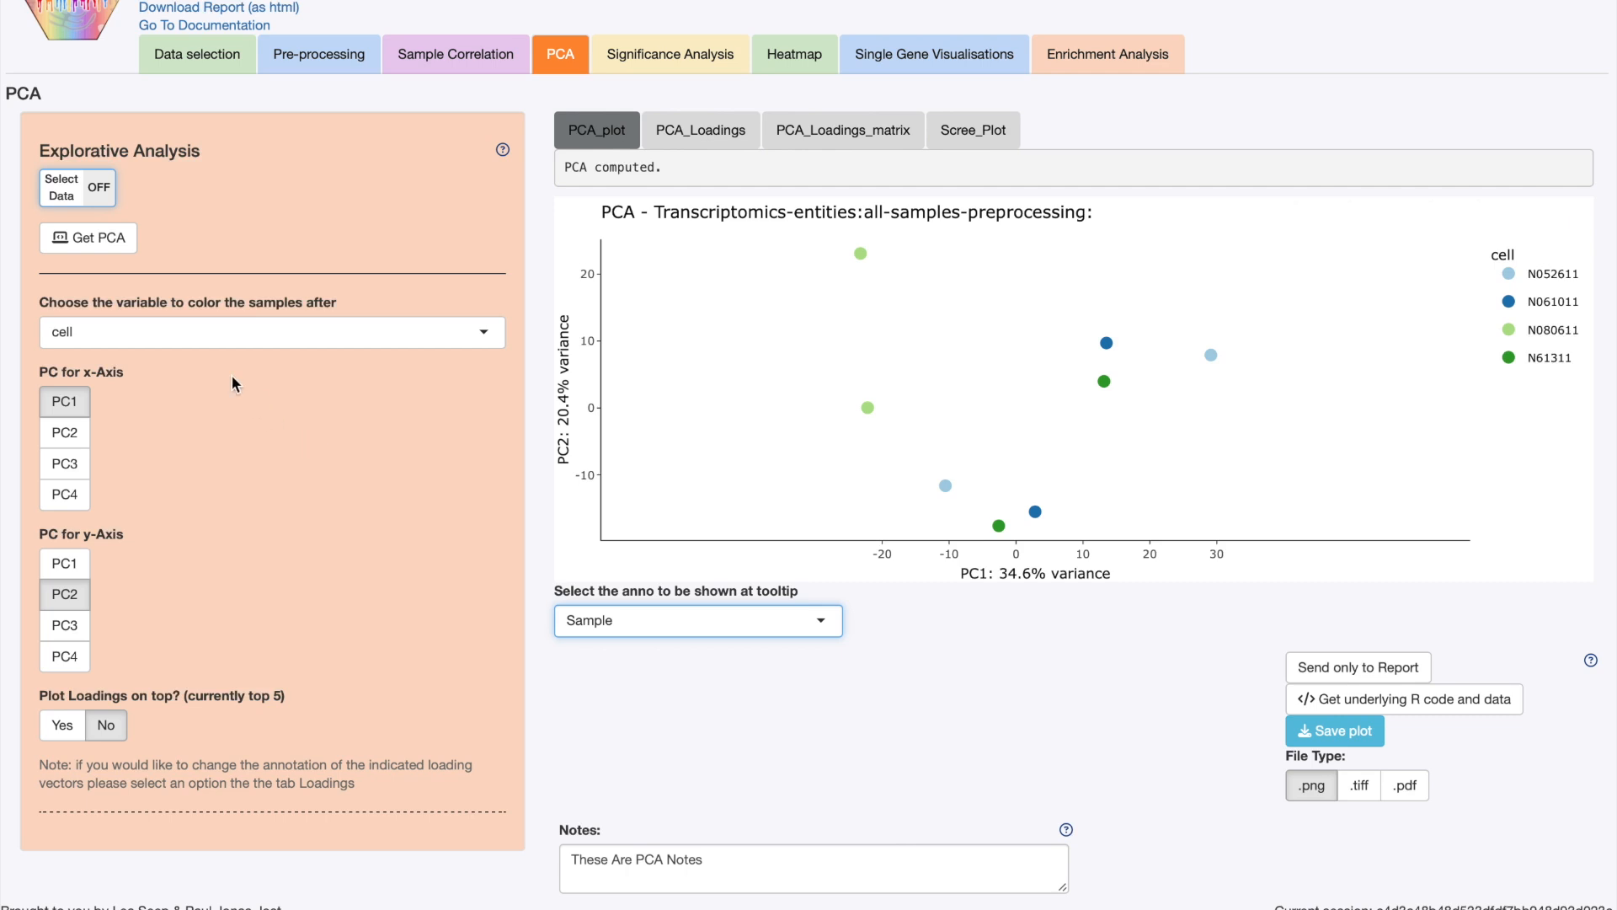
Color the PCA samples by condition and plot PC2 on the x-axis against PC3 on the y-axis
{"action": "left_click", "coordinate": [200, 335]}
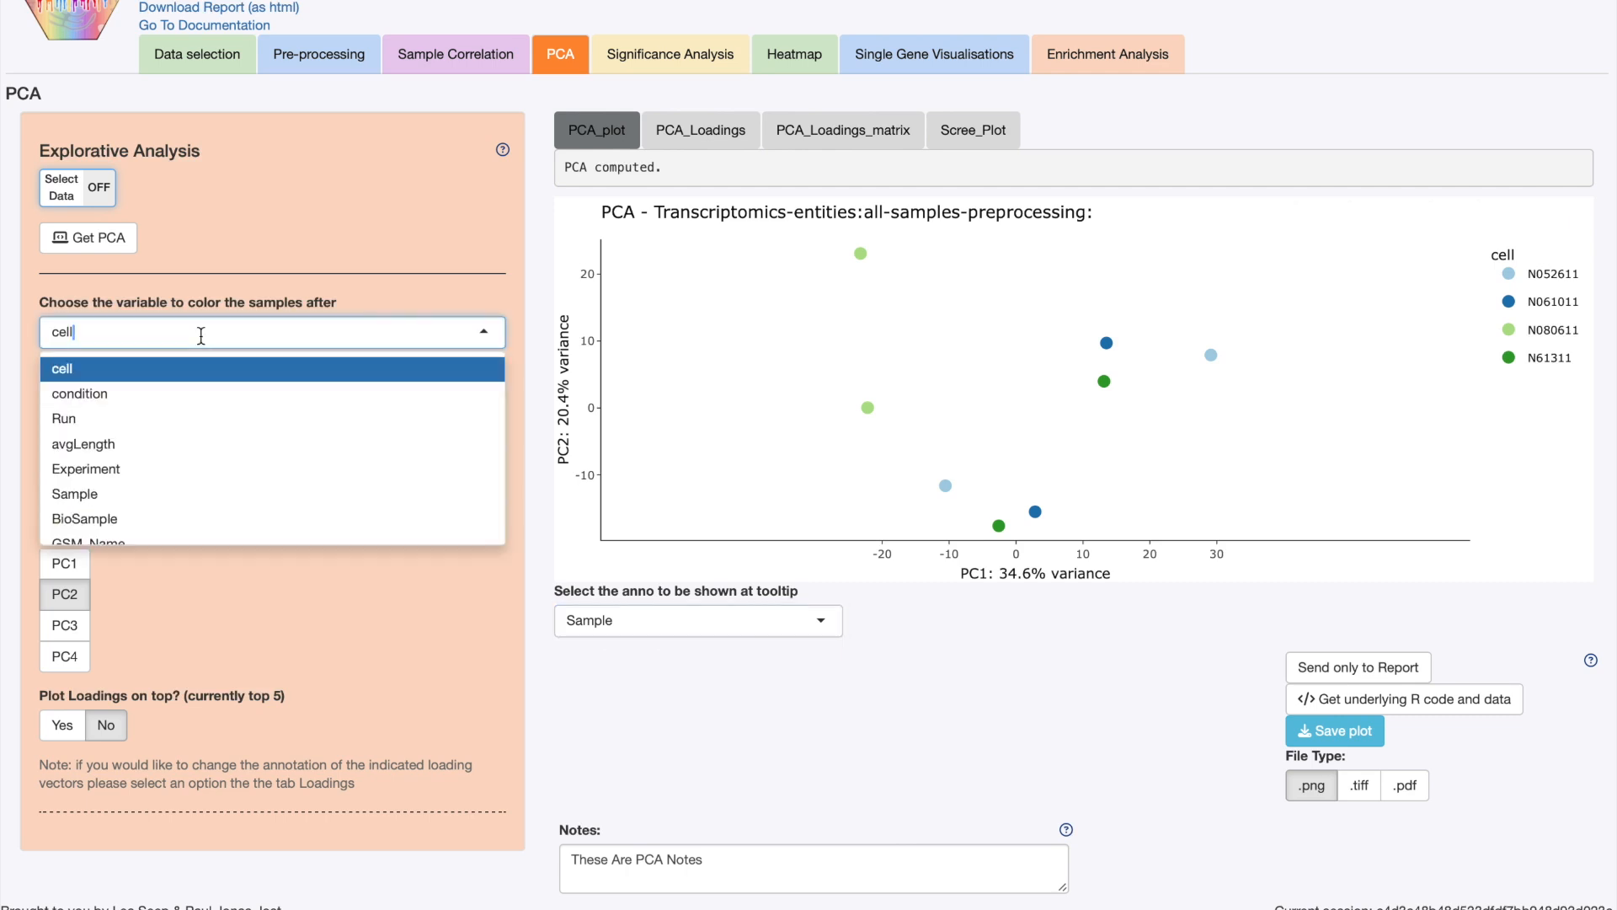
{"action": "left_click", "coordinate": [174, 394]}
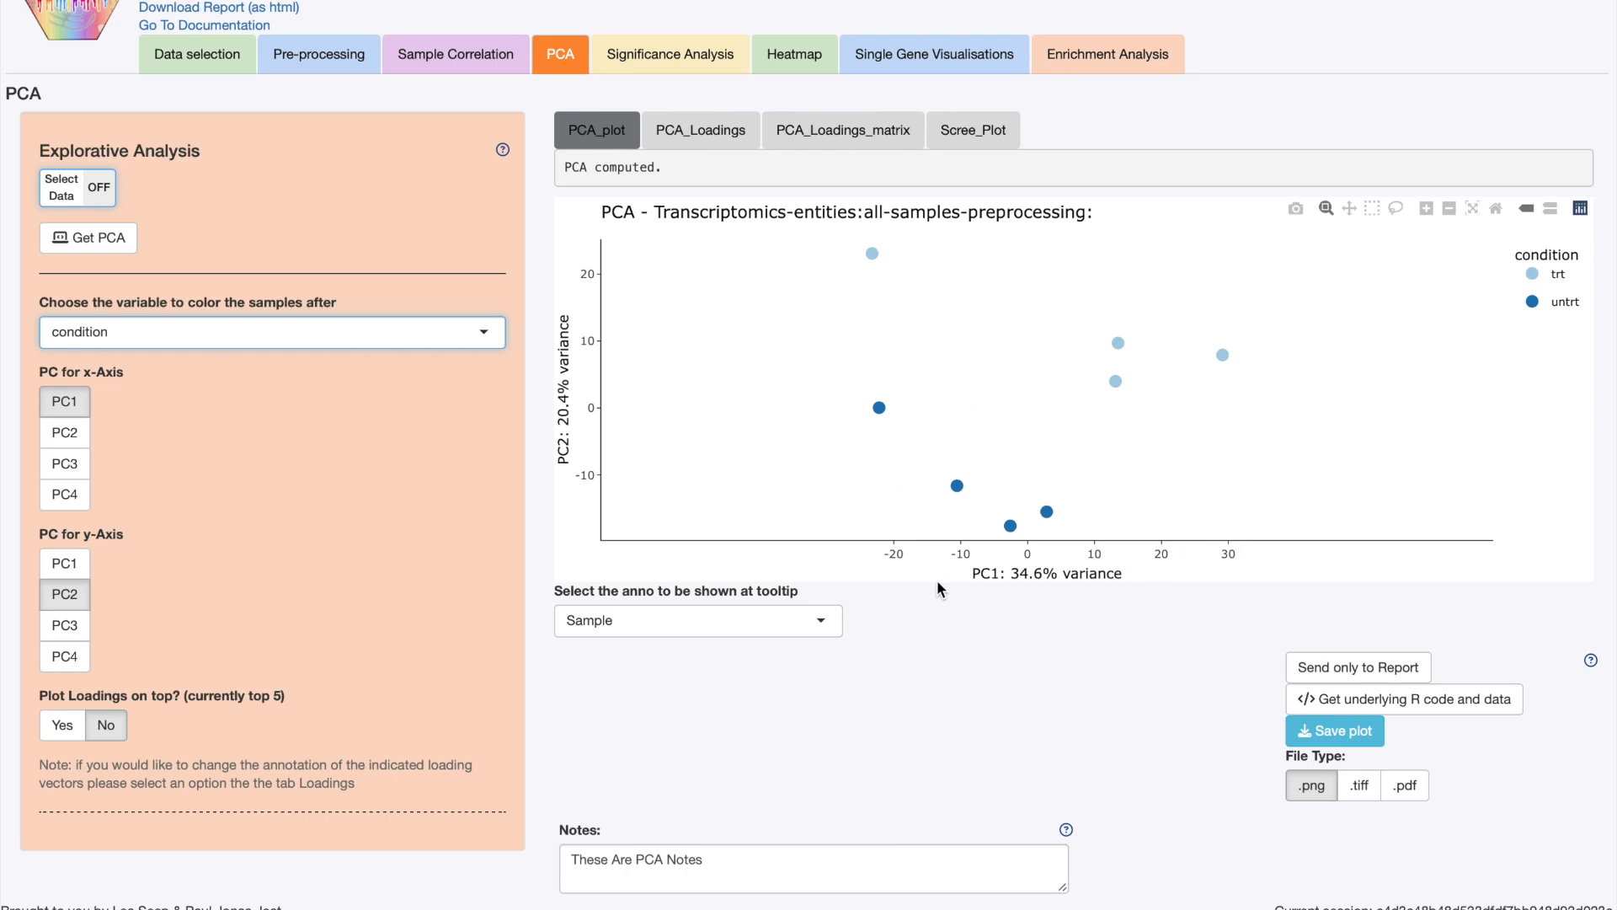
{"action": "left_click", "coordinate": [64, 432]}
{"action": "left_click", "coordinate": [75, 628]}
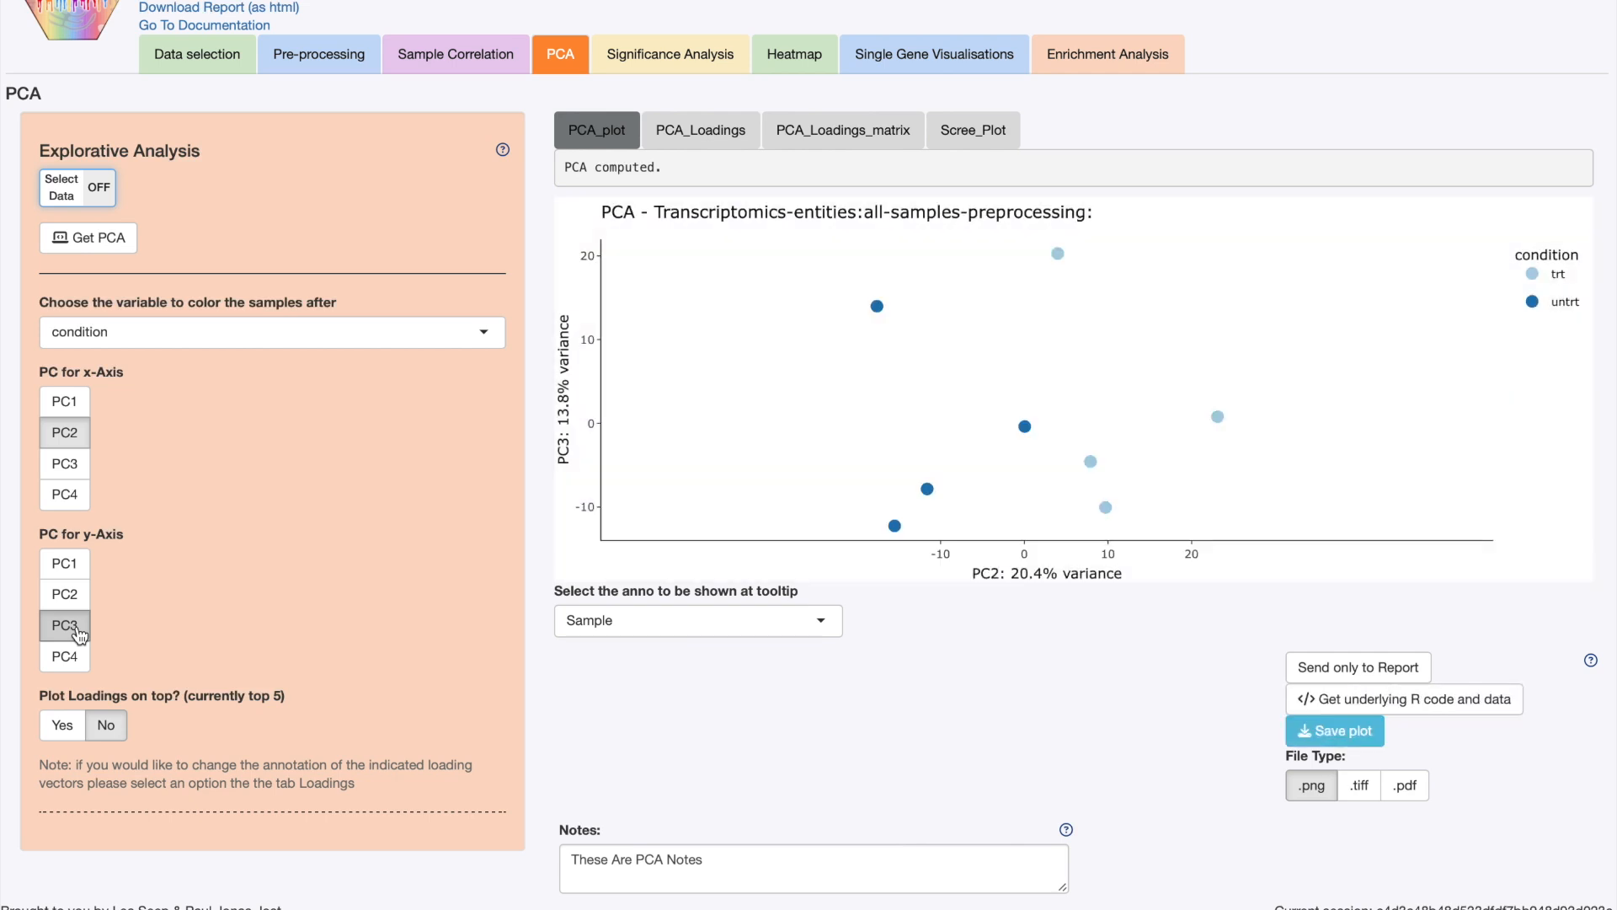
Show the PCA loadings and try gene_biotype as the y-axis annotation before setting it to external_gene_name
{"action": "left_click", "coordinate": [692, 132]}
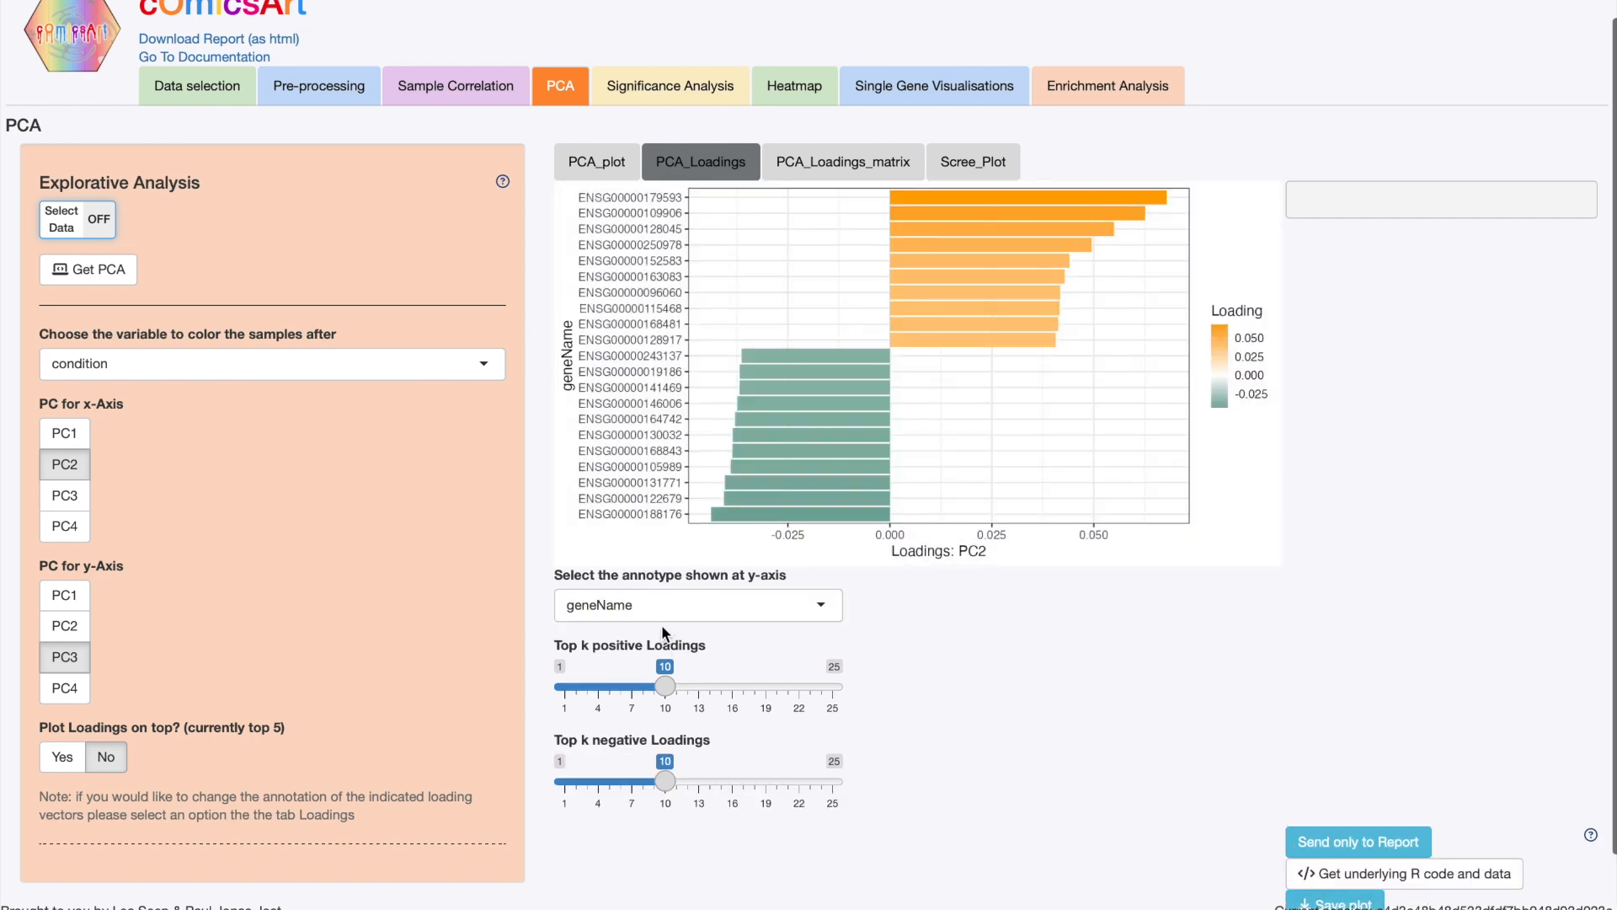
{"action": "left_click", "coordinate": [666, 613]}
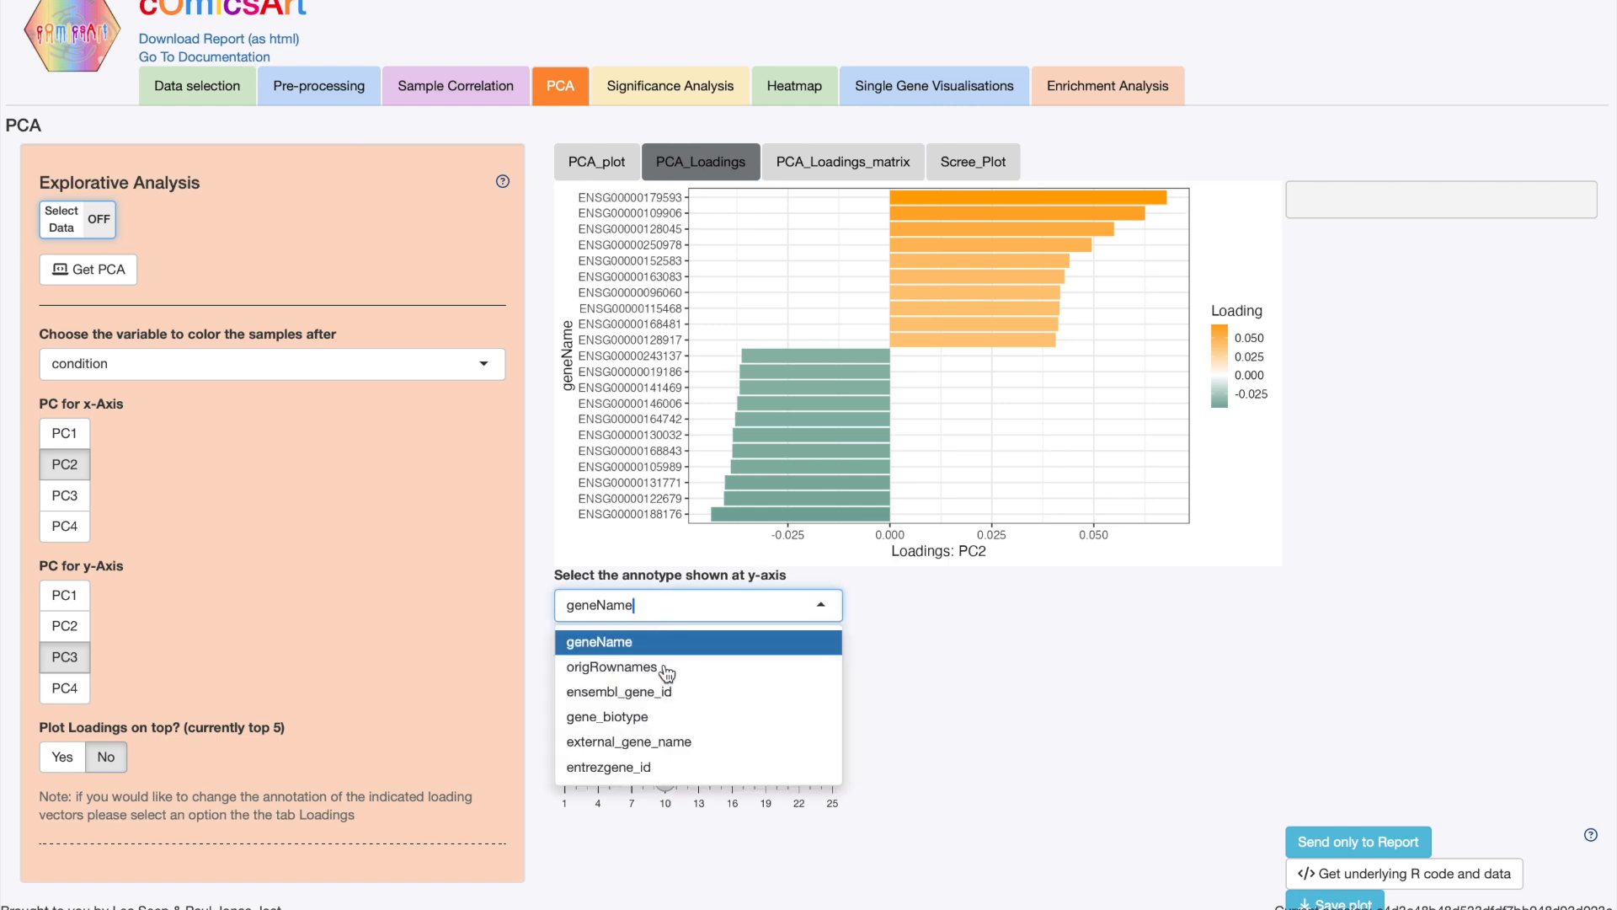
{"action": "left_click", "coordinate": [656, 723]}
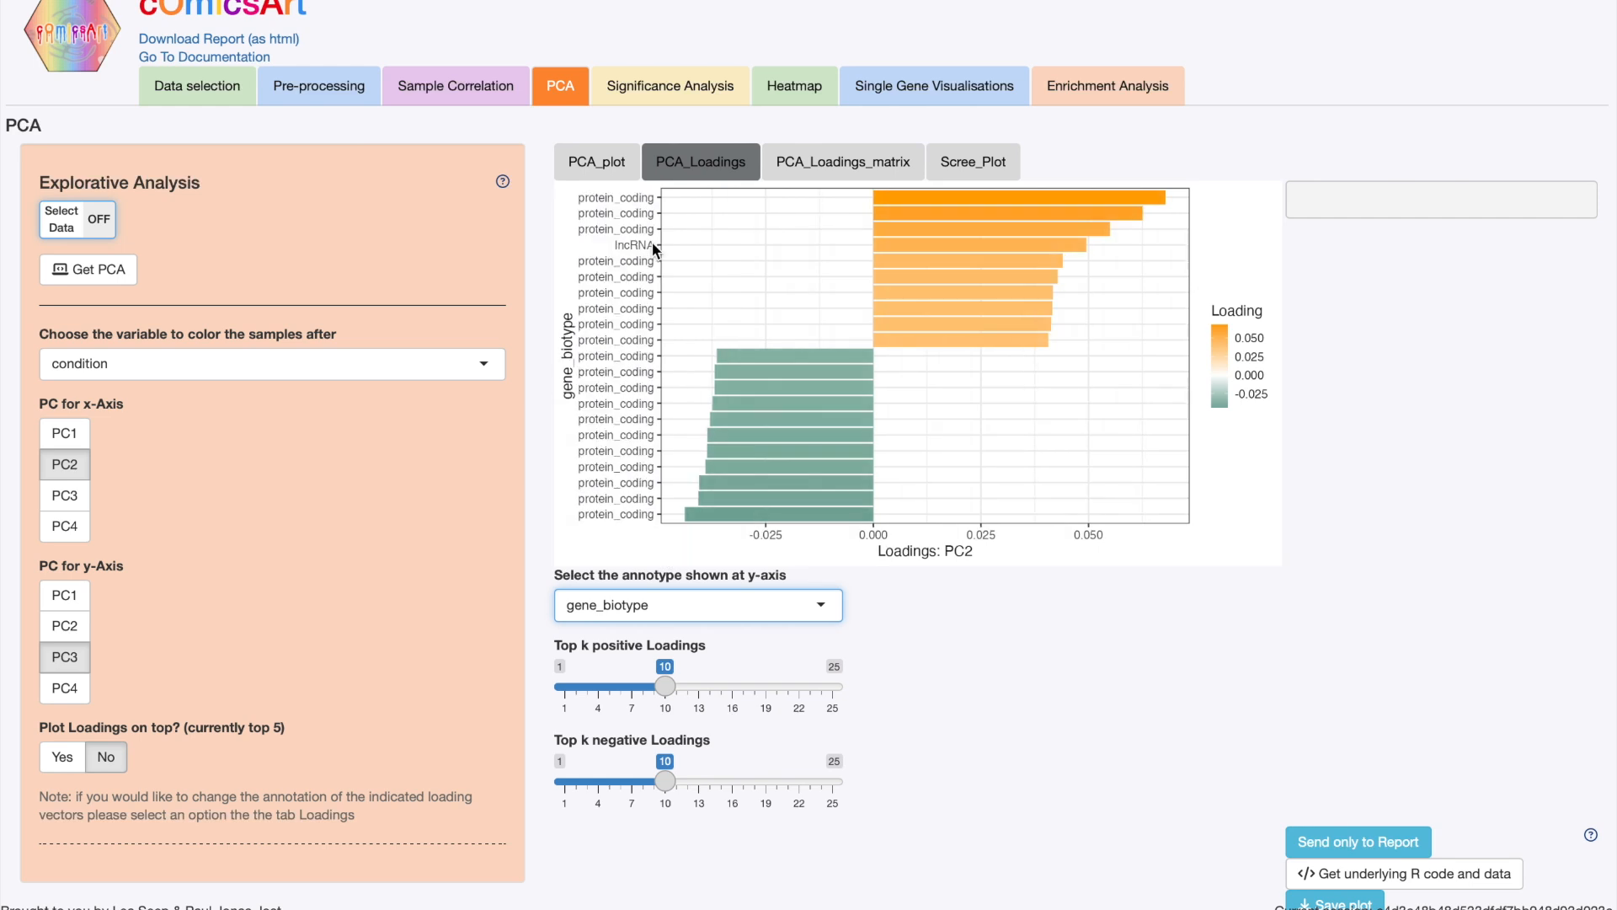
{"action": "left_click", "coordinate": [629, 609]}
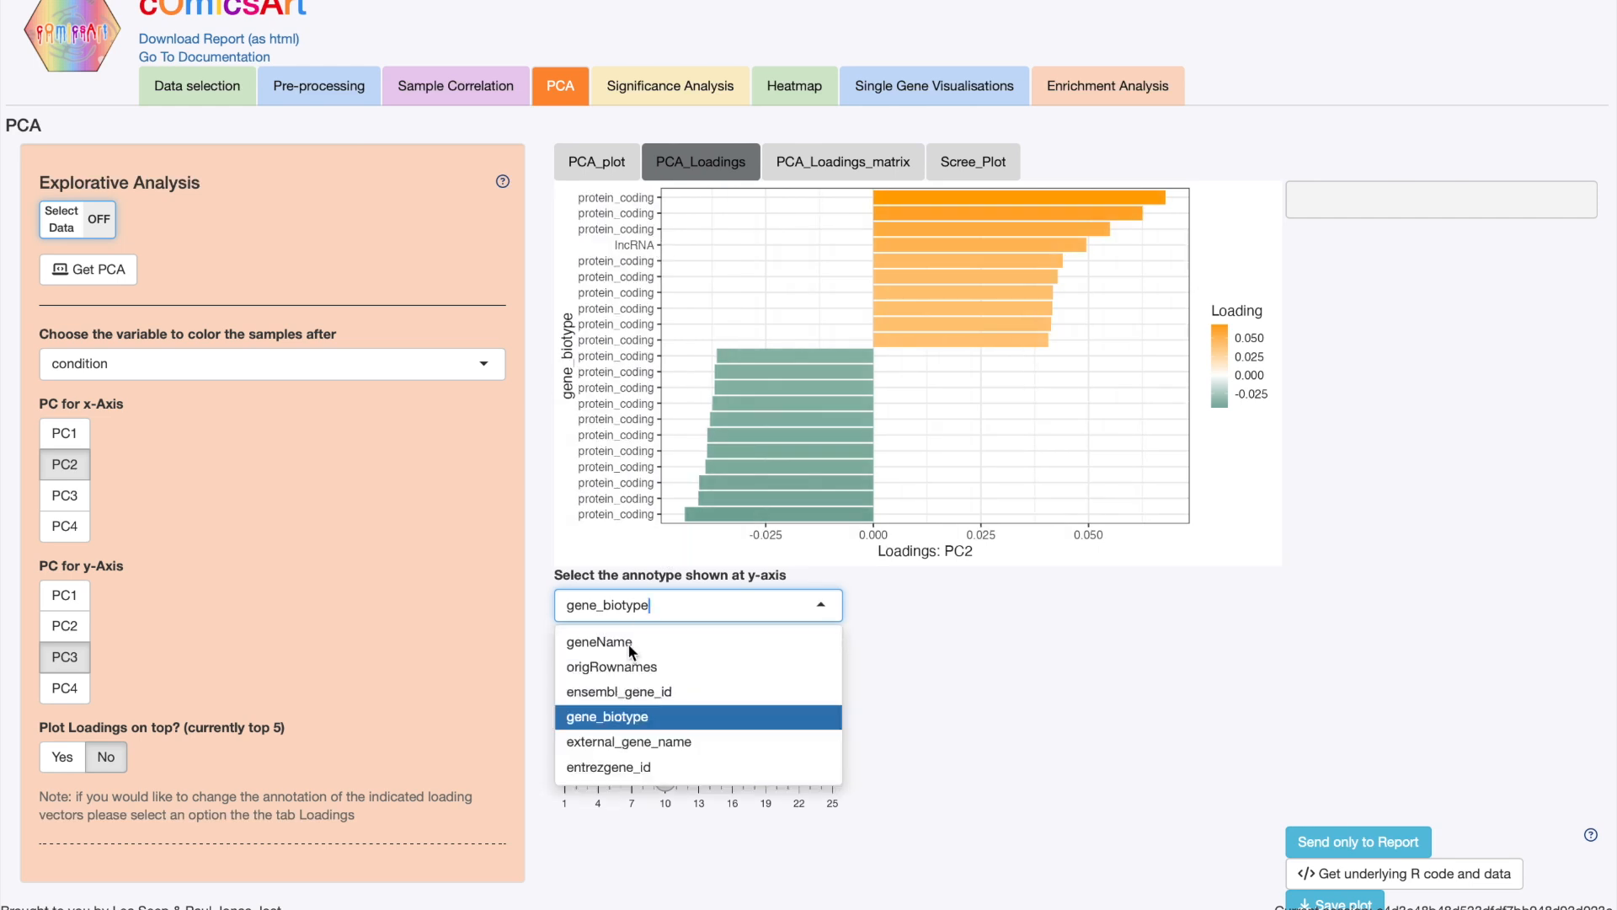
{"action": "left_click", "coordinate": [625, 744]}
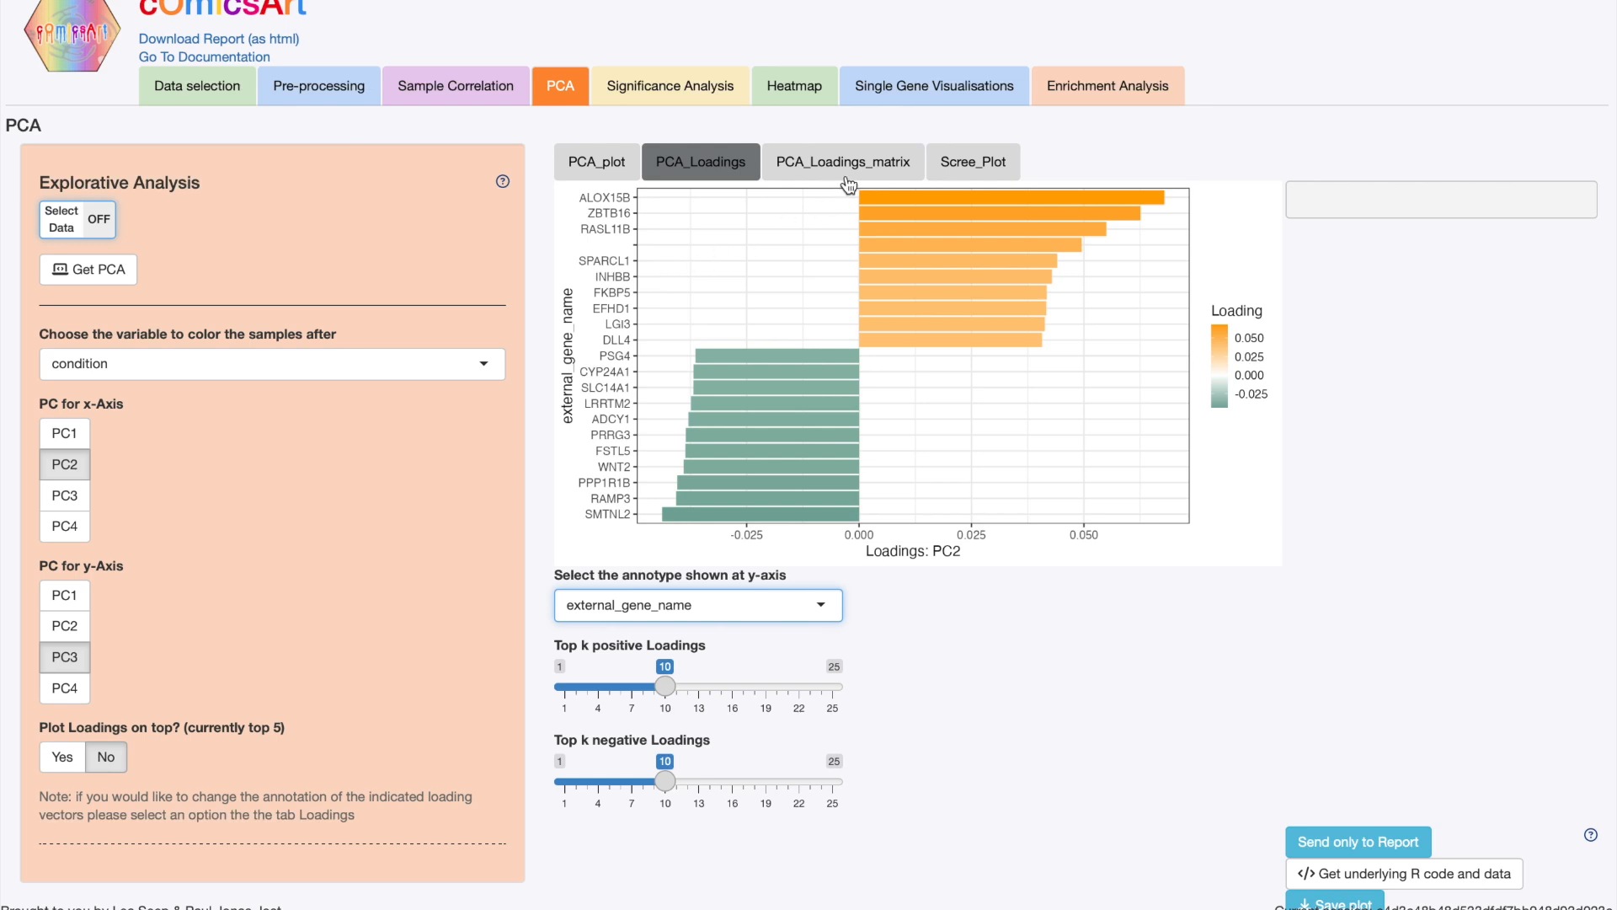
Examine the PCA loadings matrix and the scree plot, and send the PCA plot only to the report
{"action": "left_click", "coordinate": [817, 162]}
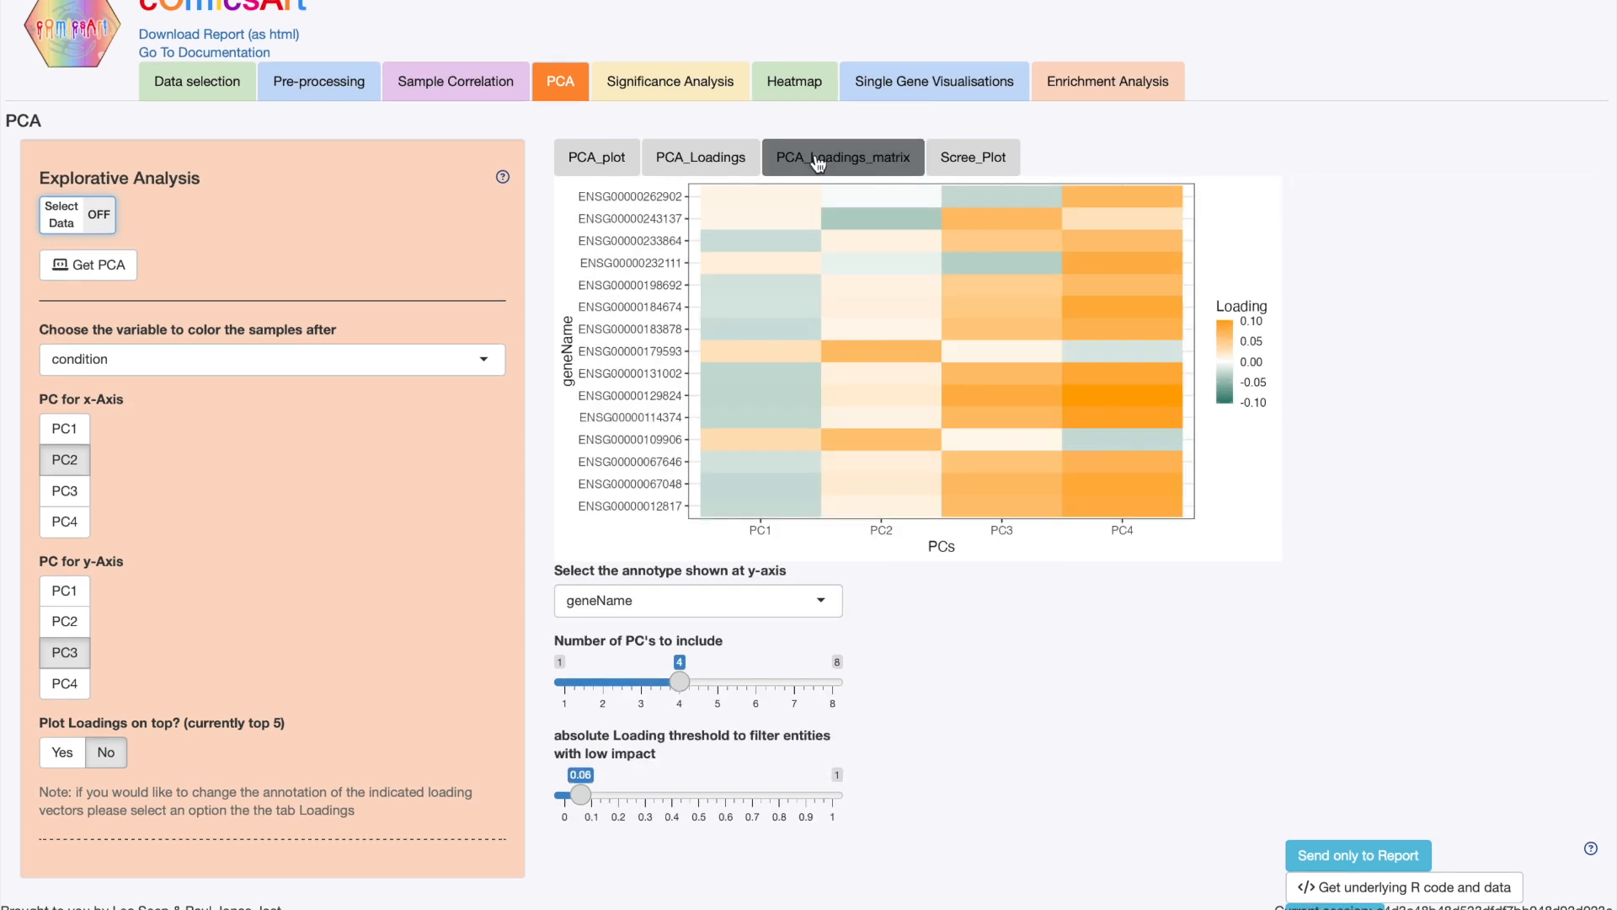
{"action": "left_click", "coordinate": [983, 155]}
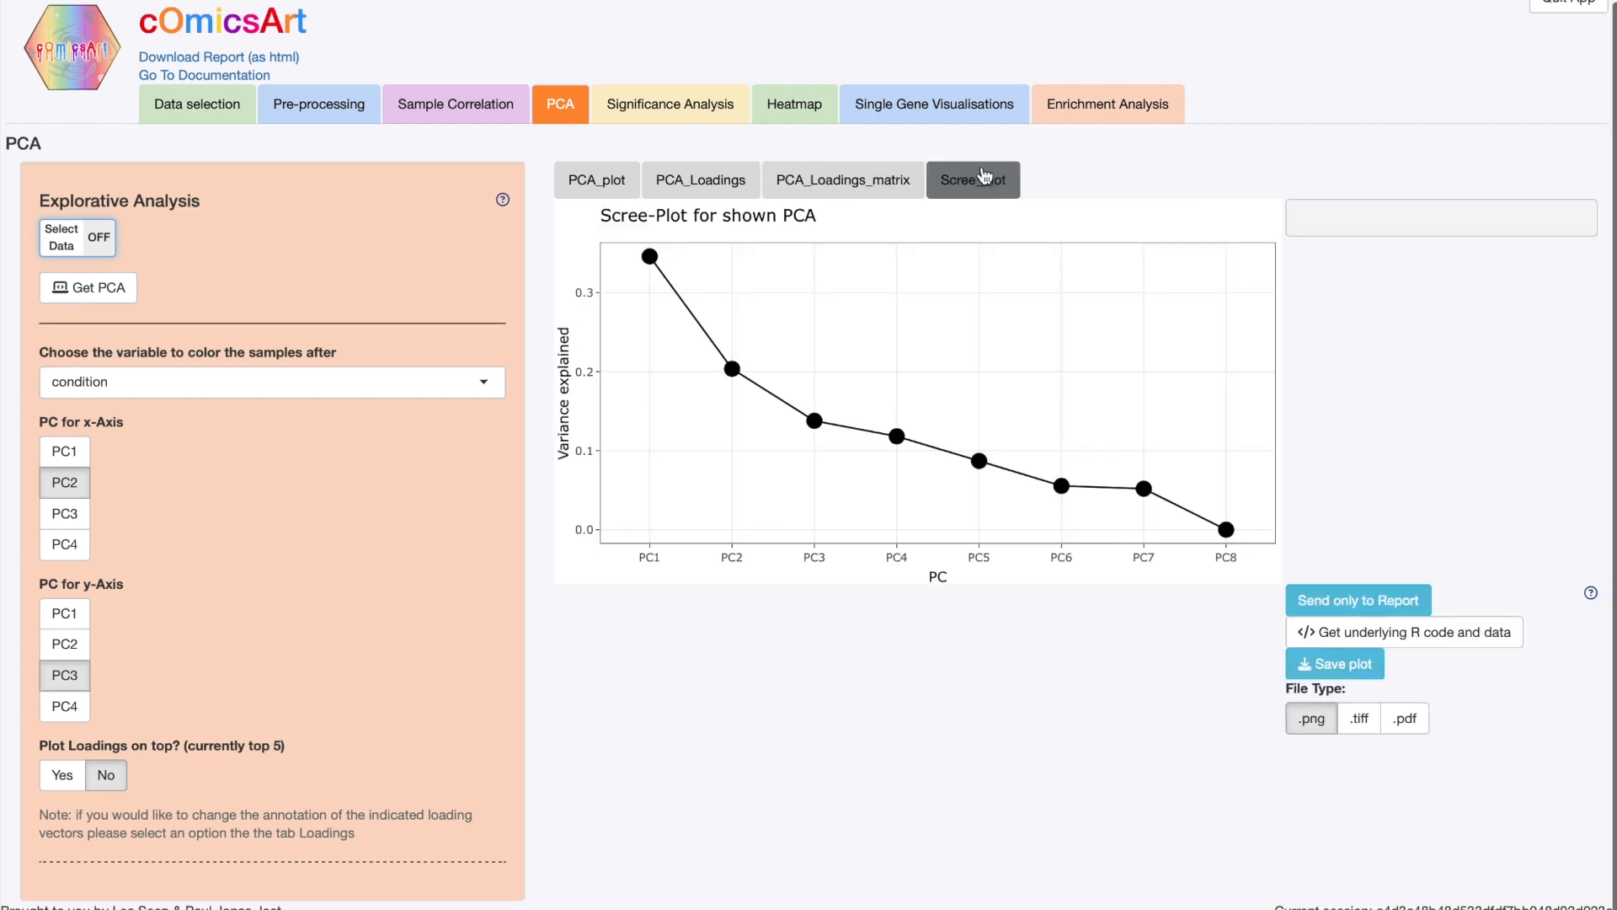
{"action": "left_click", "coordinate": [843, 180]}
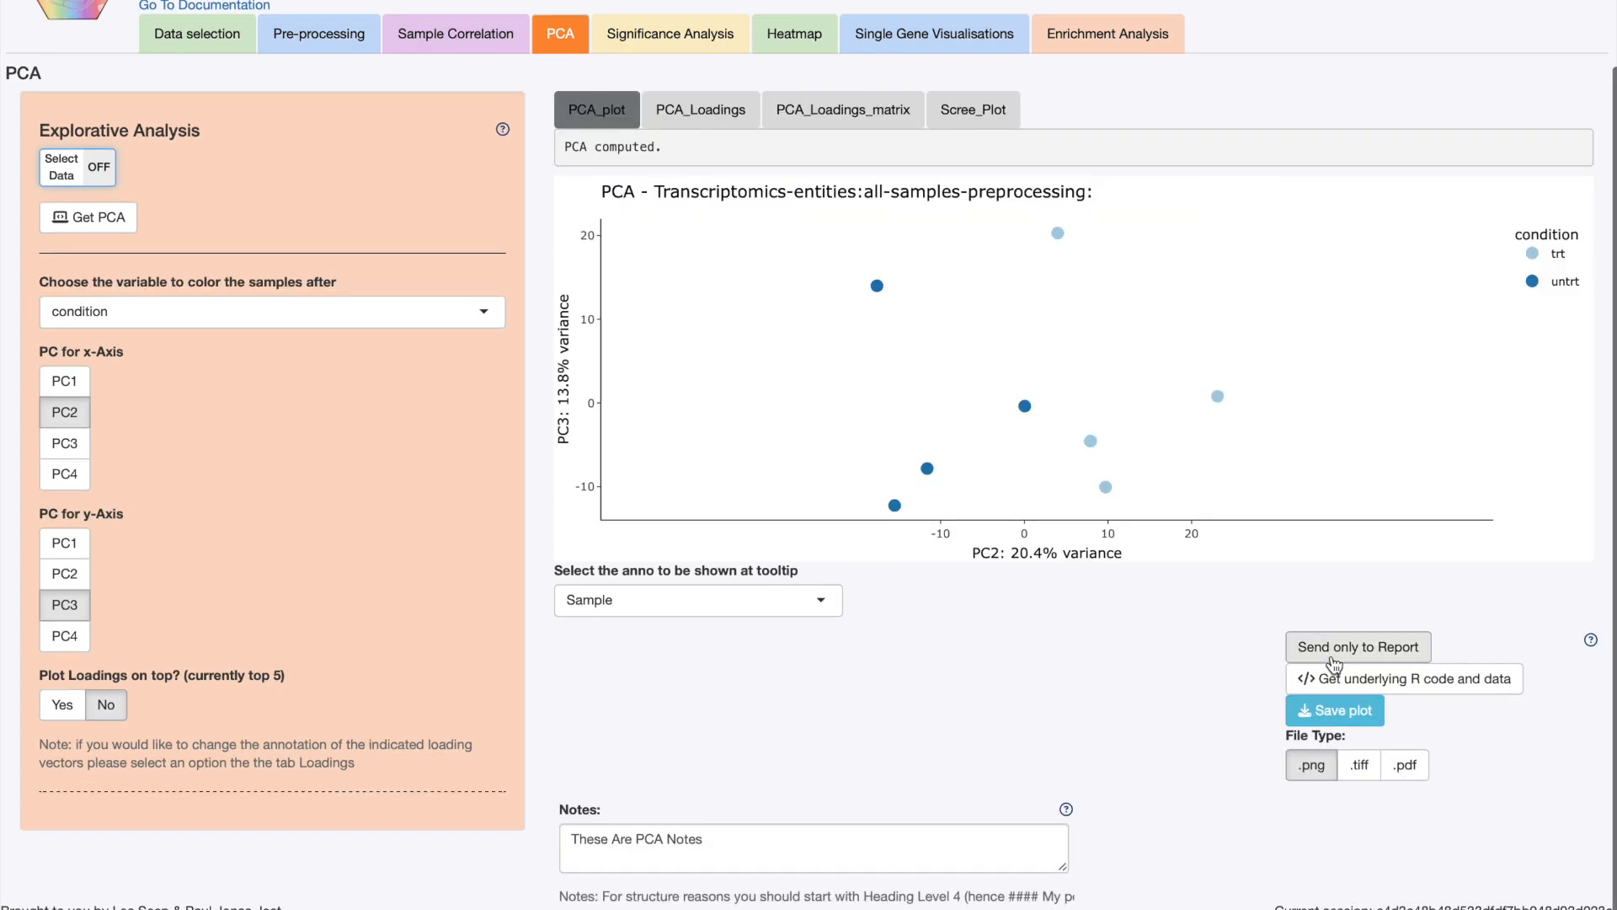
{"action": "left_click", "coordinate": [1342, 660]}
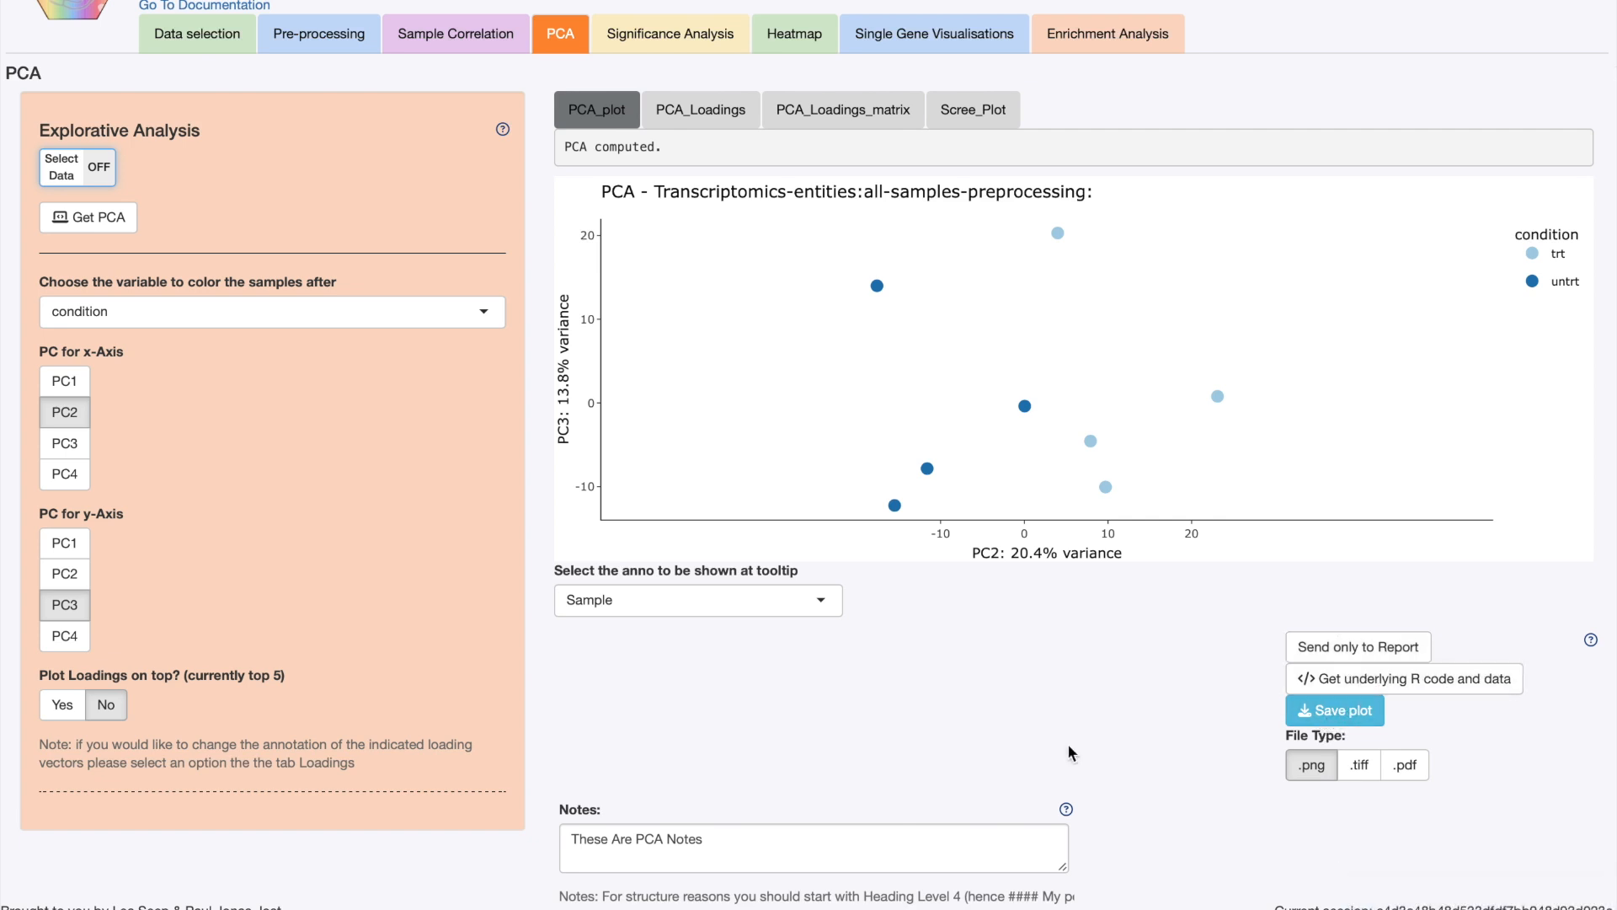
Go to the significance analysis, choose condition as the groups to compare, and check the available comparisons
{"action": "left_click", "coordinate": [699, 43]}
{"action": "scroll", "coordinate": [994, 796], "scroll_direction": "up", "scroll_amount": 2}
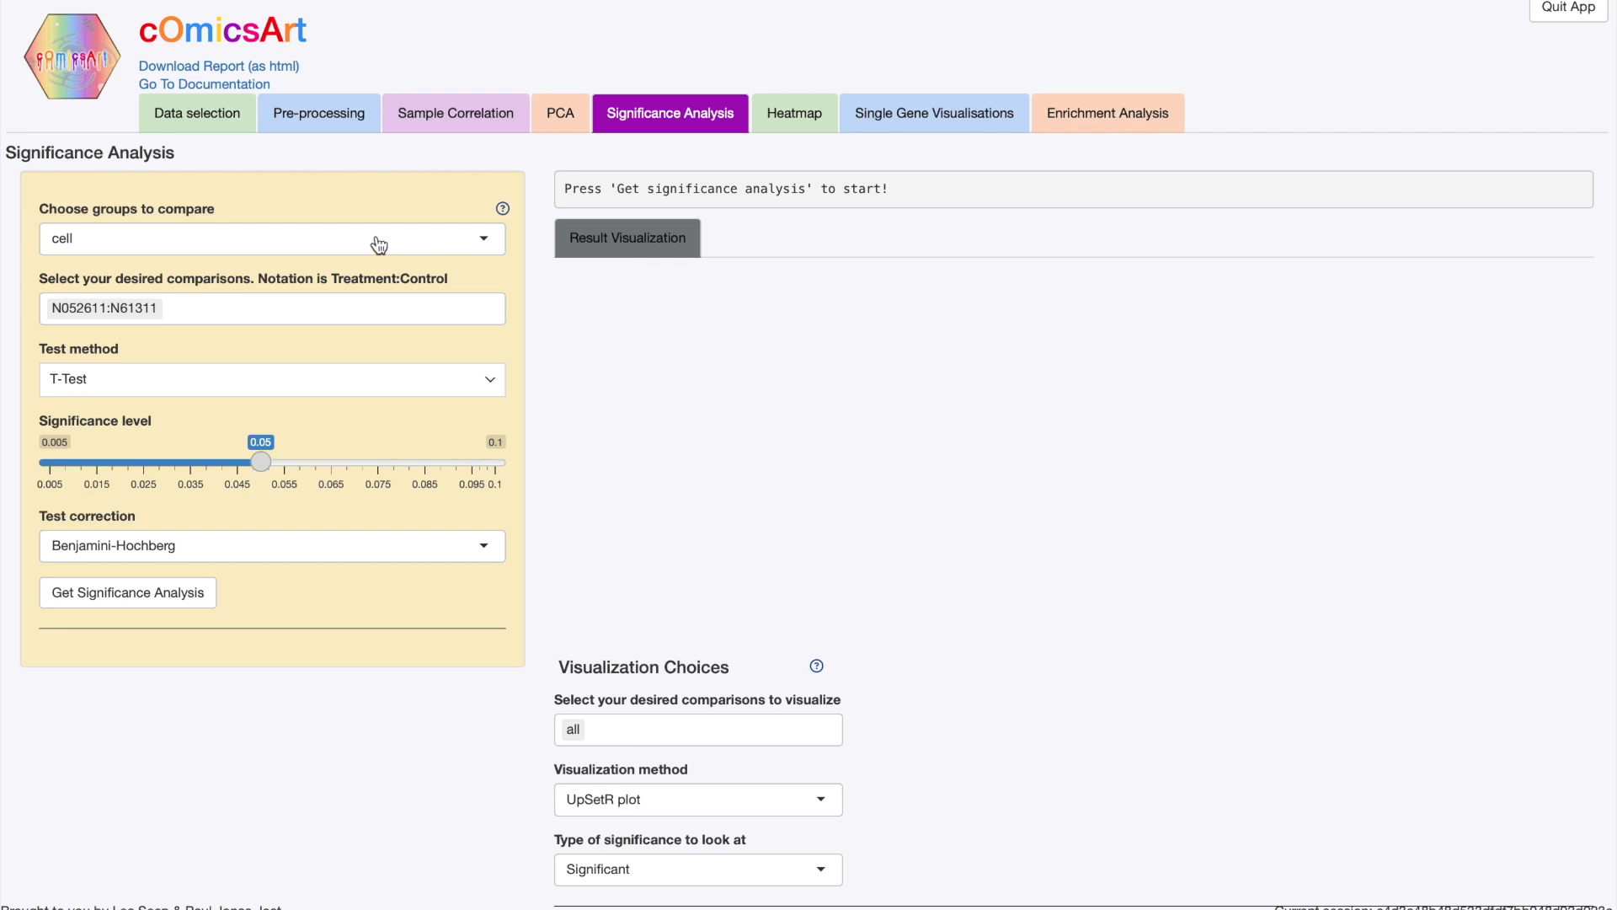
{"action": "left_click", "coordinate": [341, 238]}
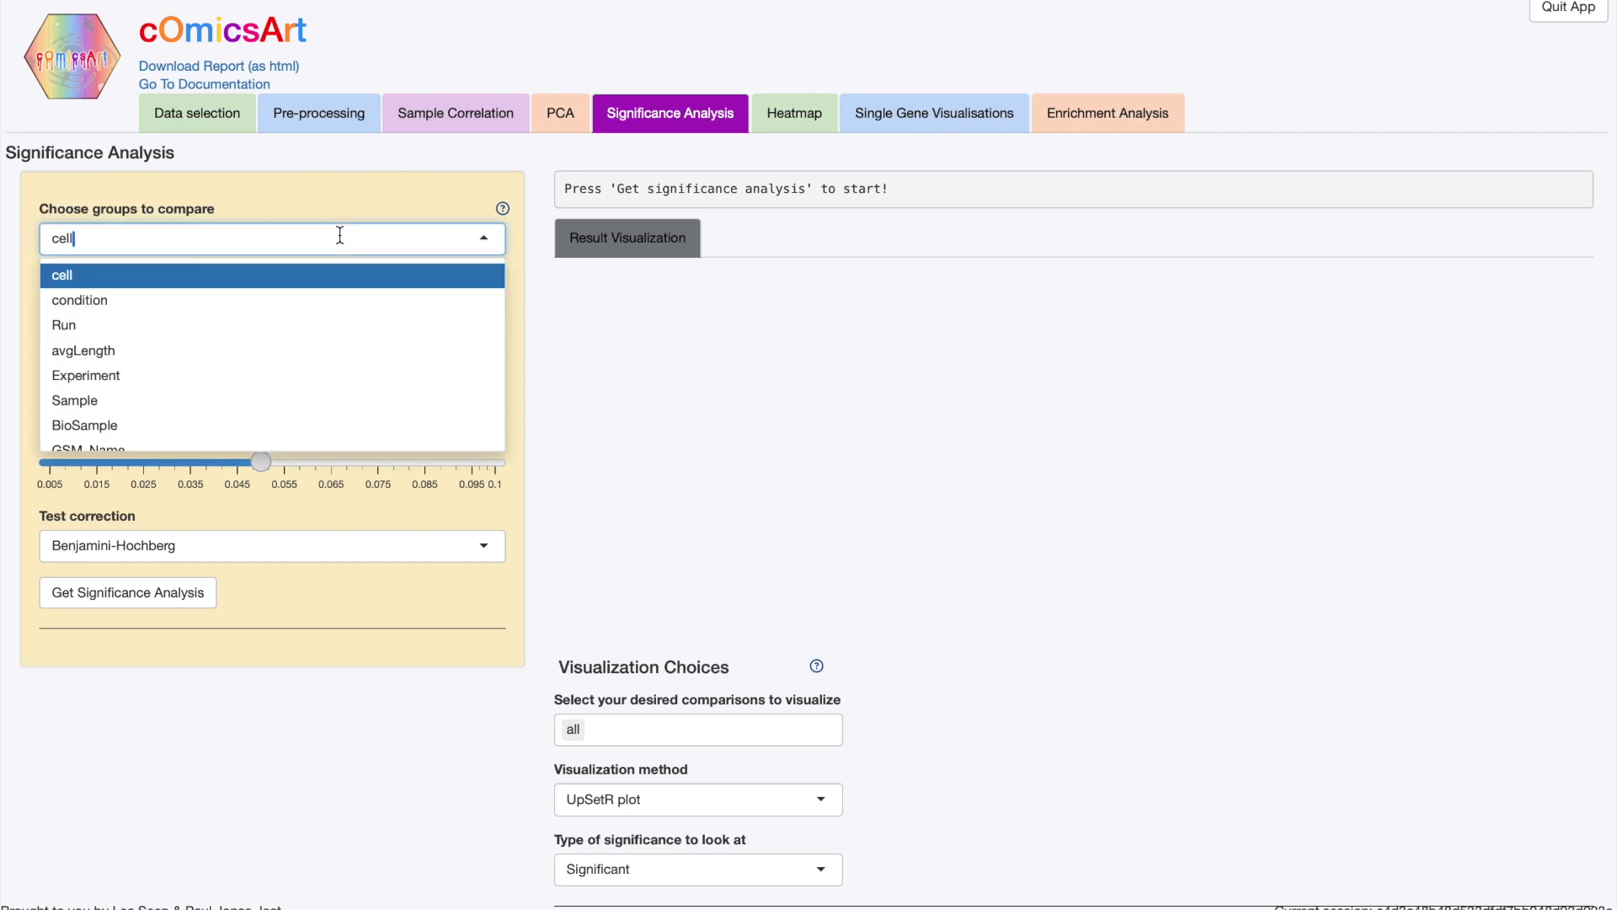
{"action": "left_click", "coordinate": [124, 309]}
{"action": "left_click", "coordinate": [197, 318]}
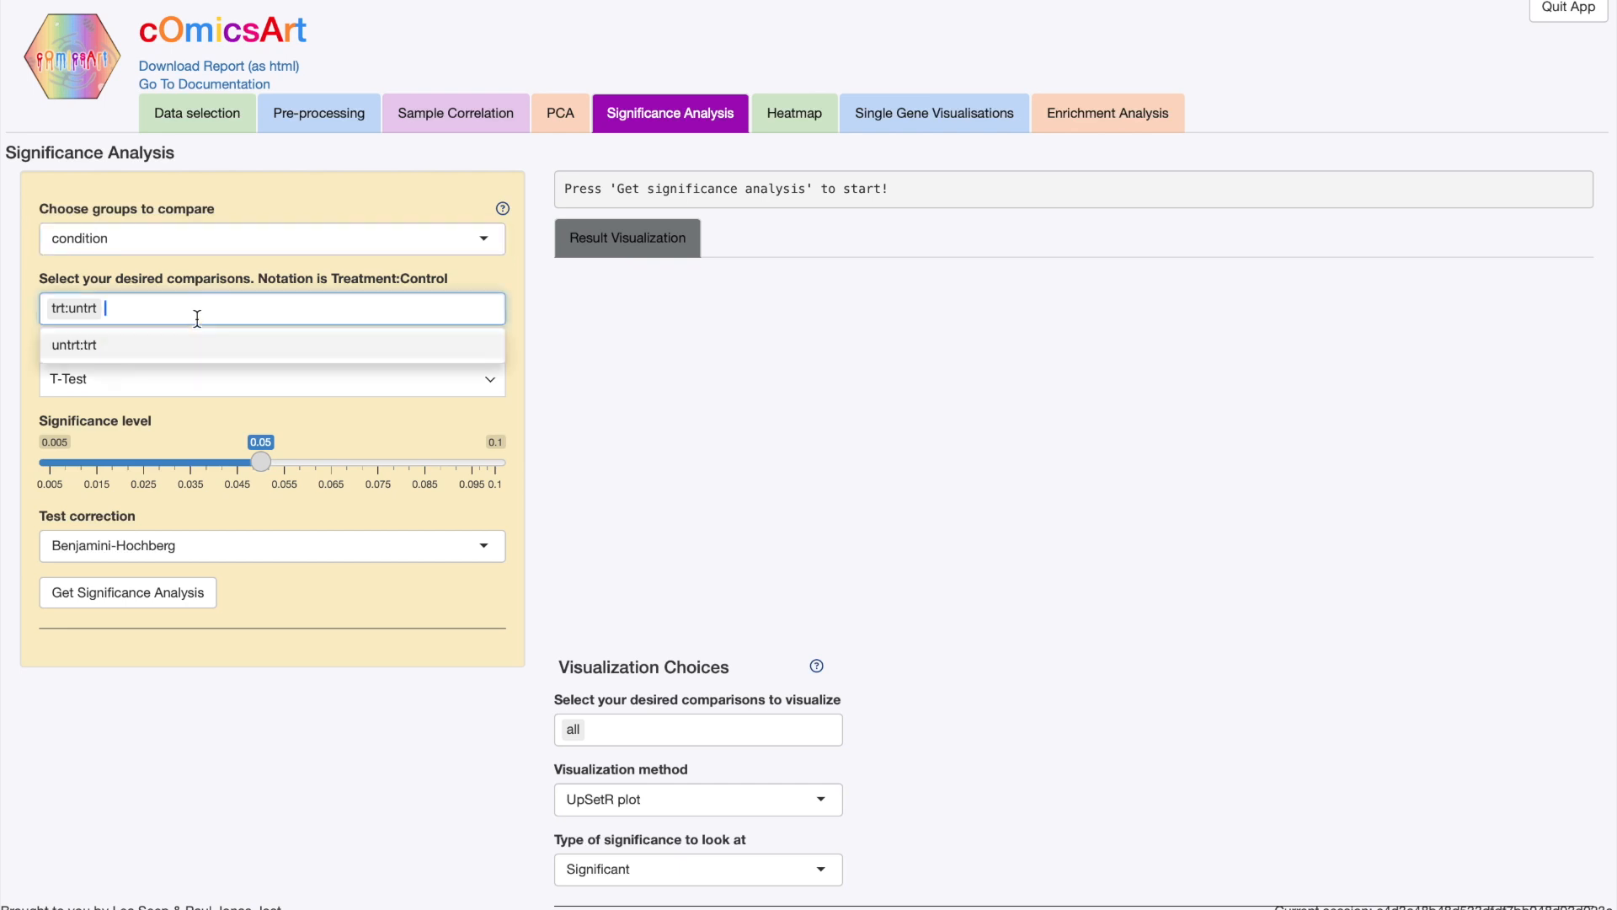
Set the groups to compare to cell and add the comparison N080611:N61311
{"action": "left_click", "coordinate": [188, 239]}
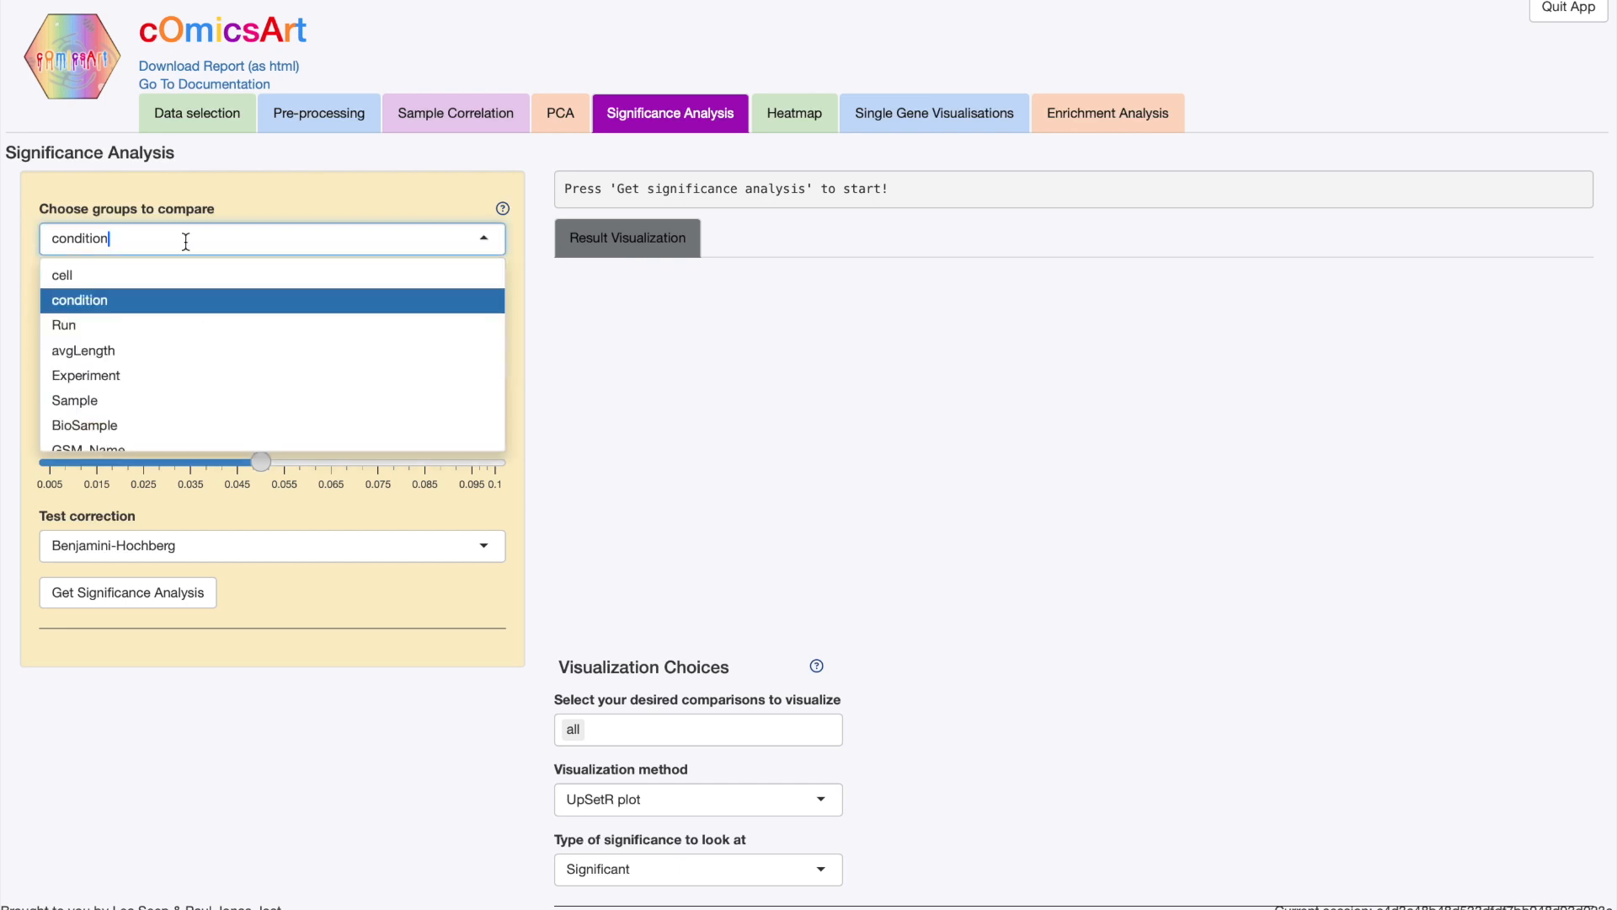
{"action": "left_click", "coordinate": [128, 276]}
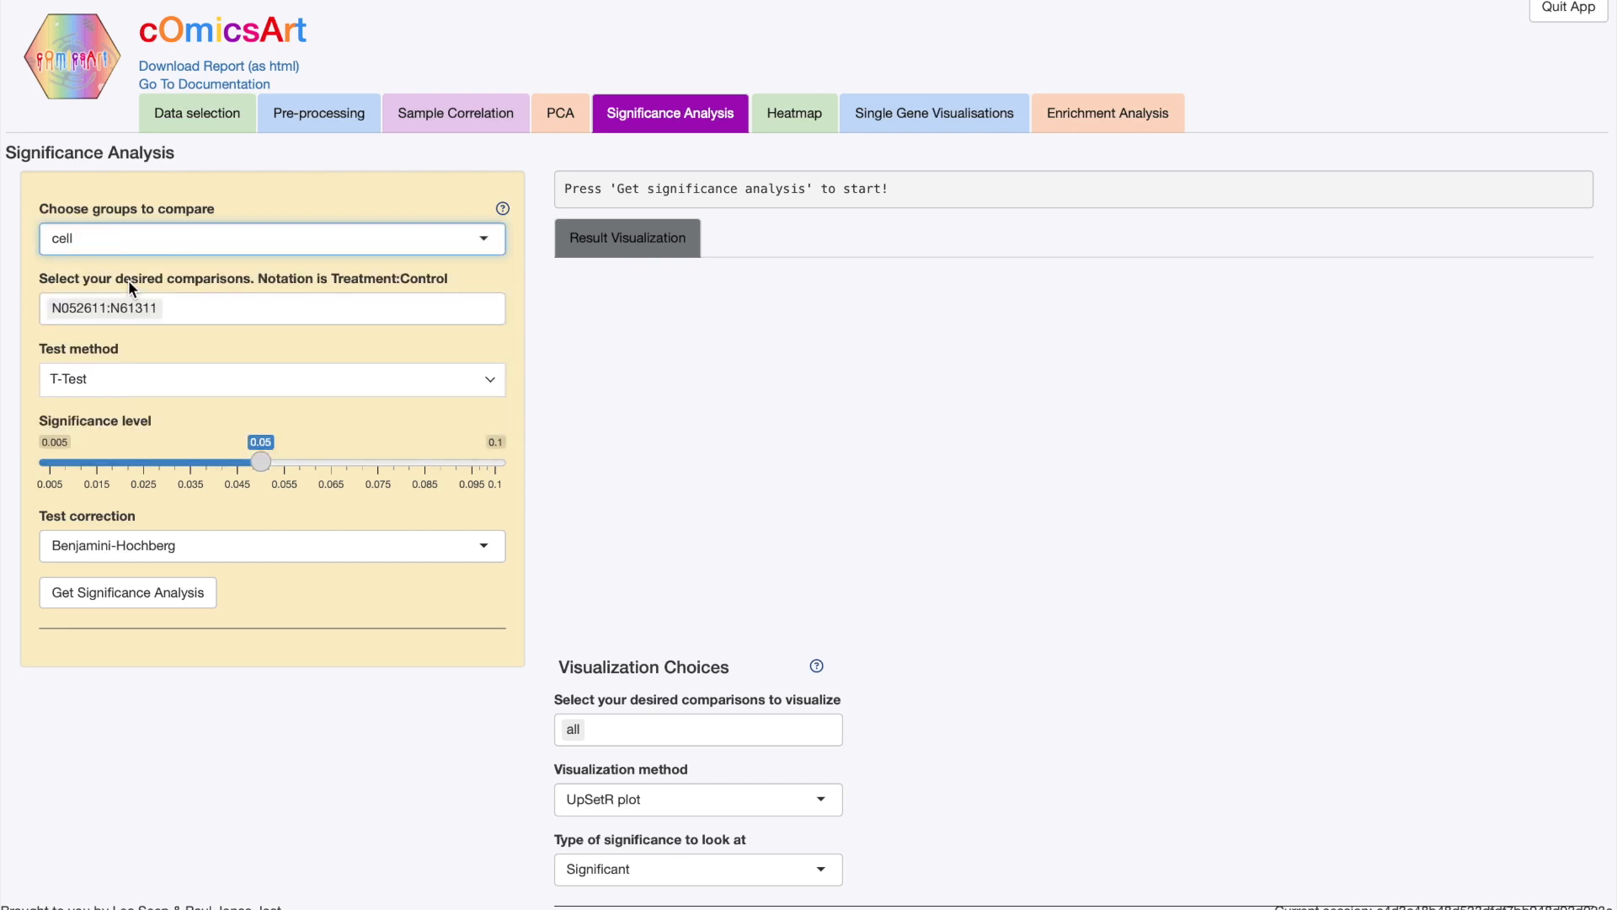
{"action": "left_click", "coordinate": [200, 303]}
{"action": "left_click", "coordinate": [182, 354]}
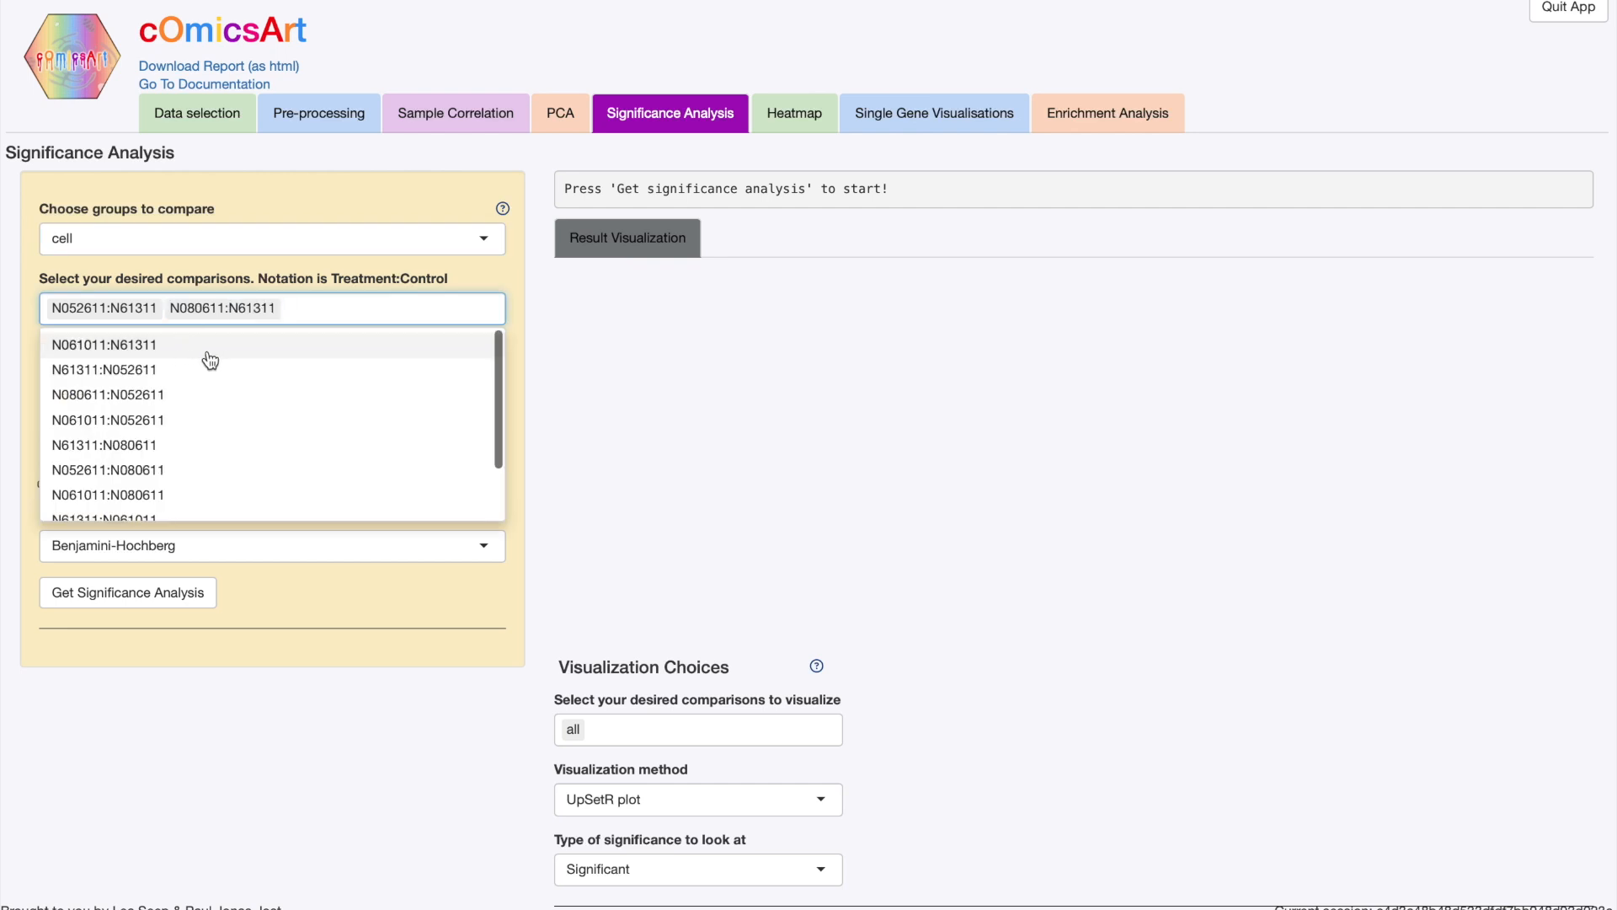
Add the comparison N061011:N61311, keep T-Test with Benjamini-Hochberg correction, and run the significance analysis
{"action": "left_click", "coordinate": [204, 353]}
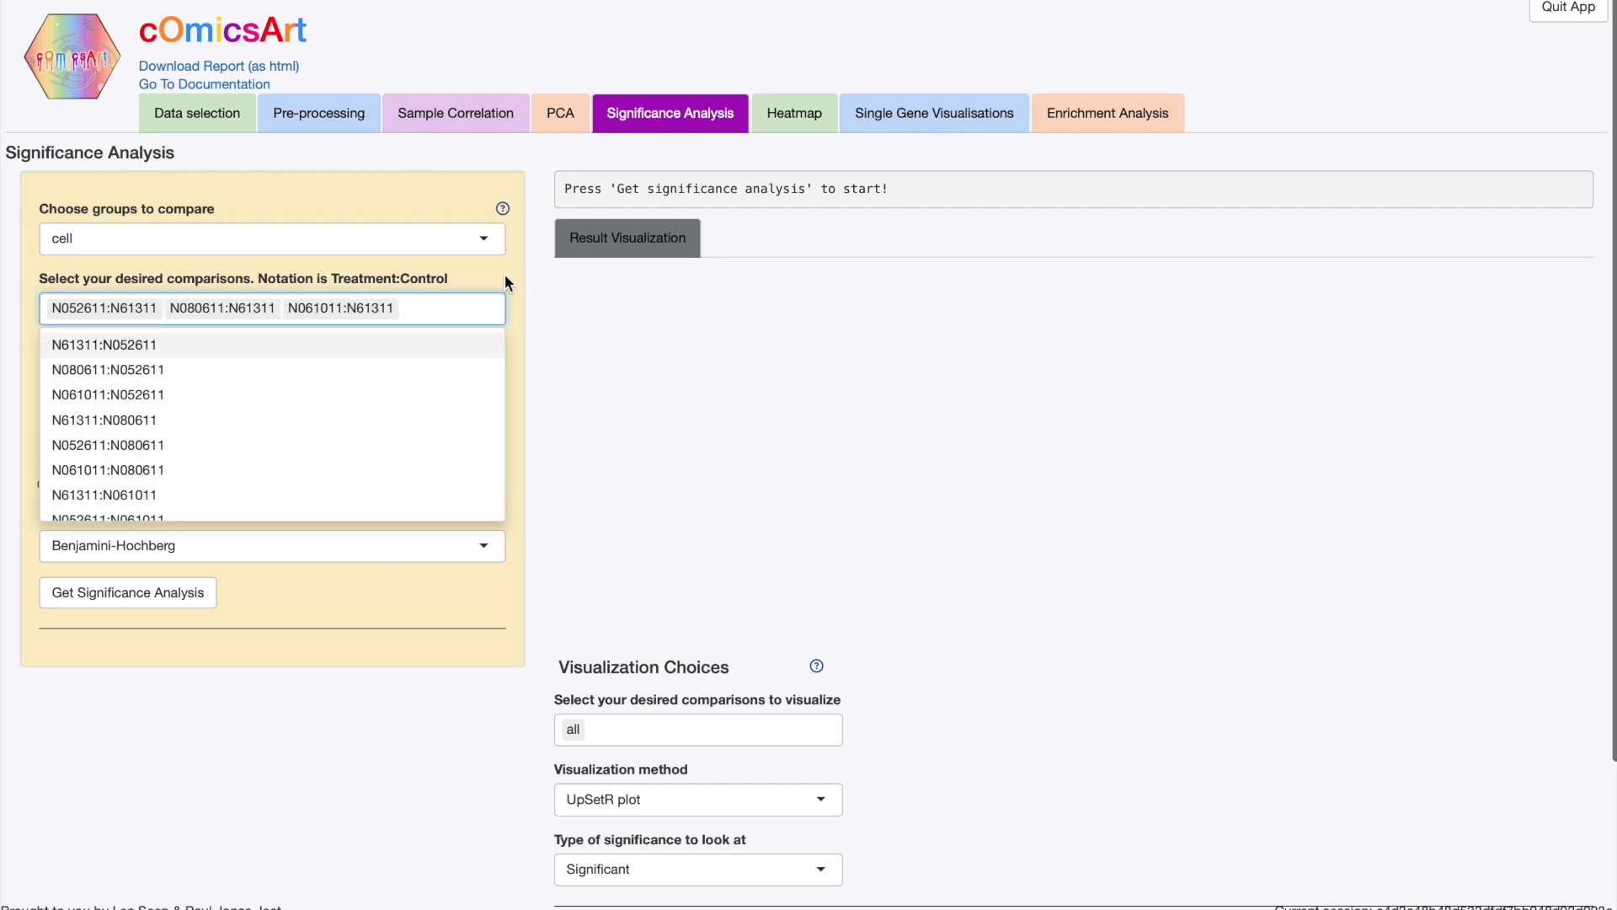
{"action": "left_click", "coordinate": [504, 276]}
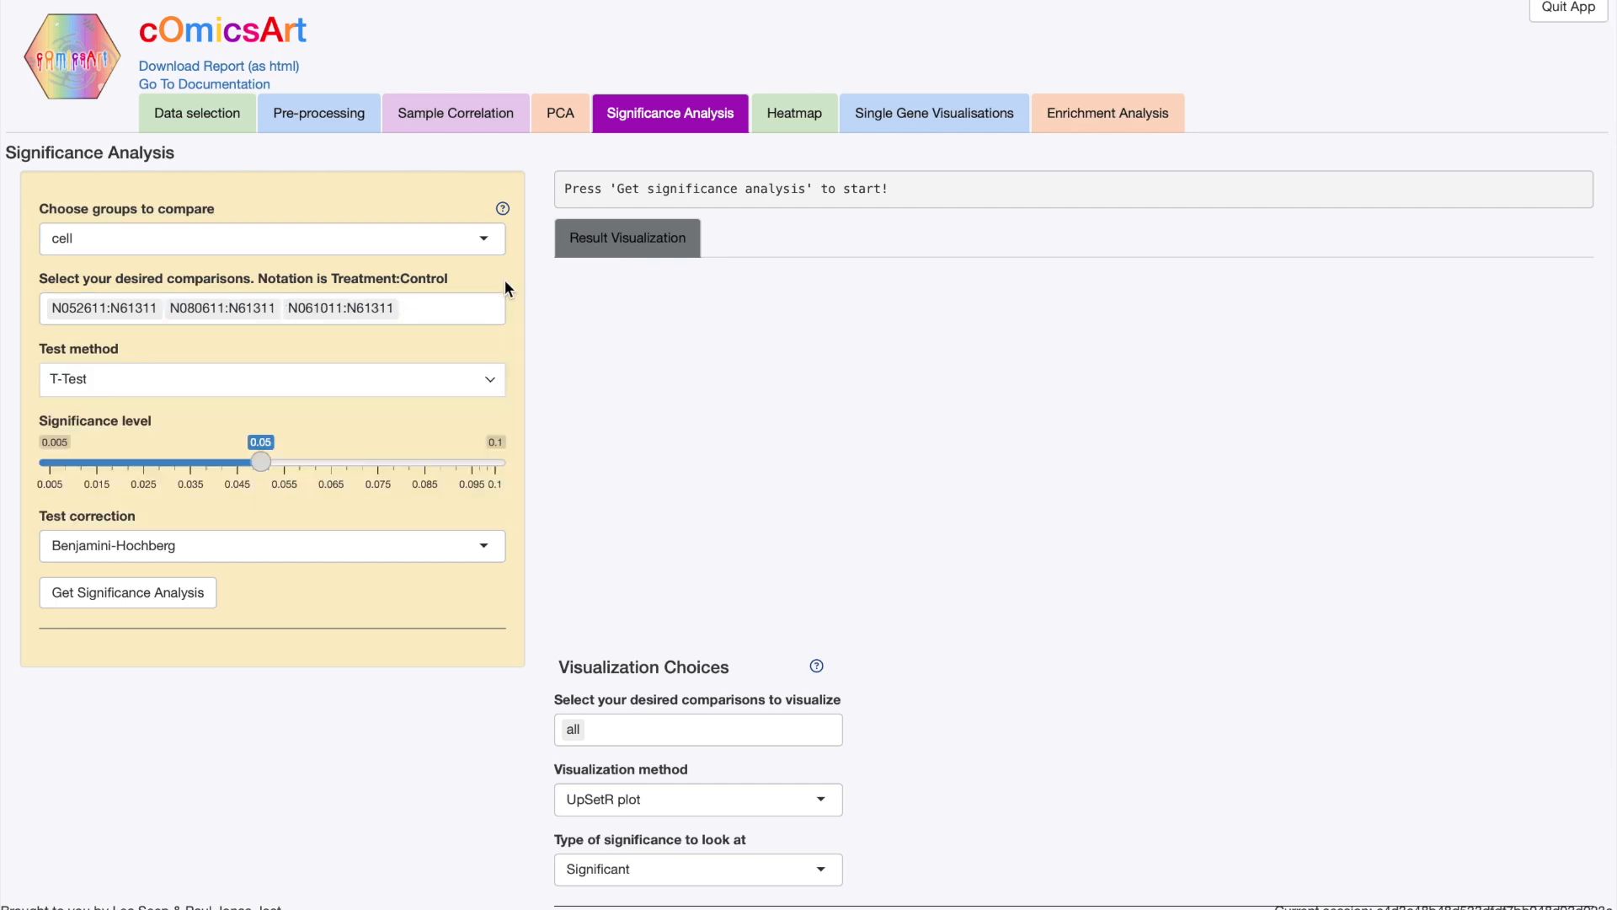
{"action": "left_click", "coordinate": [309, 386]}
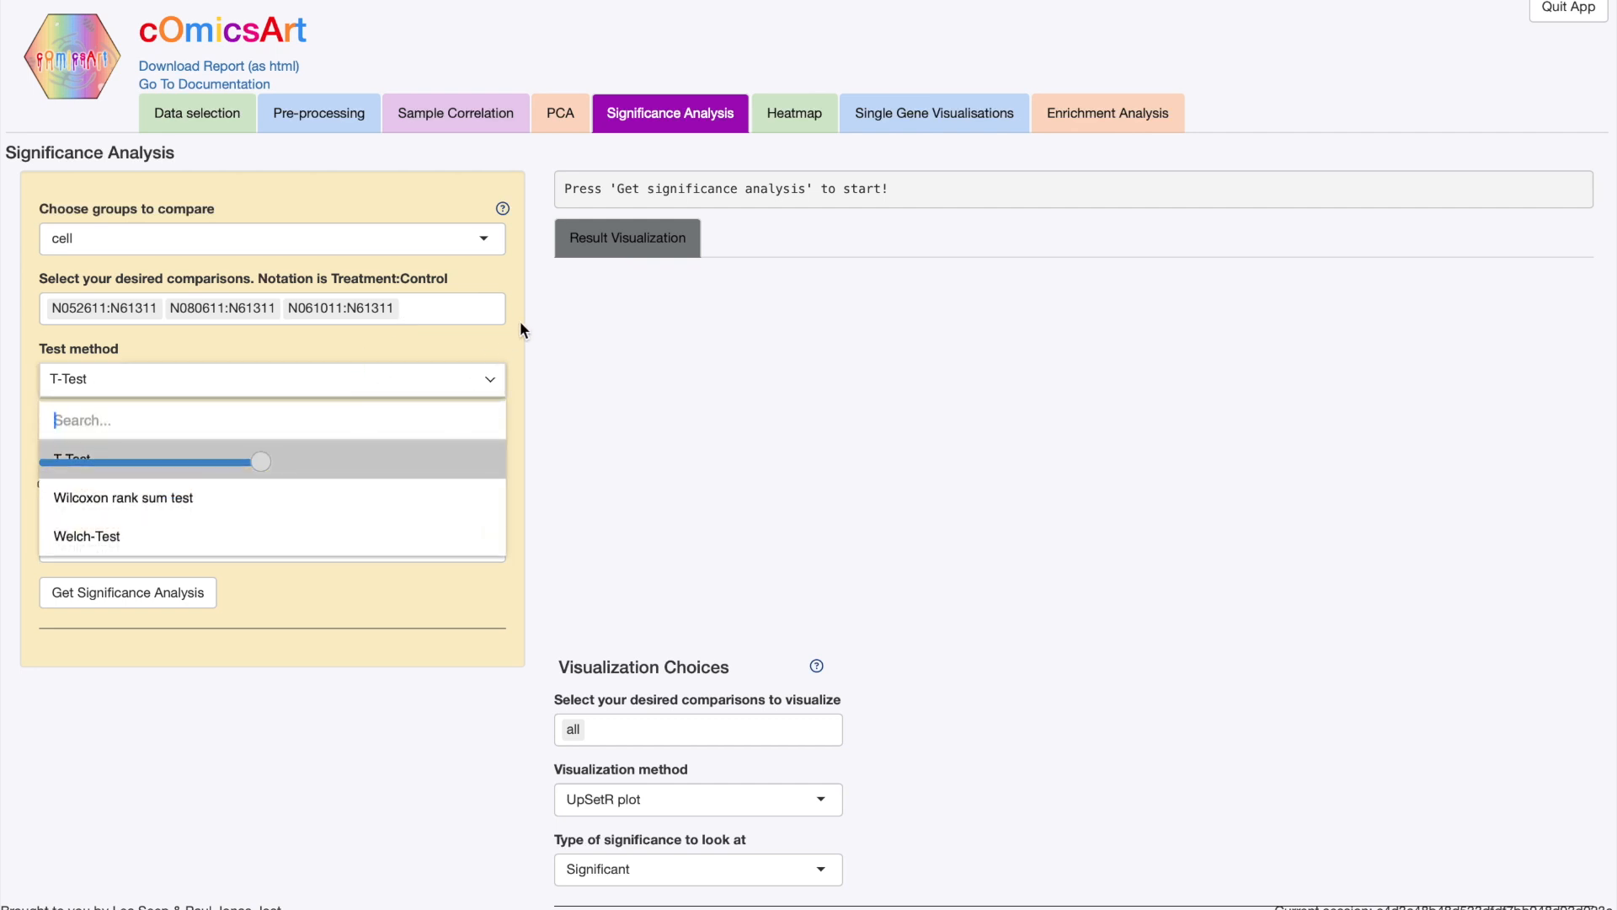
{"action": "left_click", "coordinate": [491, 371]}
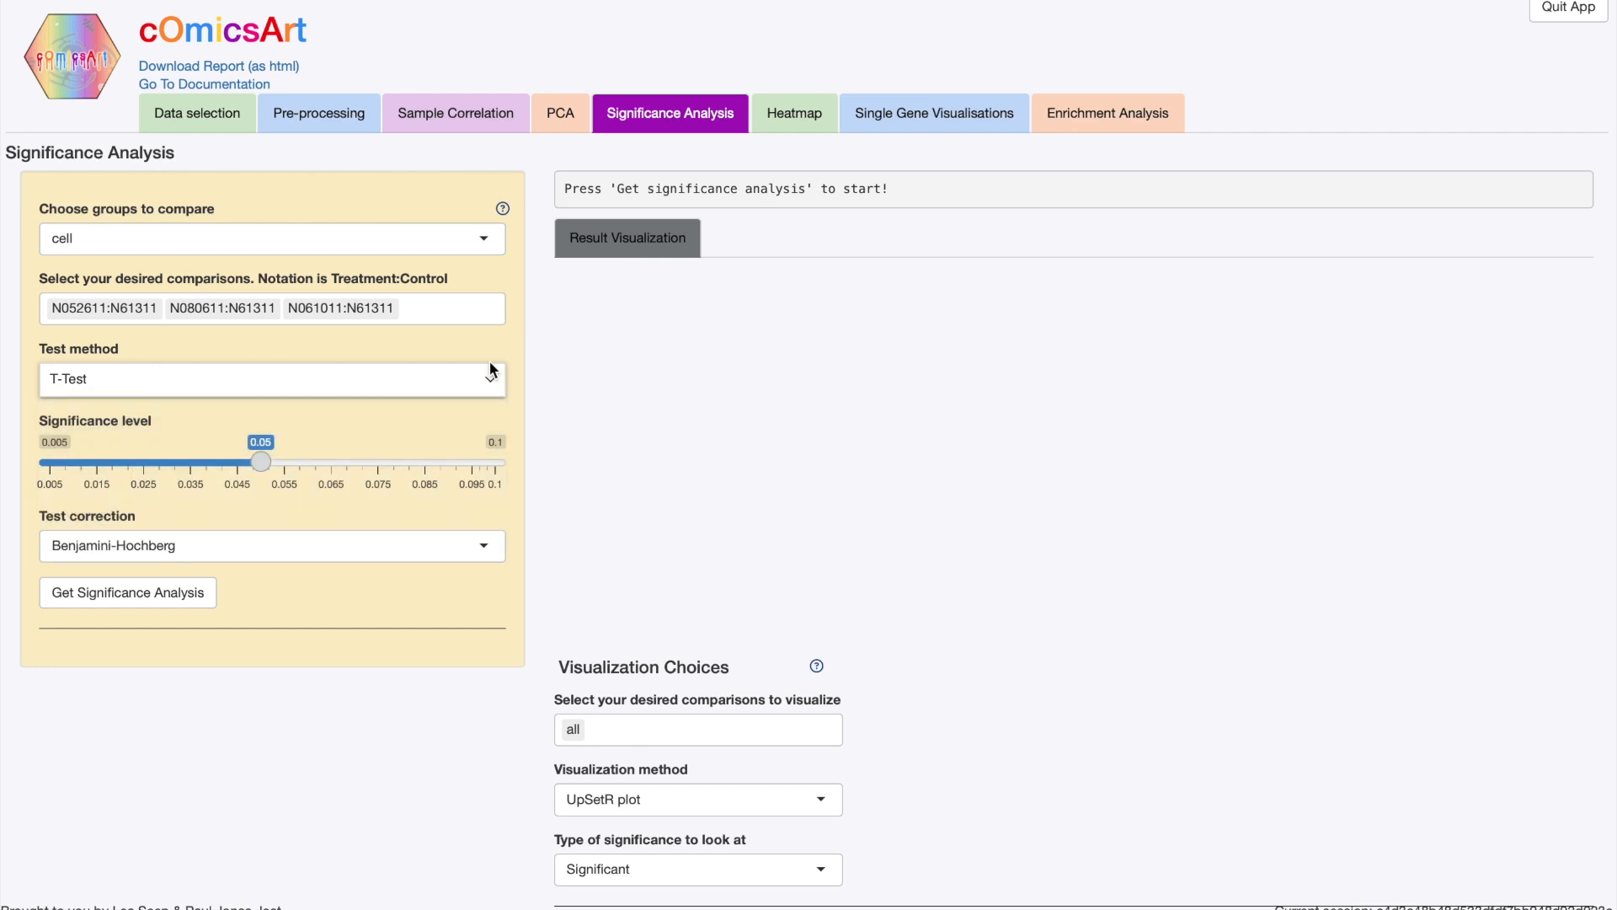
{"action": "left_click", "coordinate": [267, 546]}
{"action": "left_click", "coordinate": [126, 631]}
{"action": "left_click", "coordinate": [128, 603]}
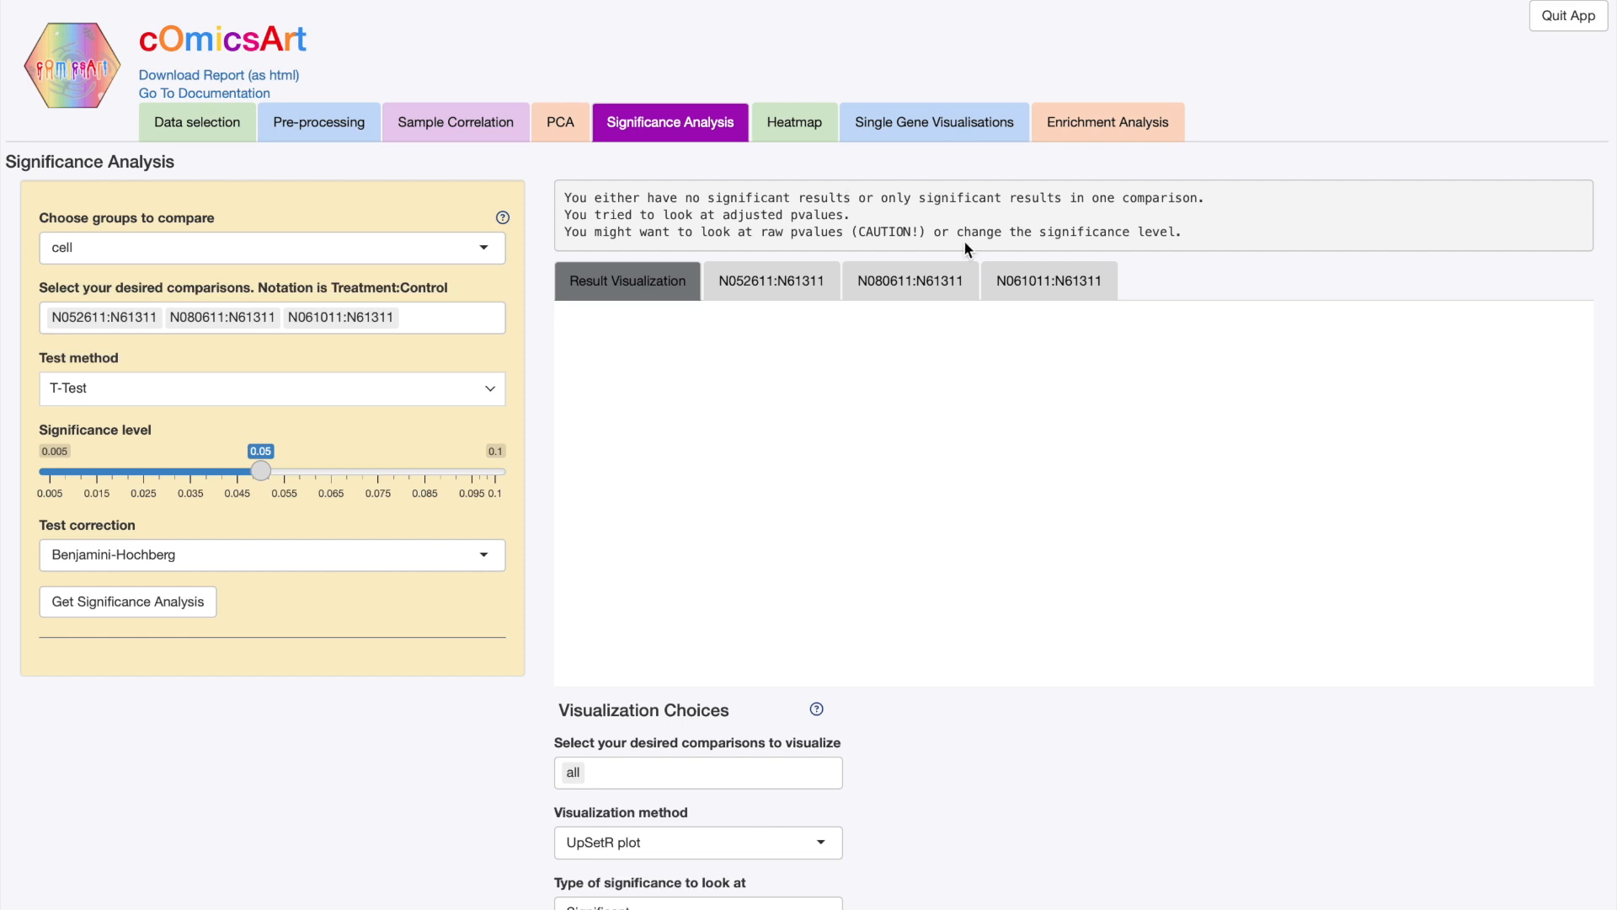
Show the results table for N052611:N61311 and sort it by padj and then by pvalue in ascending order
{"action": "left_click", "coordinate": [772, 287]}
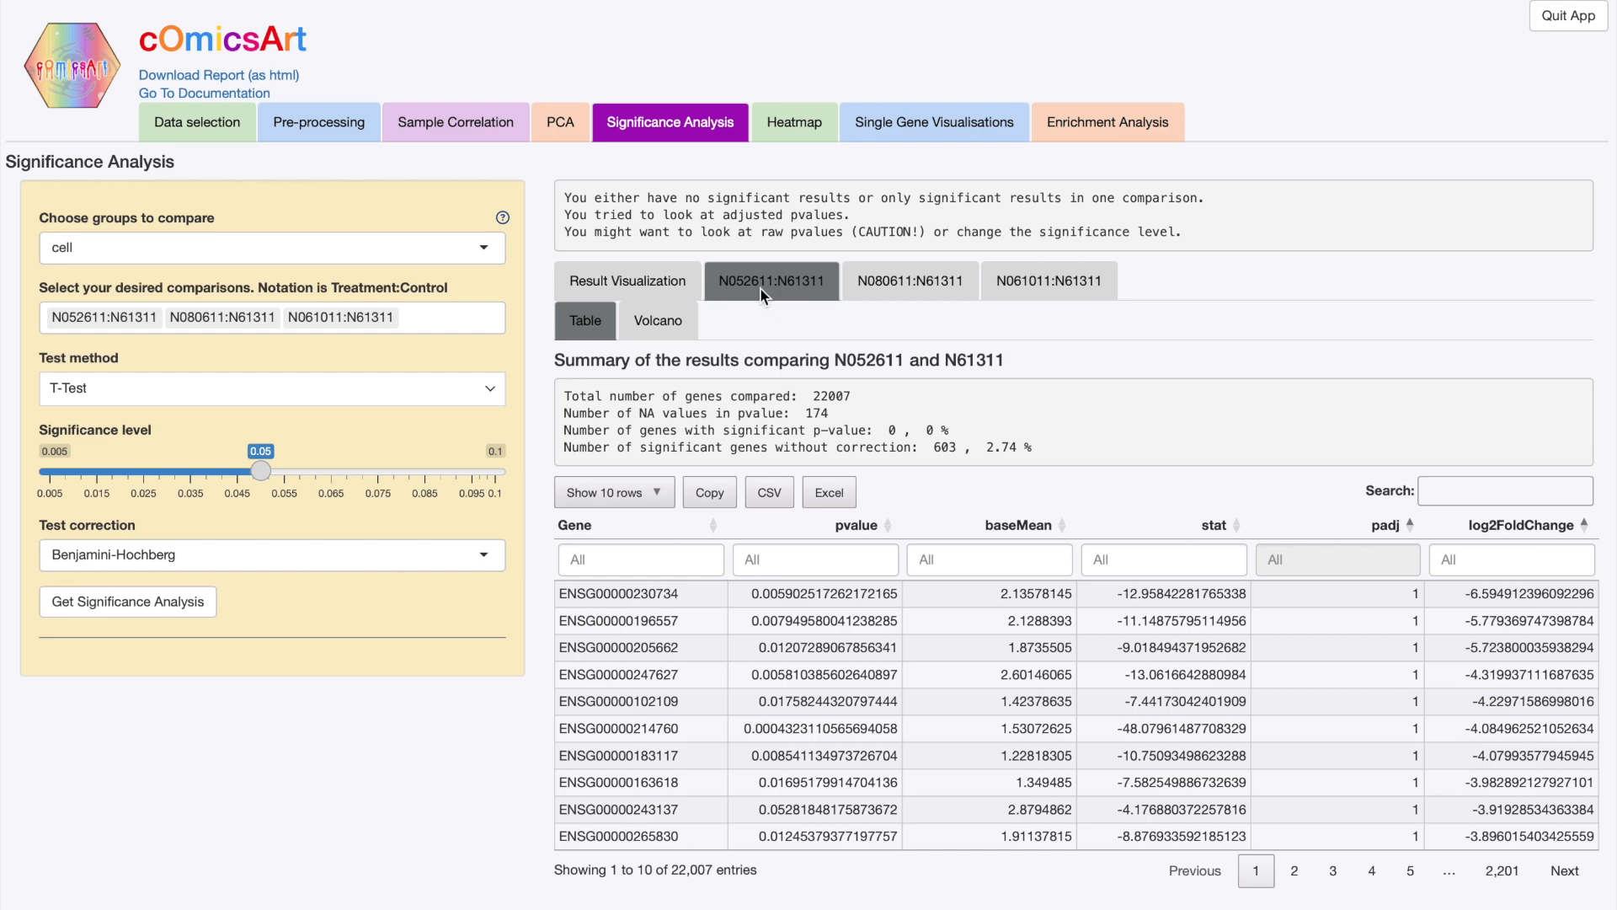
{"action": "scroll", "coordinate": [832, 785], "scroll_direction": "down", "scroll_amount": 1}
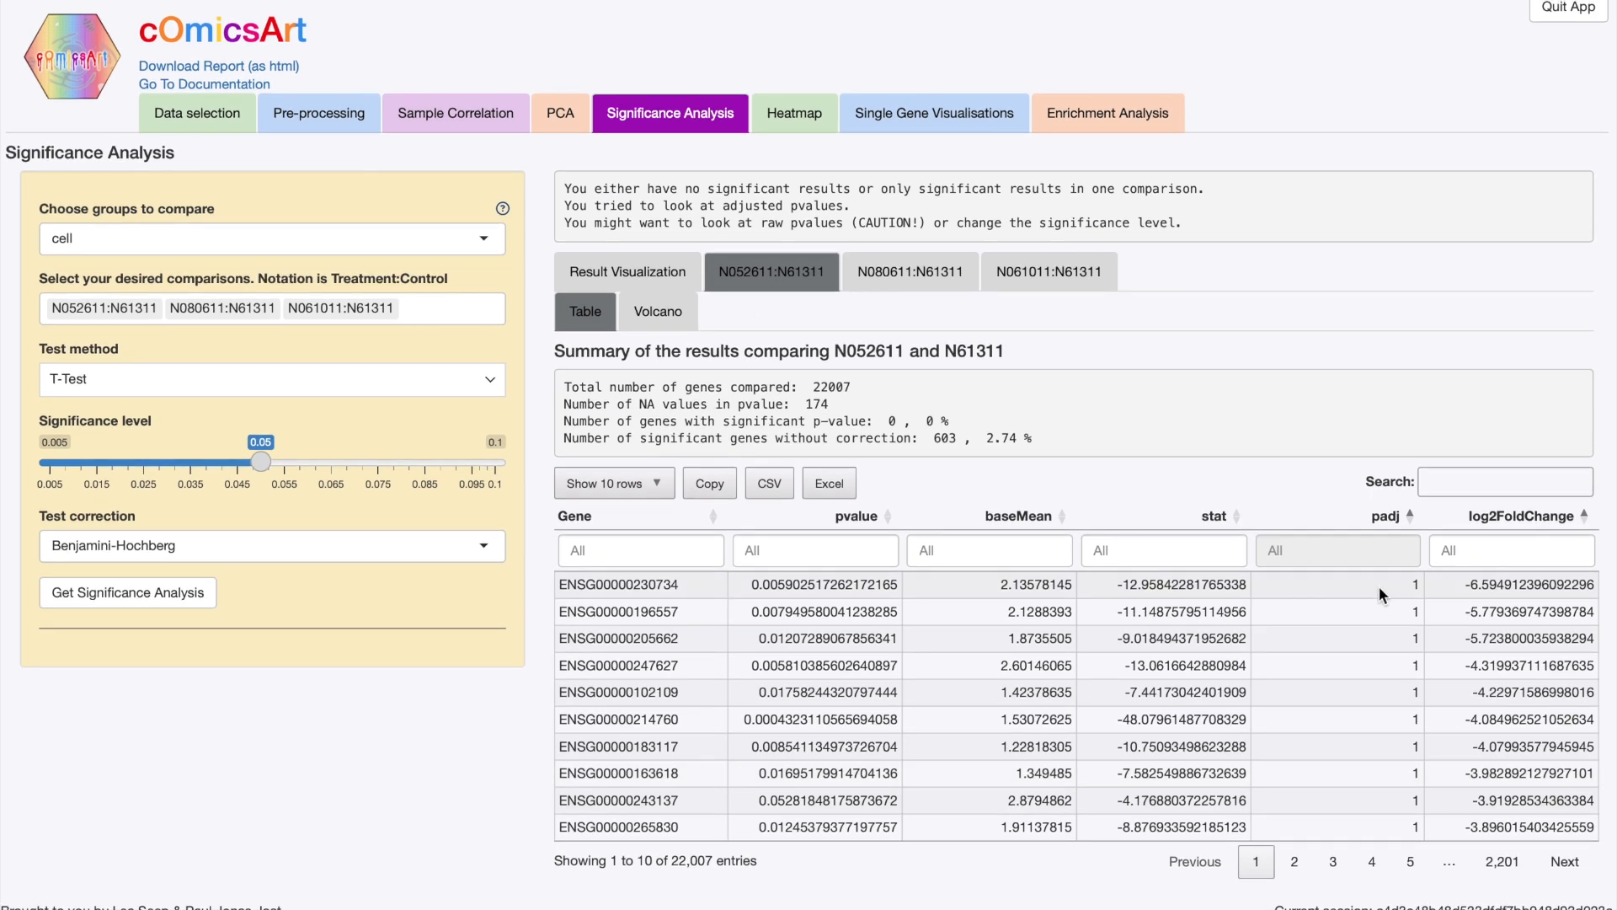
{"action": "left_click", "coordinate": [1386, 516]}
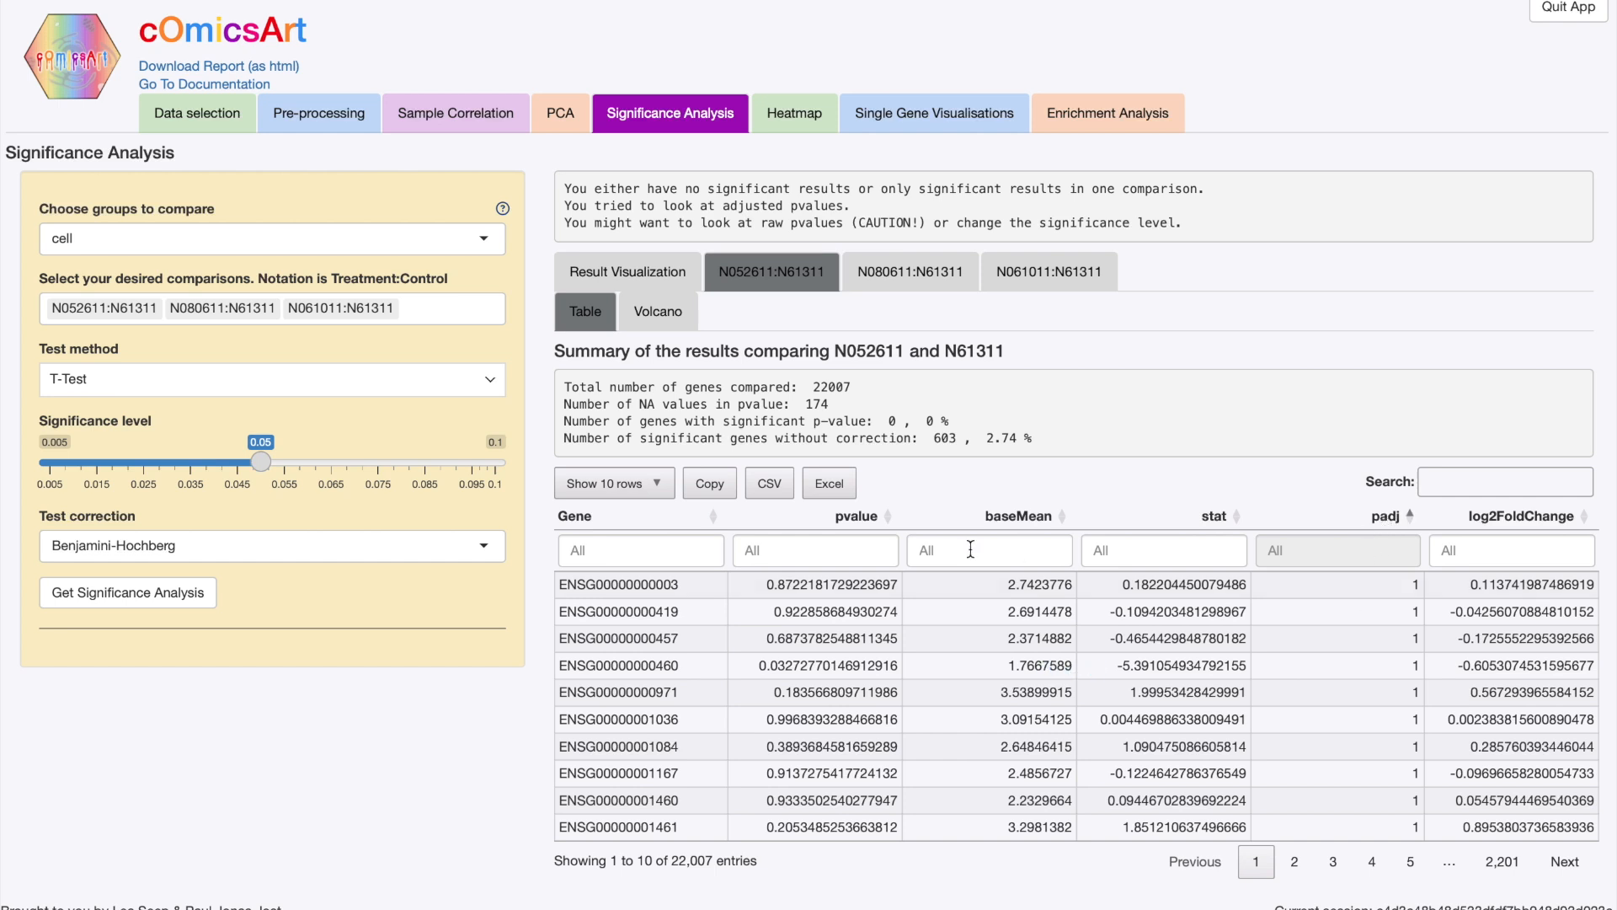
{"action": "left_click", "coordinate": [851, 525]}
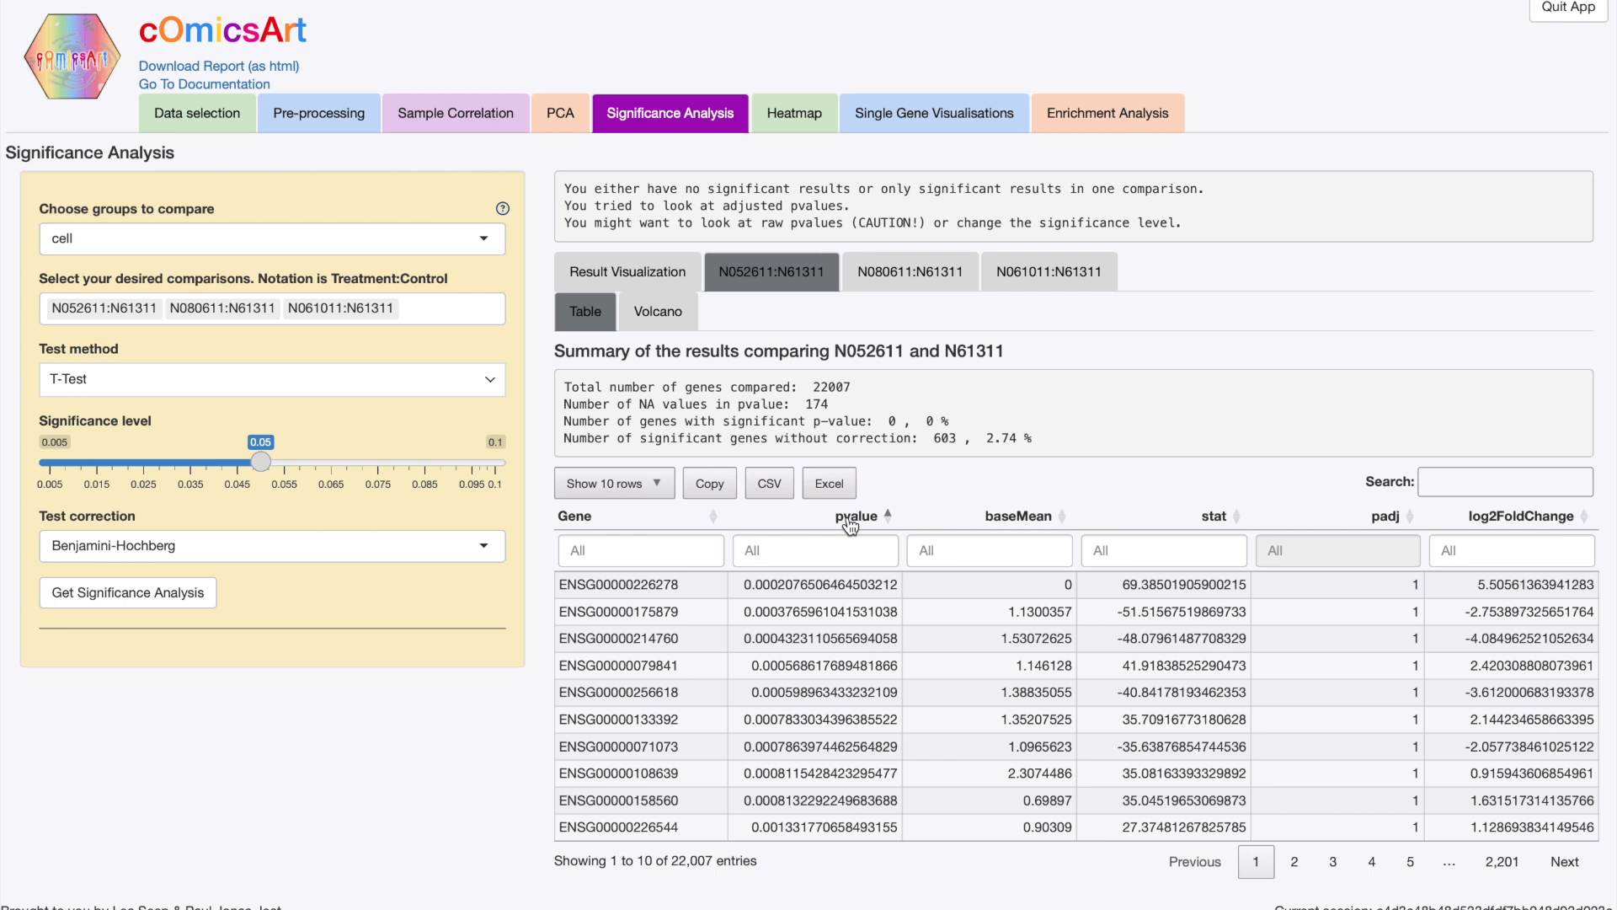
Examine the corrected and uncorrected volcano plots for N052611:N61311 and their threshold and export options
{"action": "left_click", "coordinate": [664, 312]}
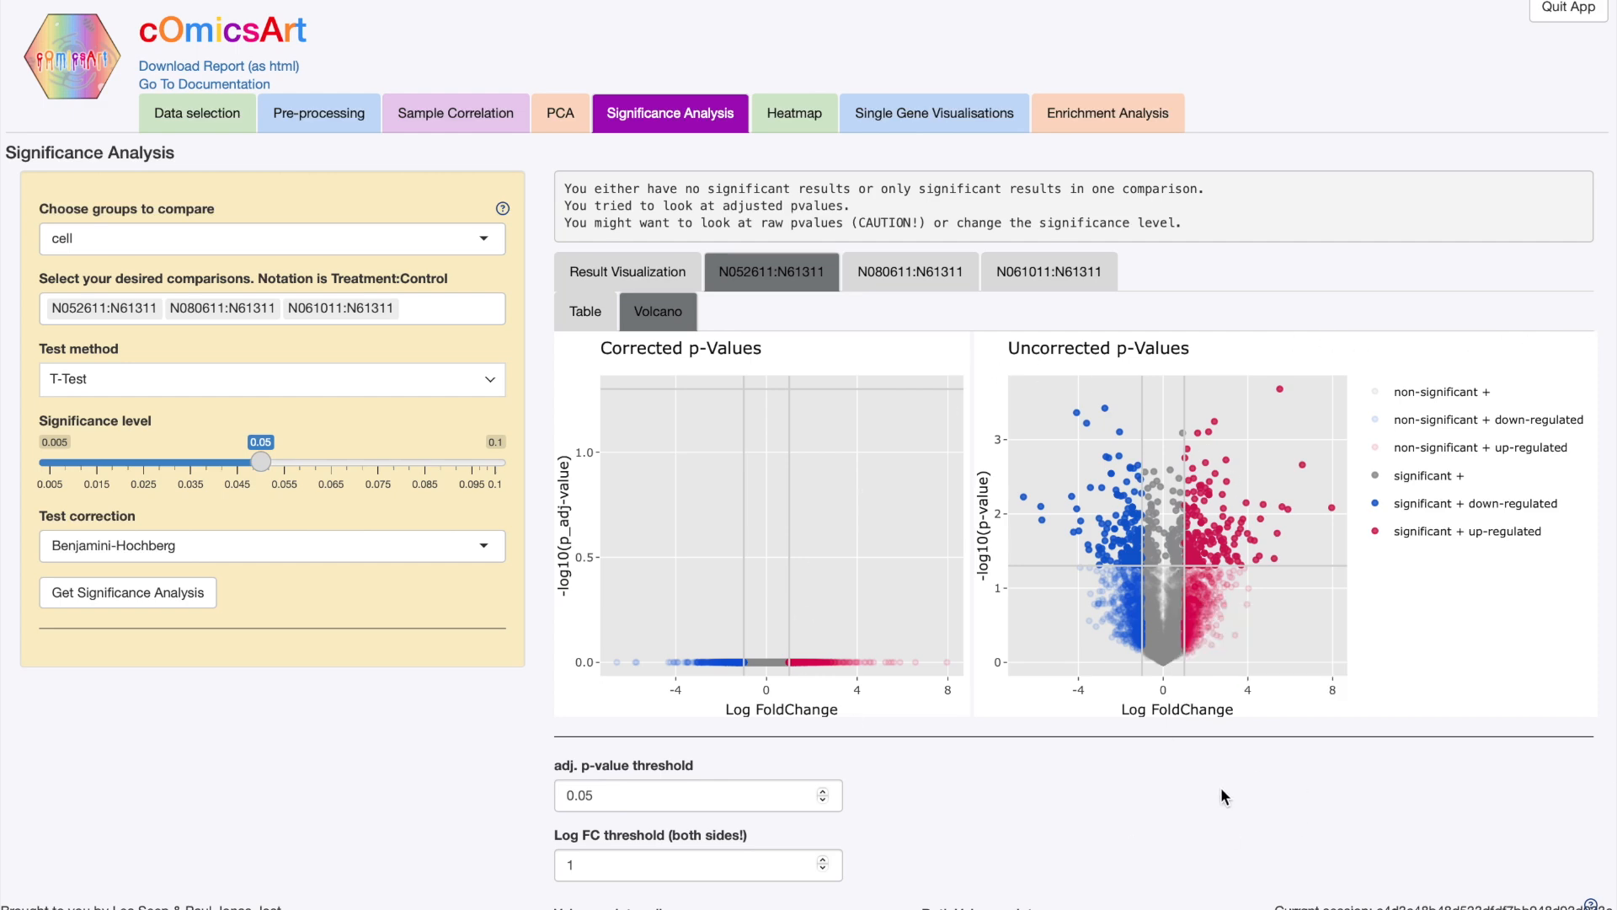
{"action": "scroll", "coordinate": [1223, 792], "scroll_direction": "down", "scroll_amount": 3}
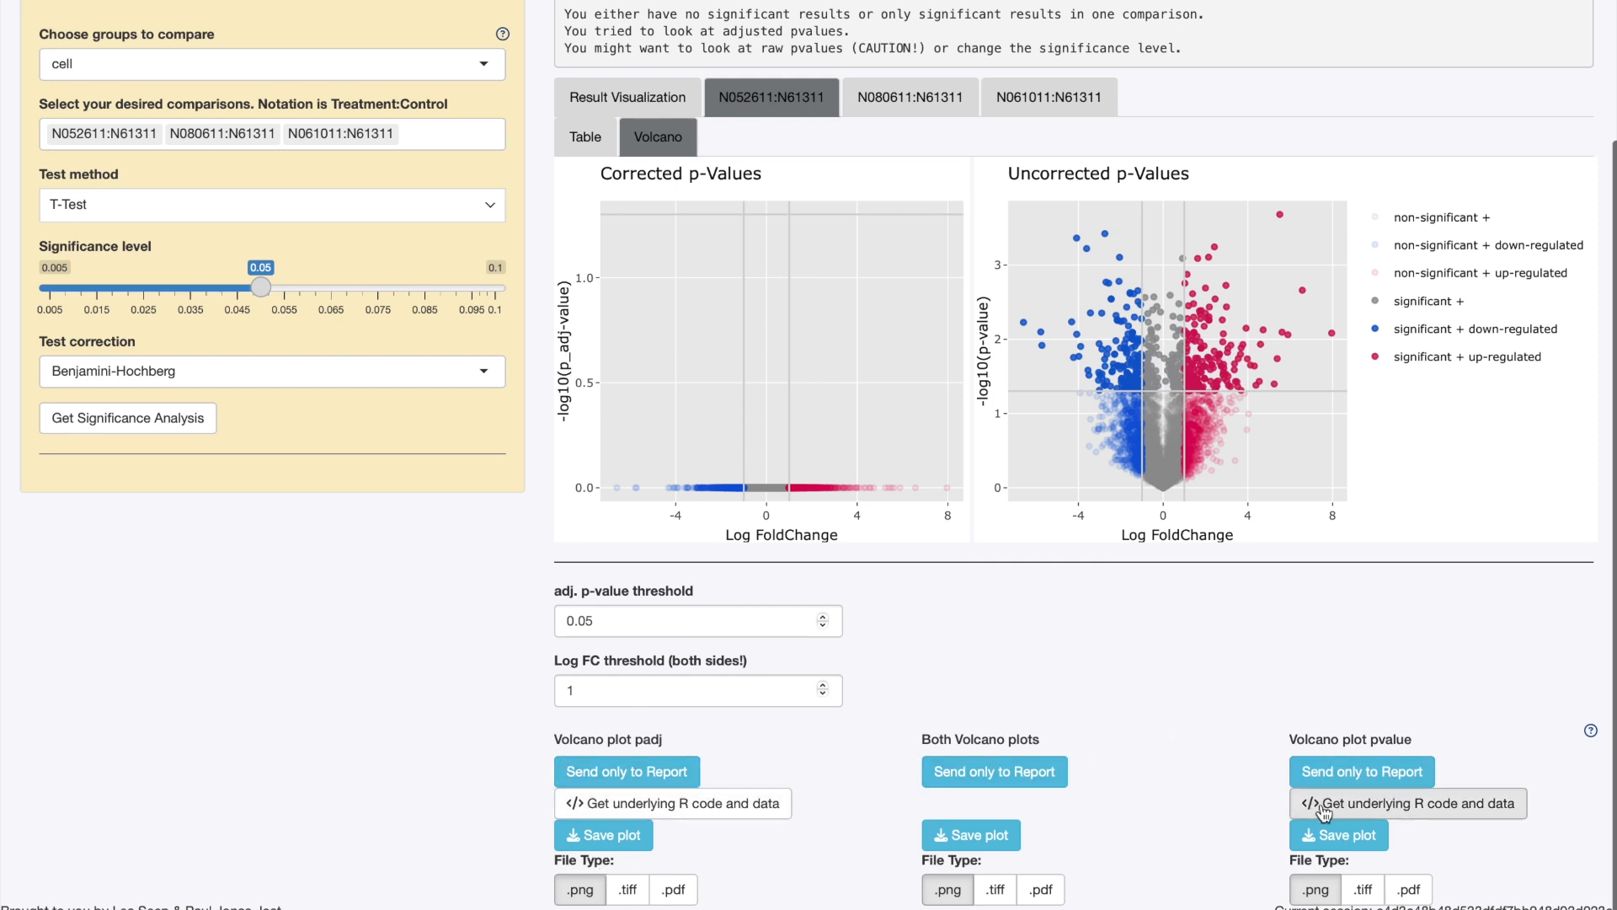
{"action": "scroll", "coordinate": [894, 672], "scroll_direction": "up", "scroll_amount": 5}
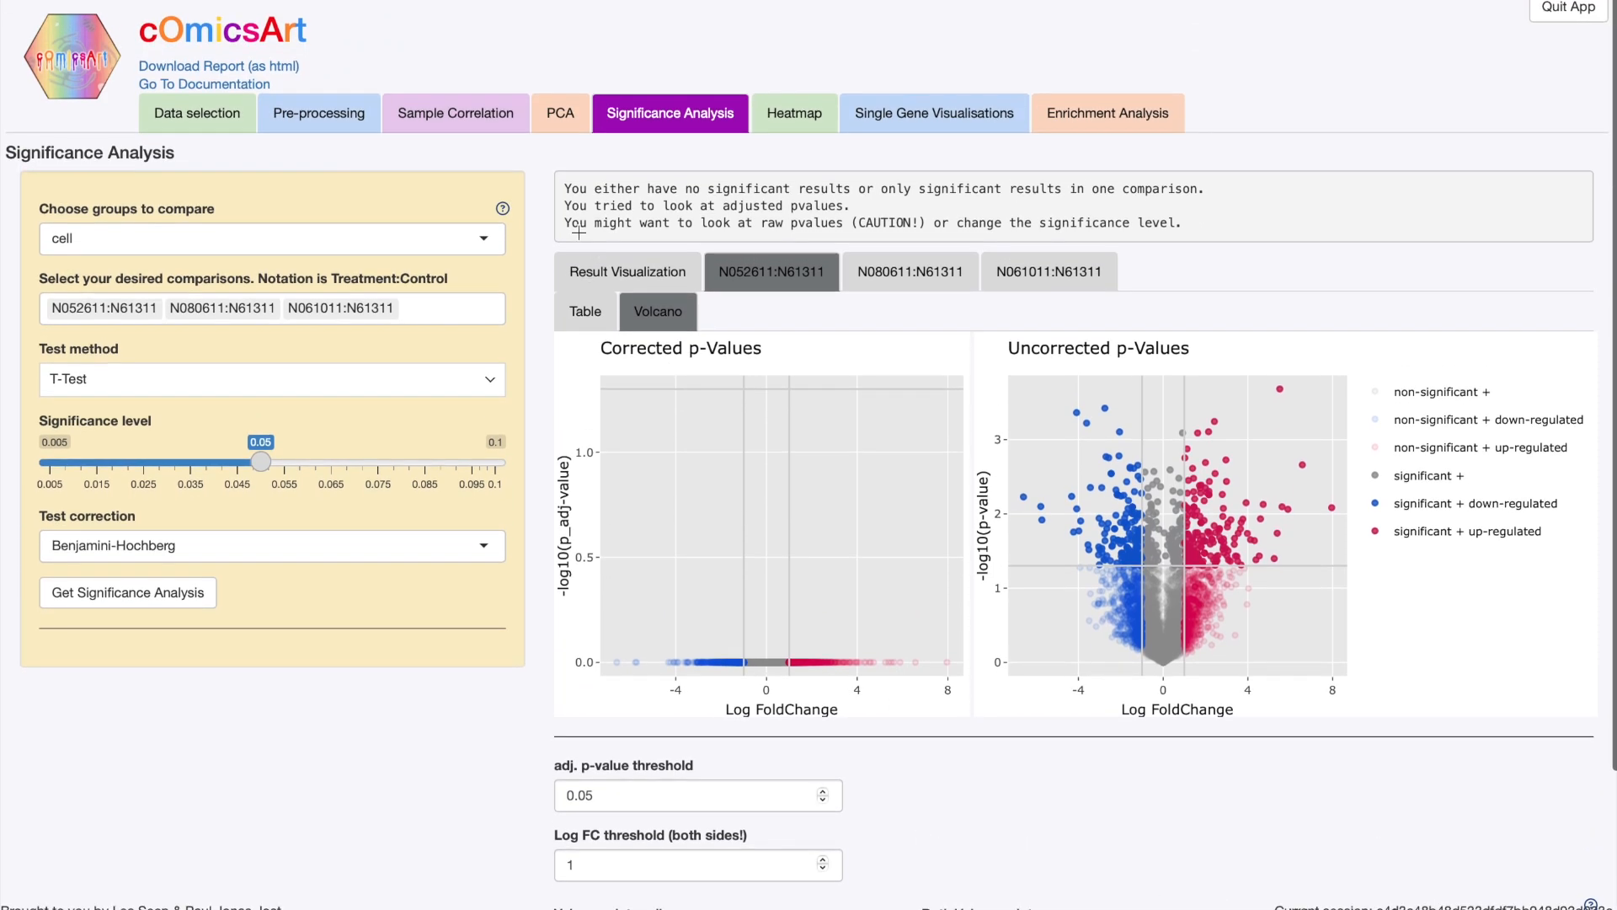
Return to the result visualization of all comparisons and set the type of significance to Significant unadjusted
{"action": "left_click", "coordinate": [666, 288]}
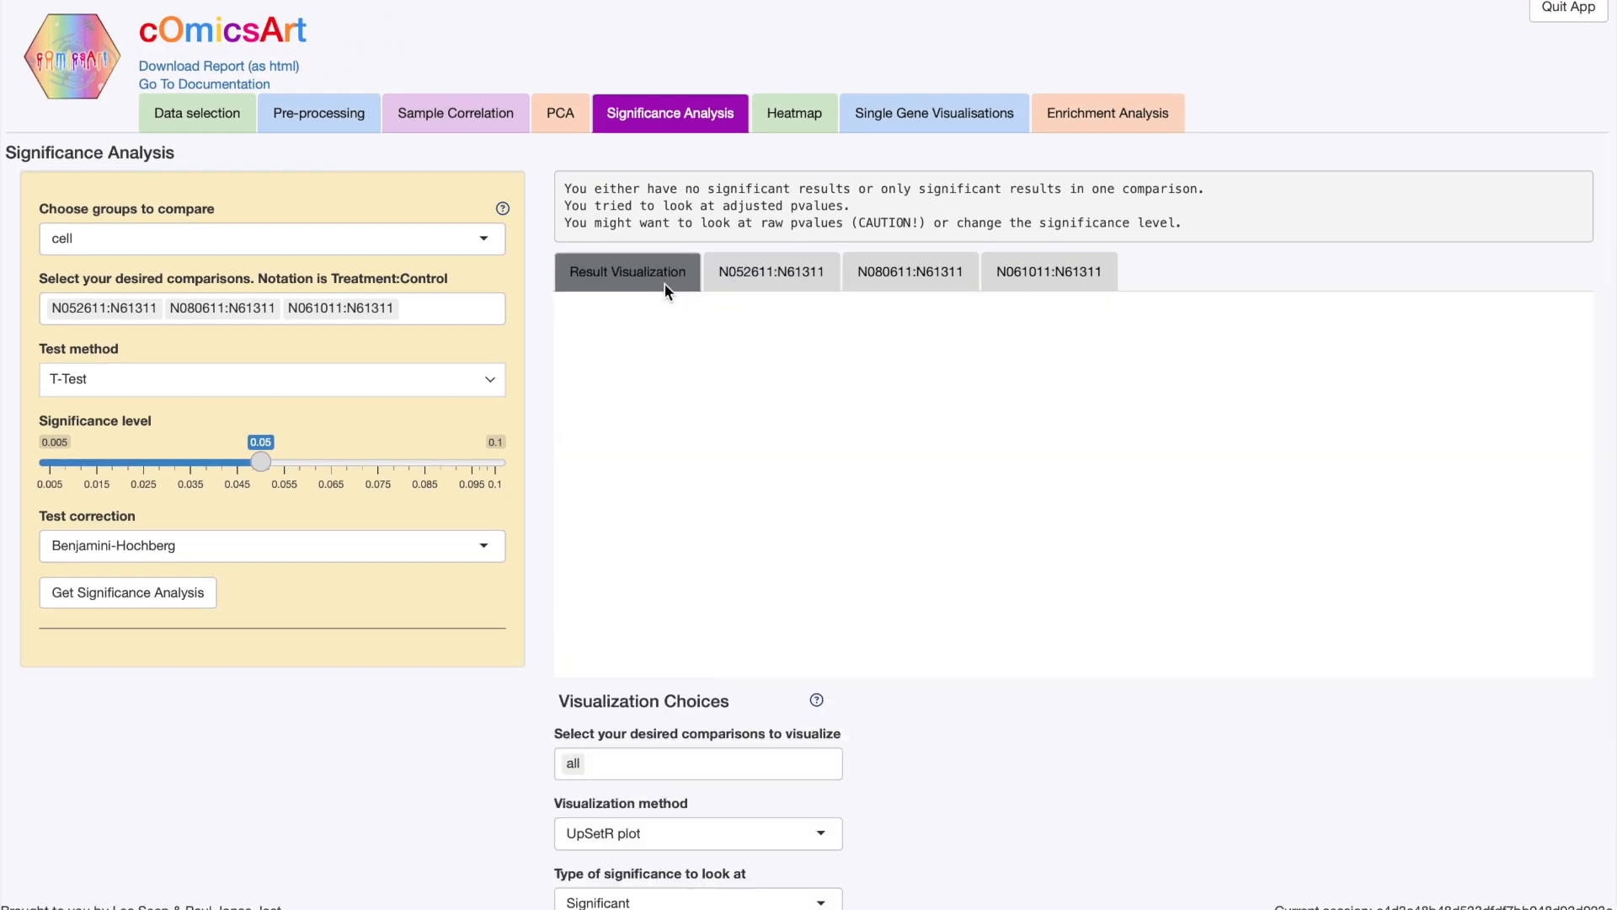
{"action": "scroll", "coordinate": [688, 603], "scroll_direction": "down", "scroll_amount": 2}
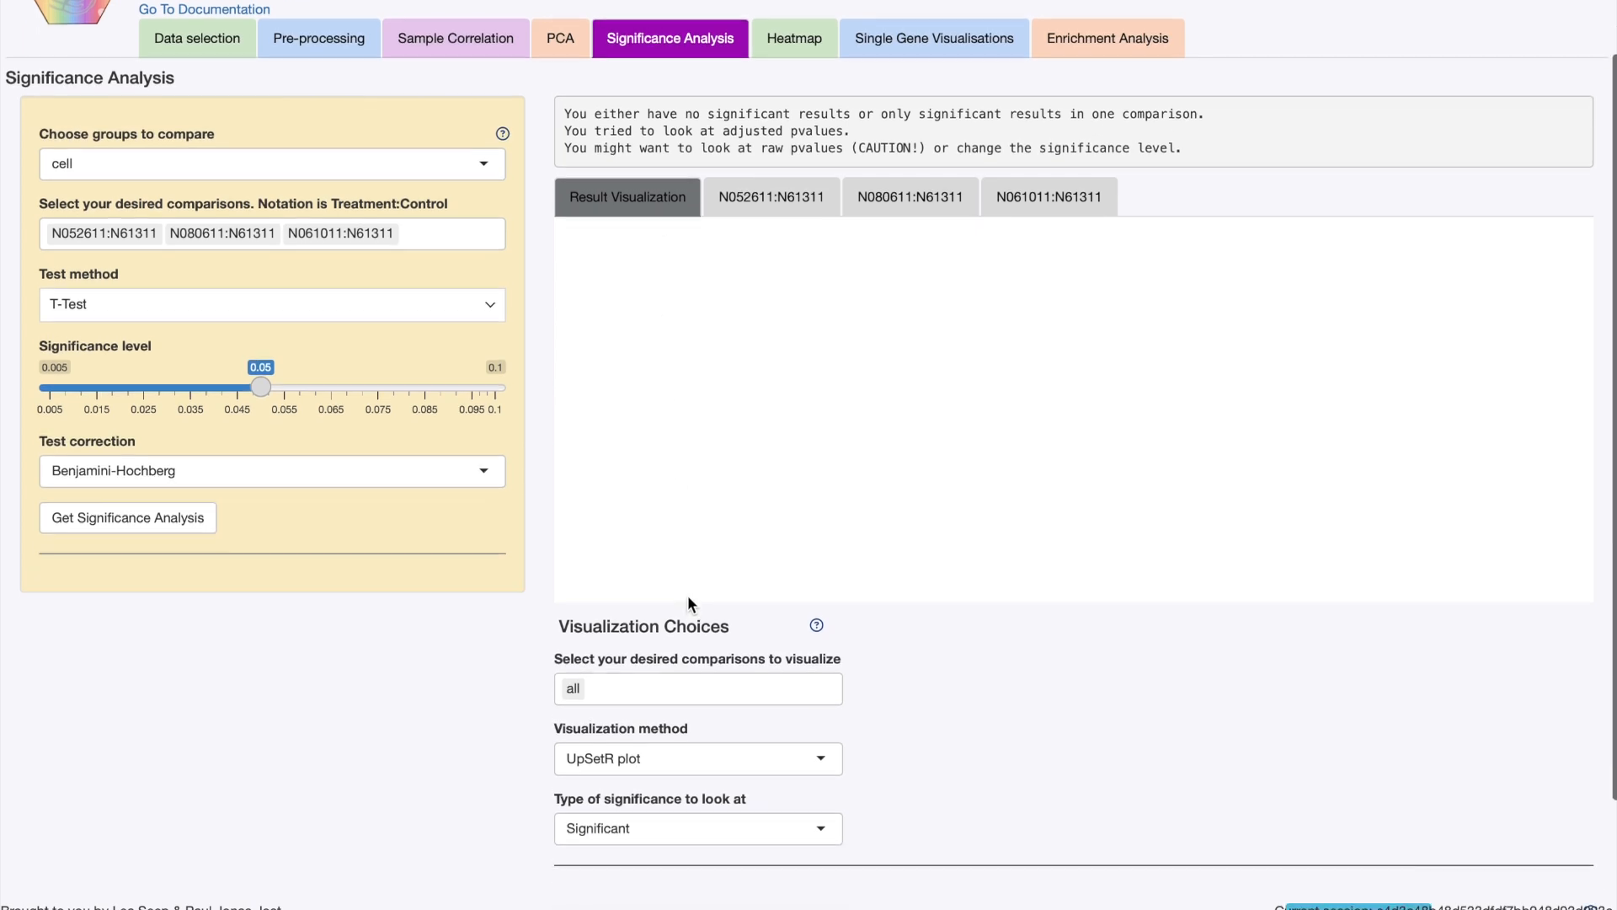
{"action": "left_click", "coordinate": [698, 825]}
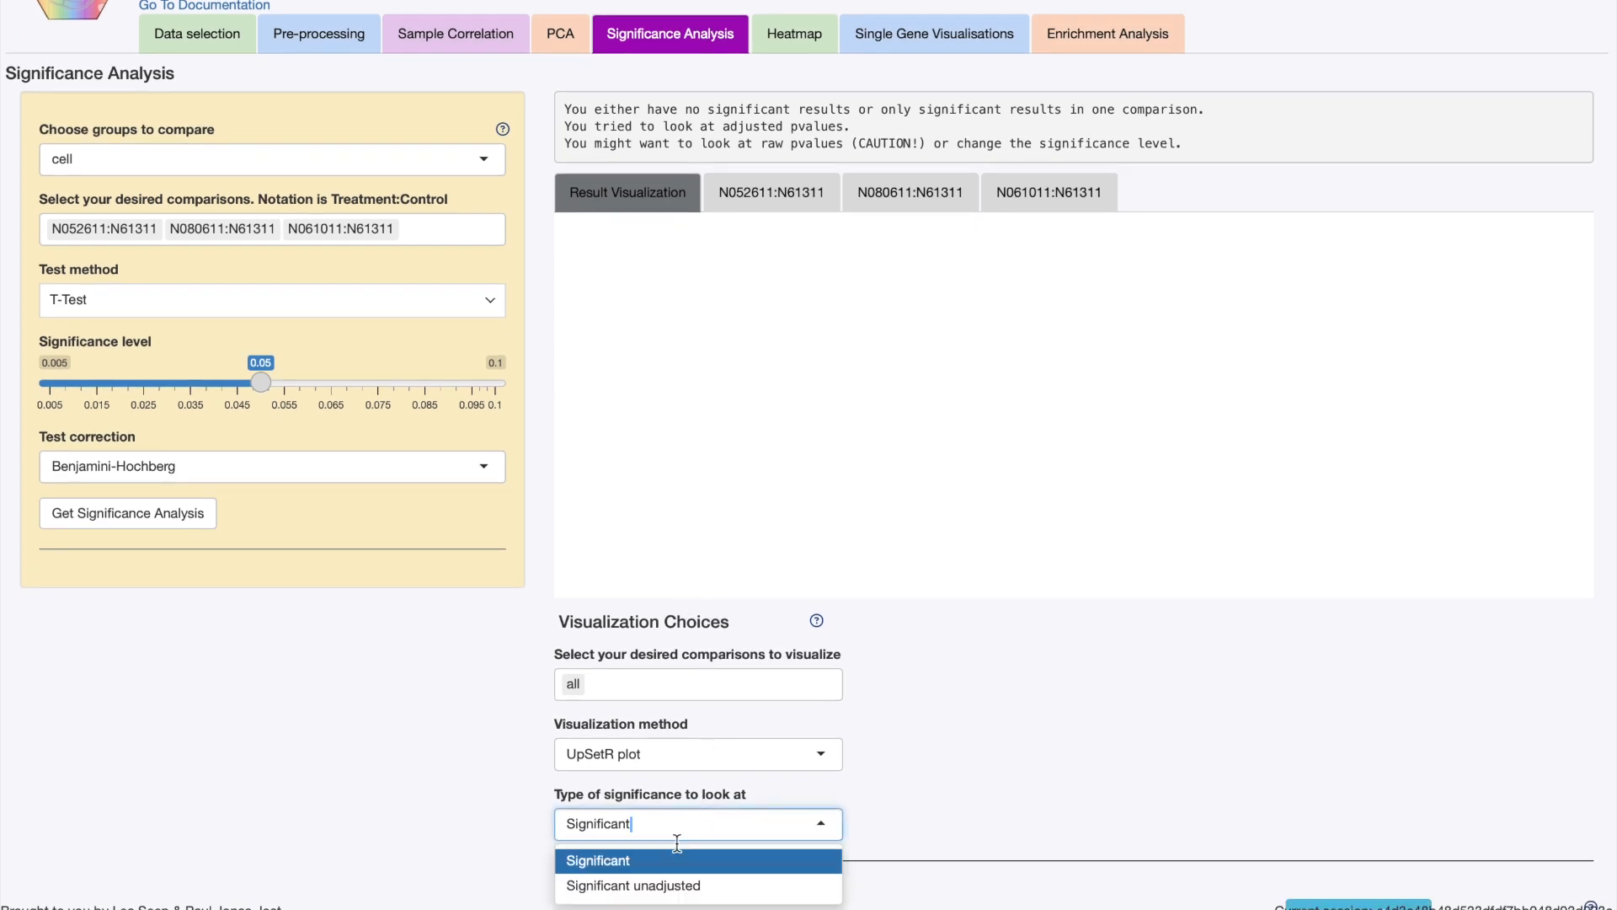
{"action": "left_click", "coordinate": [654, 886]}
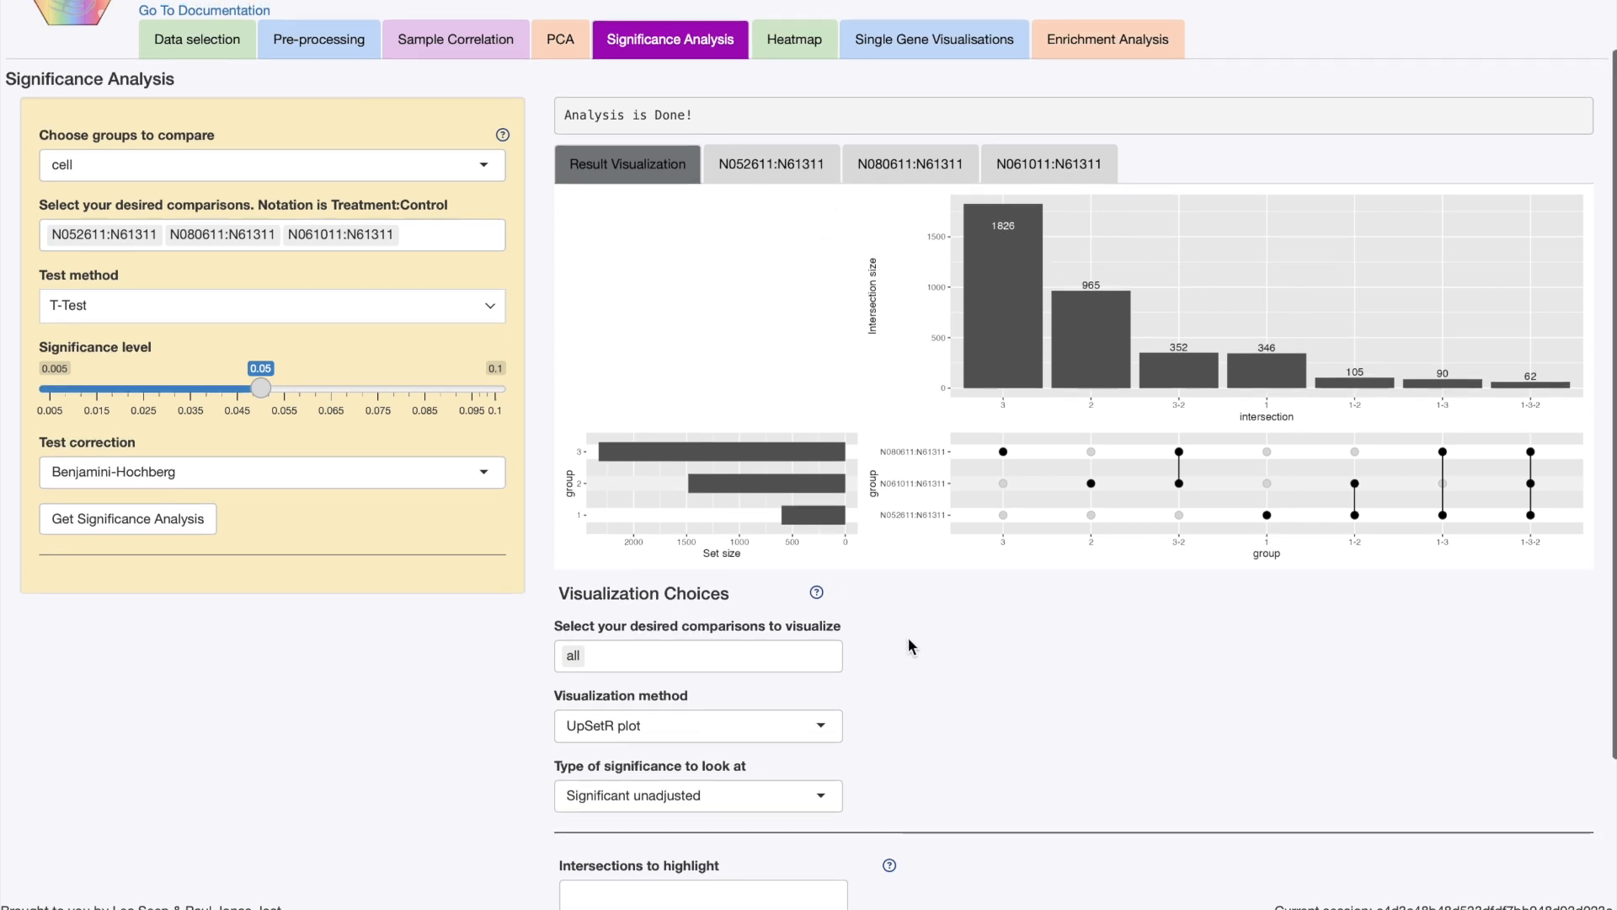
{"action": "scroll", "coordinate": [908, 644], "scroll_direction": "up", "scroll_amount": 2}
{"action": "scroll", "coordinate": [908, 645], "scroll_direction": "up", "scroll_amount": 1}
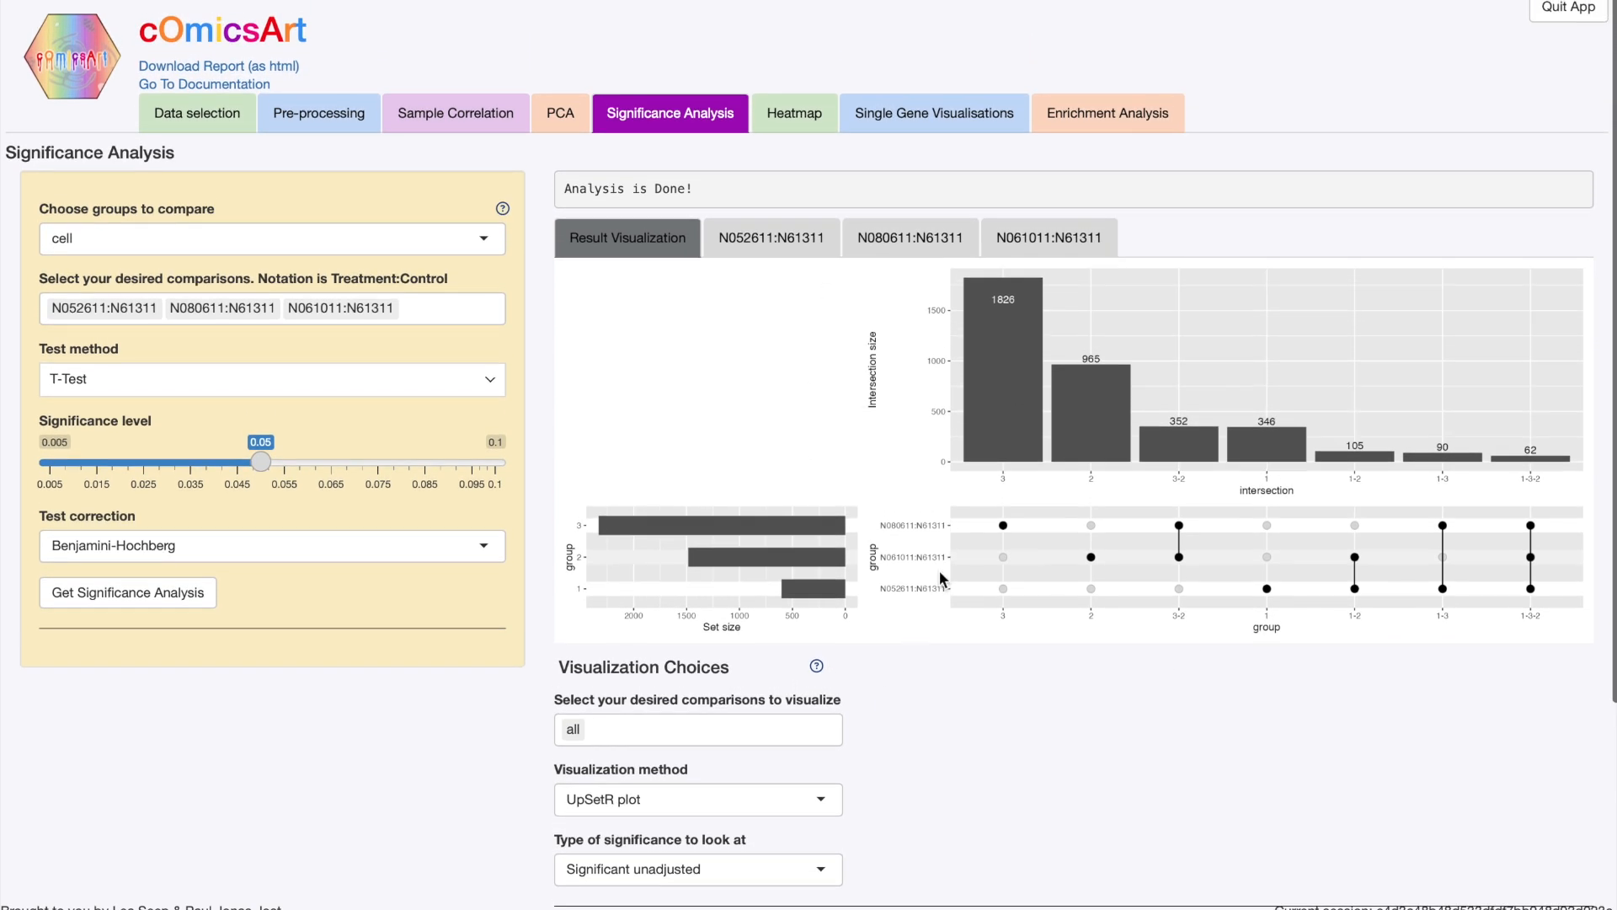
Highlight the intersection 1-2 in the UpSetR plot
{"action": "scroll", "coordinate": [1073, 715], "scroll_direction": "down", "scroll_amount": 5}
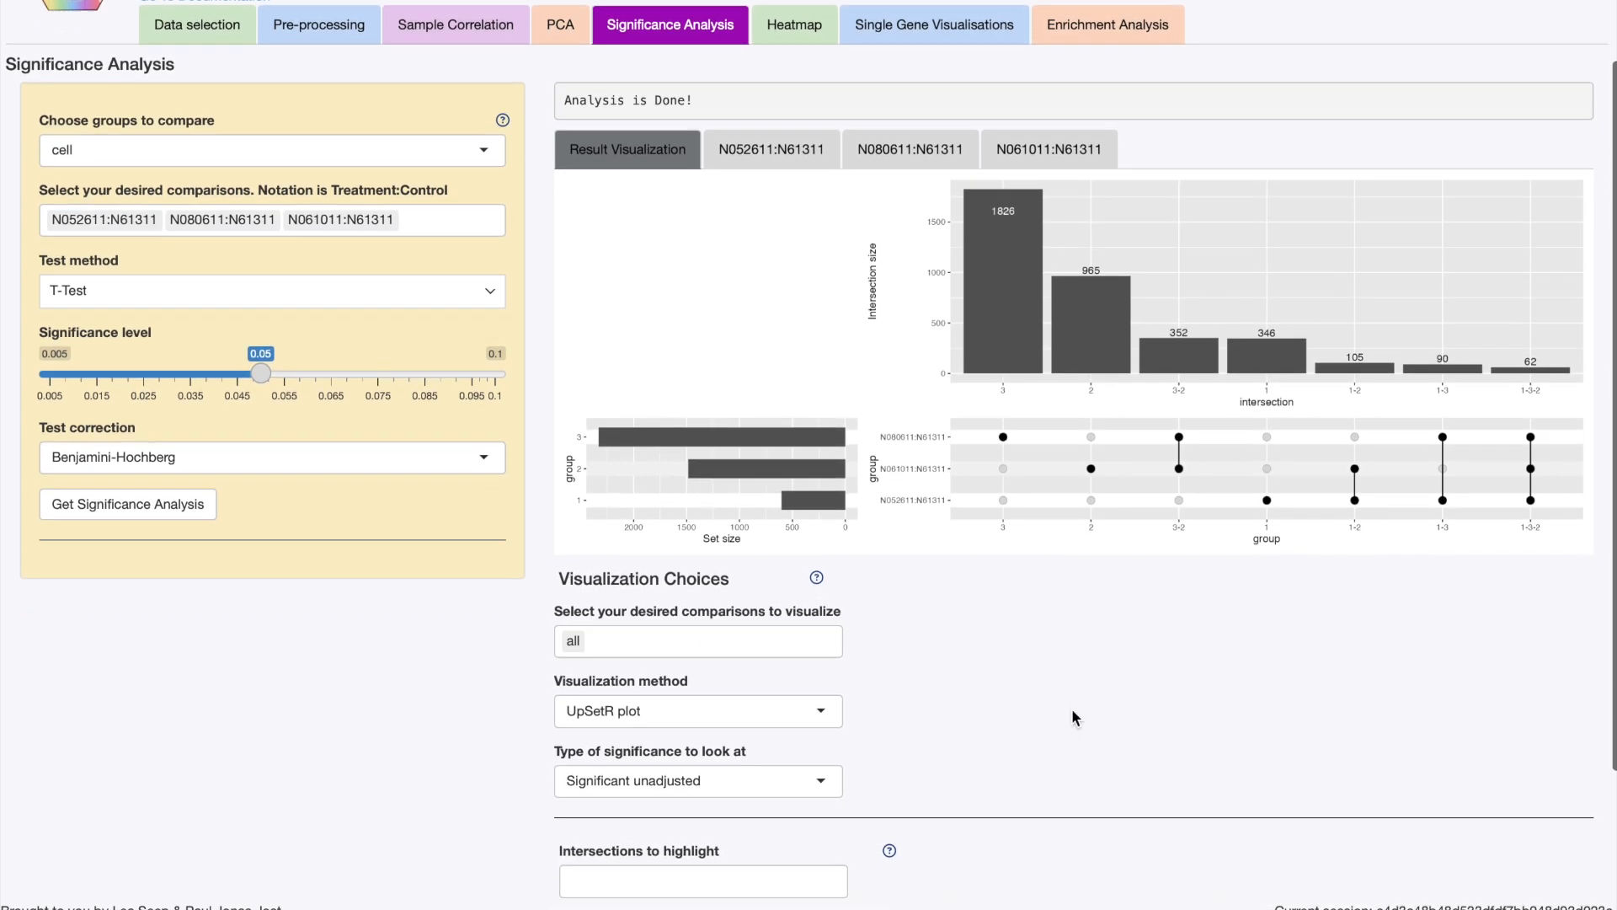
{"action": "scroll", "coordinate": [1073, 714], "scroll_direction": "down", "scroll_amount": 1}
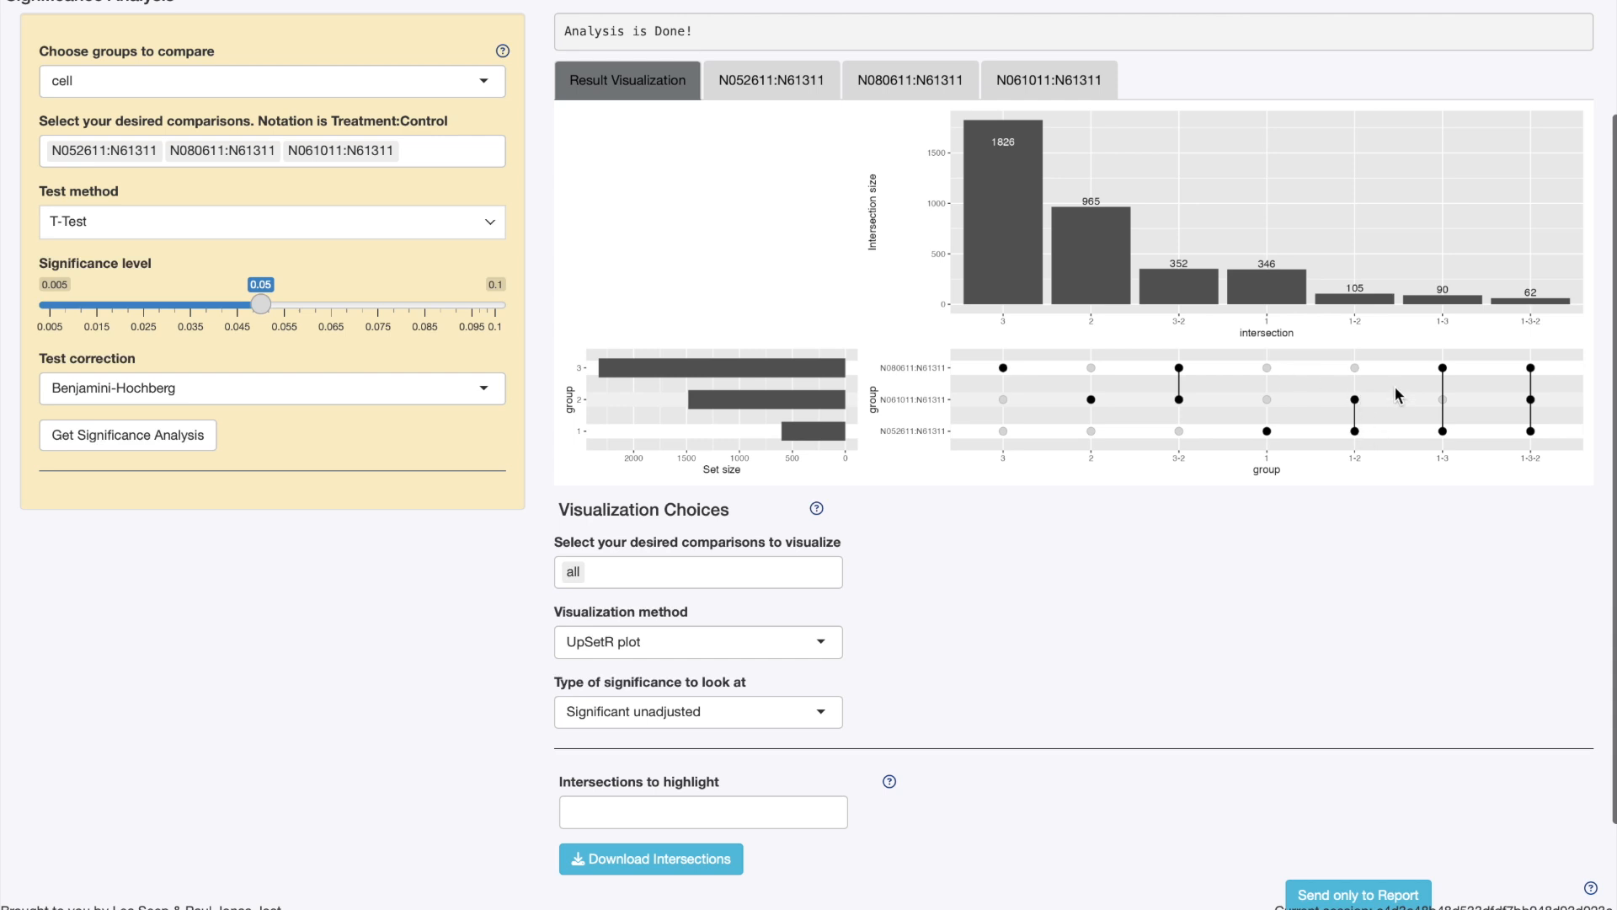
{"action": "left_click", "coordinate": [668, 811]}
{"action": "scroll", "coordinate": [667, 823], "scroll_direction": "down", "scroll_amount": 2}
{"action": "left_click", "coordinate": [620, 862]}
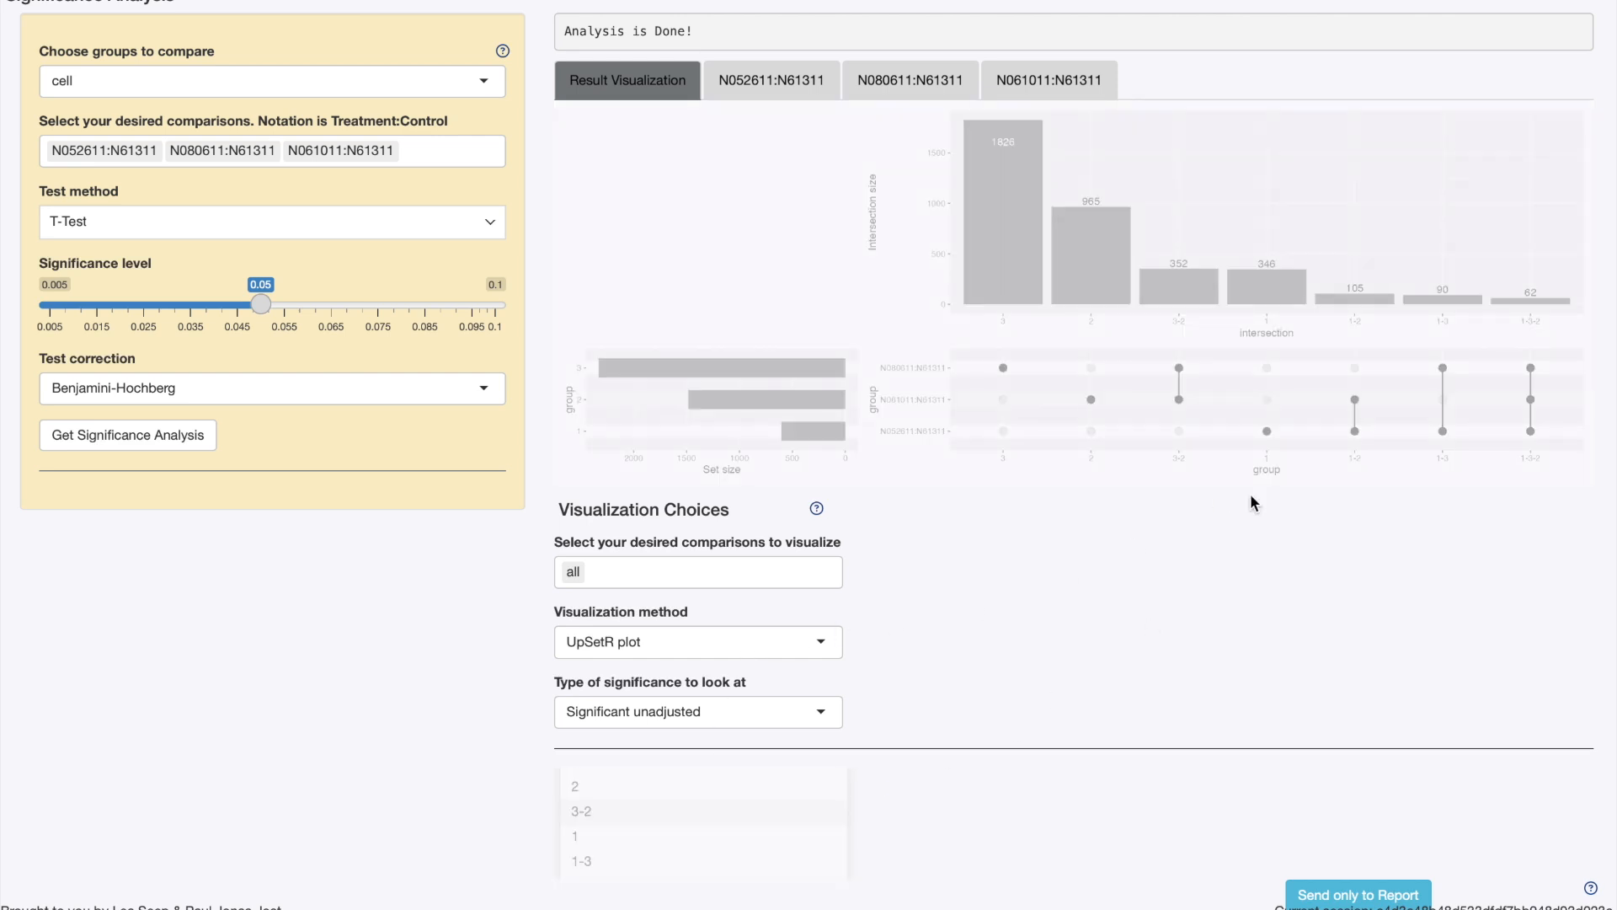
{"action": "scroll", "coordinate": [1263, 716], "scroll_direction": "down", "scroll_amount": 1}
{"action": "mouse_move", "coordinate": [1345, 855]}
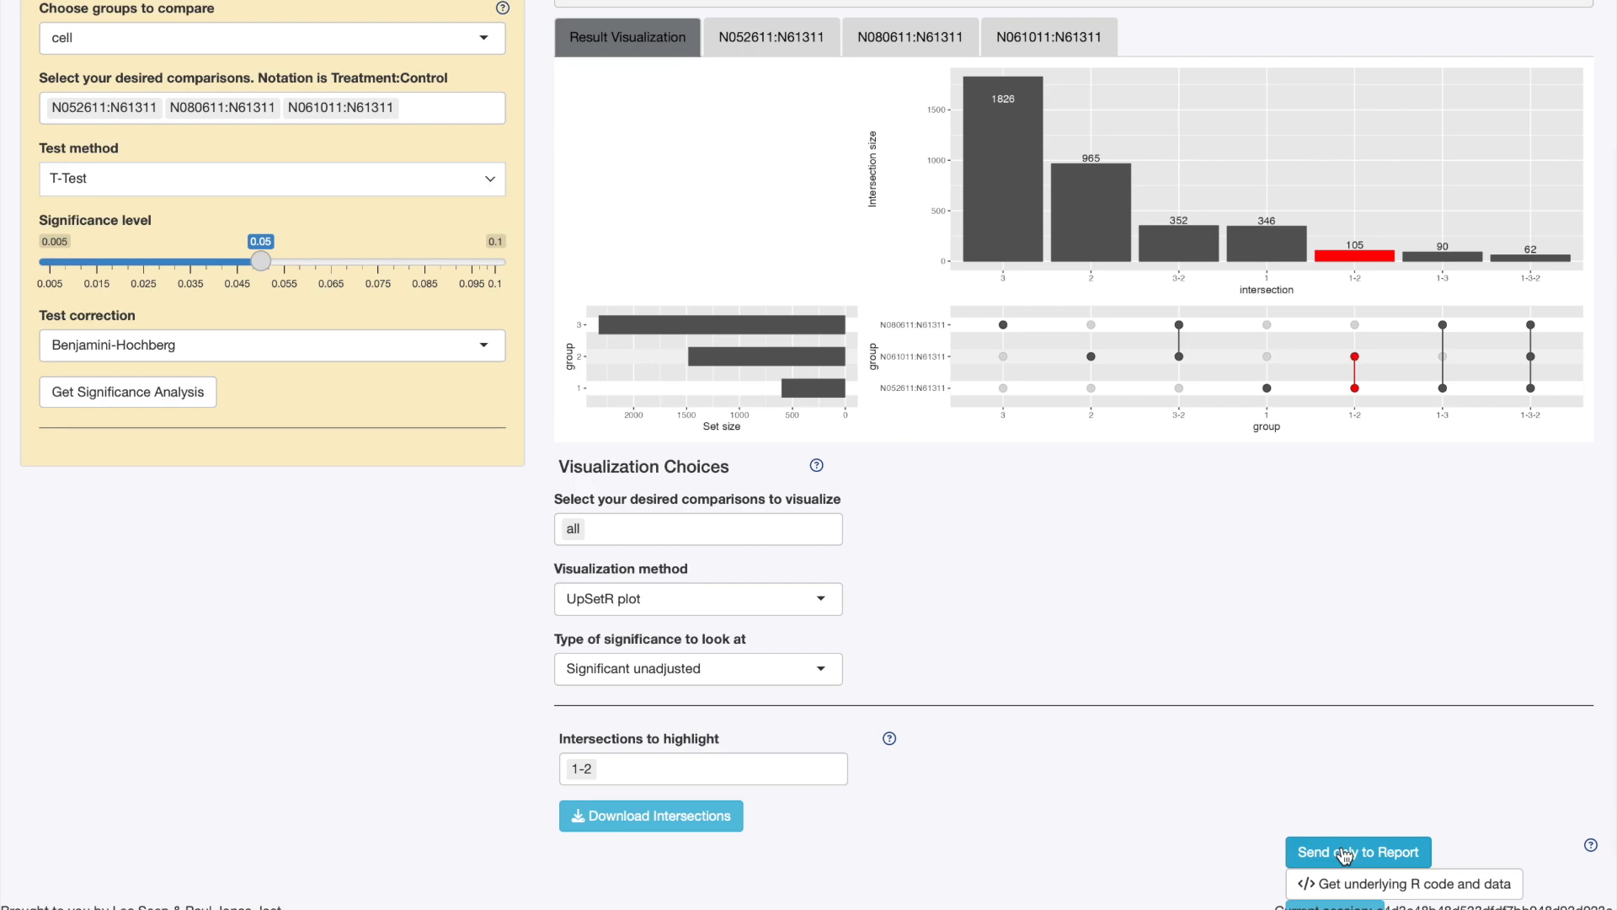
{"action": "scroll", "coordinate": [1263, 505], "scroll_direction": "up", "scroll_amount": 3}
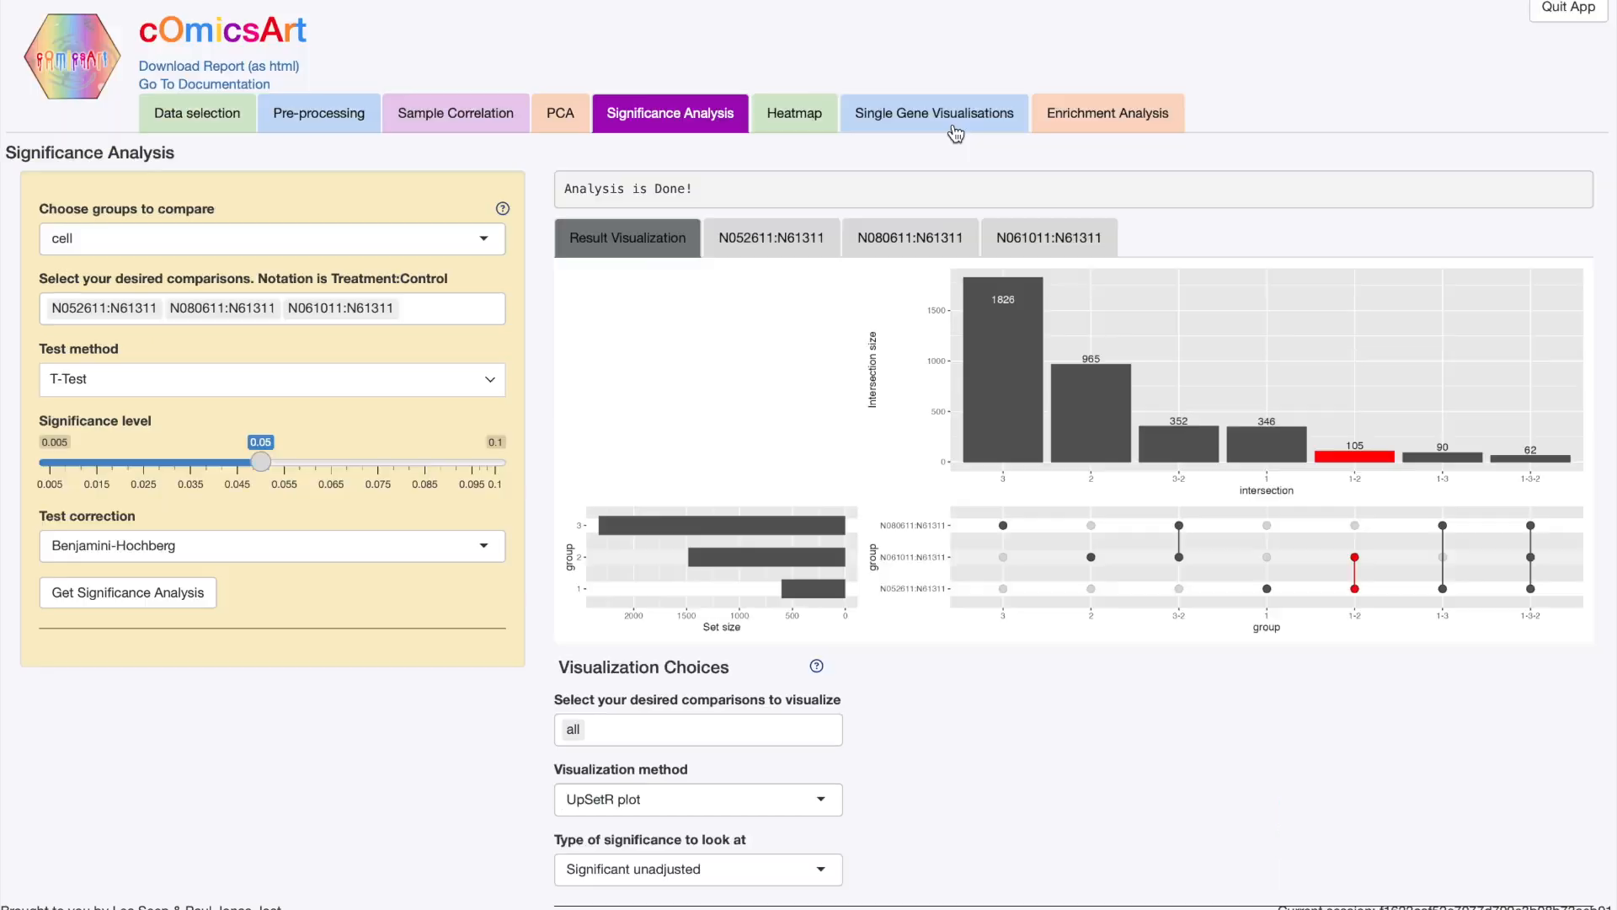
{"action": "left_click", "coordinate": [953, 123]}
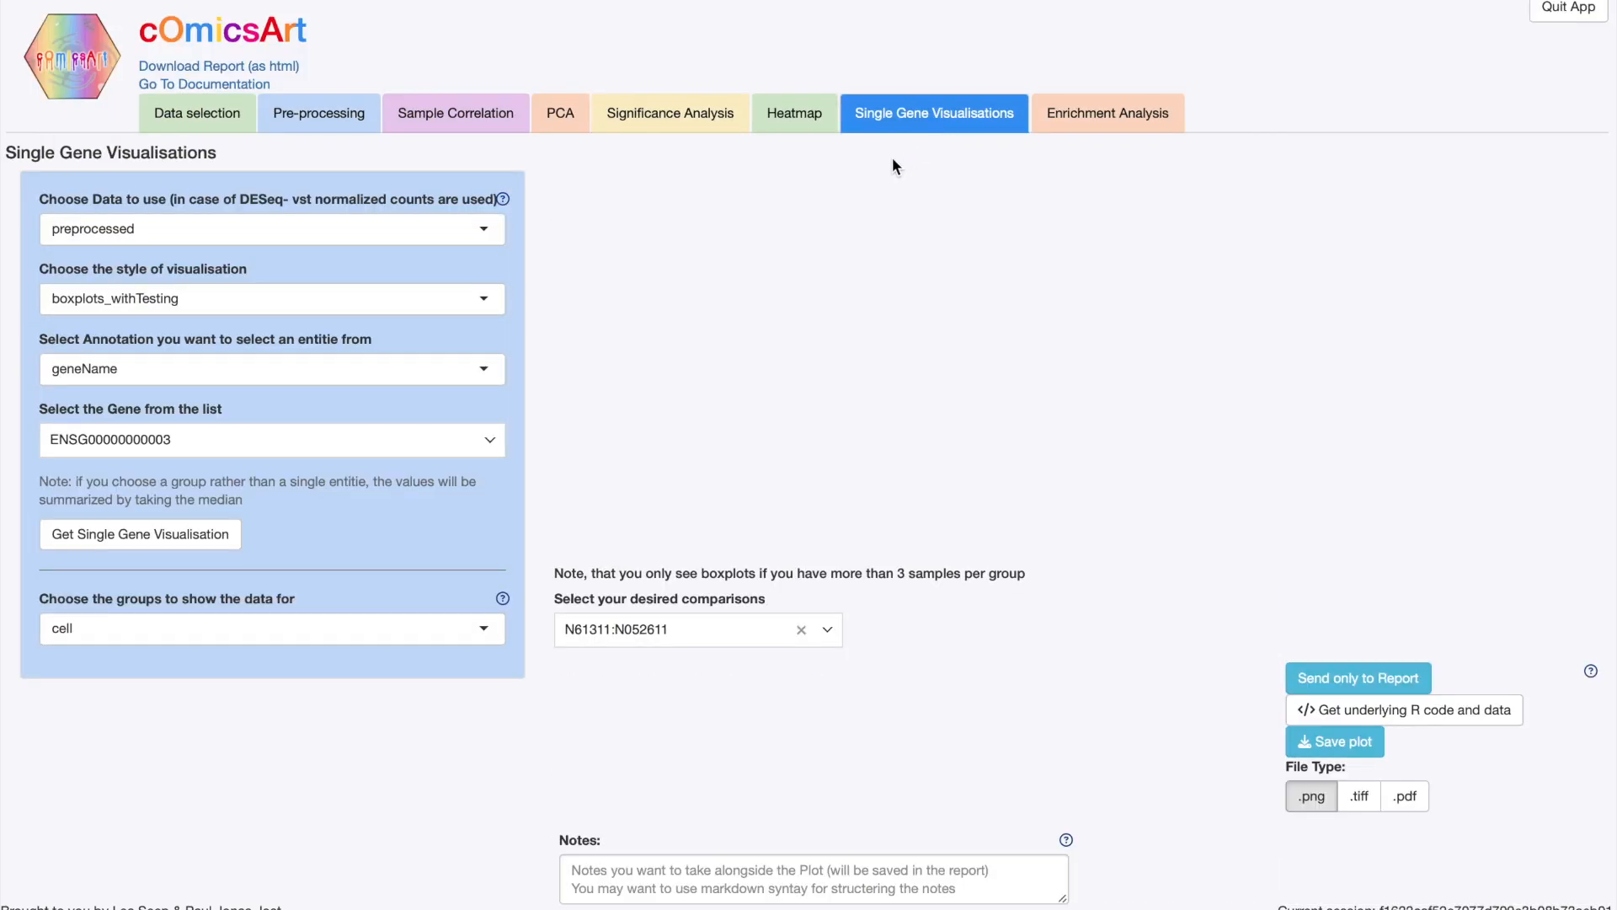
{"action": "left_click", "coordinate": [224, 455]}
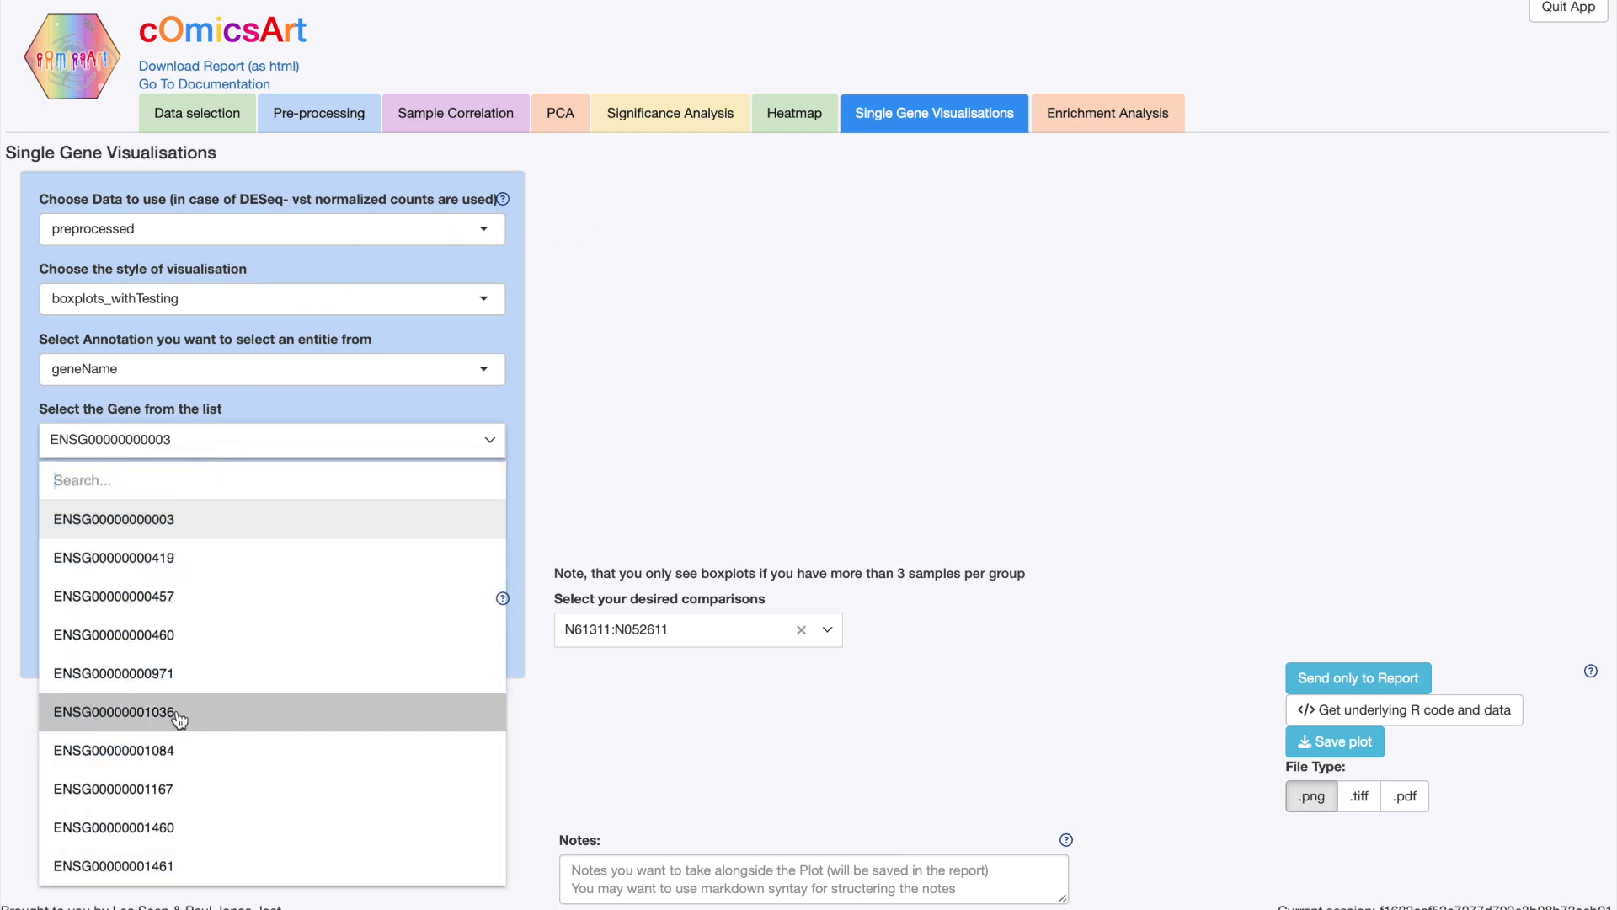
{"action": "left_click", "coordinate": [173, 752]}
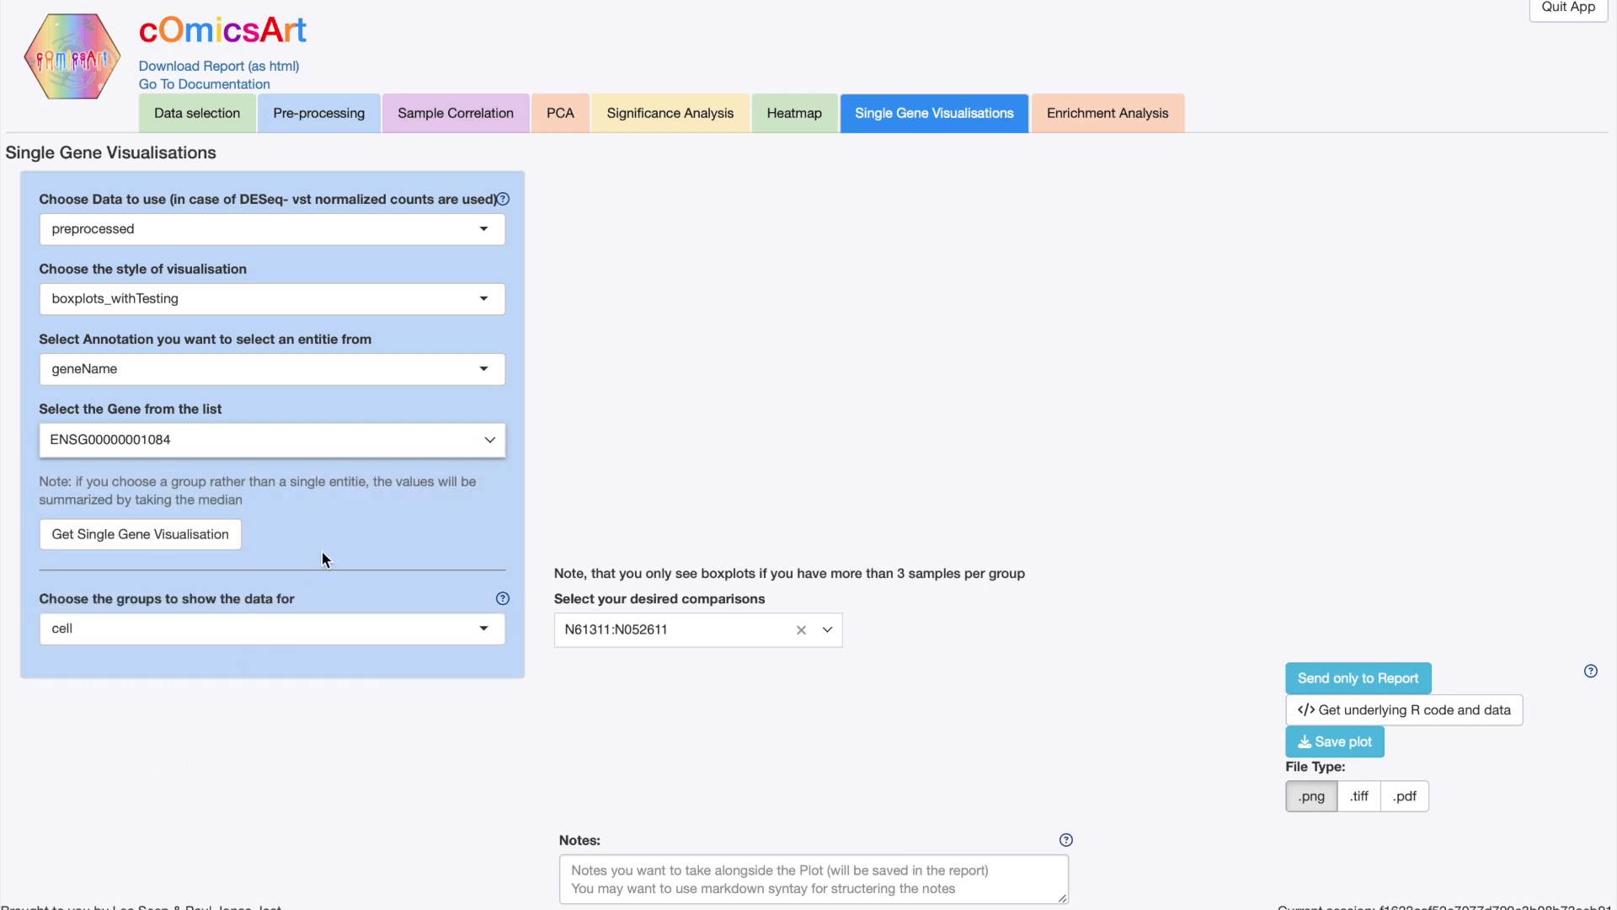
{"action": "left_click", "coordinate": [285, 238]}
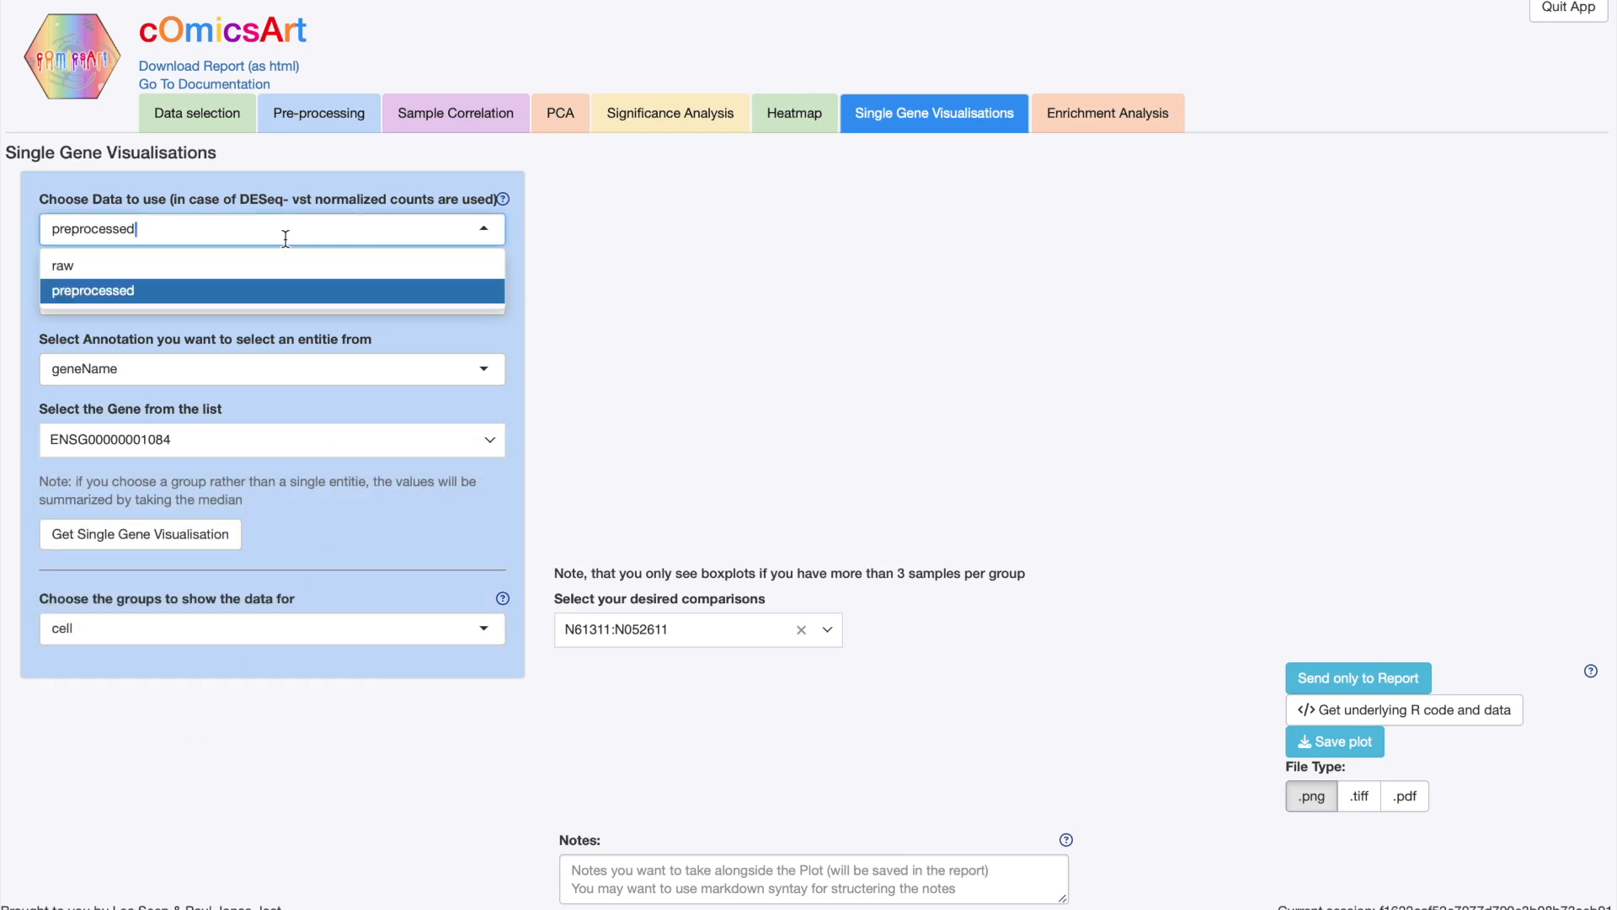
{"action": "left_click", "coordinate": [336, 532]}
{"action": "left_click", "coordinate": [215, 544]}
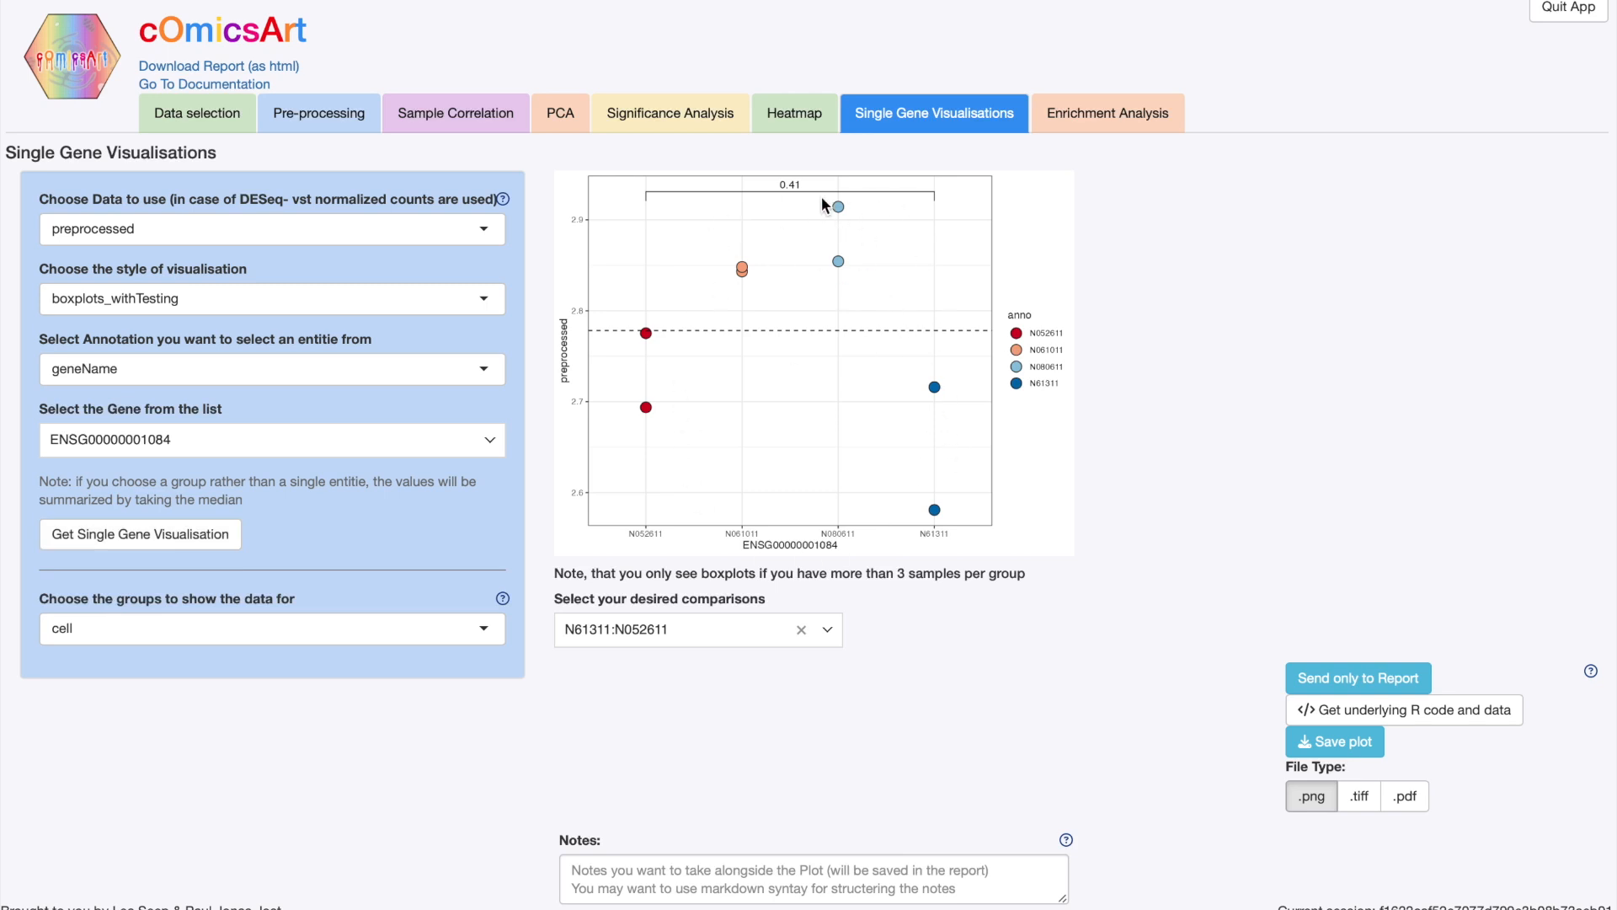
Group the single gene plot by condition using the raw data, and send the plot only to the report
{"action": "left_click", "coordinate": [277, 643]}
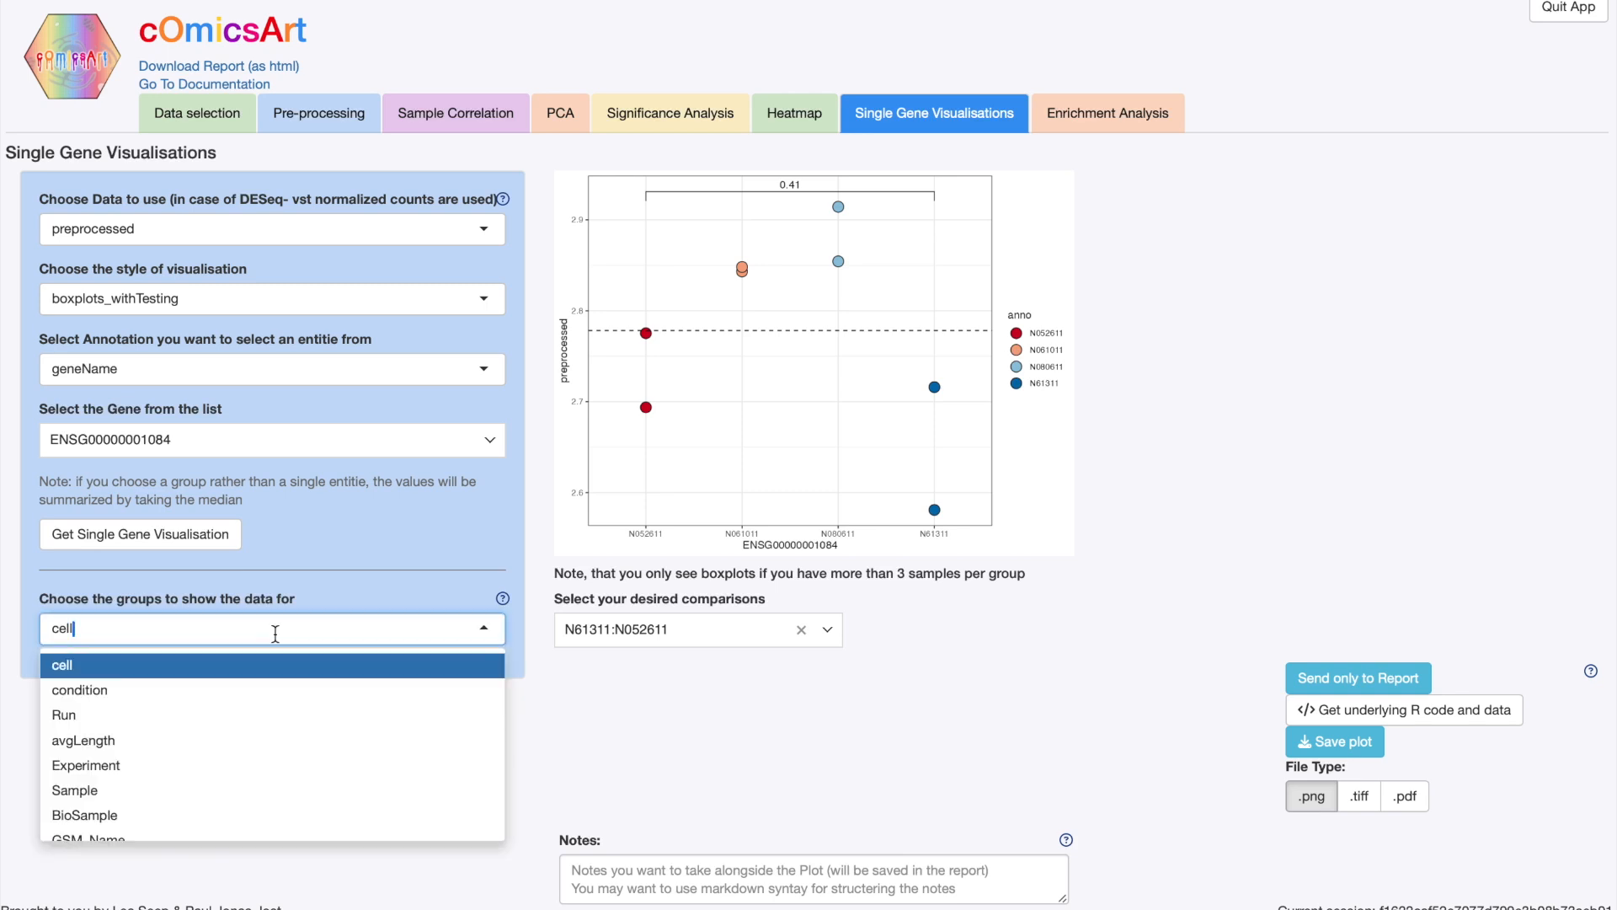
{"action": "left_click", "coordinate": [201, 684]}
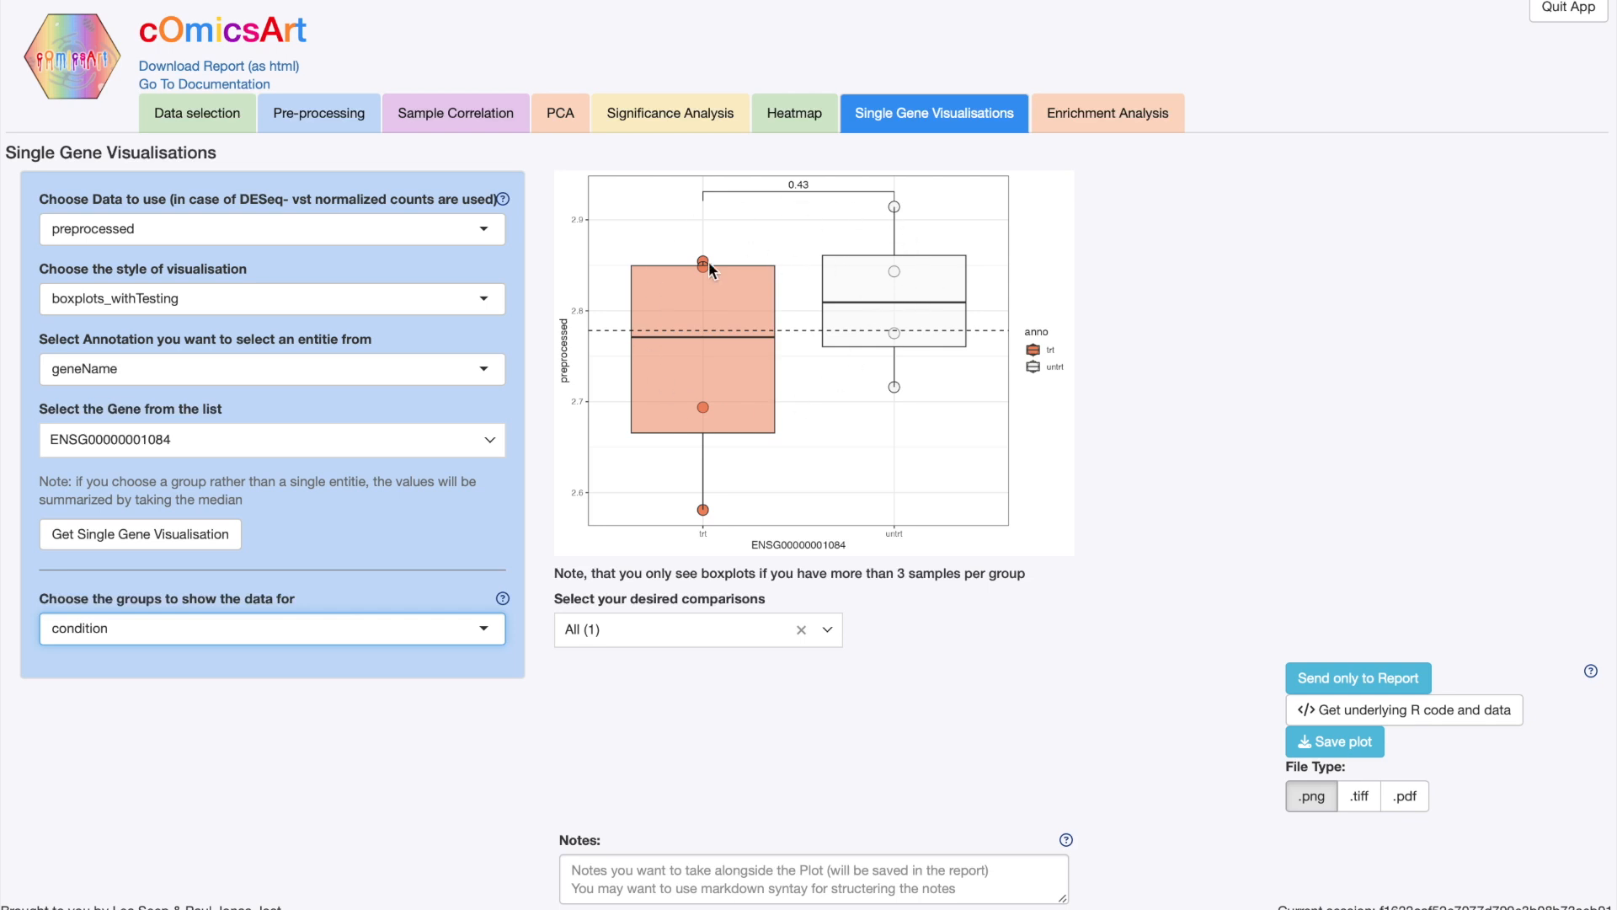
{"action": "left_click", "coordinate": [355, 242]}
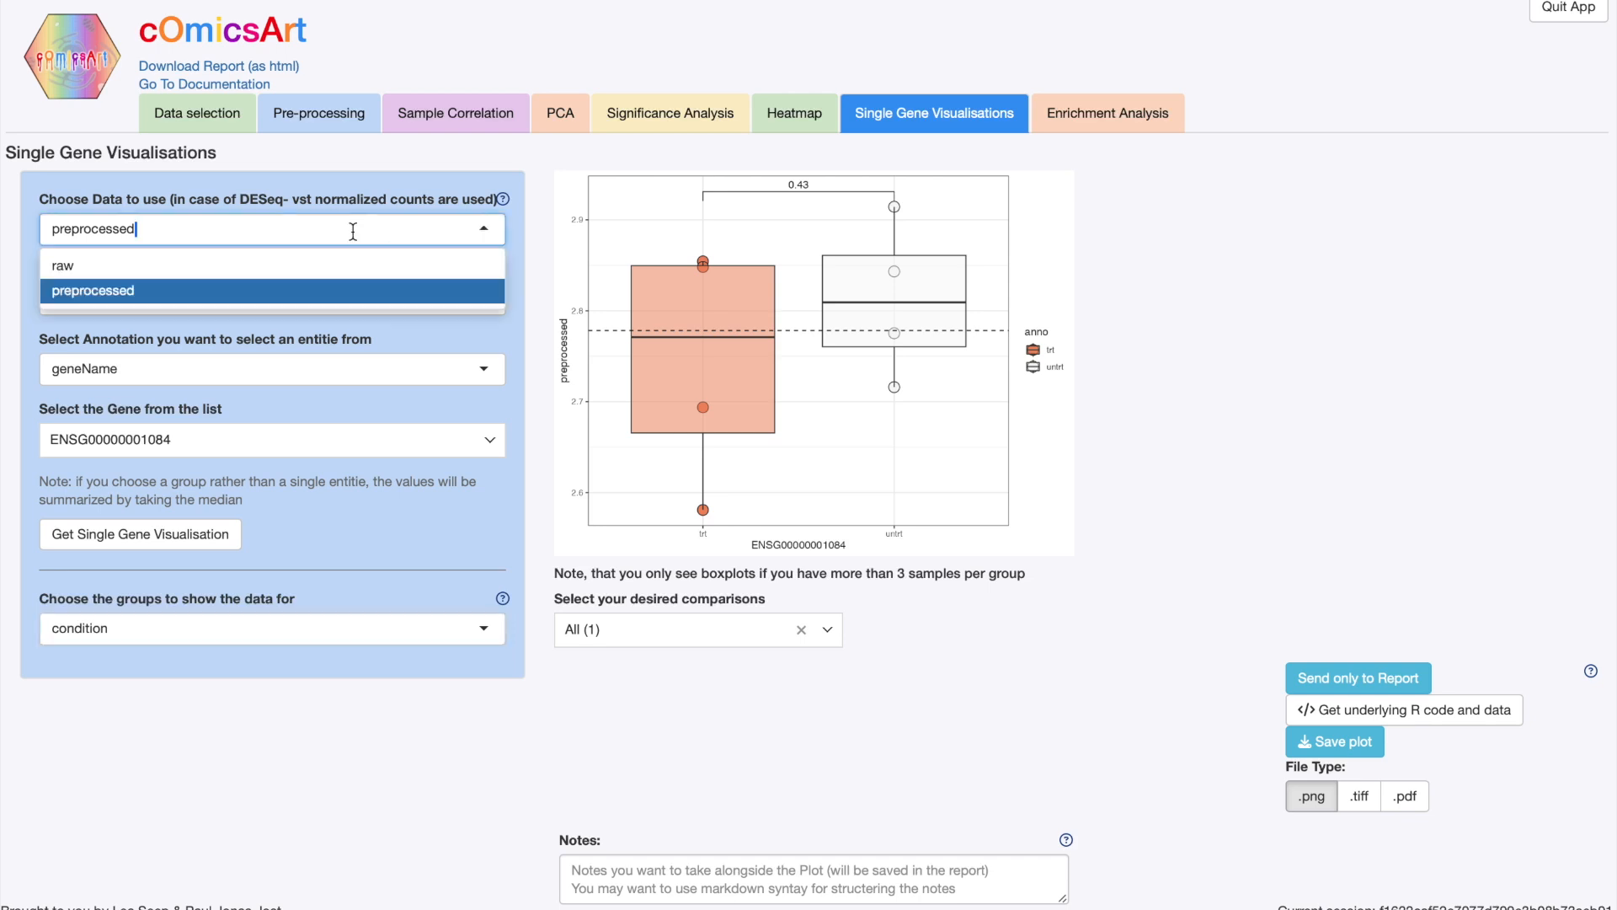
{"action": "left_click", "coordinate": [250, 268]}
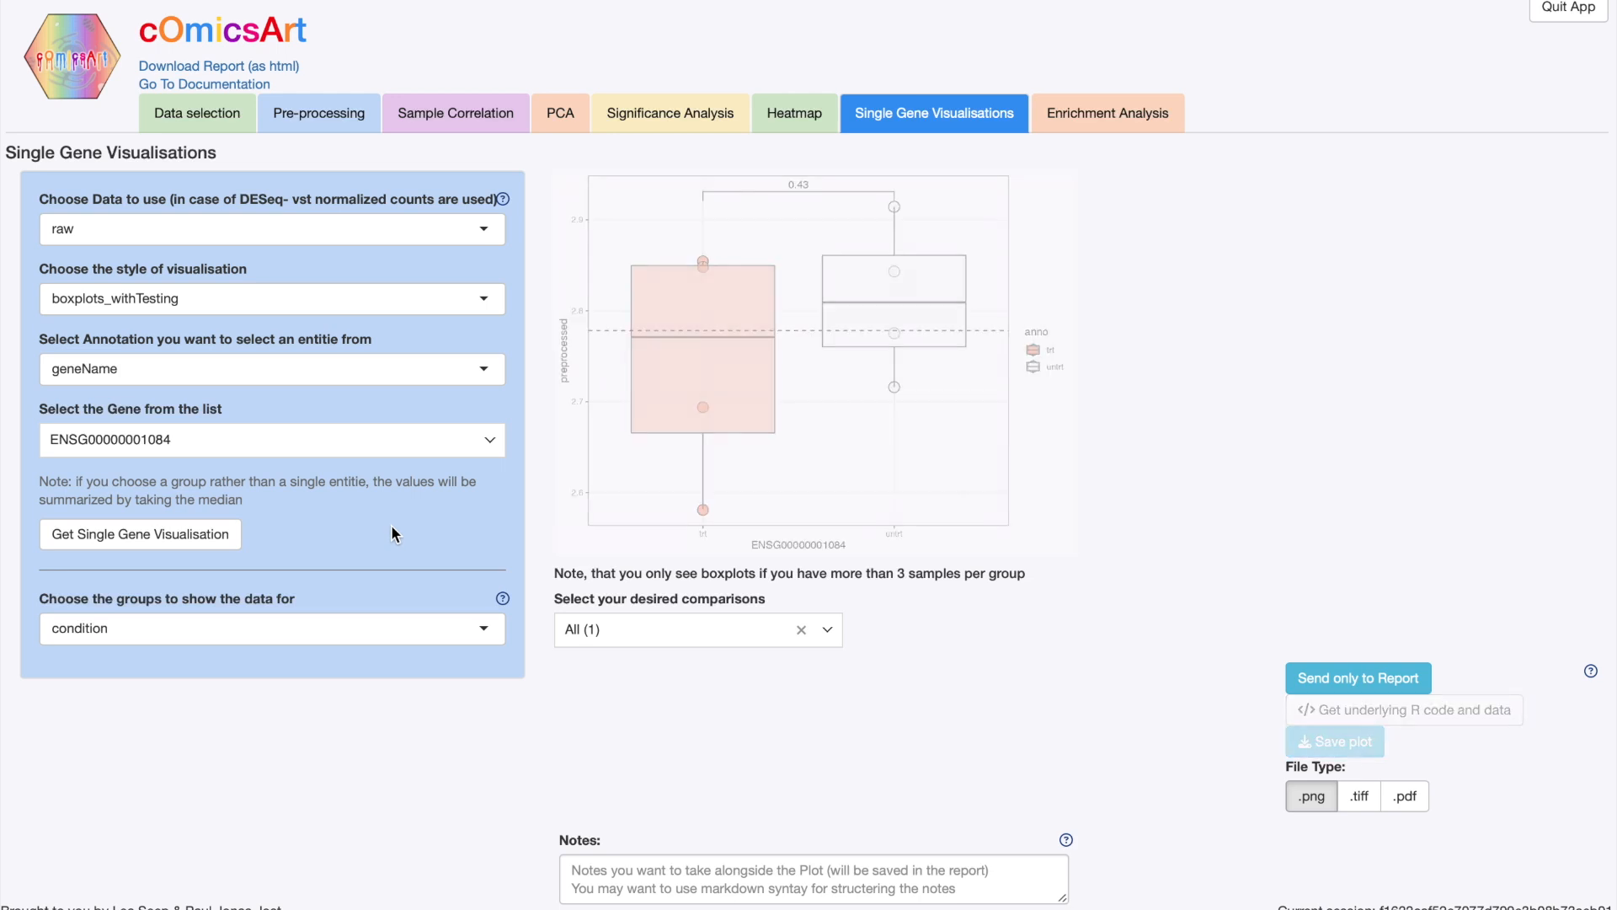
{"action": "left_click", "coordinate": [1343, 674]}
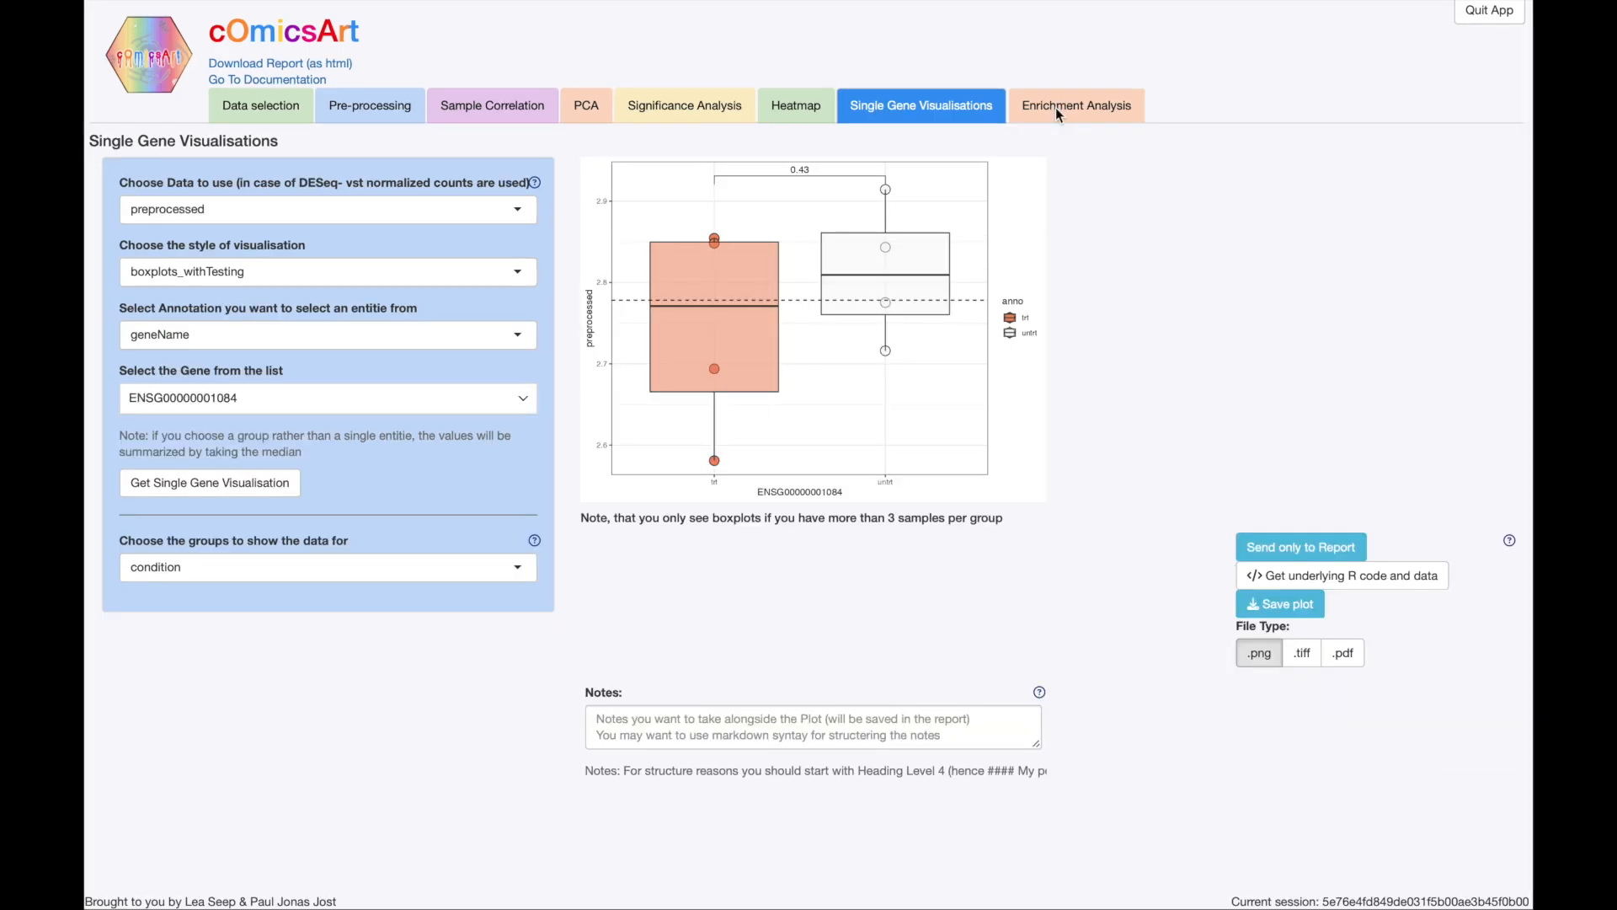
Go to the enrichment analysis and check the available metrics for sorting the genes, keeping LFC_abs
{"action": "left_click", "coordinate": [1083, 113]}
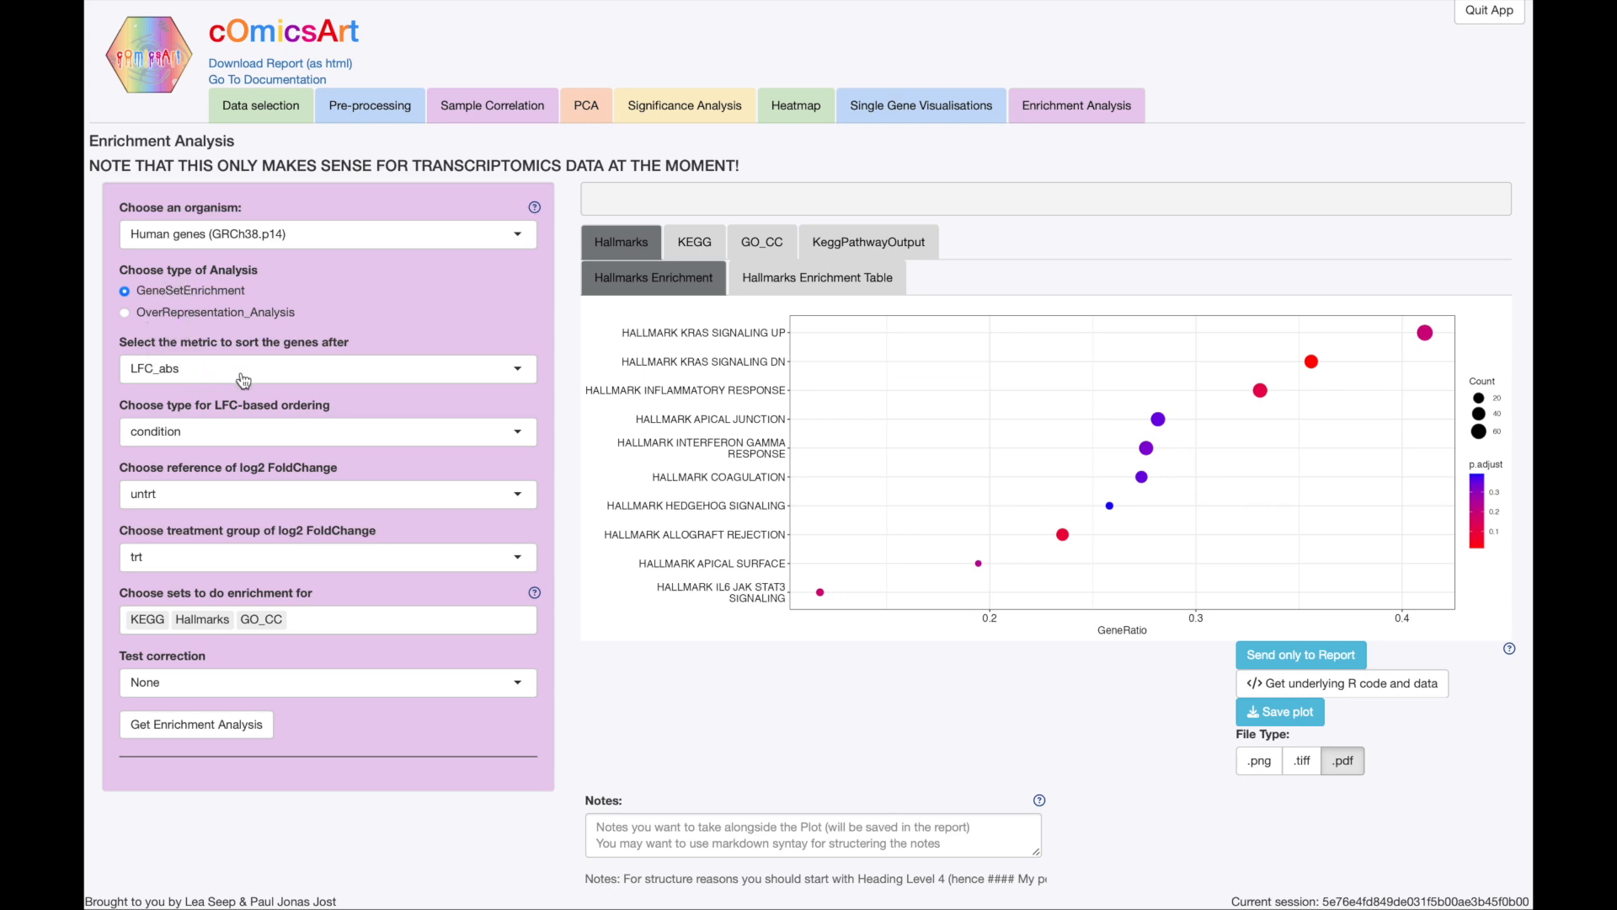
{"action": "left_click", "coordinate": [375, 377]}
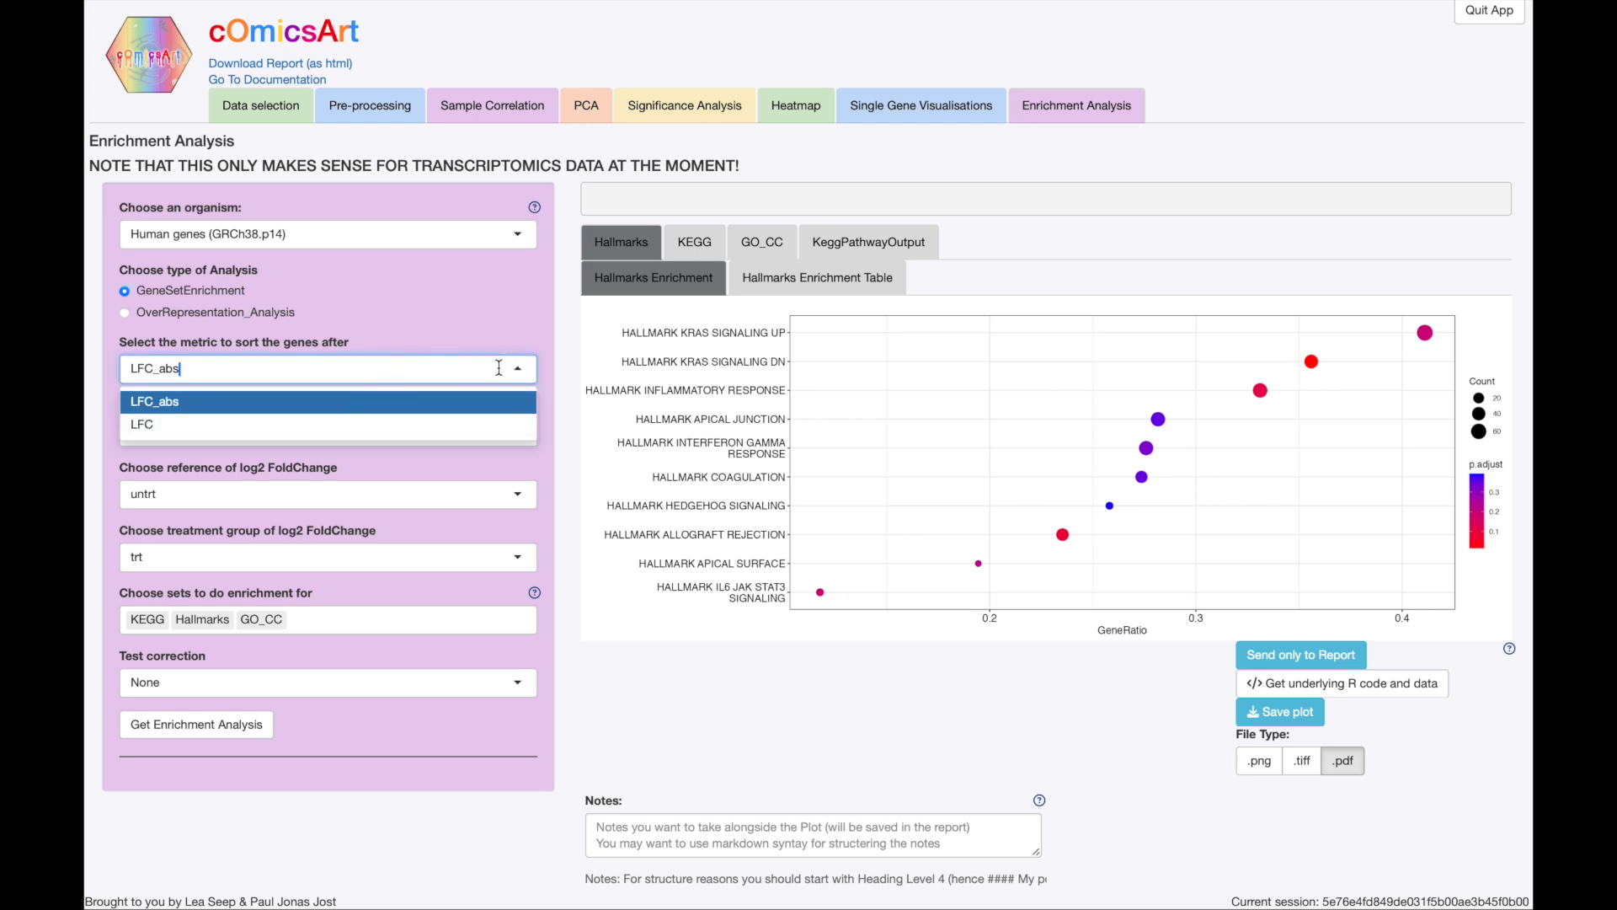
{"action": "key", "text": "Return"}
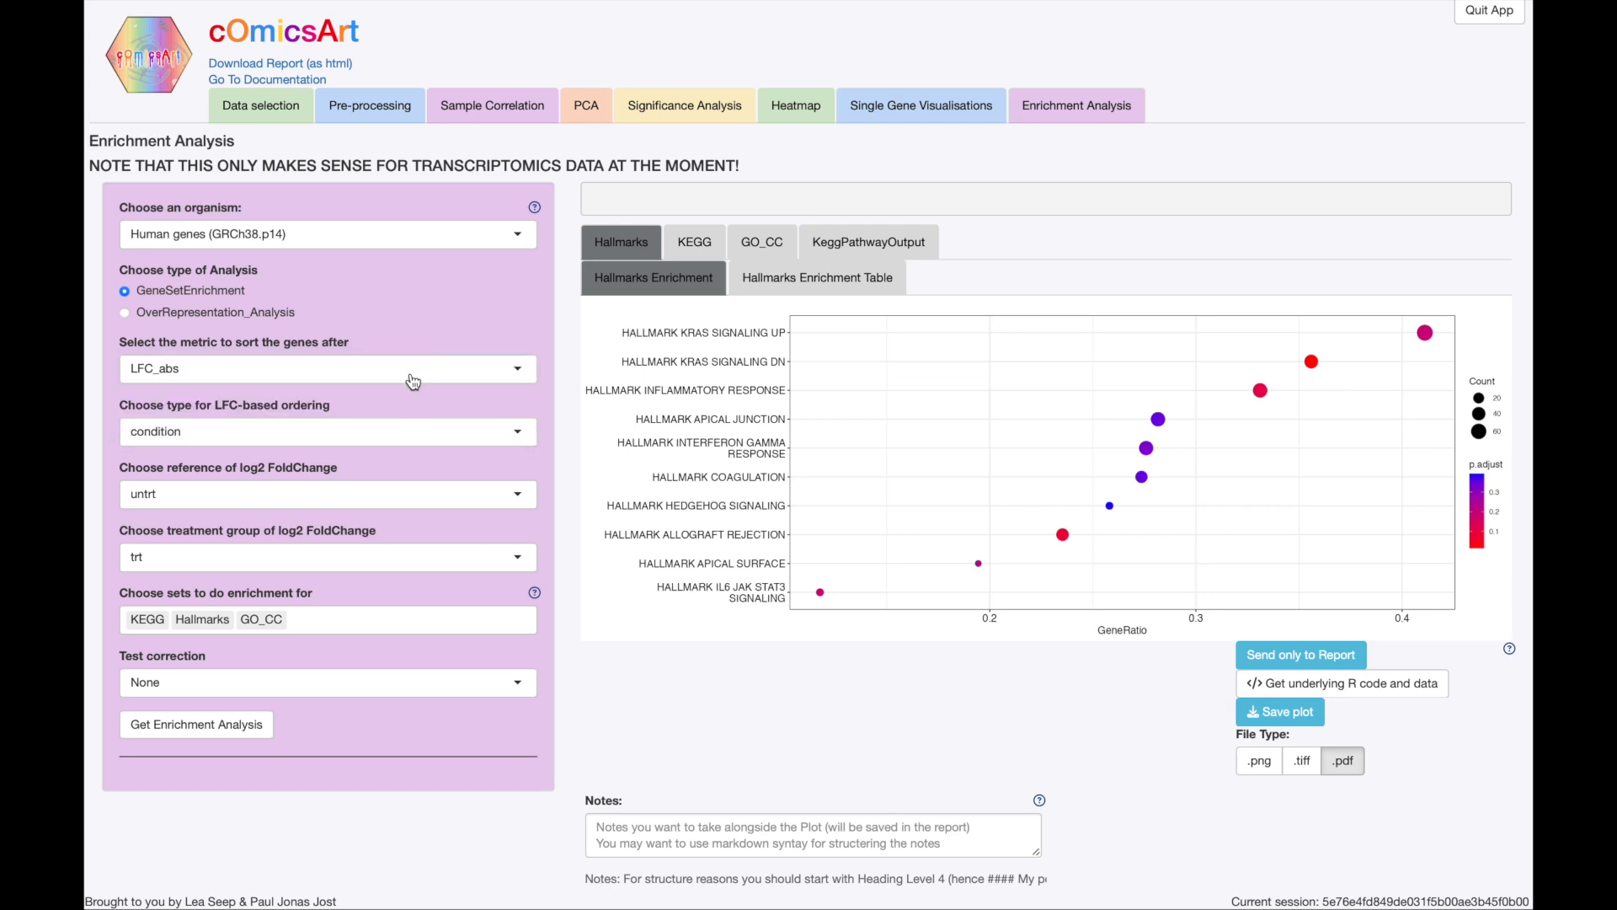
Keep condition as the type for LFC-based ordering and try adding REACTOME to the enrichment sets
{"action": "left_click", "coordinate": [350, 431]}
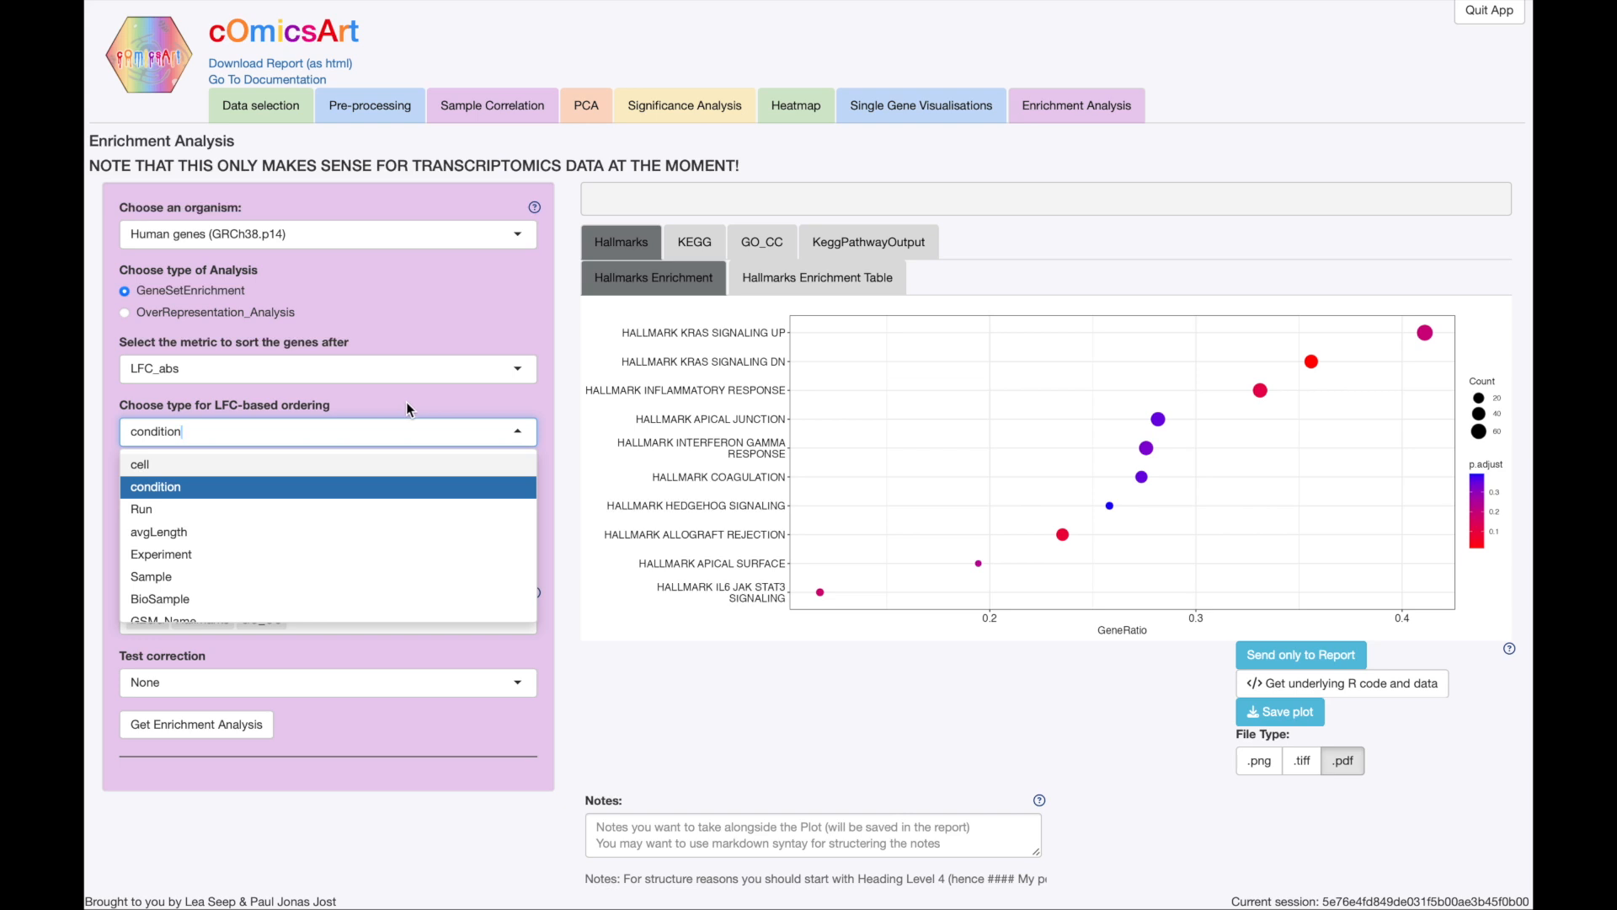
{"action": "key", "text": "Return"}
{"action": "left_click", "coordinate": [324, 623]}
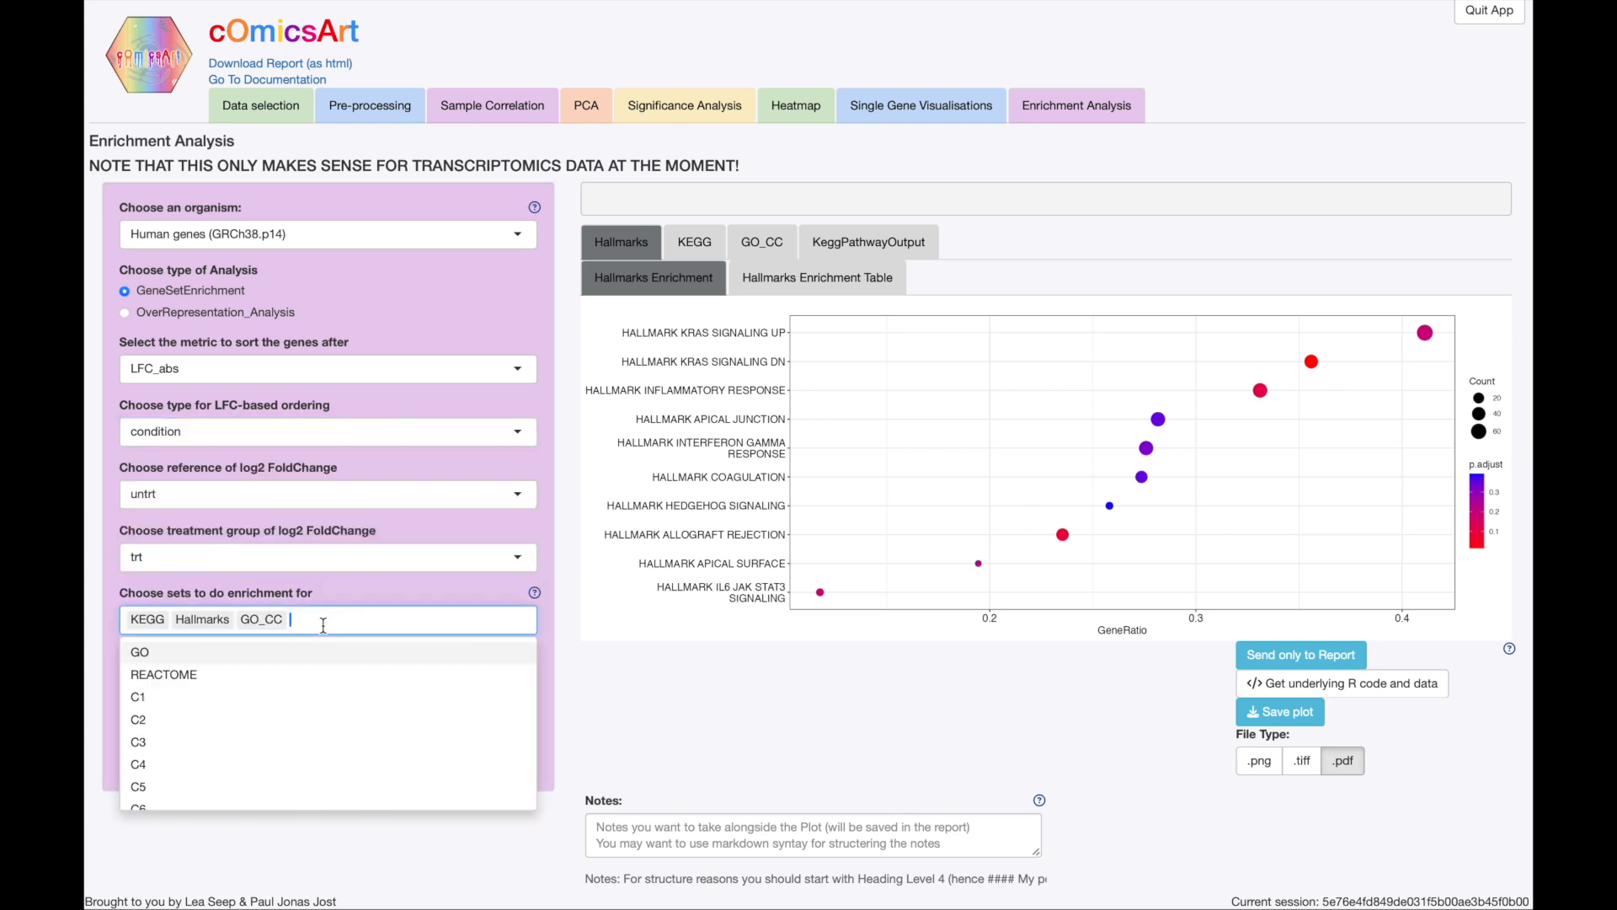
{"action": "left_click", "coordinate": [289, 683]}
{"action": "scroll", "coordinate": [291, 690], "scroll_direction": "down", "scroll_amount": 5}
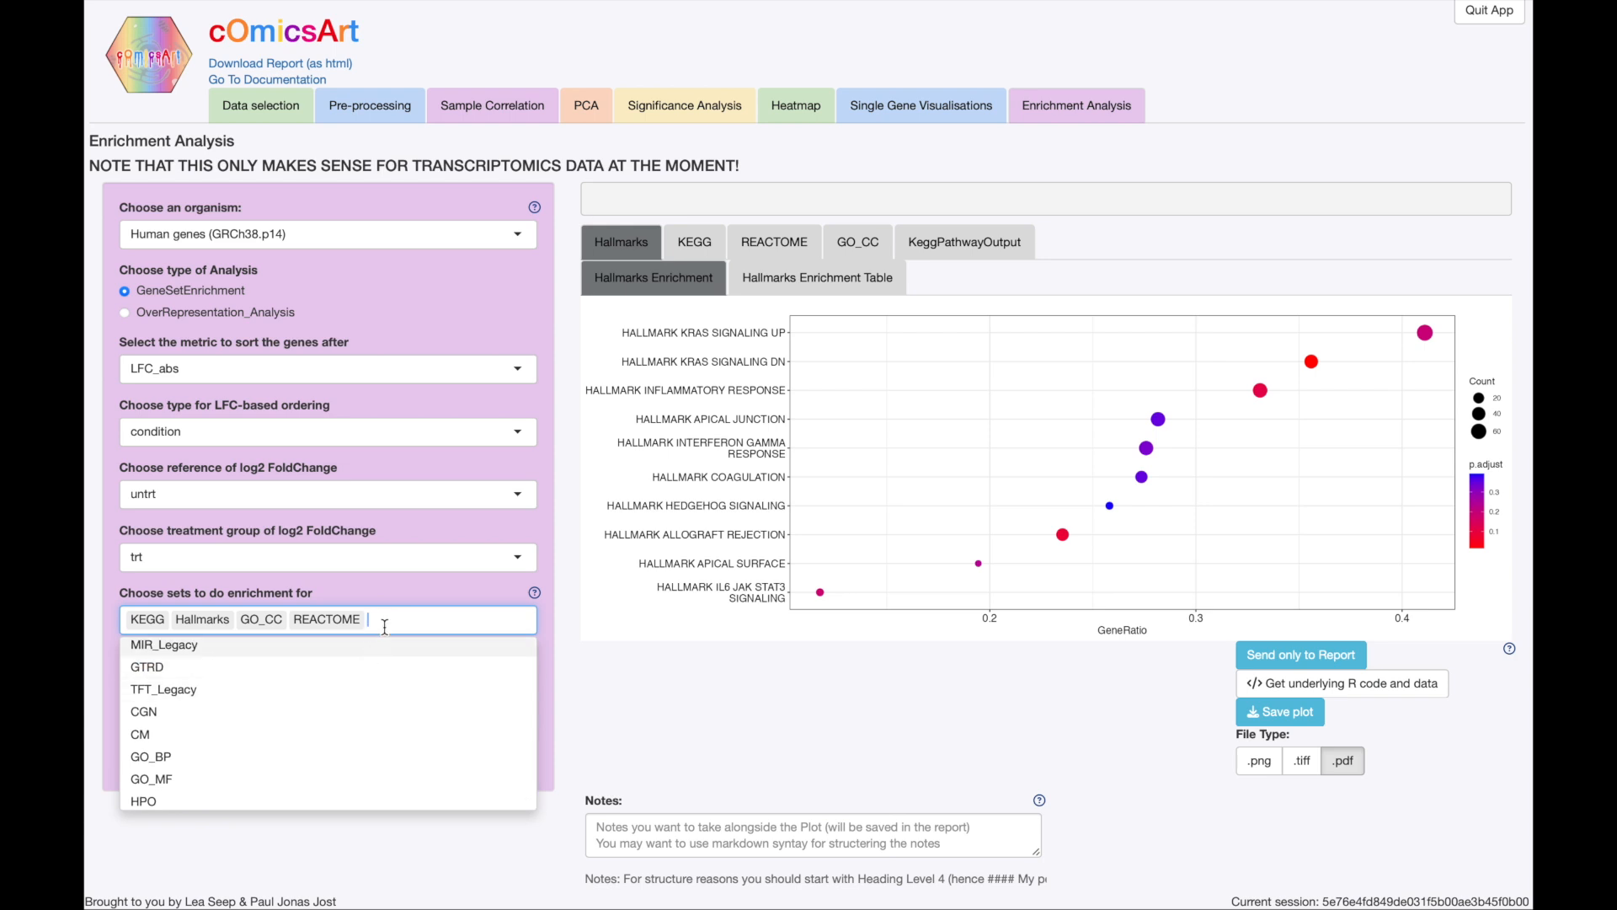
{"action": "key", "text": "BackSpace"}
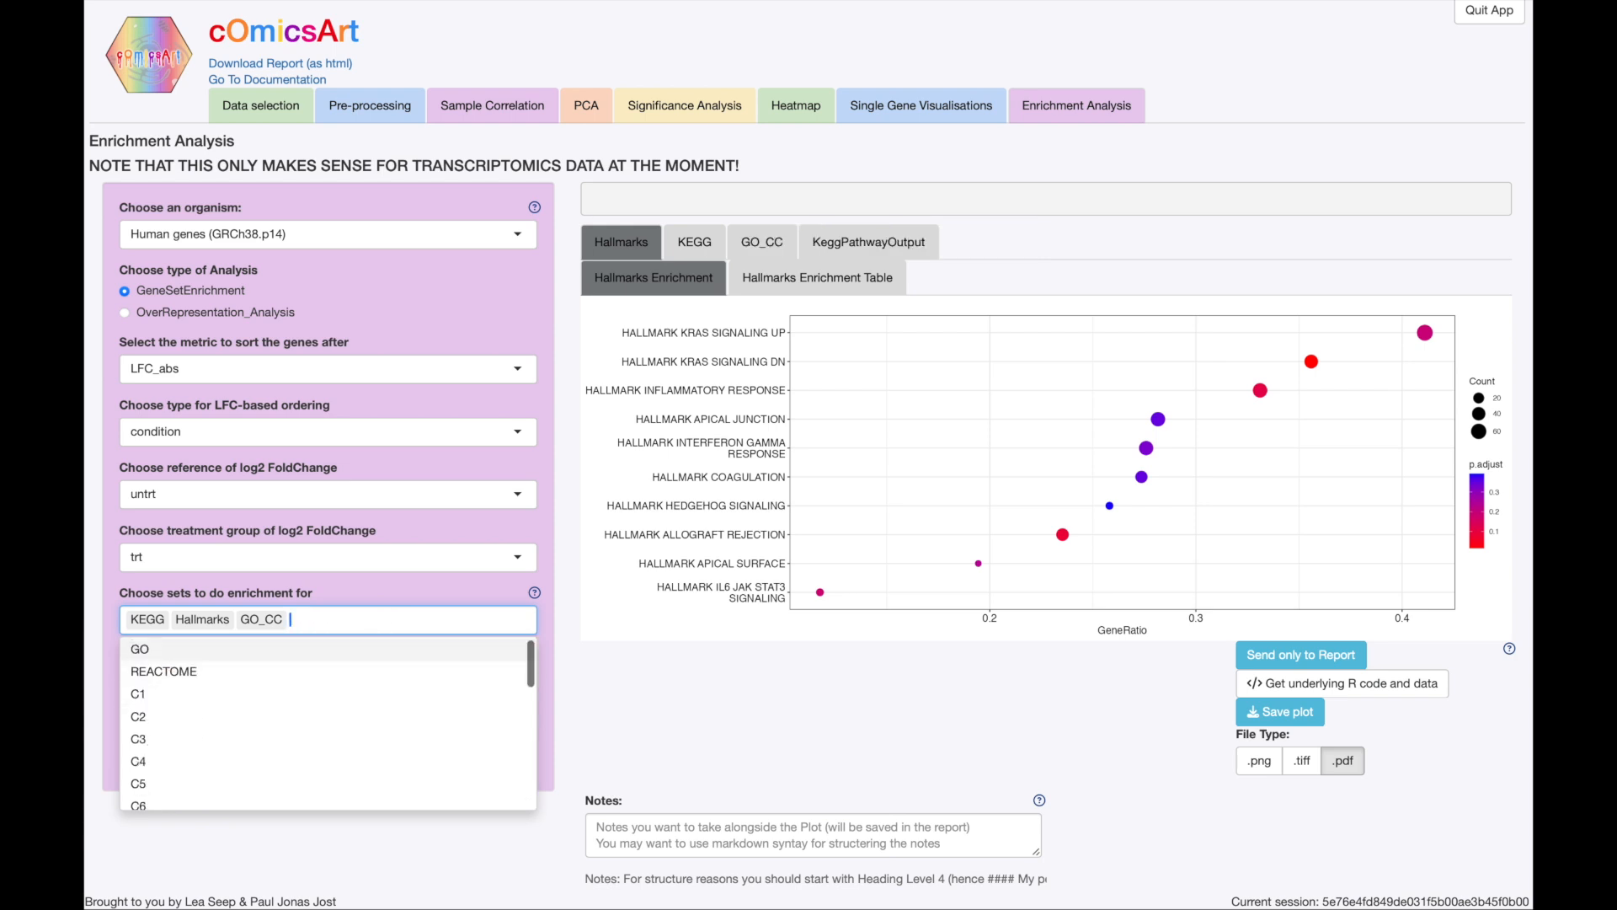
{"action": "left_click", "coordinate": [383, 593]}
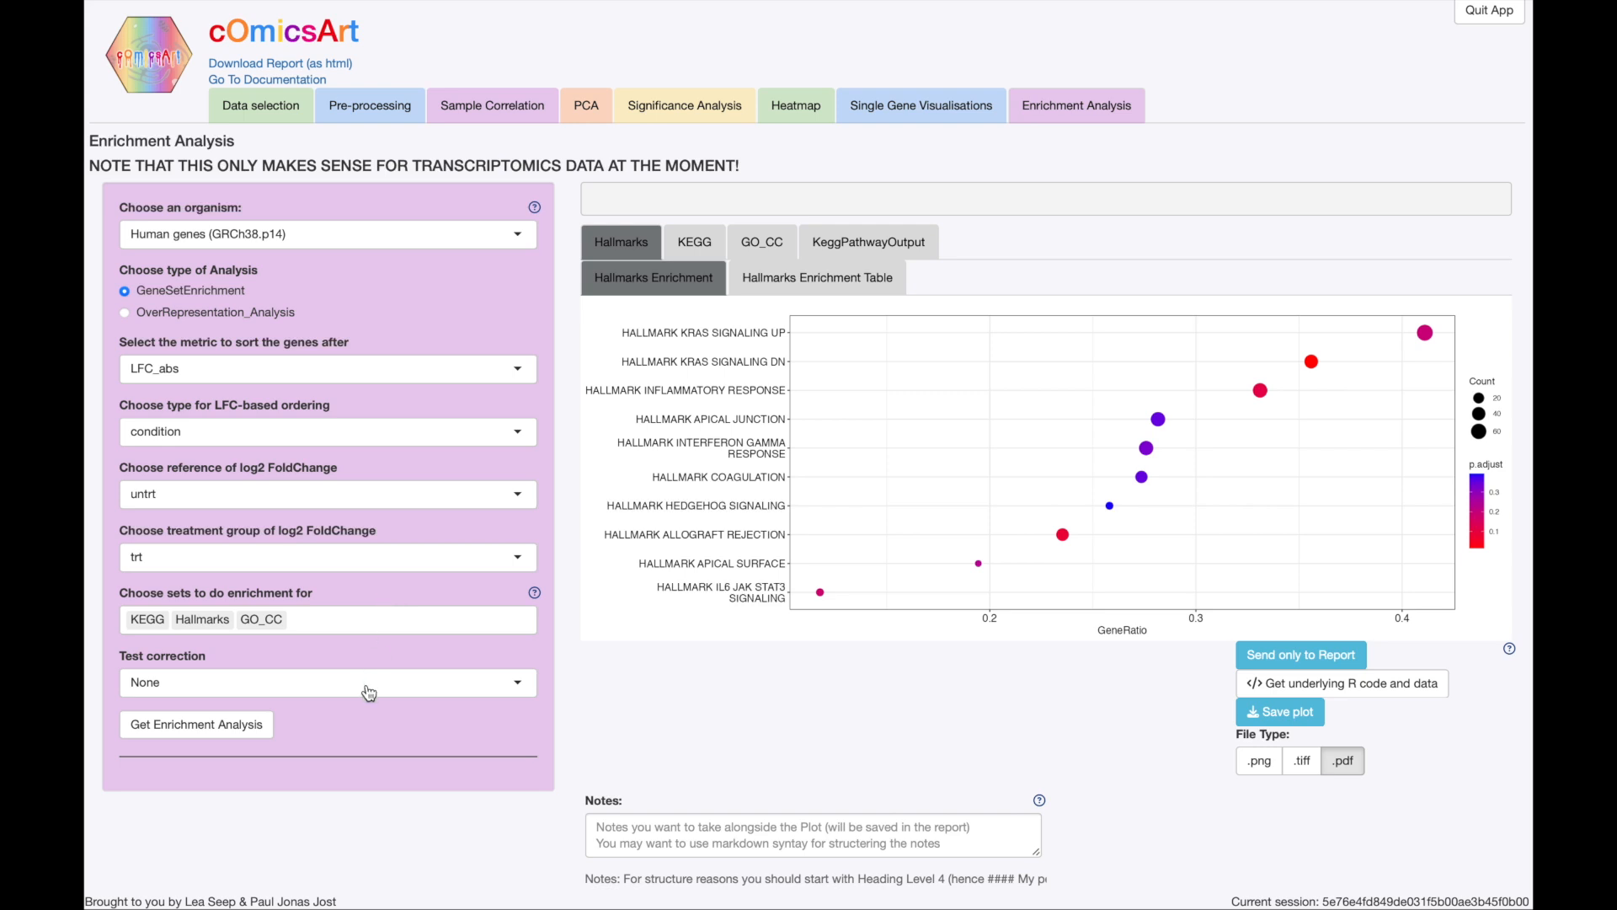
Read the descriptions of the gene sets available for enrichment and check the test correction setting
{"action": "left_click", "coordinate": [534, 594]}
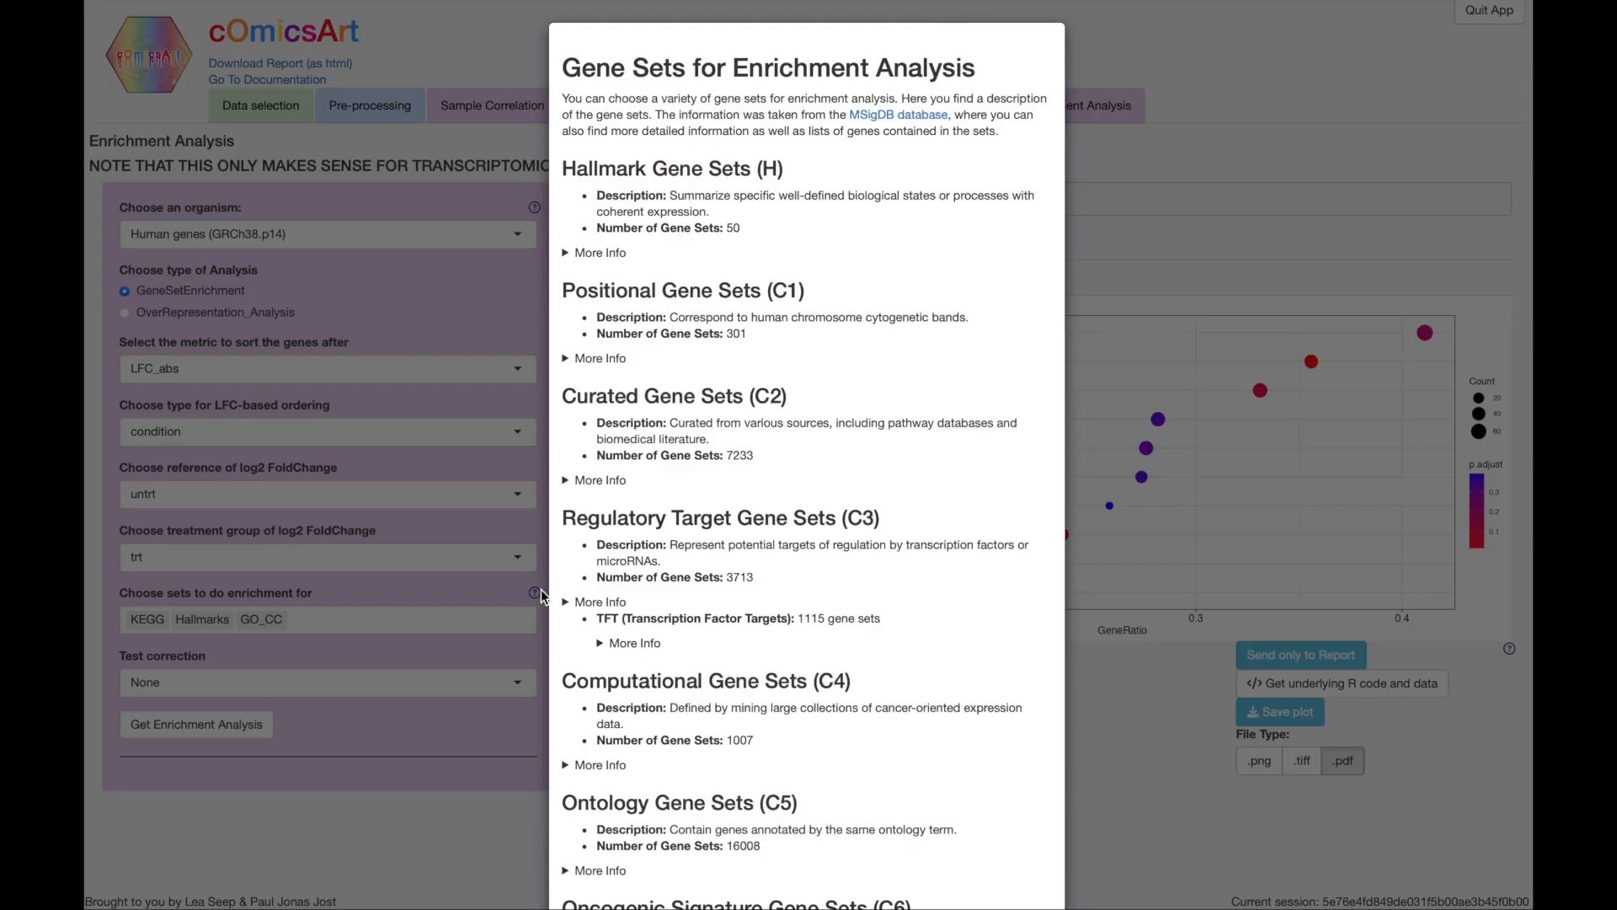
{"action": "scroll", "coordinate": [767, 572], "scroll_direction": "down", "scroll_amount": 5}
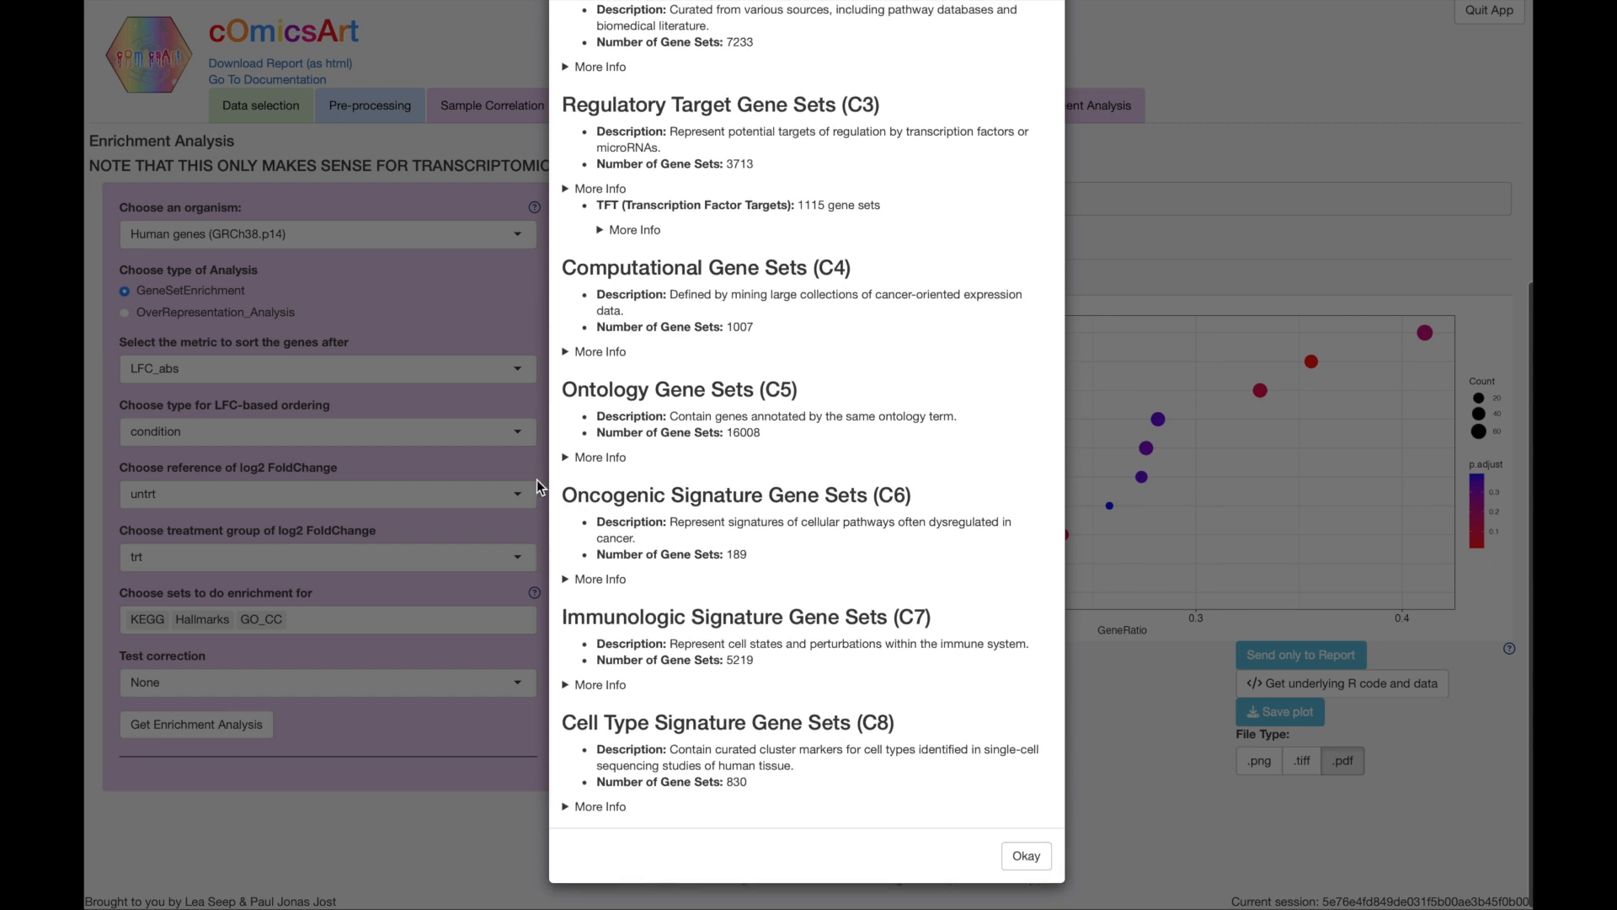
{"action": "left_click", "coordinate": [1028, 855]}
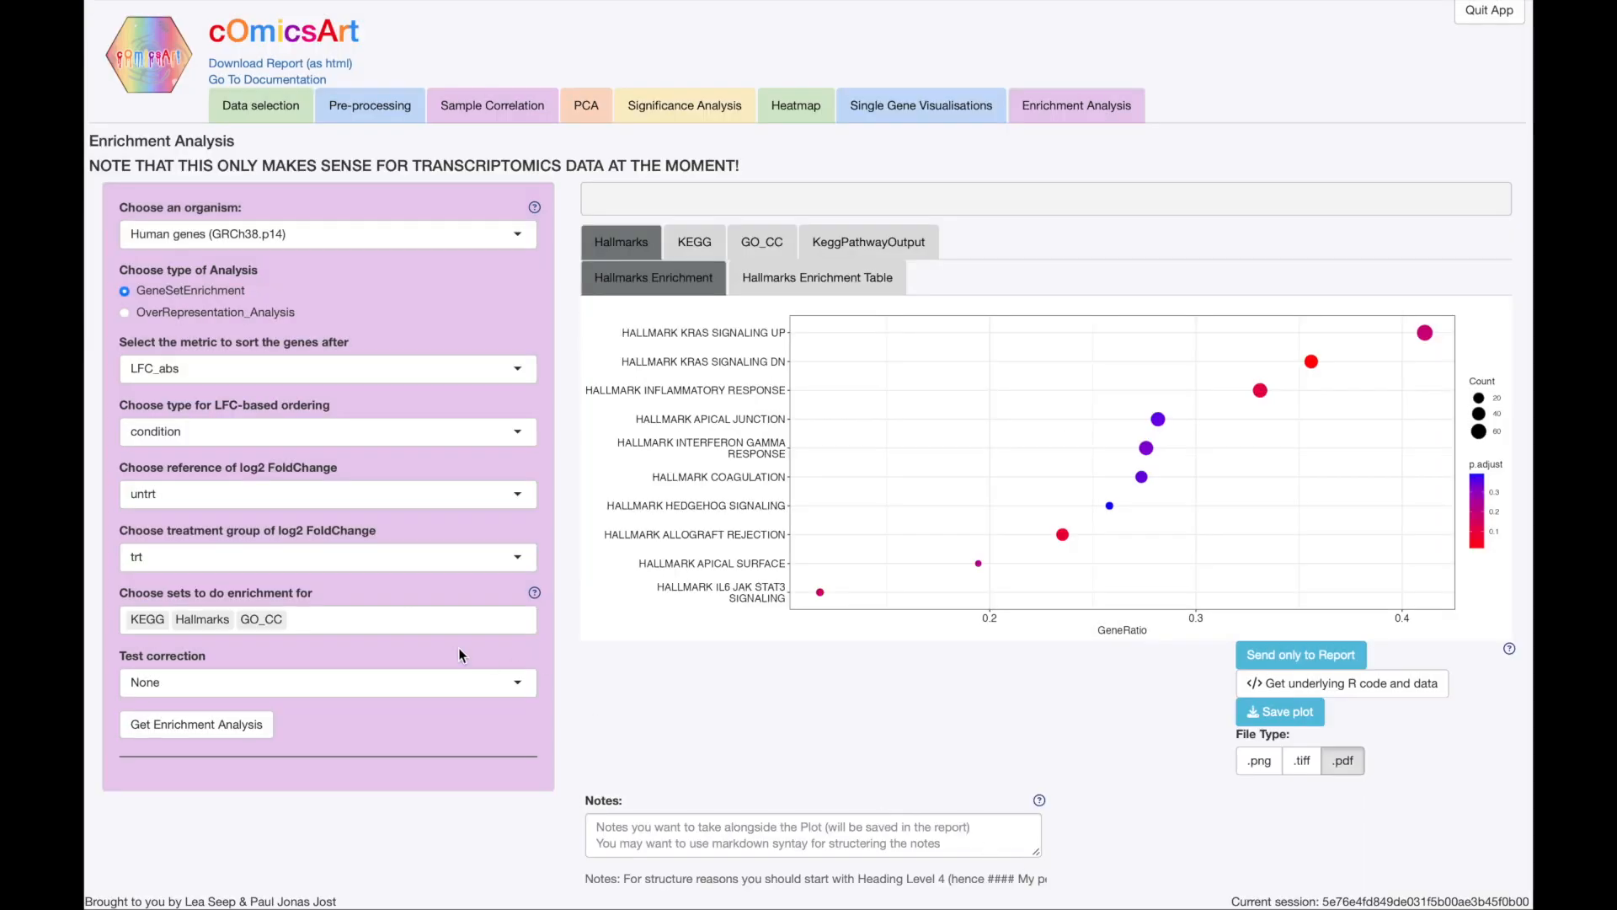
{"action": "left_click", "coordinate": [418, 682]}
{"action": "left_click", "coordinate": [418, 655]}
Examine the KEGG, GO_CC and Hallmarks enrichment results, including the KEGG and Hallmarks enrichment tables
{"action": "left_click", "coordinate": [687, 245]}
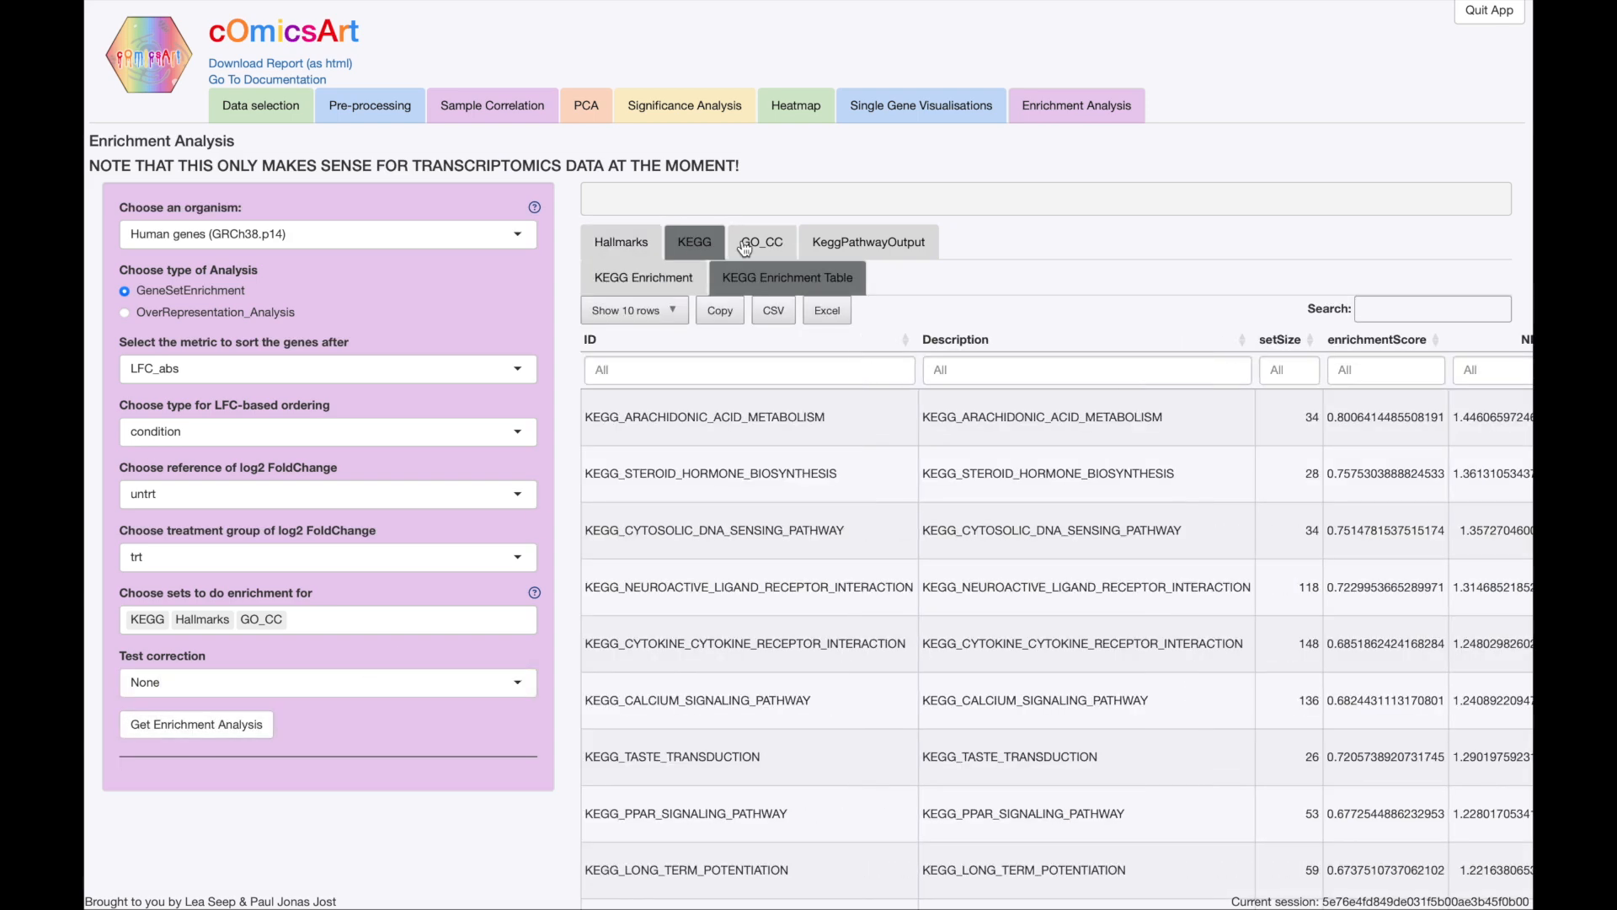
{"action": "left_click", "coordinate": [687, 278]}
{"action": "left_click", "coordinate": [758, 253]}
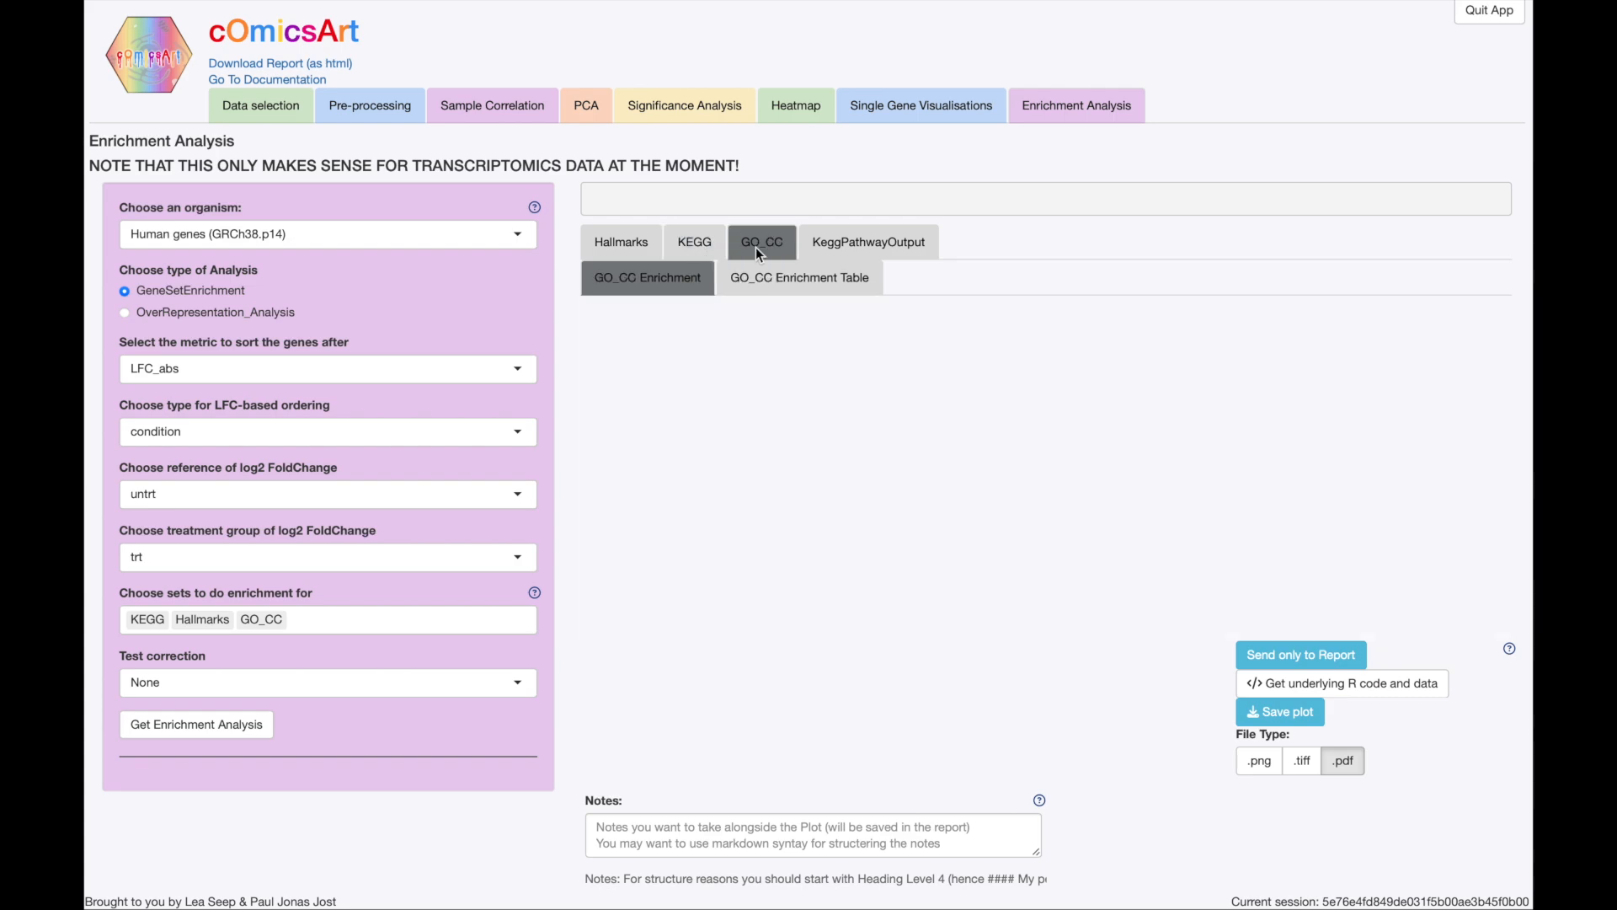
{"action": "left_click", "coordinate": [625, 252]}
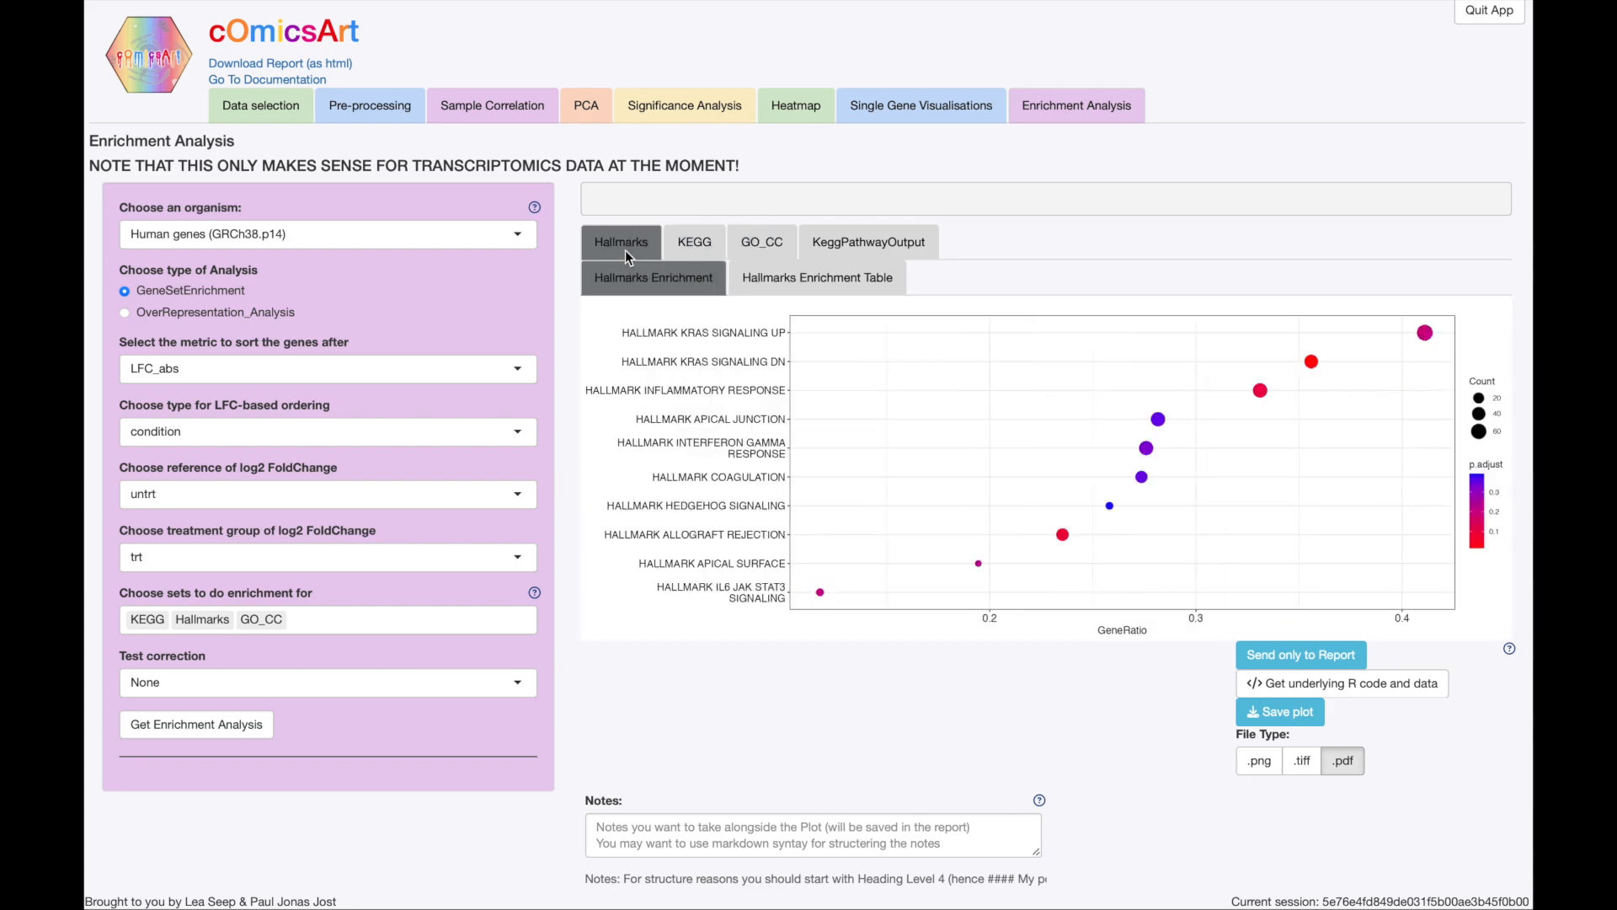
{"action": "left_click", "coordinate": [770, 272]}
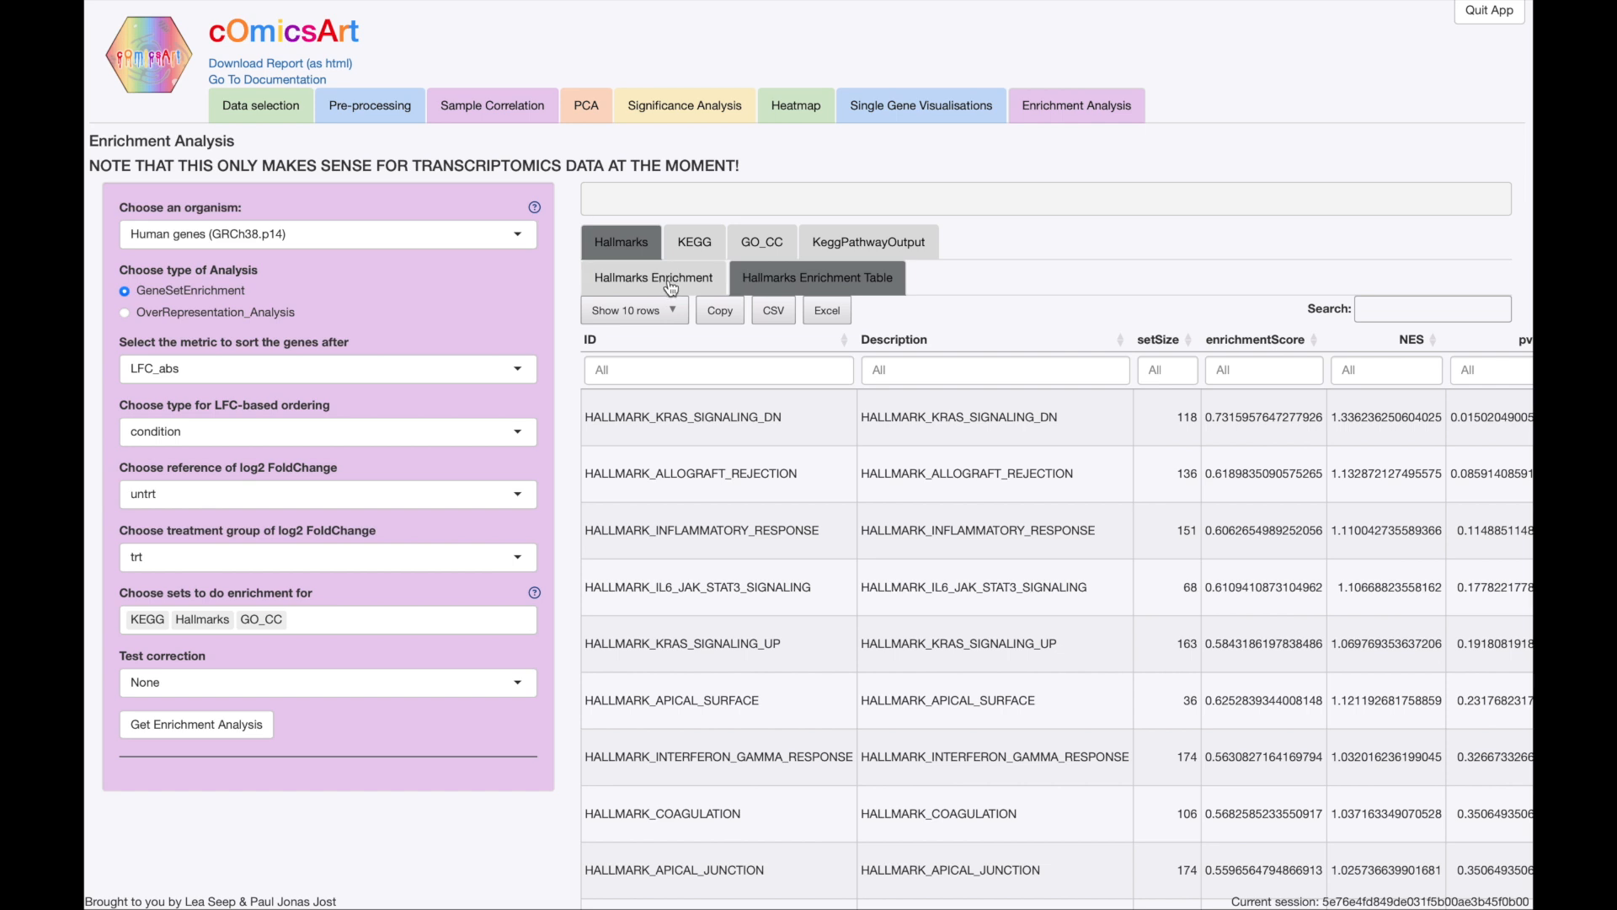
{"action": "left_click", "coordinate": [672, 282]}
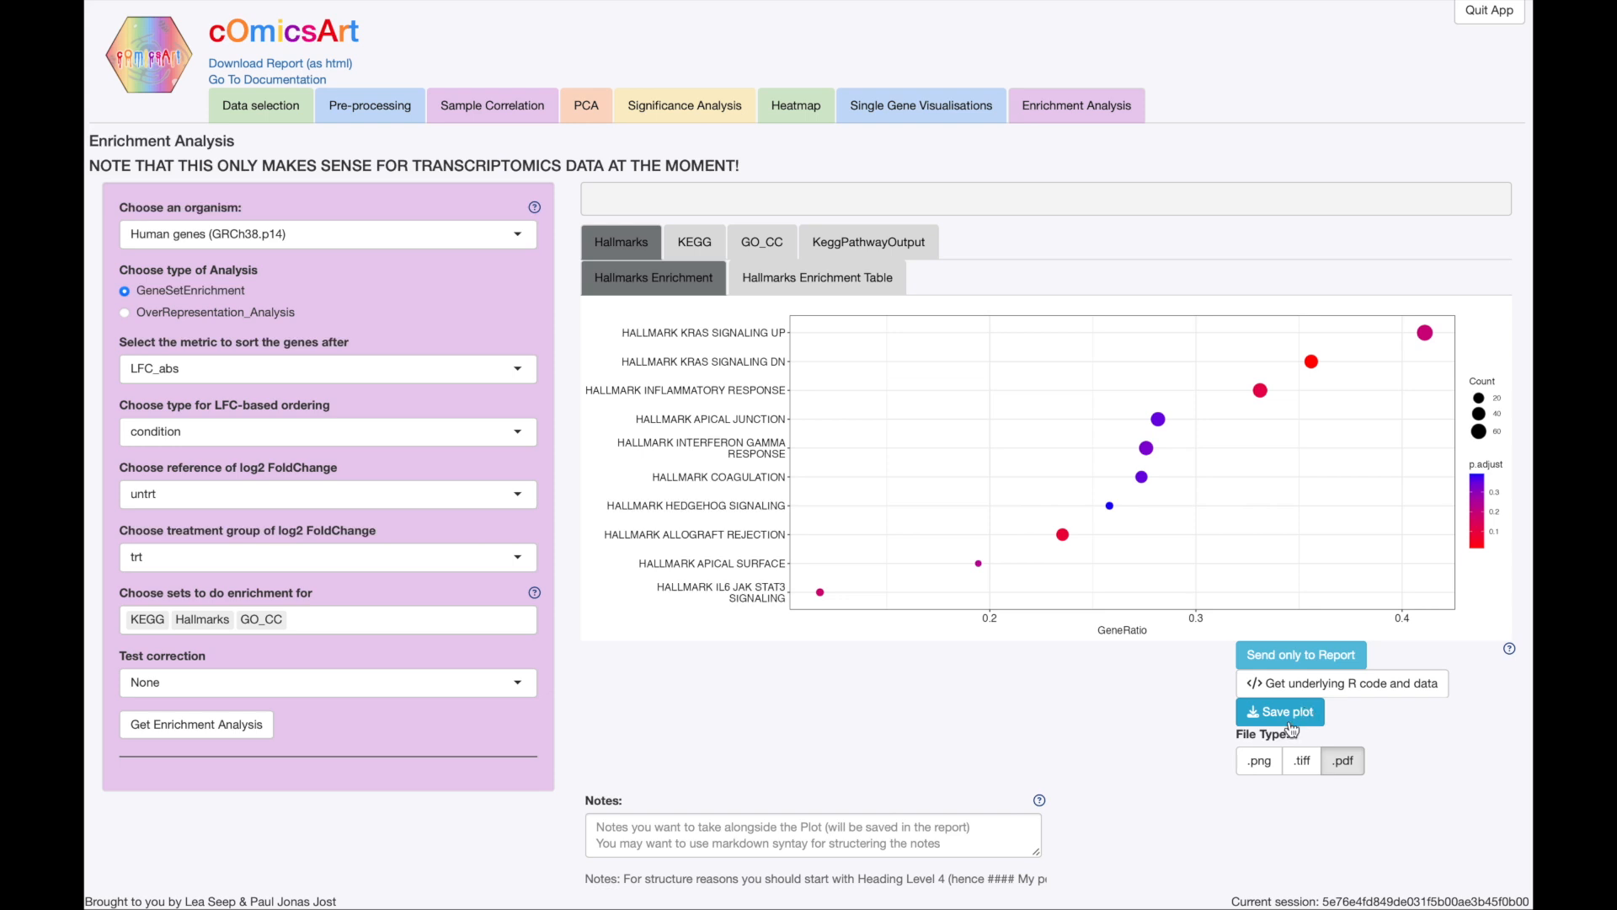
Go to the heatmap and set the entities to show to Select based on Annotation, with geneName as the row selection variable
{"action": "left_click", "coordinate": [797, 122]}
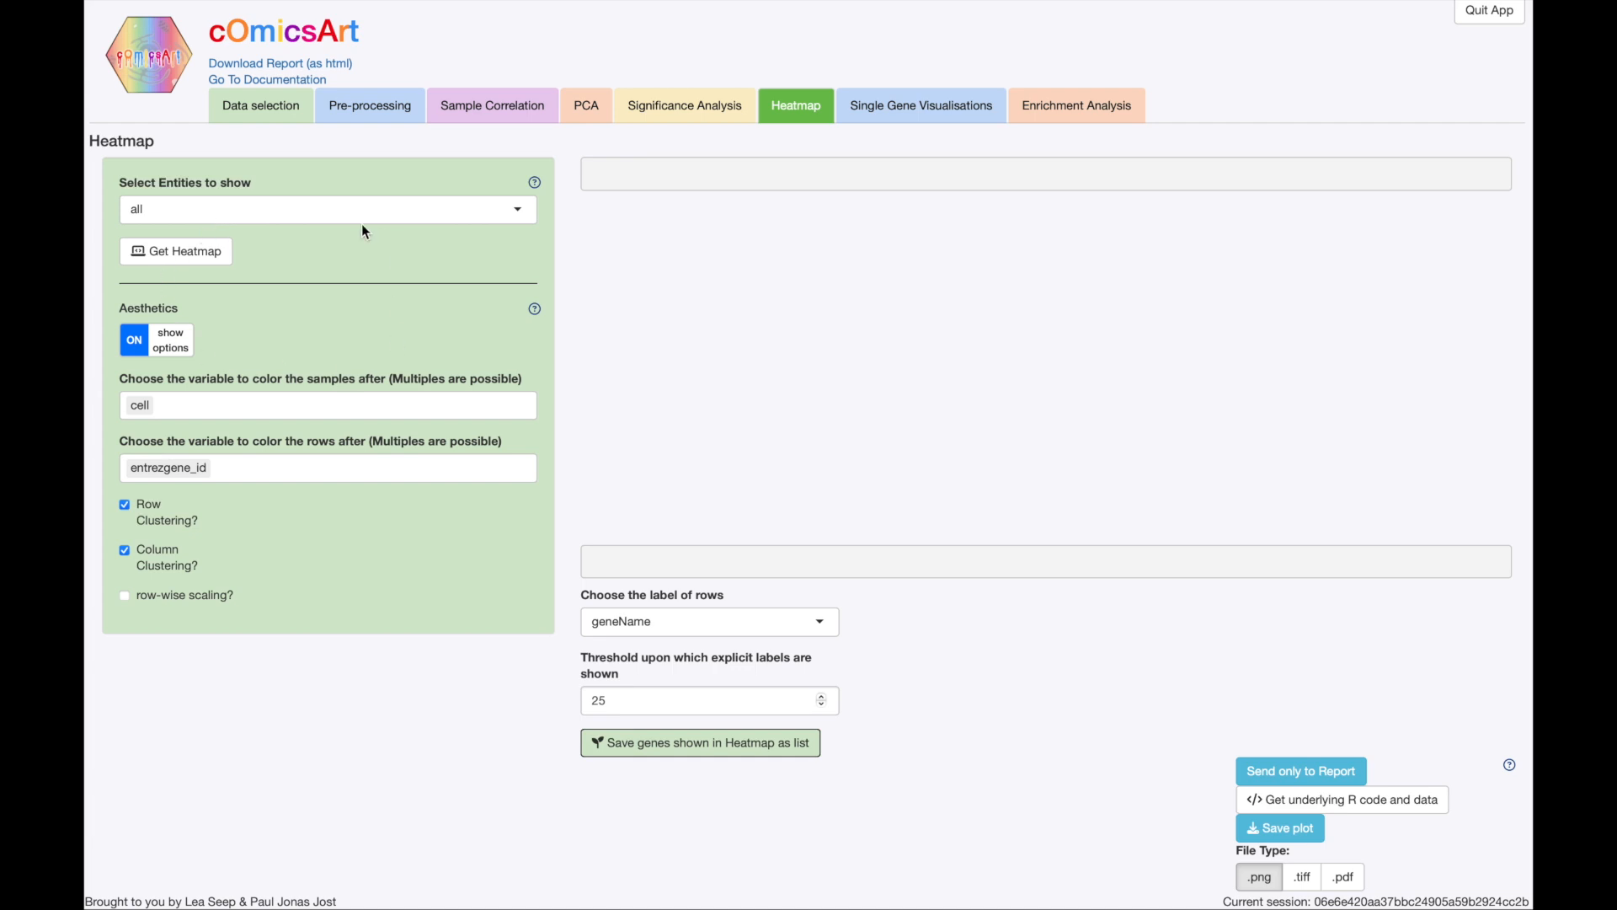
{"action": "left_click", "coordinate": [312, 212]}
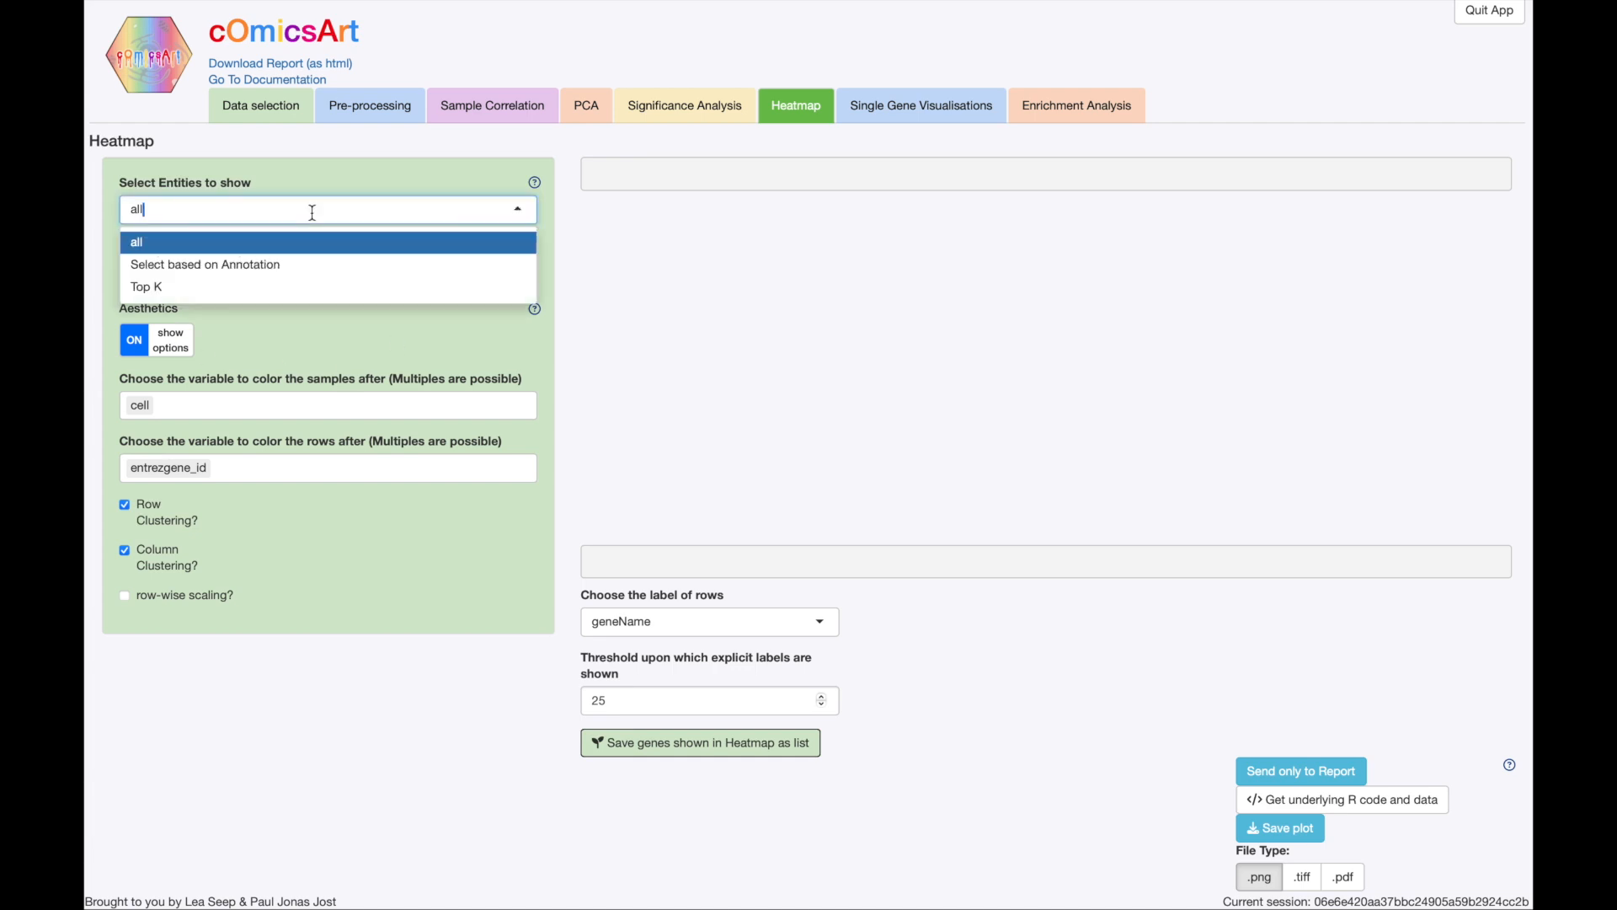
{"action": "left_click", "coordinate": [287, 268]}
{"action": "left_click", "coordinate": [241, 299]}
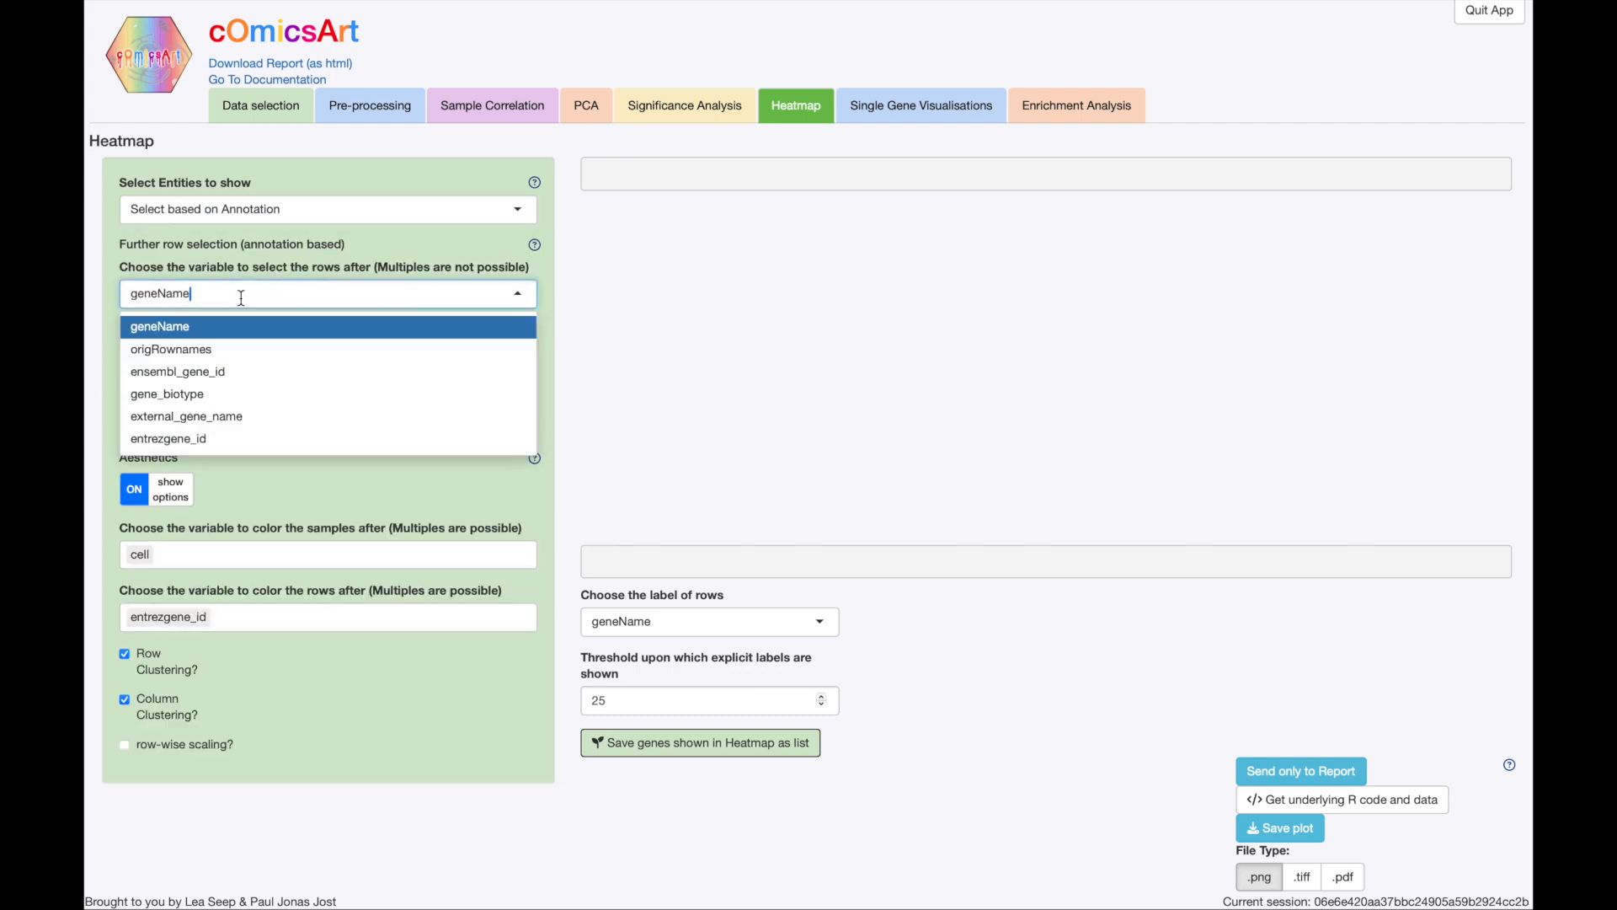
{"action": "left_click", "coordinate": [589, 291]}
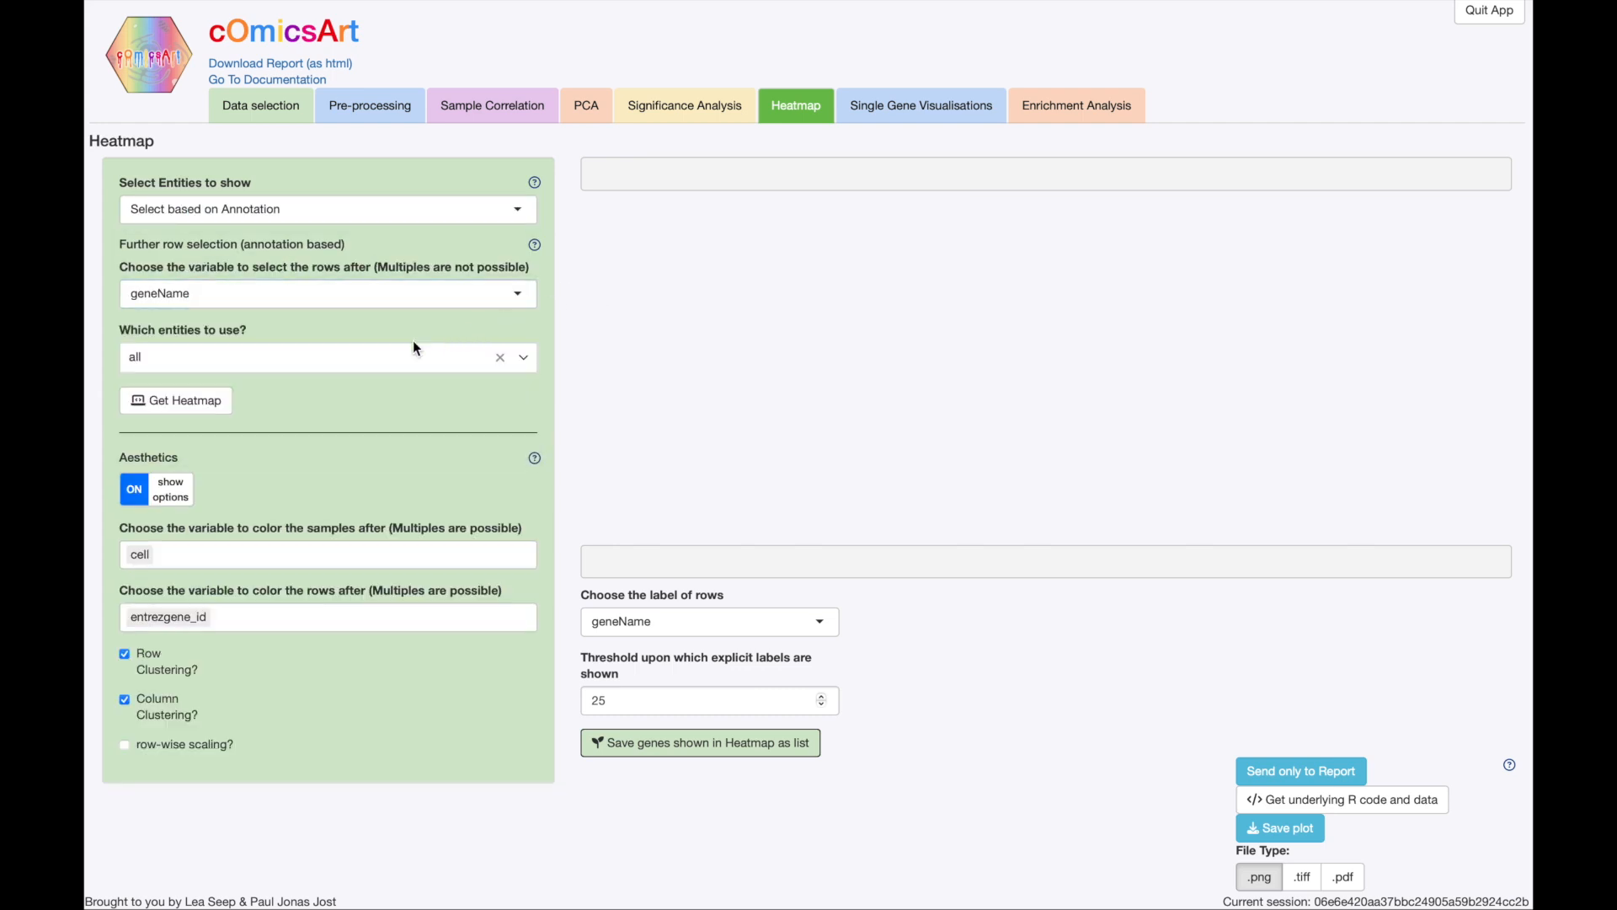
{"action": "left_click", "coordinate": [404, 357]}
{"action": "left_click", "coordinate": [176, 460]}
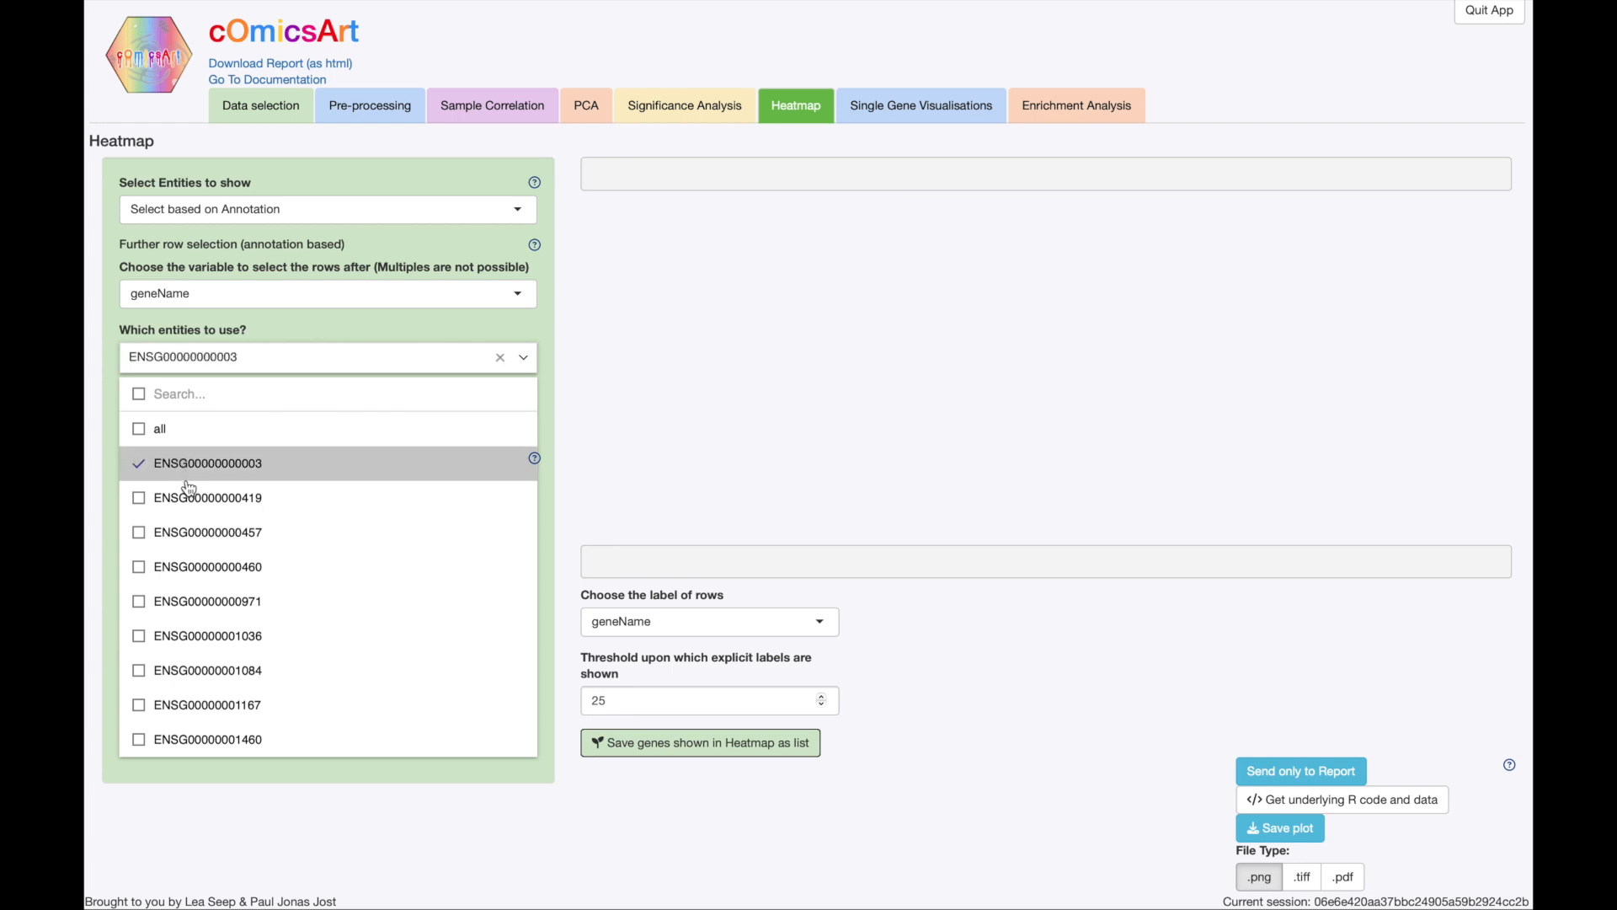
{"action": "left_click", "coordinate": [189, 497]}
{"action": "left_click", "coordinate": [193, 535]}
{"action": "left_click", "coordinate": [196, 565]}
{"action": "left_click", "coordinate": [198, 601]}
{"action": "left_click", "coordinate": [198, 637]}
{"action": "left_click", "coordinate": [198, 673]}
{"action": "left_click", "coordinate": [198, 706]}
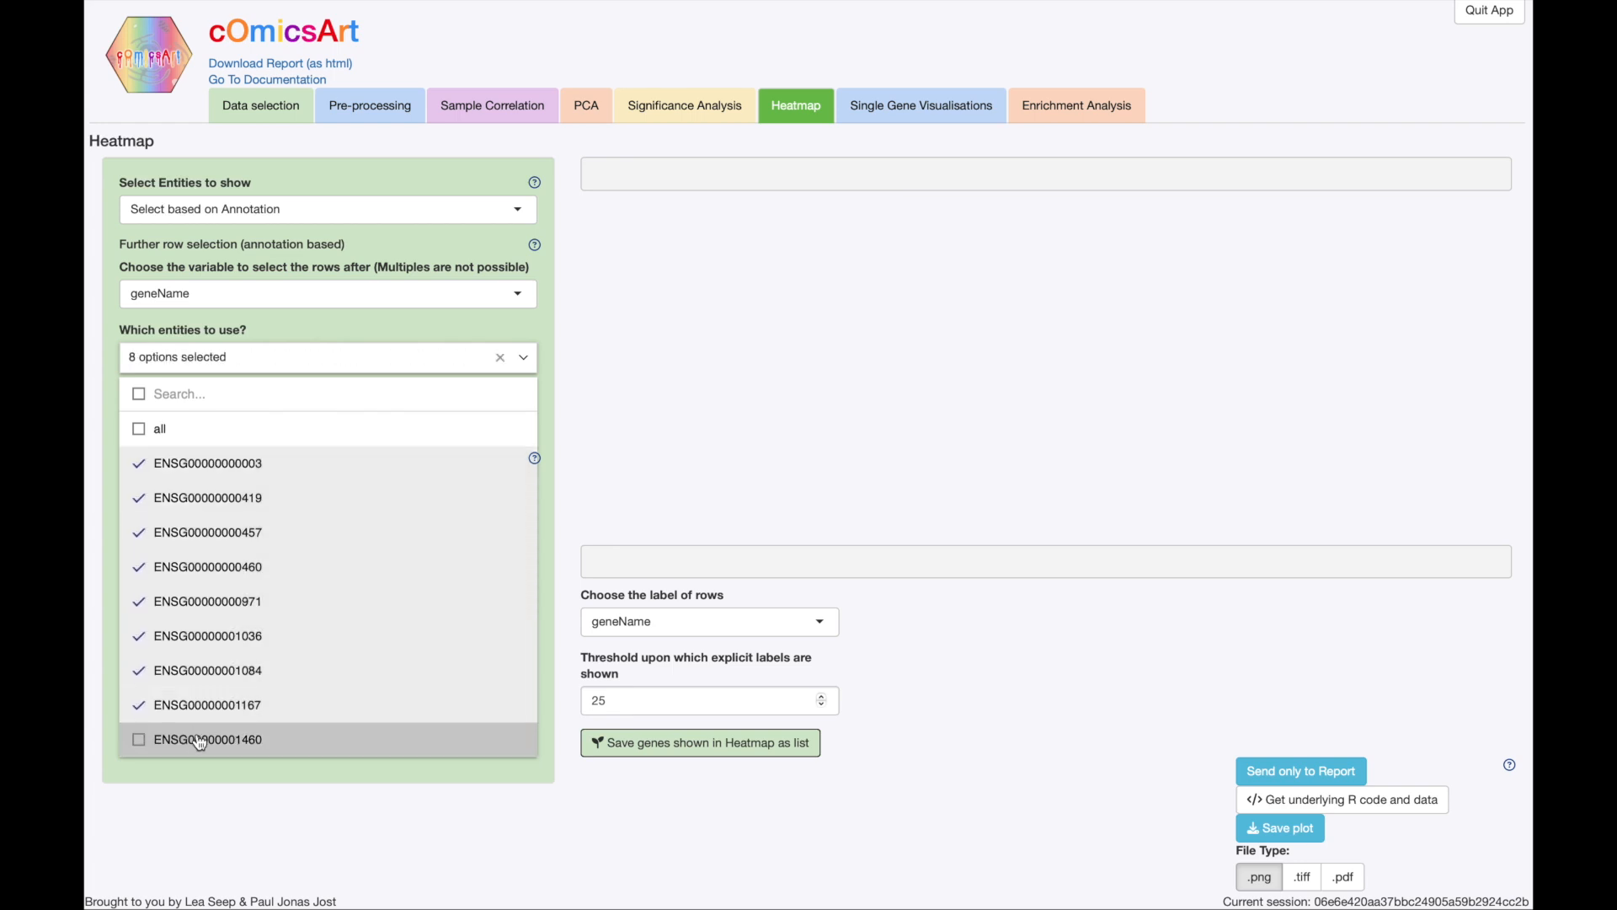
{"action": "left_click", "coordinate": [202, 740]}
{"action": "left_click", "coordinate": [553, 336]}
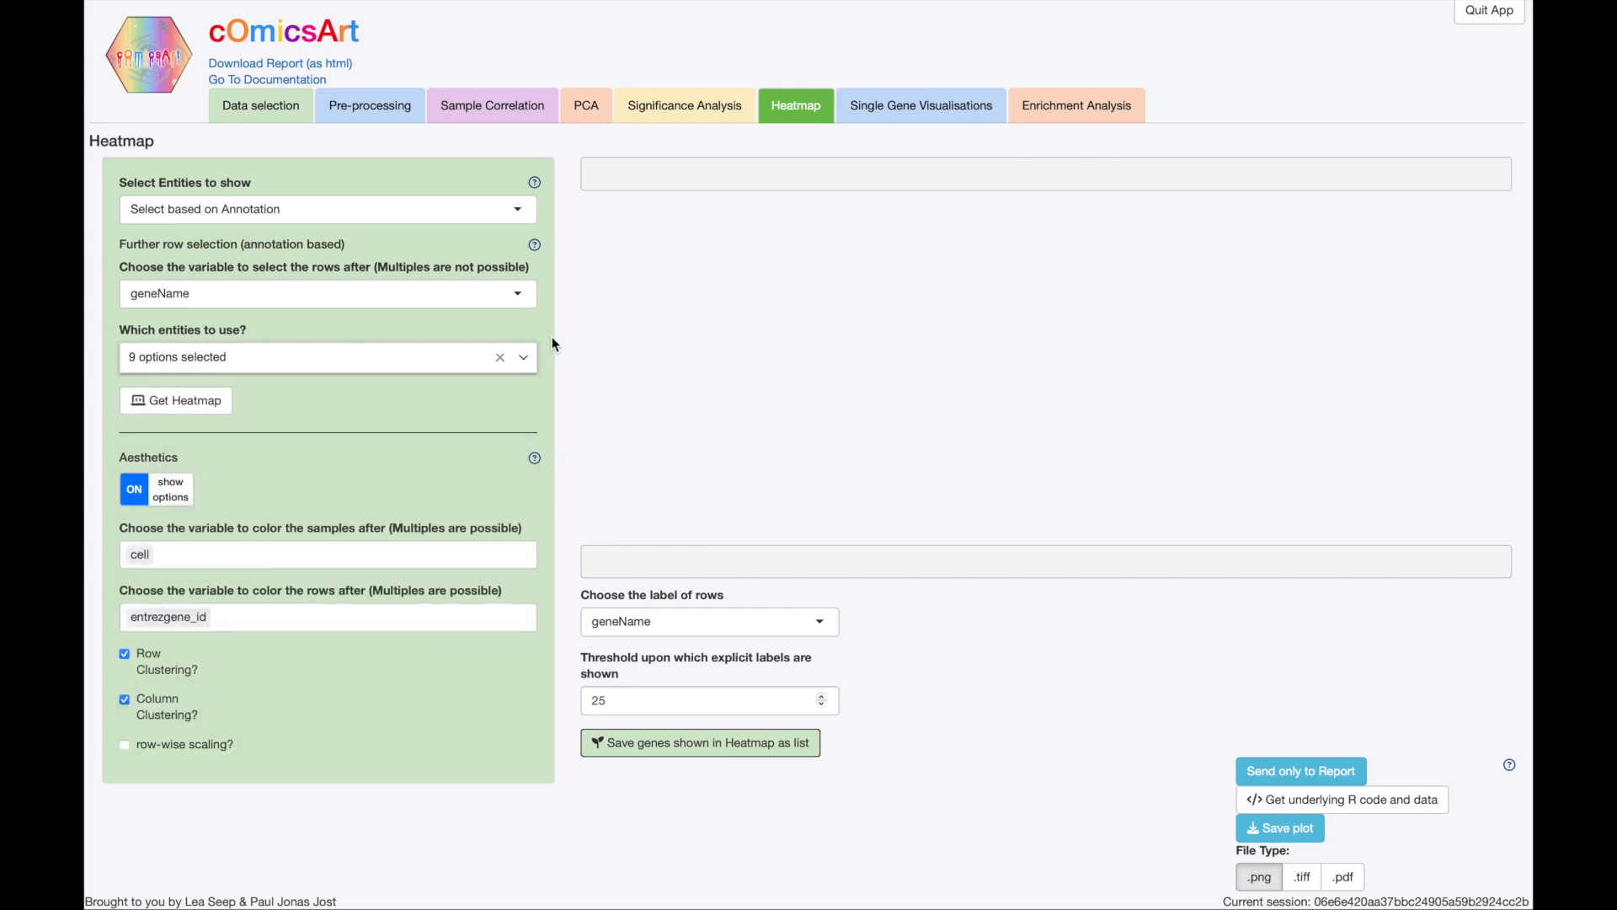
Generate the heatmap with row-wise scaling and color the samples by condition in addition to cell
{"action": "left_click", "coordinate": [210, 402]}
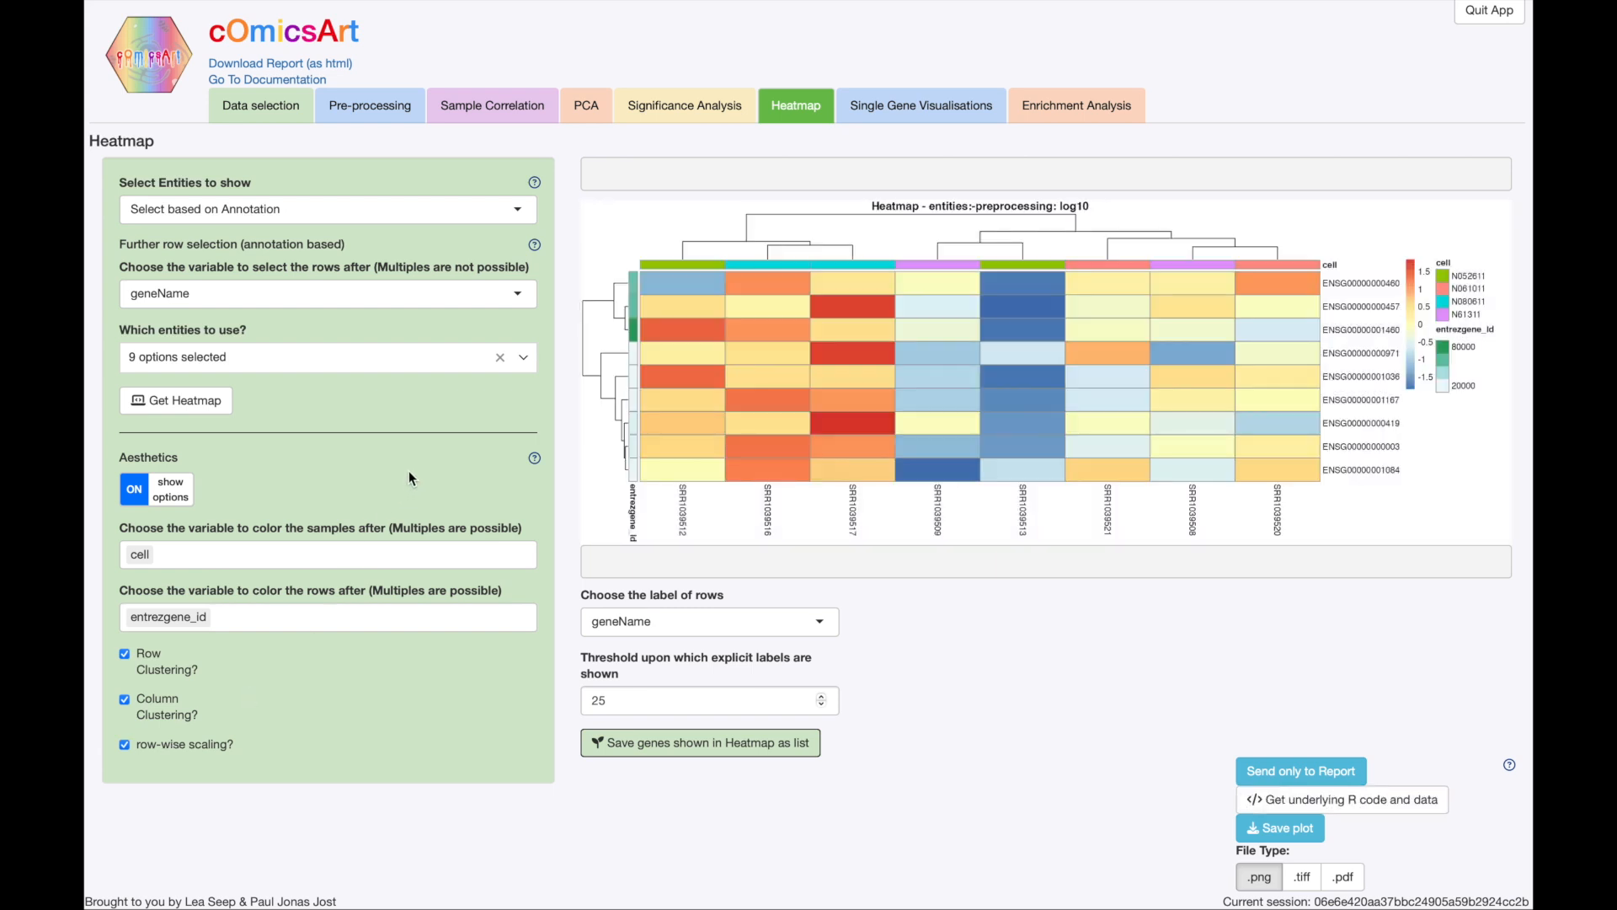
{"action": "left_click", "coordinate": [249, 552]}
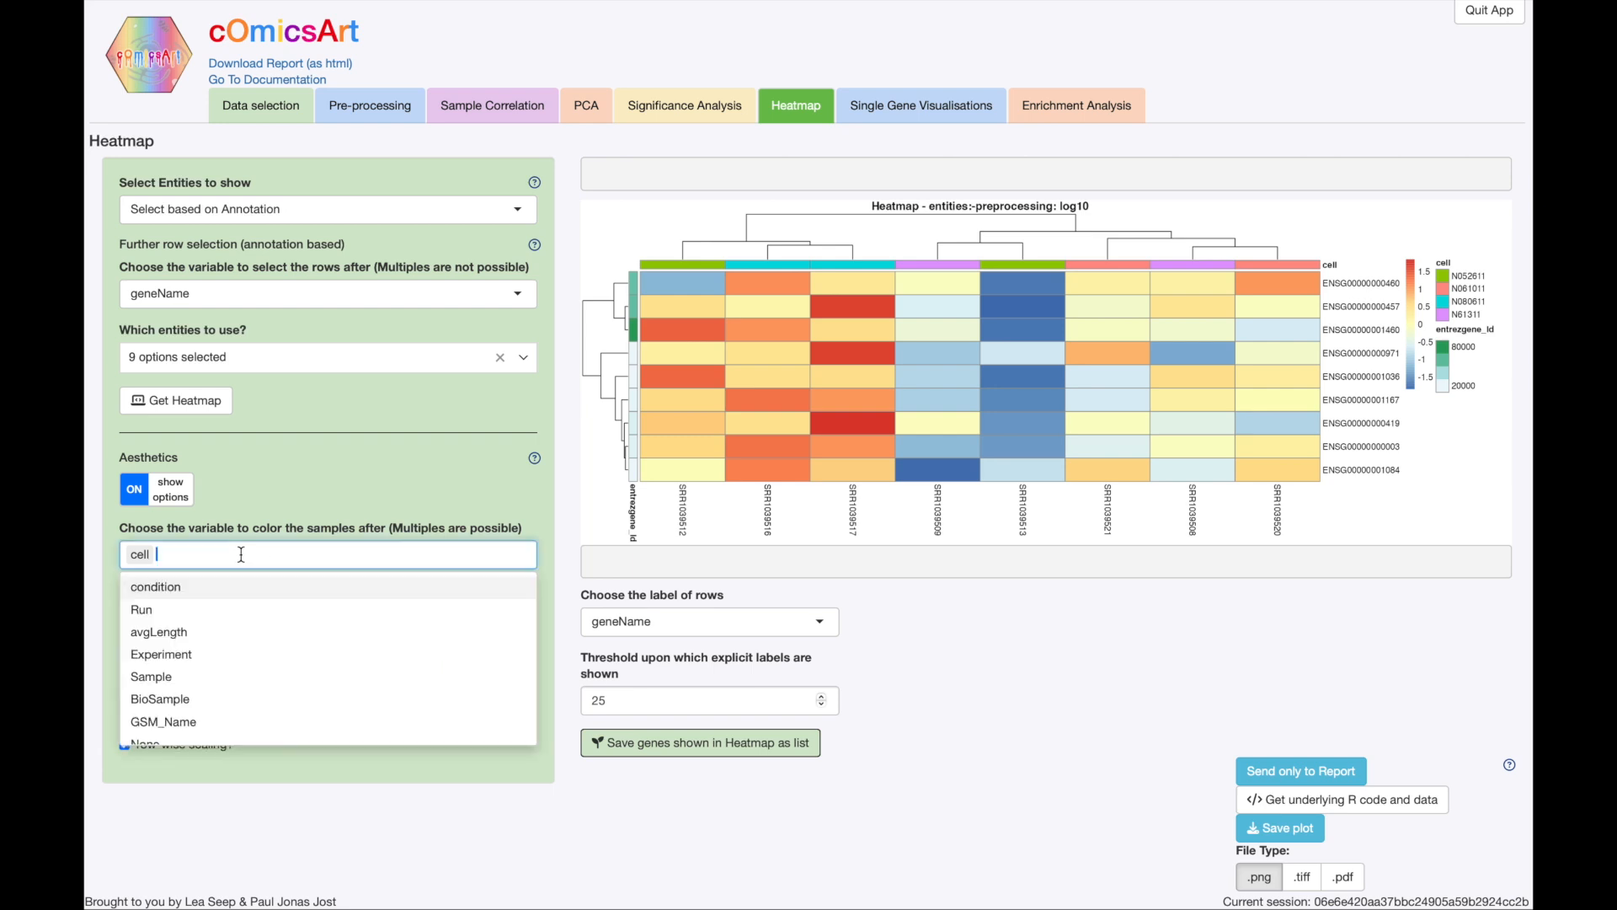
{"action": "left_click", "coordinate": [185, 593]}
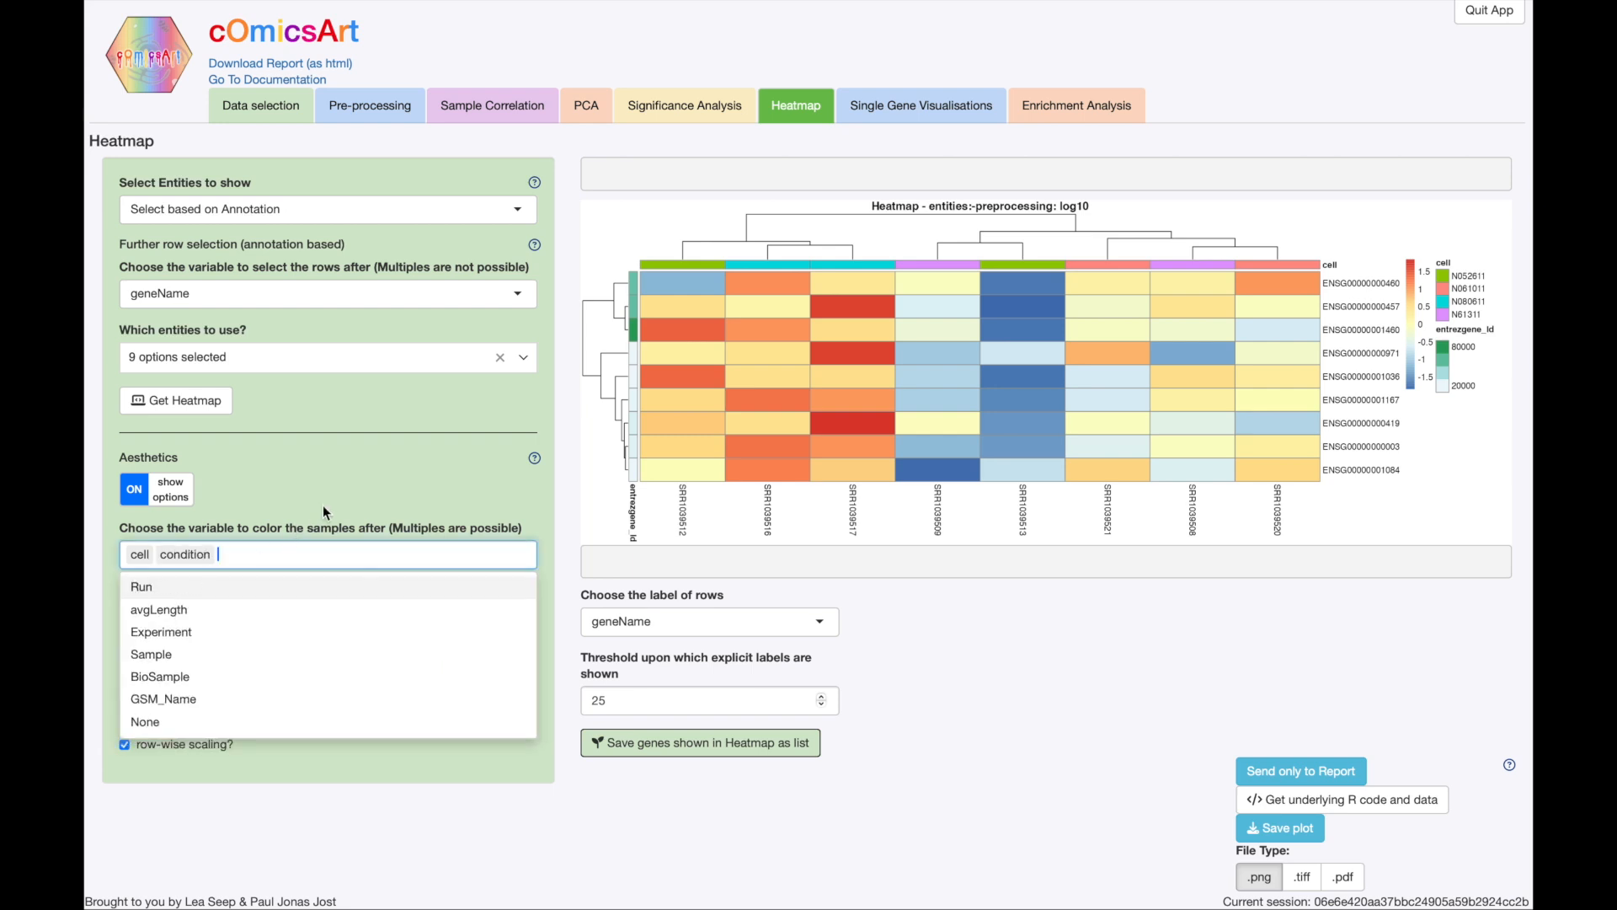
{"action": "left_click", "coordinate": [346, 492]}
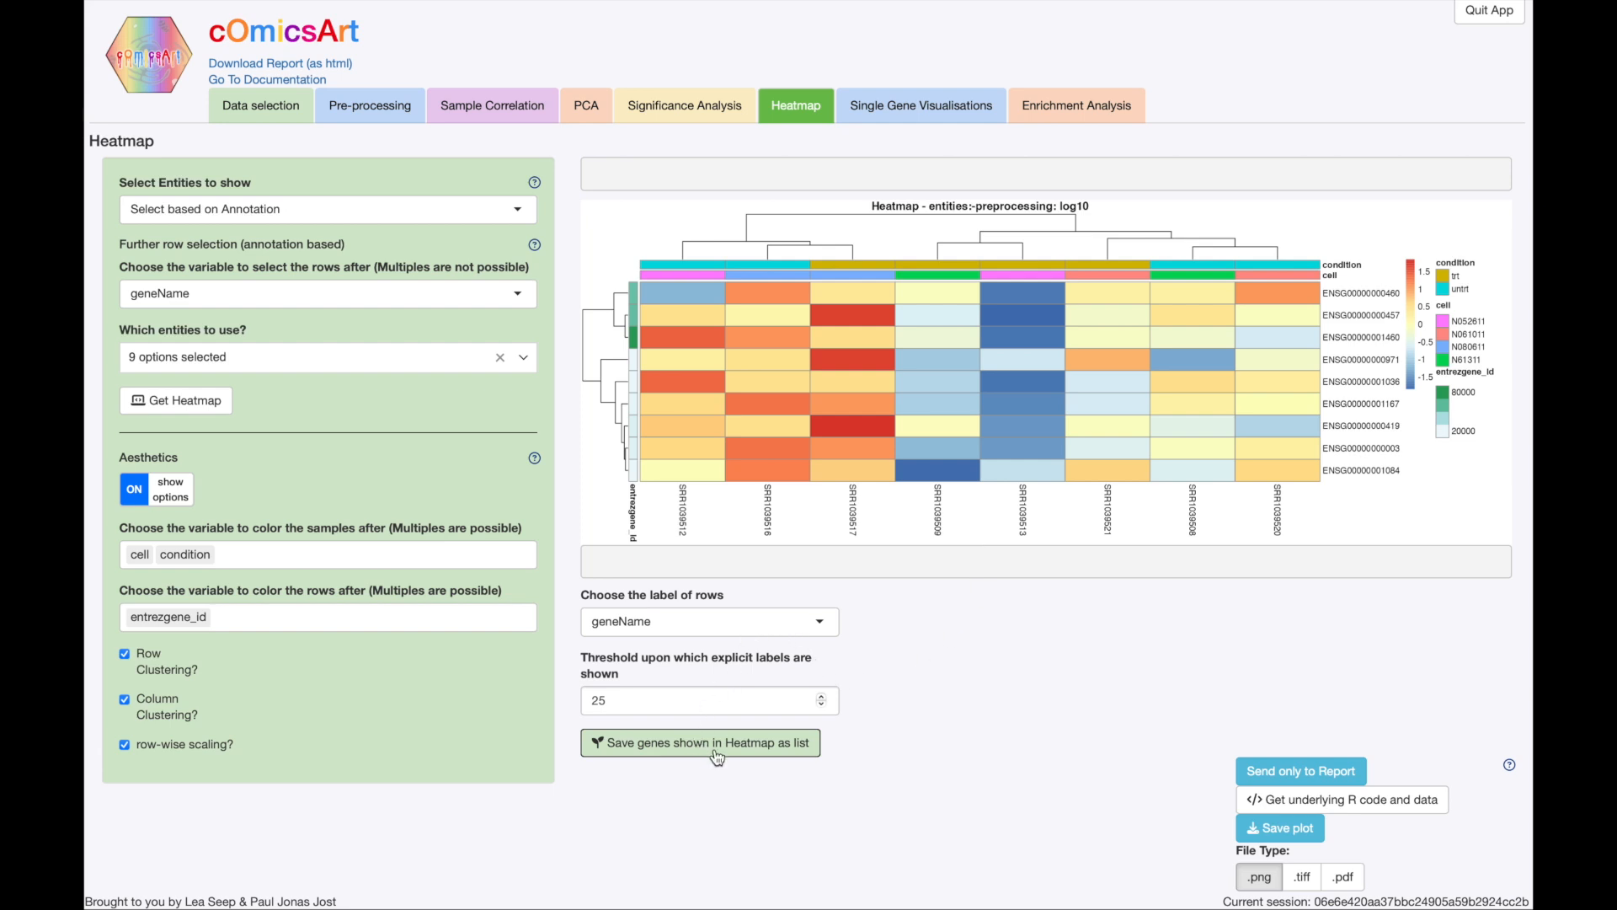
Send the heatmap only to the report and download the report as Report.html into the Screenrecording folder
{"action": "left_click", "coordinate": [1321, 772]}
{"action": "left_click", "coordinate": [278, 67]}
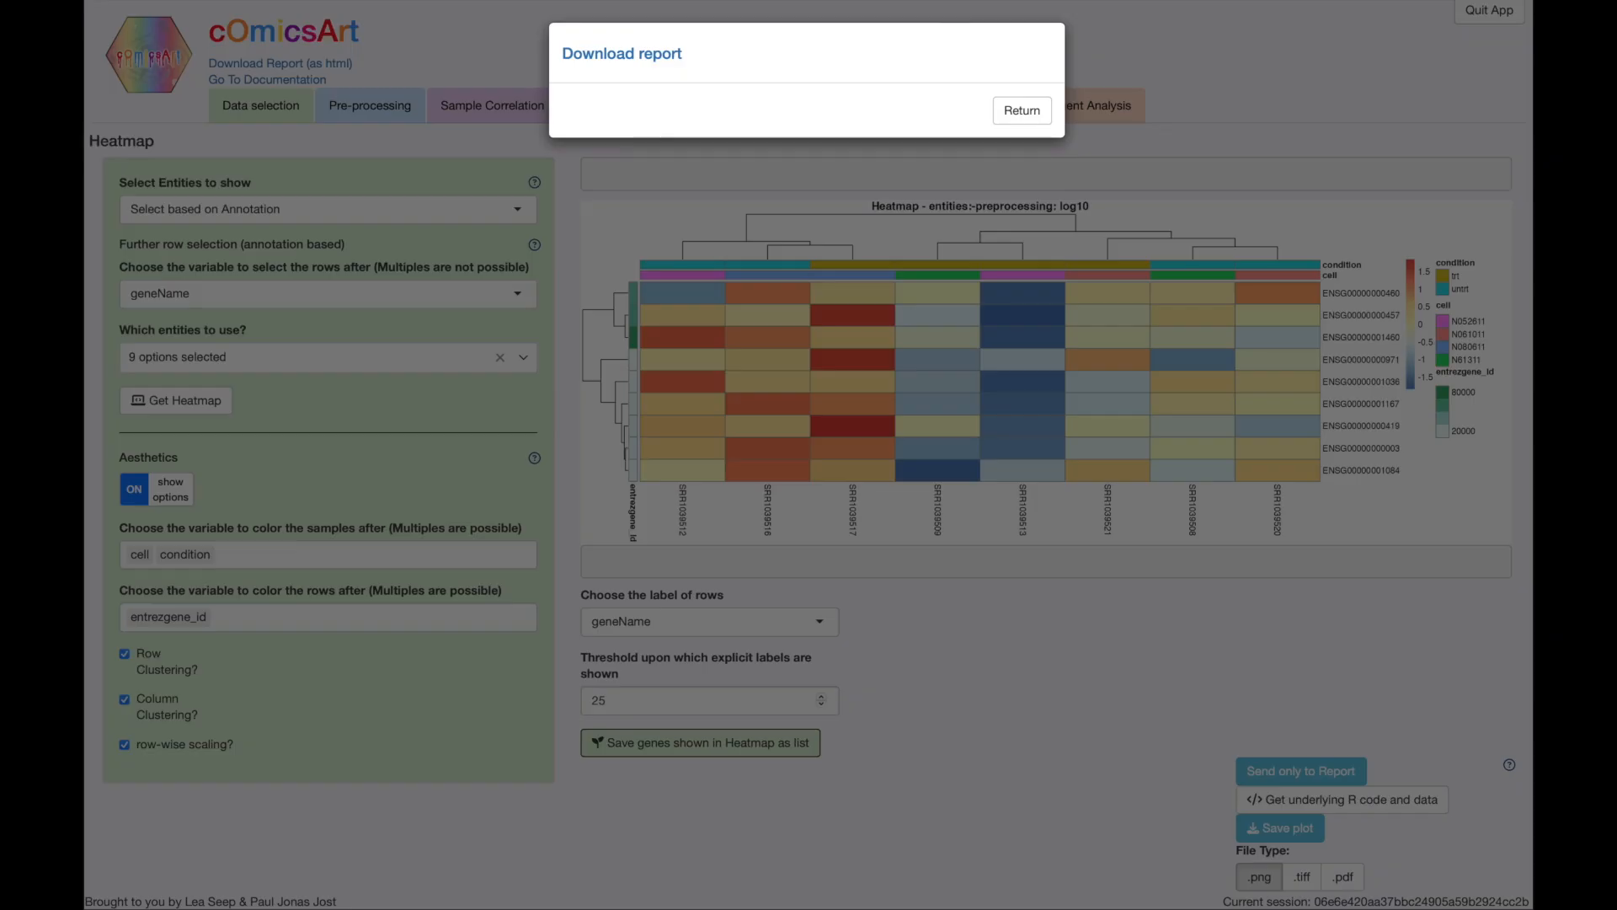
{"action": "left_click", "coordinate": [649, 55]}
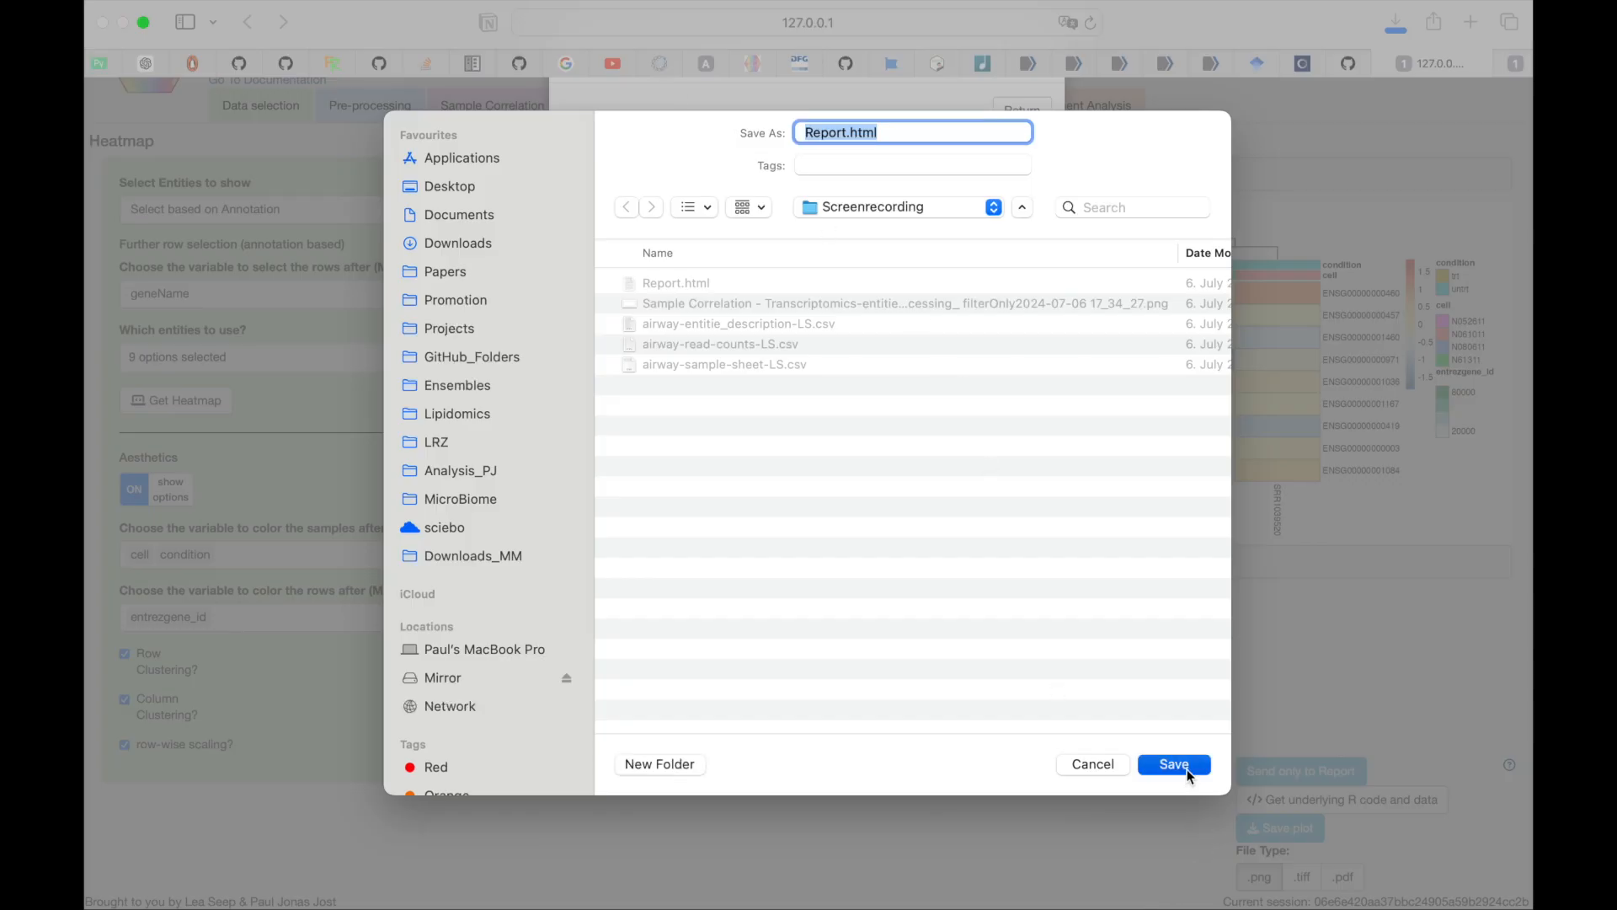
{"action": "left_click", "coordinate": [1174, 764]}
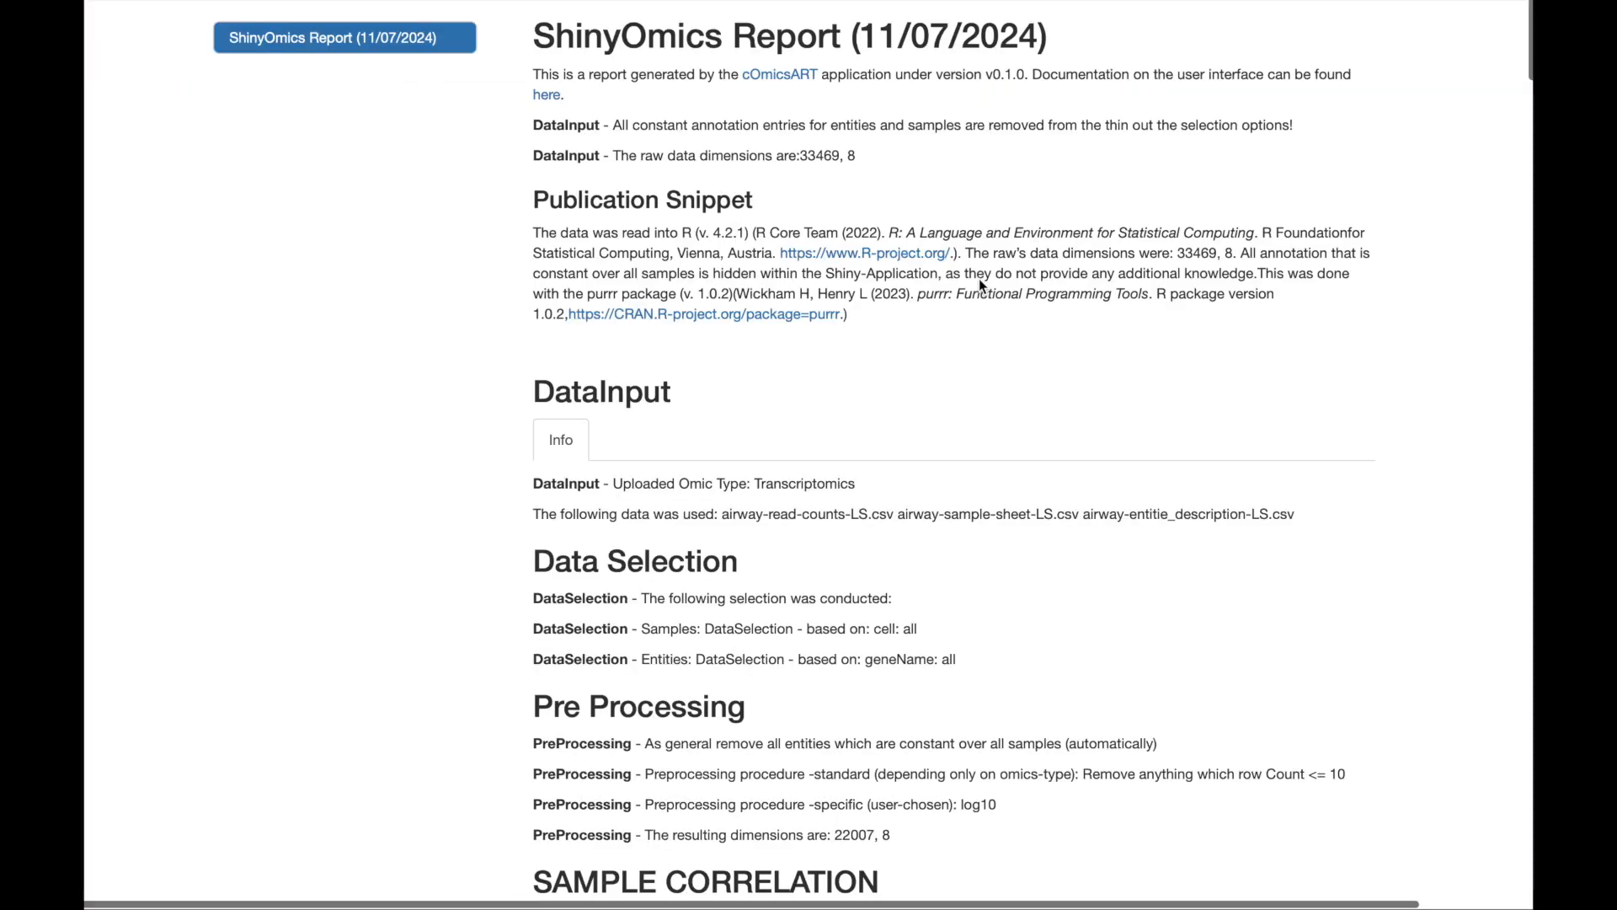
Look through the downloaded HTML report from the data input section to the heatmap section at the end
{"action": "scroll", "coordinate": [979, 281], "scroll_direction": "down", "scroll_amount": 10}
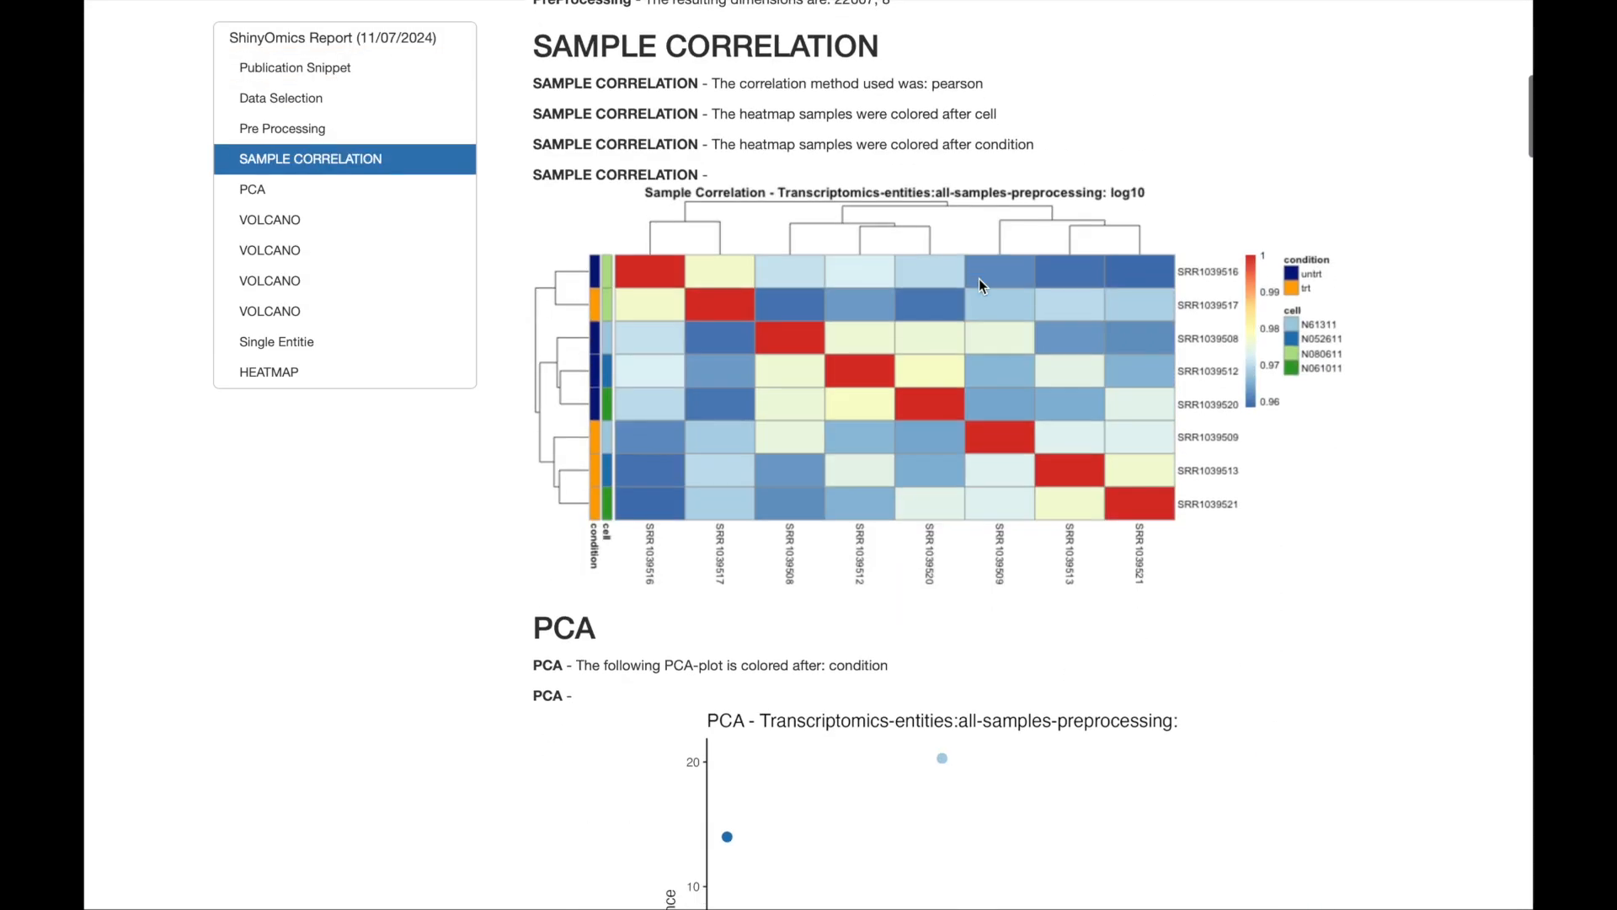
{"action": "scroll", "coordinate": [979, 279], "scroll_direction": "down", "scroll_amount": 15}
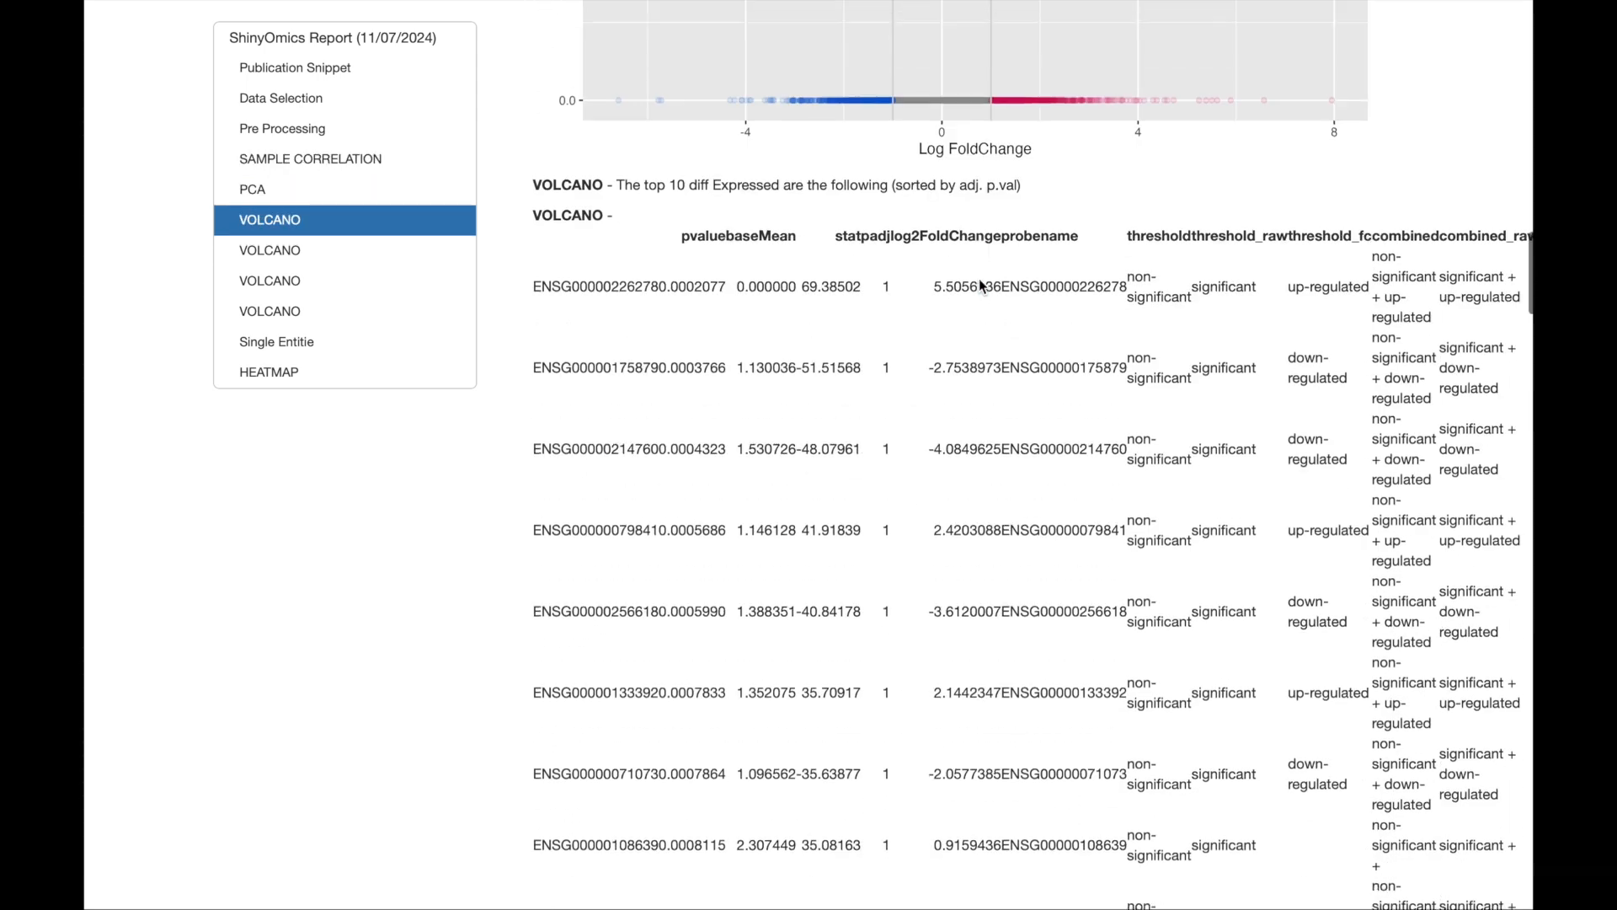
{"action": "scroll", "coordinate": [979, 285], "scroll_direction": "down", "scroll_amount": 15}
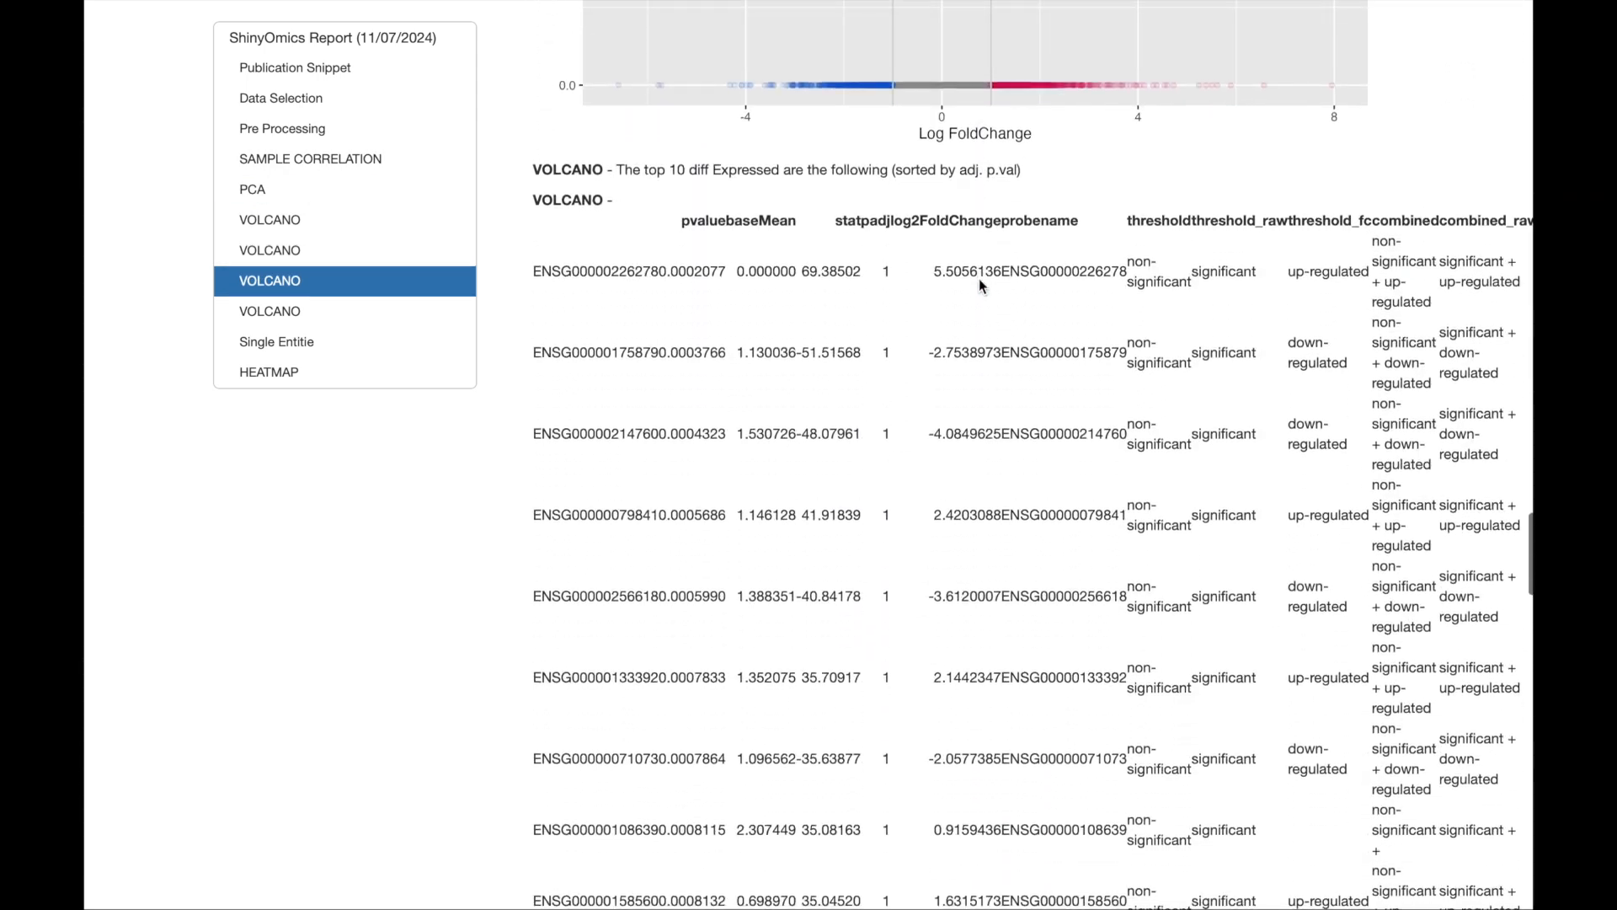
{"action": "scroll", "coordinate": [979, 285], "scroll_direction": "down", "scroll_amount": 15}
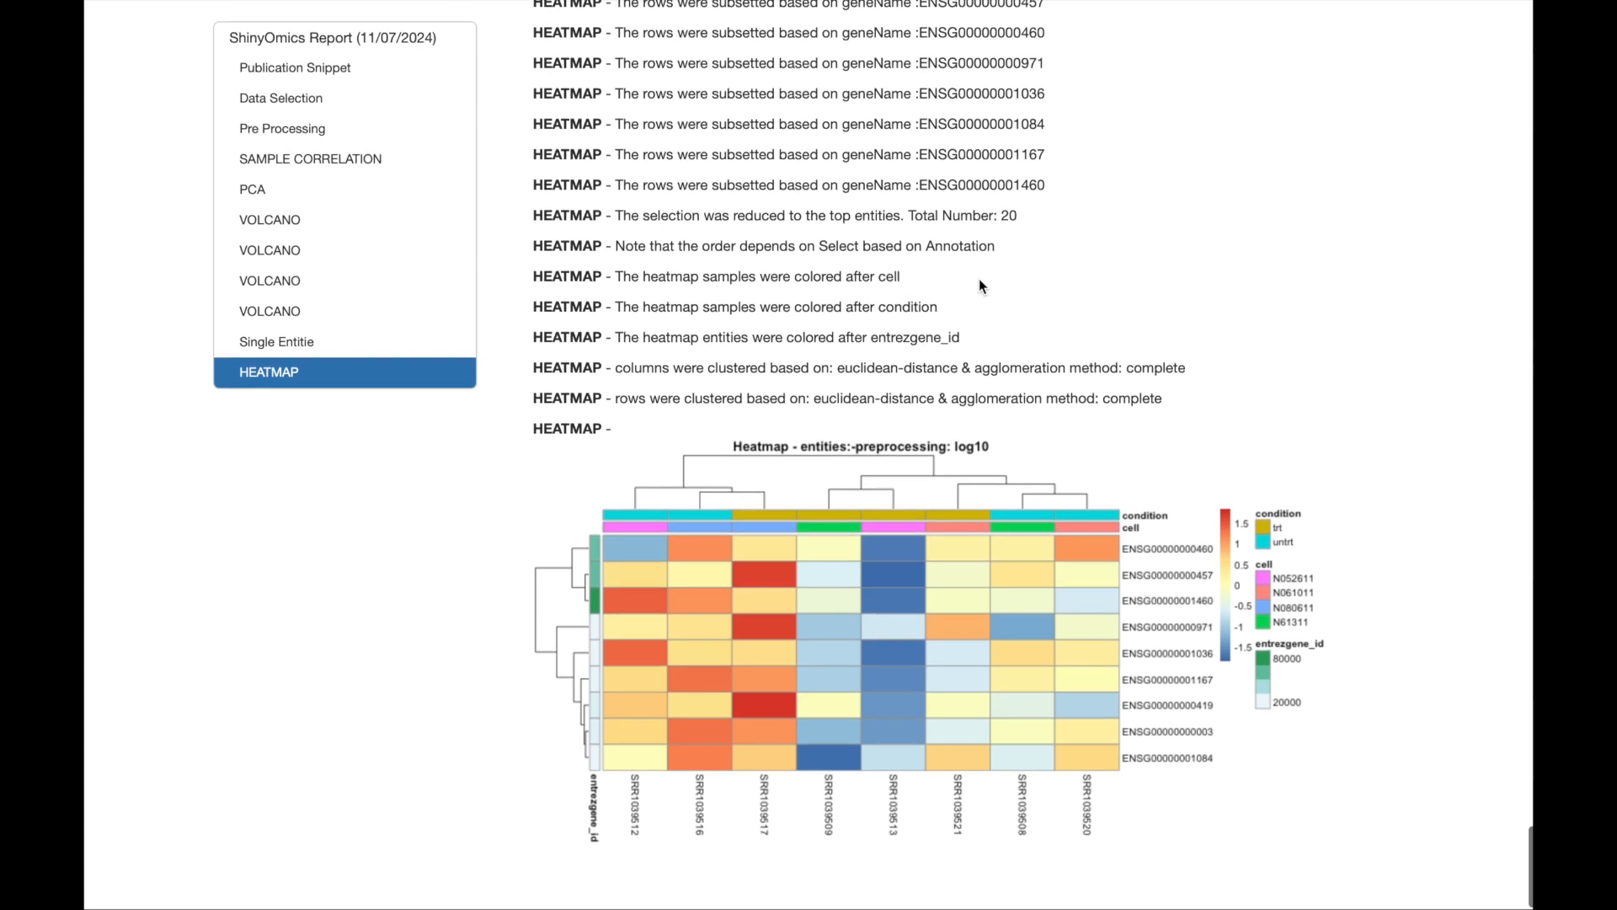